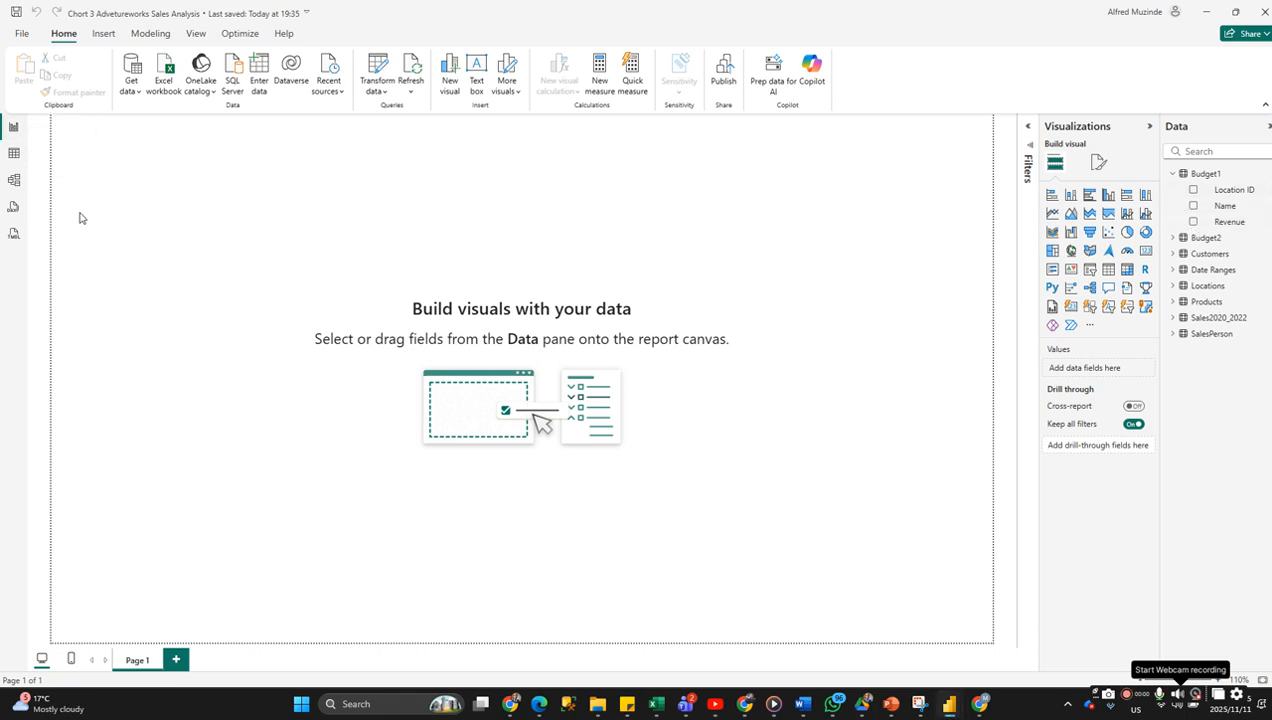
Look through the table data, the model relationships and the DAX query view, and return to the report canvas.
left_click(14, 154)
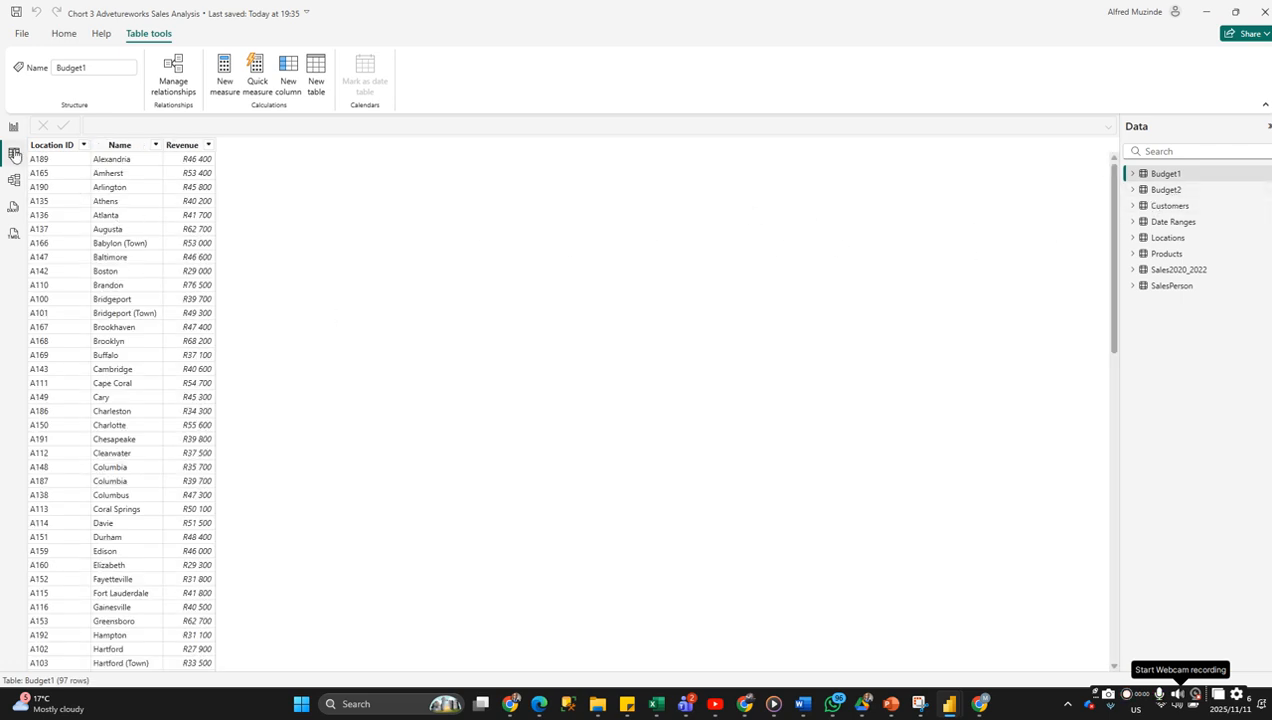
left_click(13, 180)
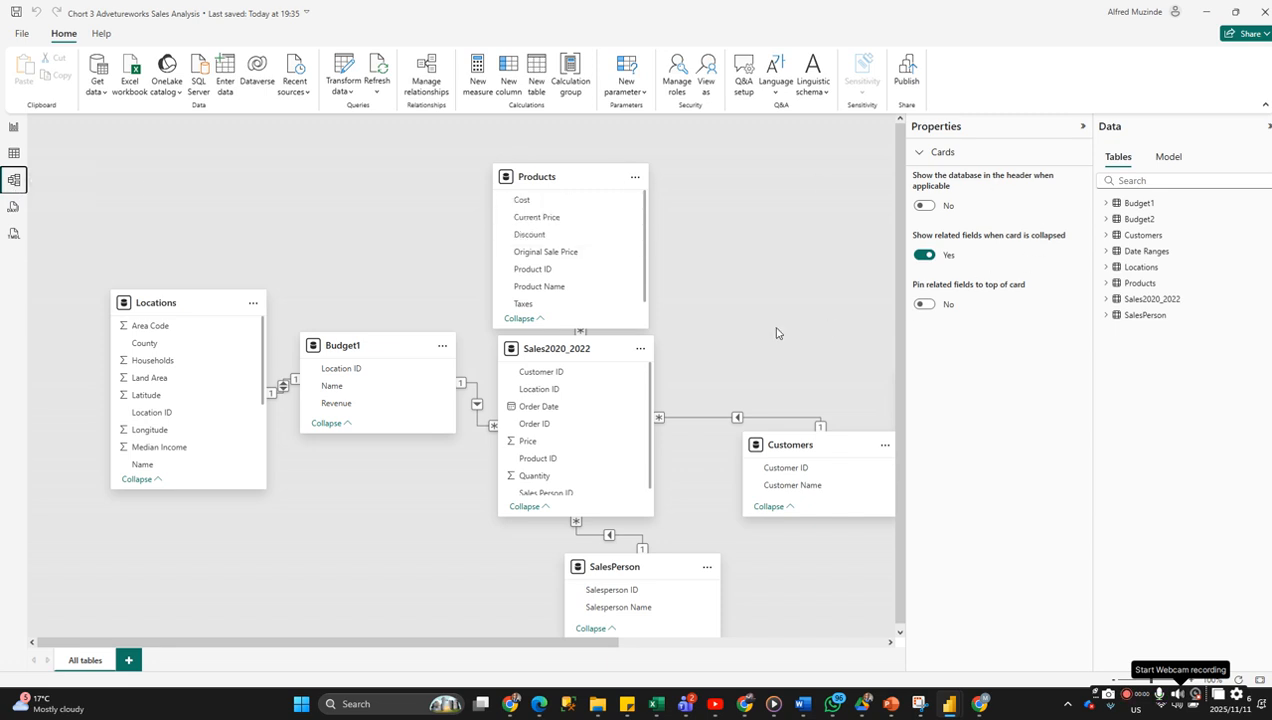
scroll(788, 316, "down", 1)
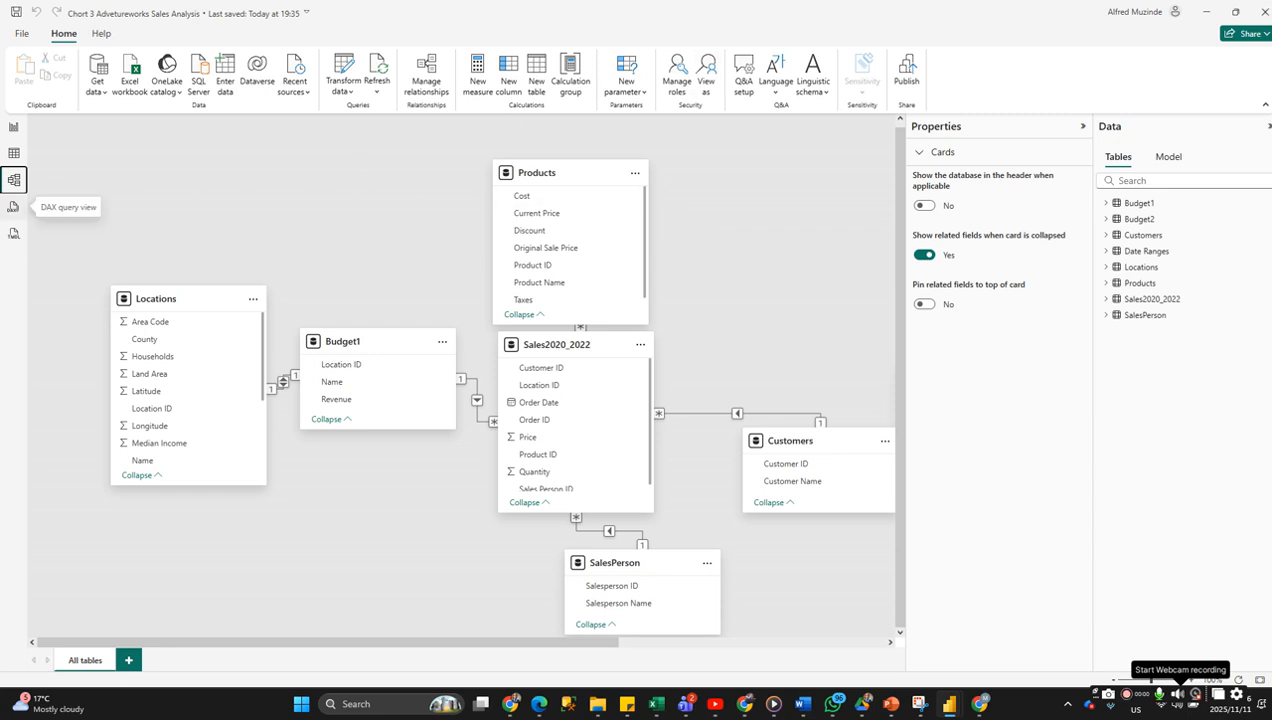
left_click(12, 207)
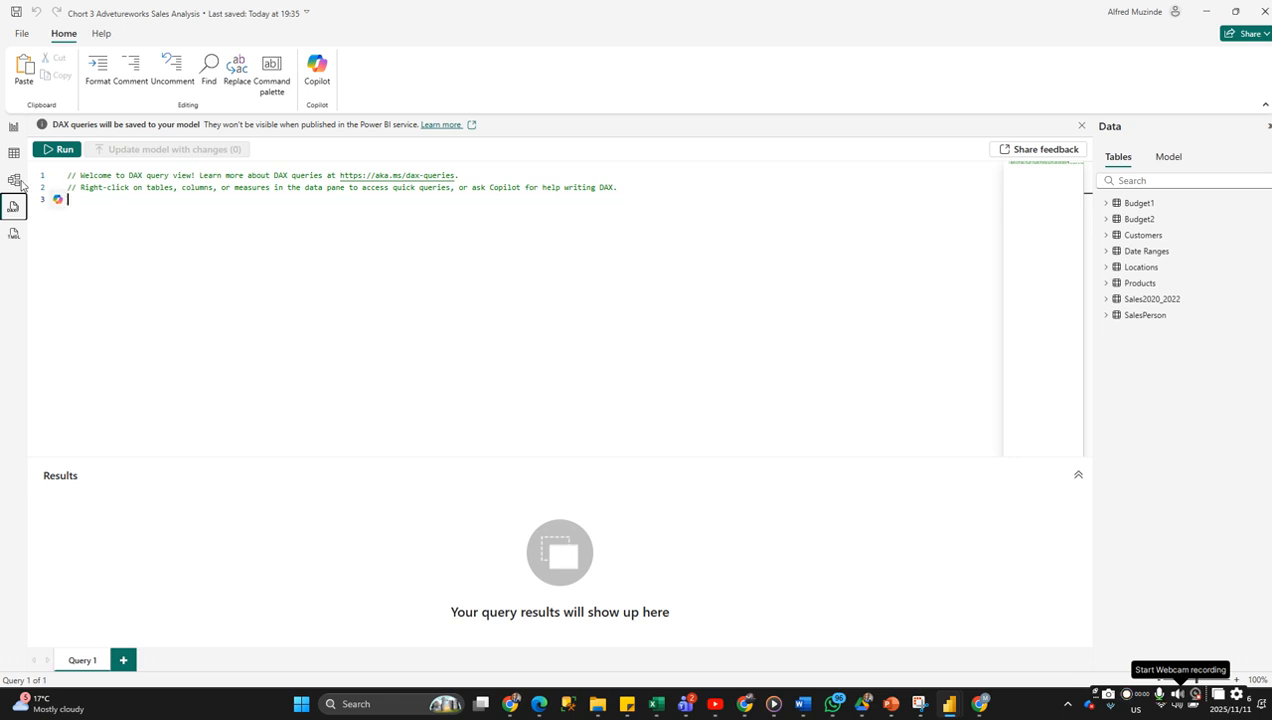
left_click(13, 126)
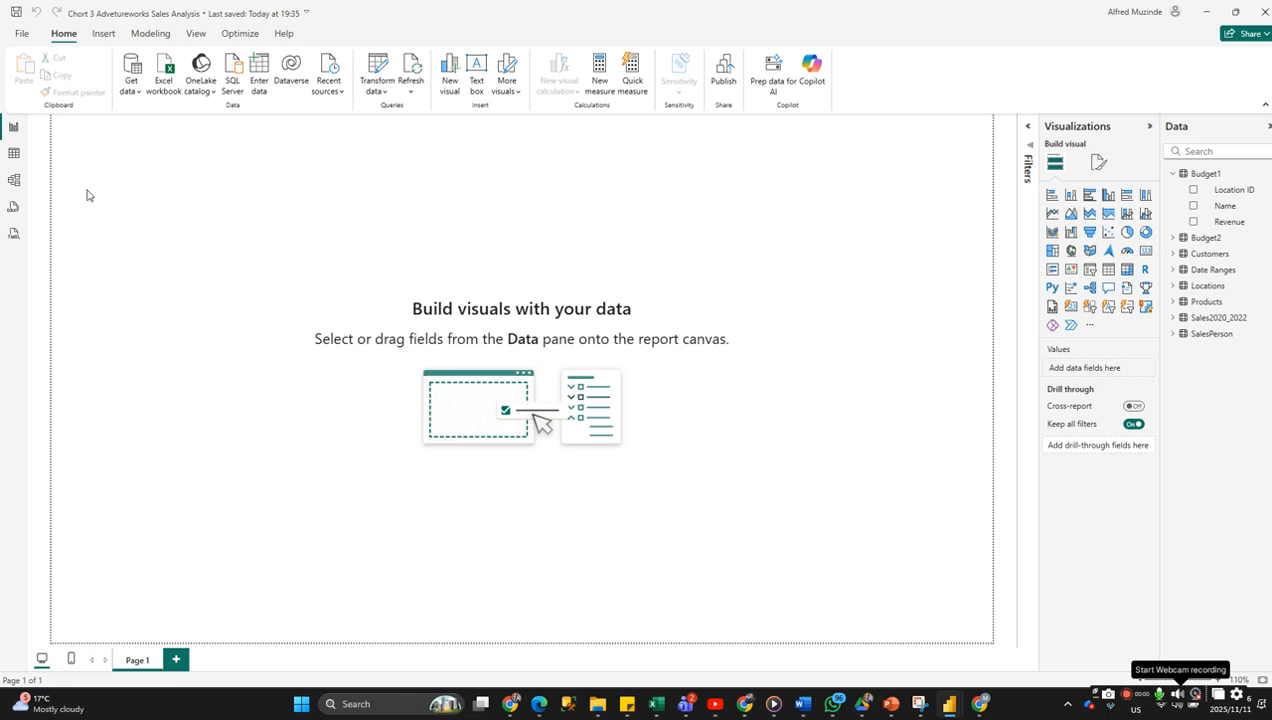
Examine the available data connectors in the full Get Data list, including the File, Database and Other categories, and close it without connecting.
left_click(140, 97)
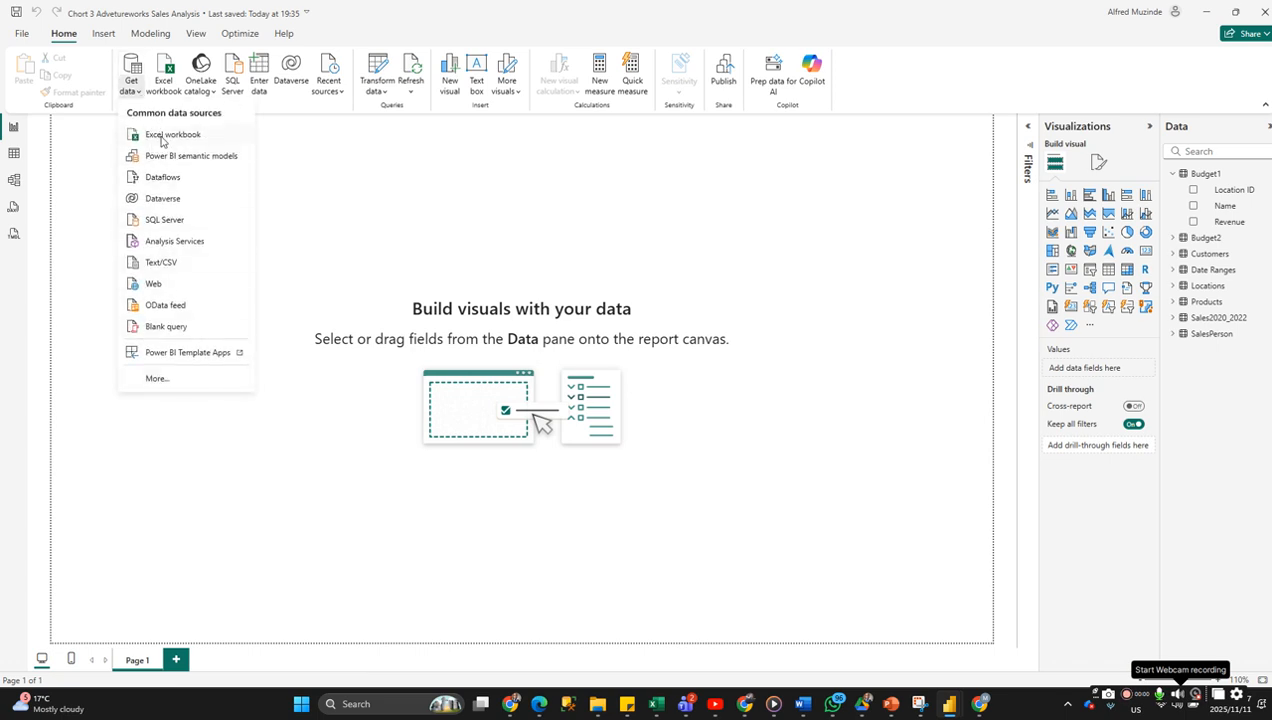
left_click(178, 379)
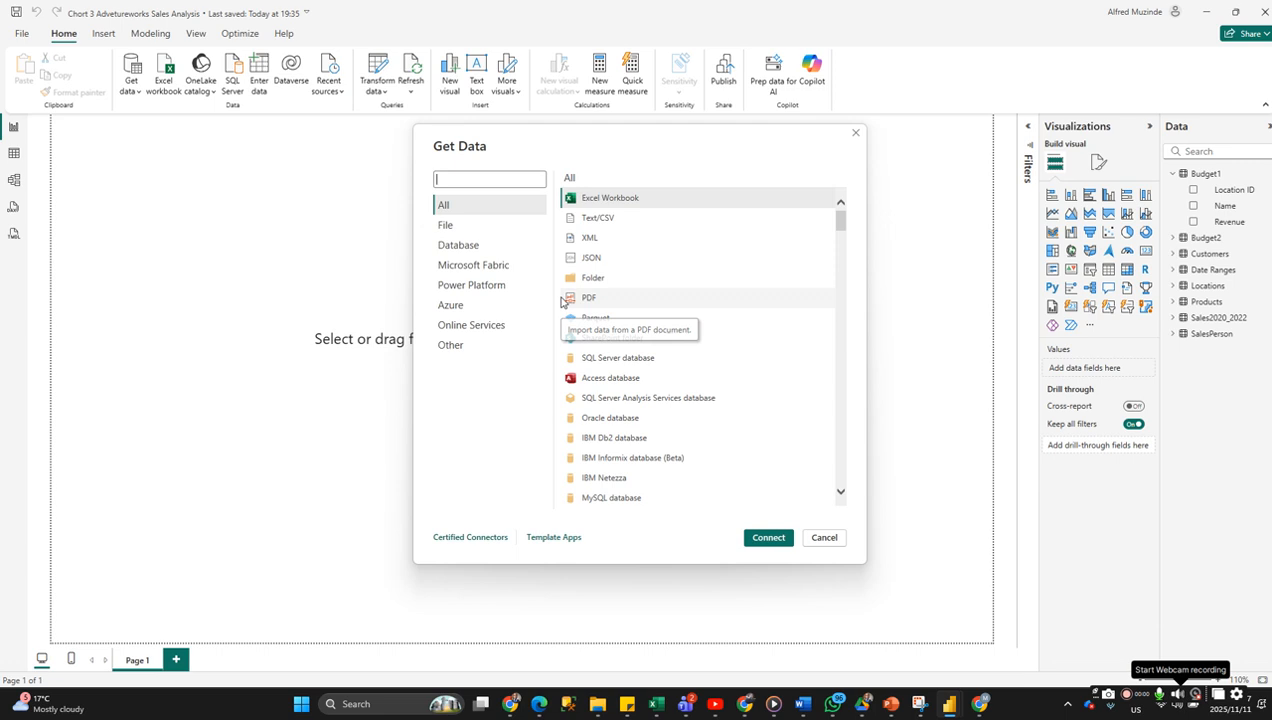
left_click(455, 226)
left_click(475, 247)
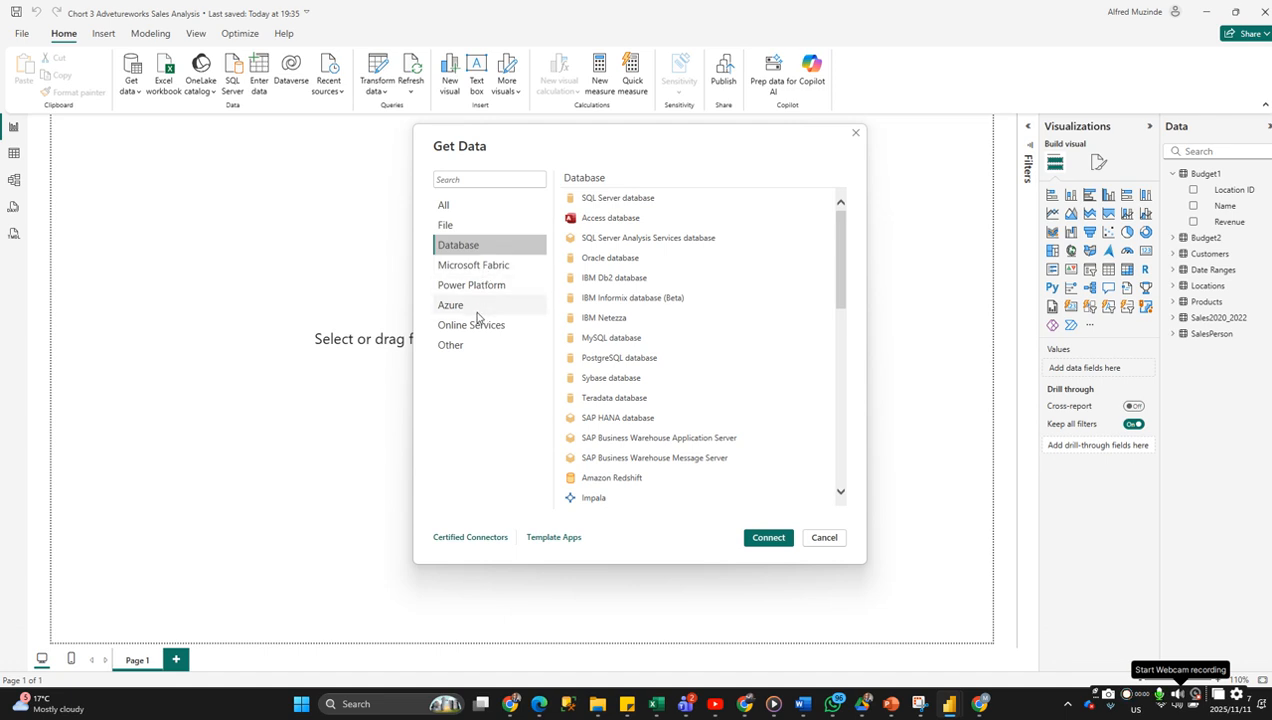
left_click(477, 344)
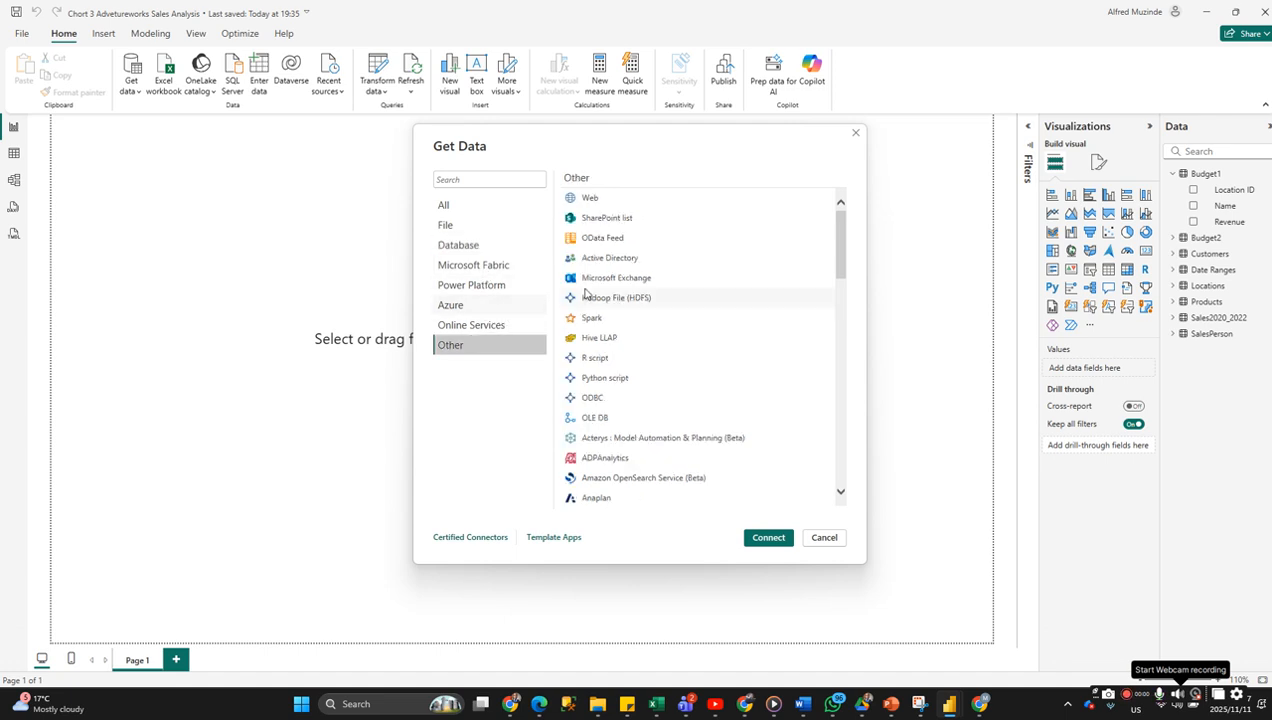
left_click(477, 226)
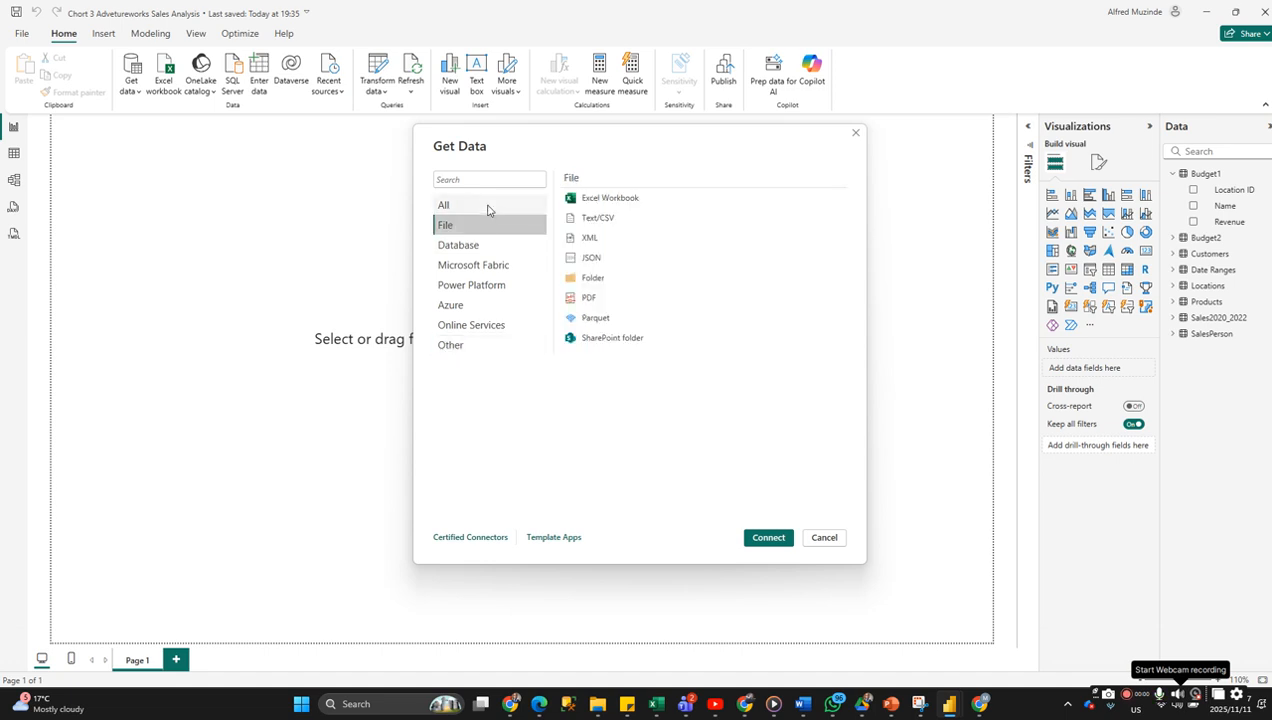
left_click(492, 205)
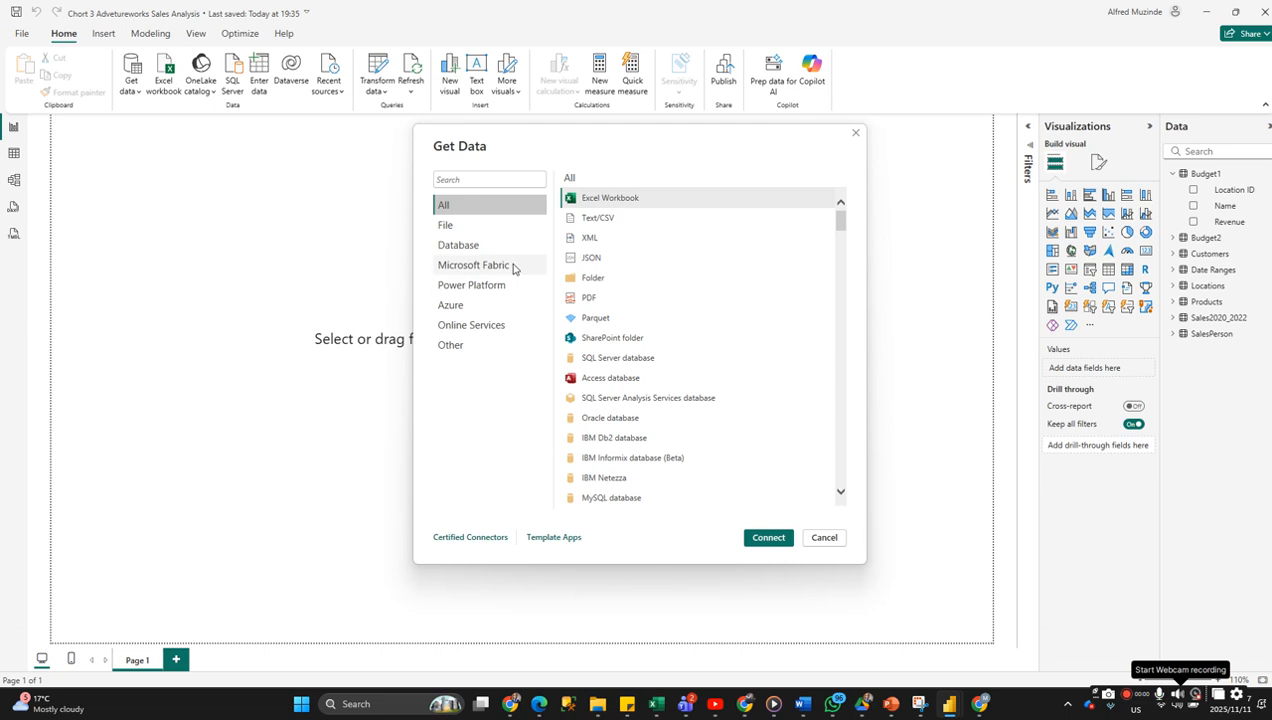
scroll(667, 321, "down", 5)
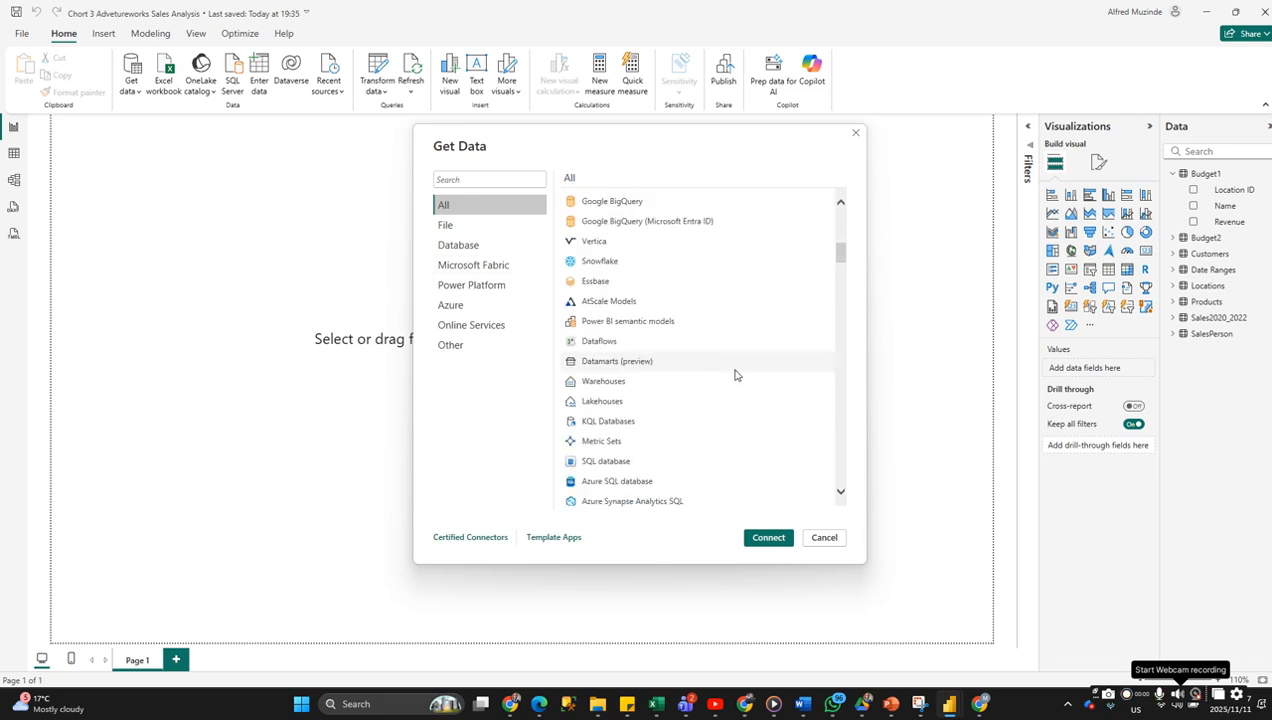
scroll(735, 375, "up", 6)
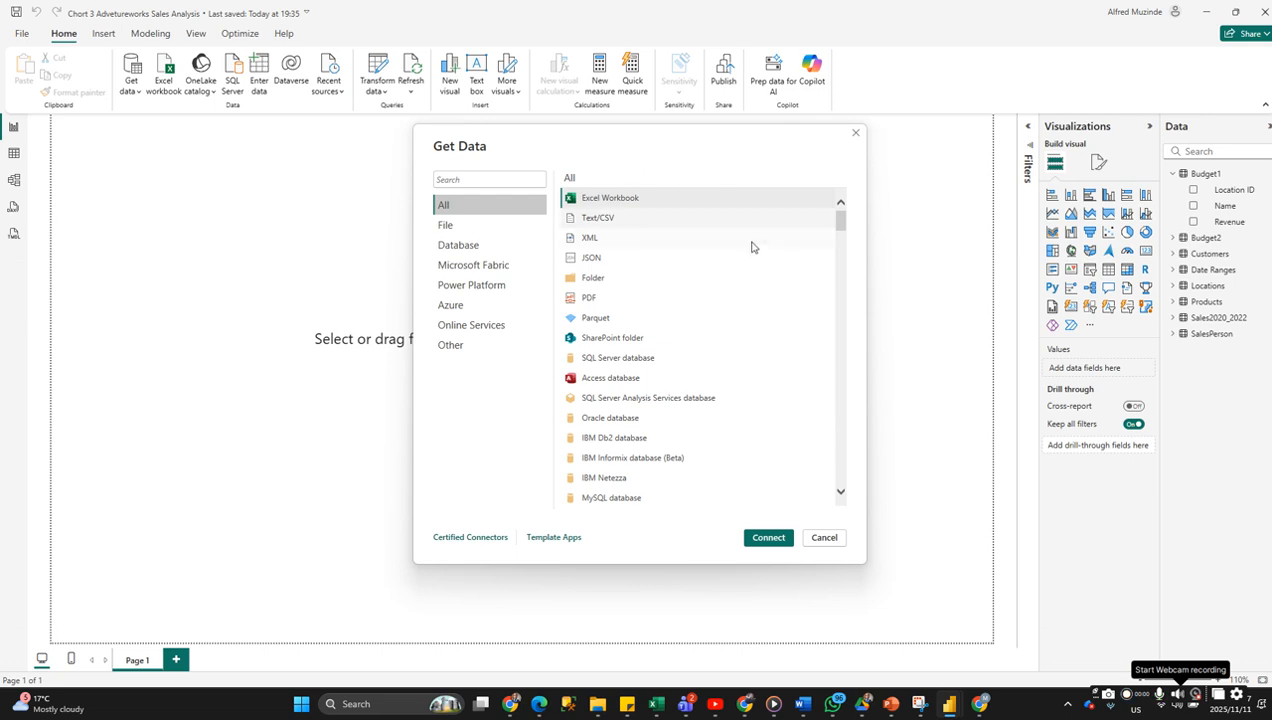
left_click(824, 539)
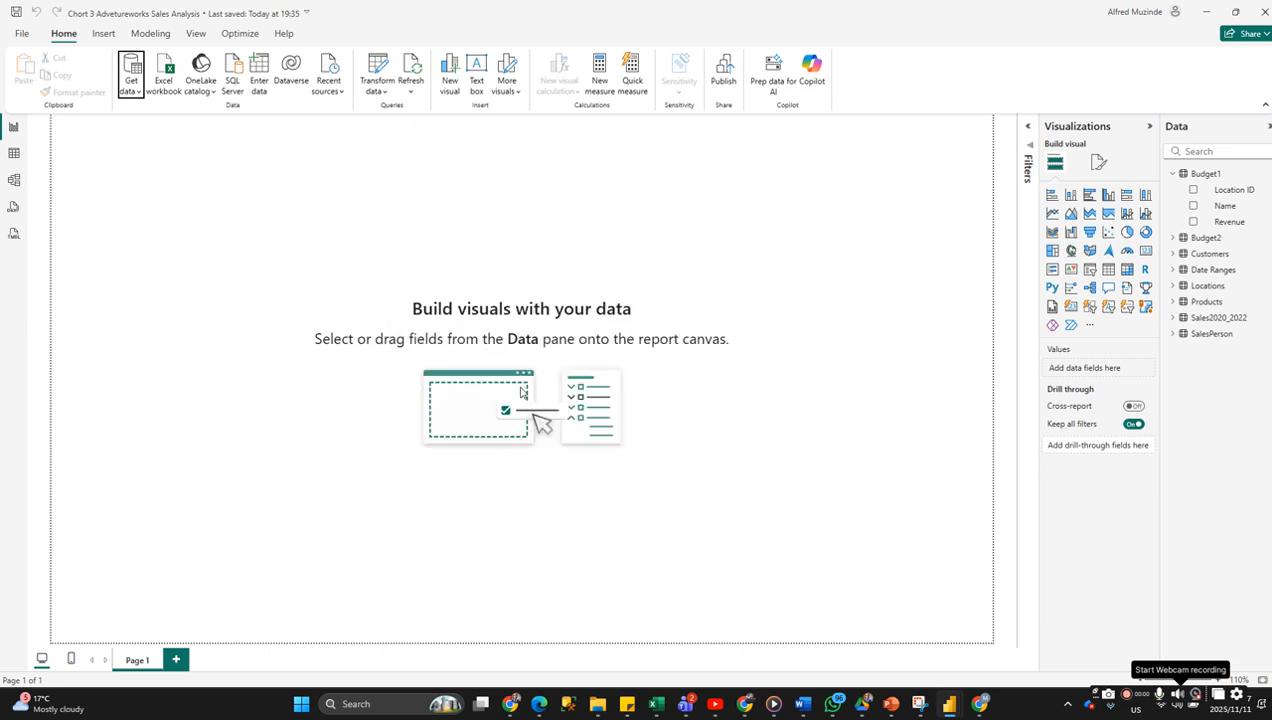
Expand the Filters pane beside the report canvas.
left_click(1030, 133)
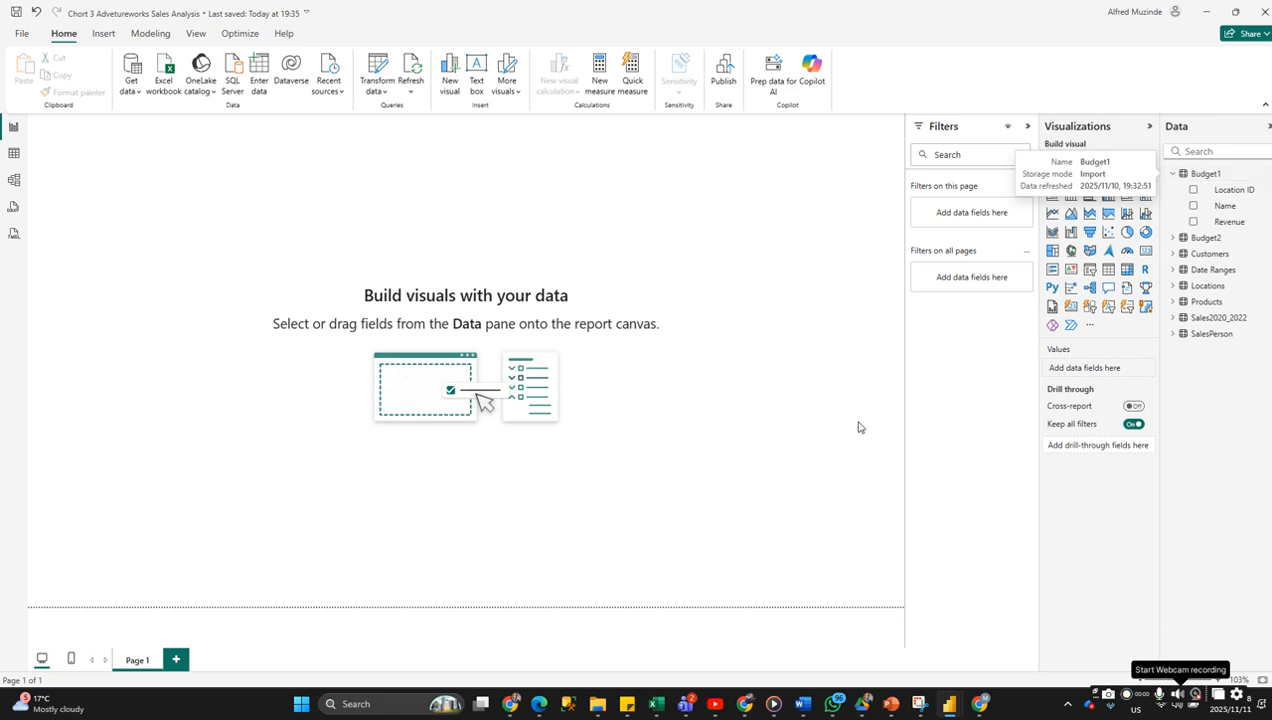
Start an Excel workbook import and browse to the Training Material folder in My Drive on Google Drive (G:).
left_click(138, 99)
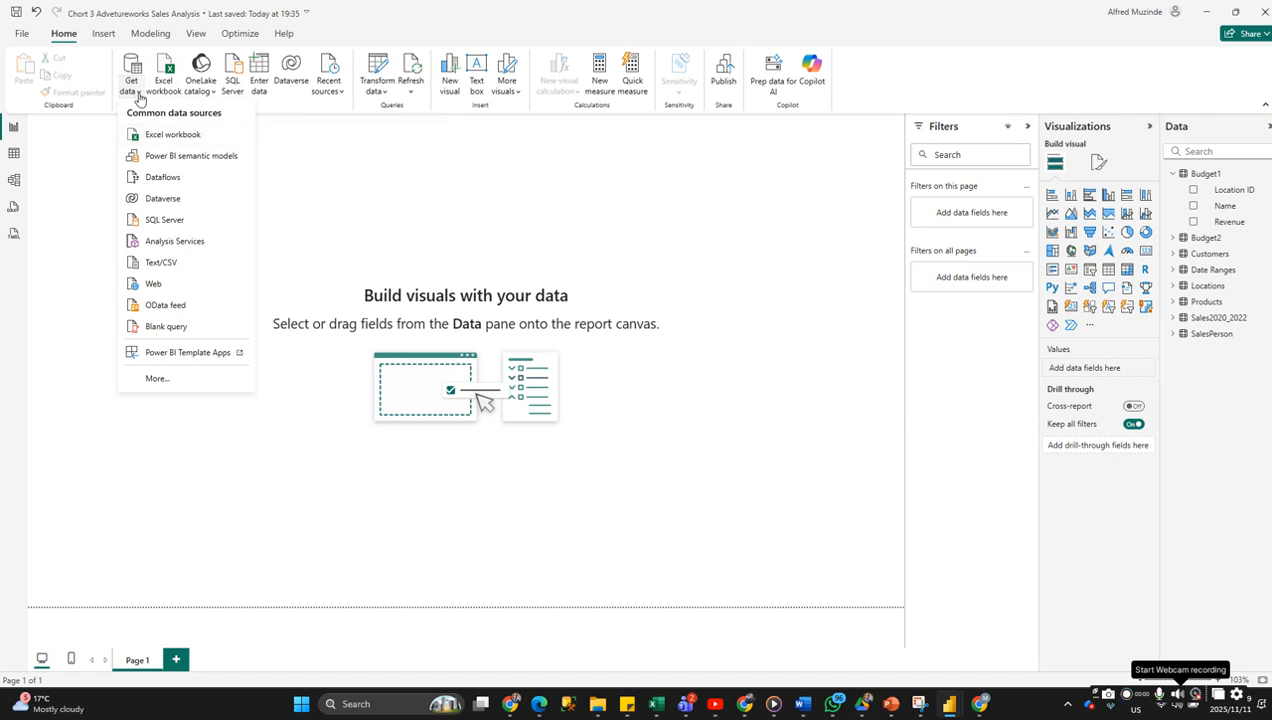
left_click(175, 146)
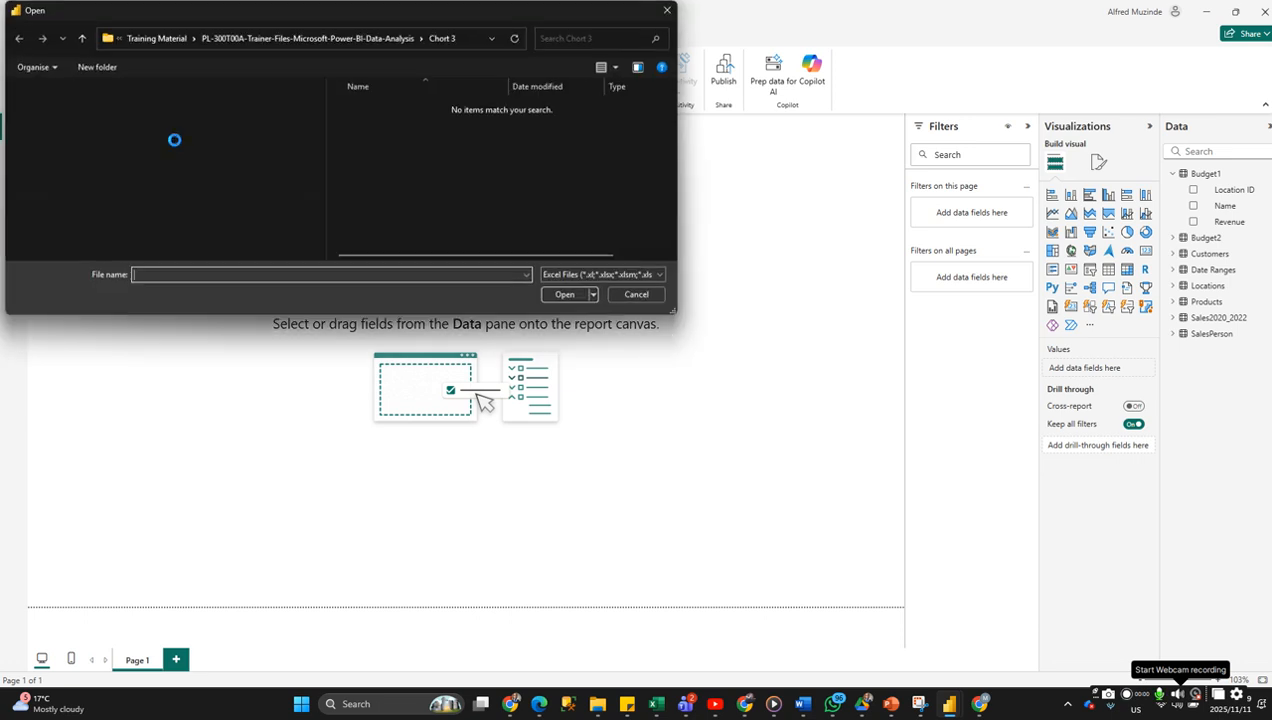
scroll(233, 139, "down", 5)
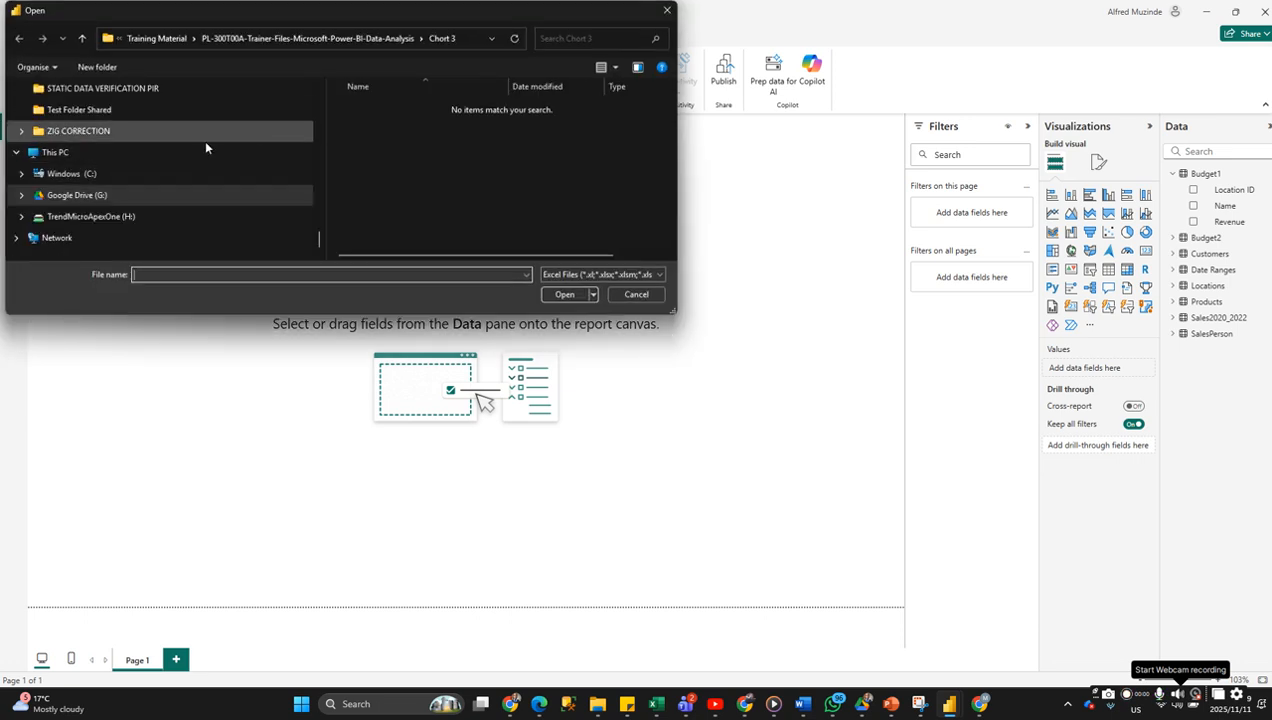
left_click(99, 195)
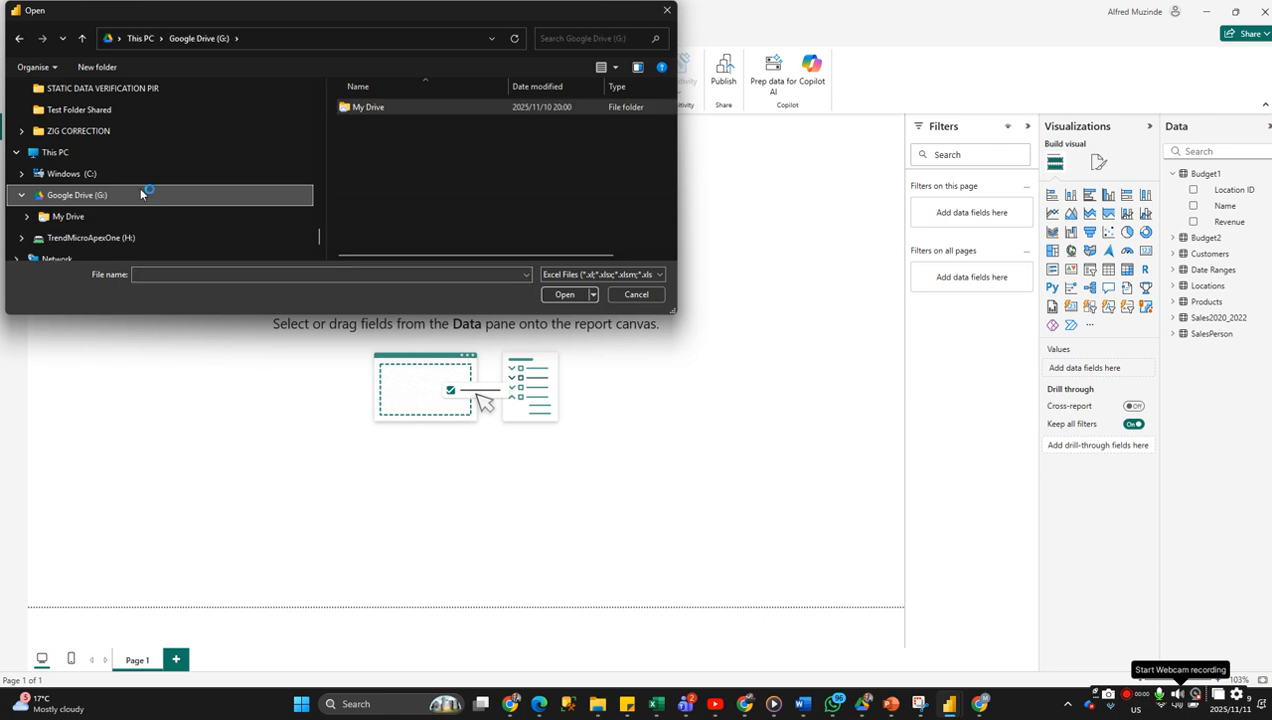
double_click(384, 113)
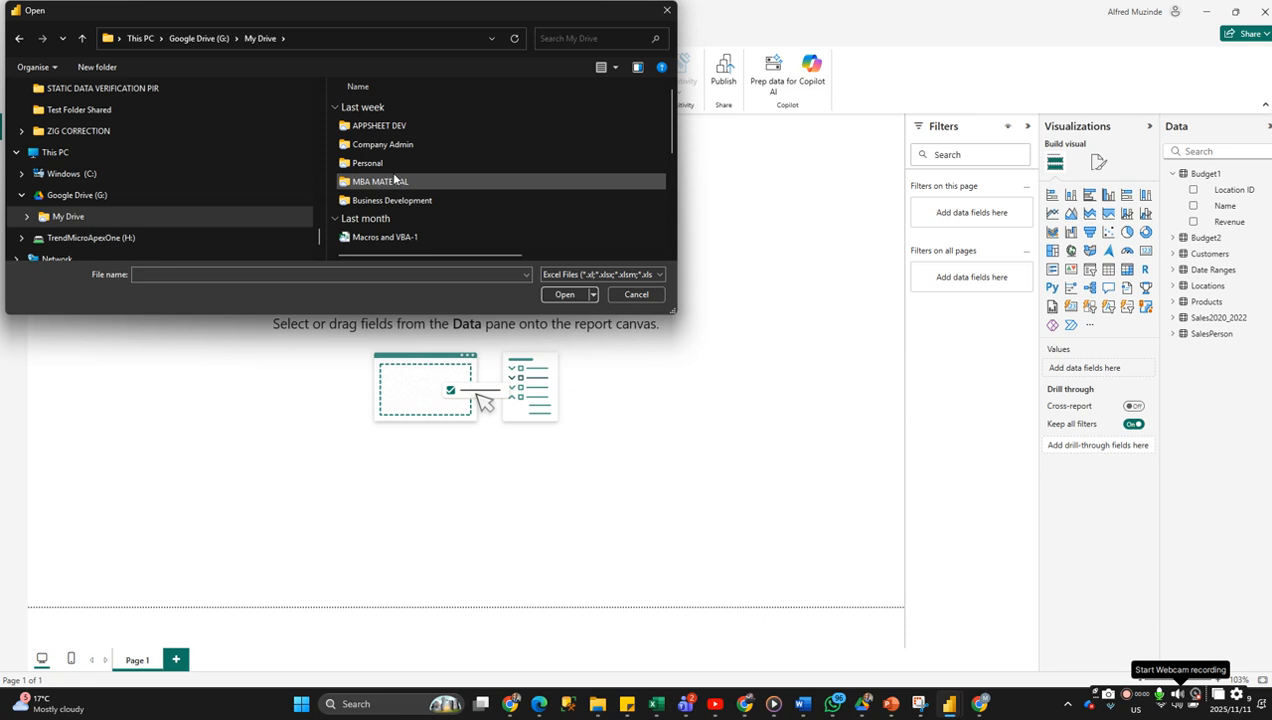
scroll(395, 203, "down", 5)
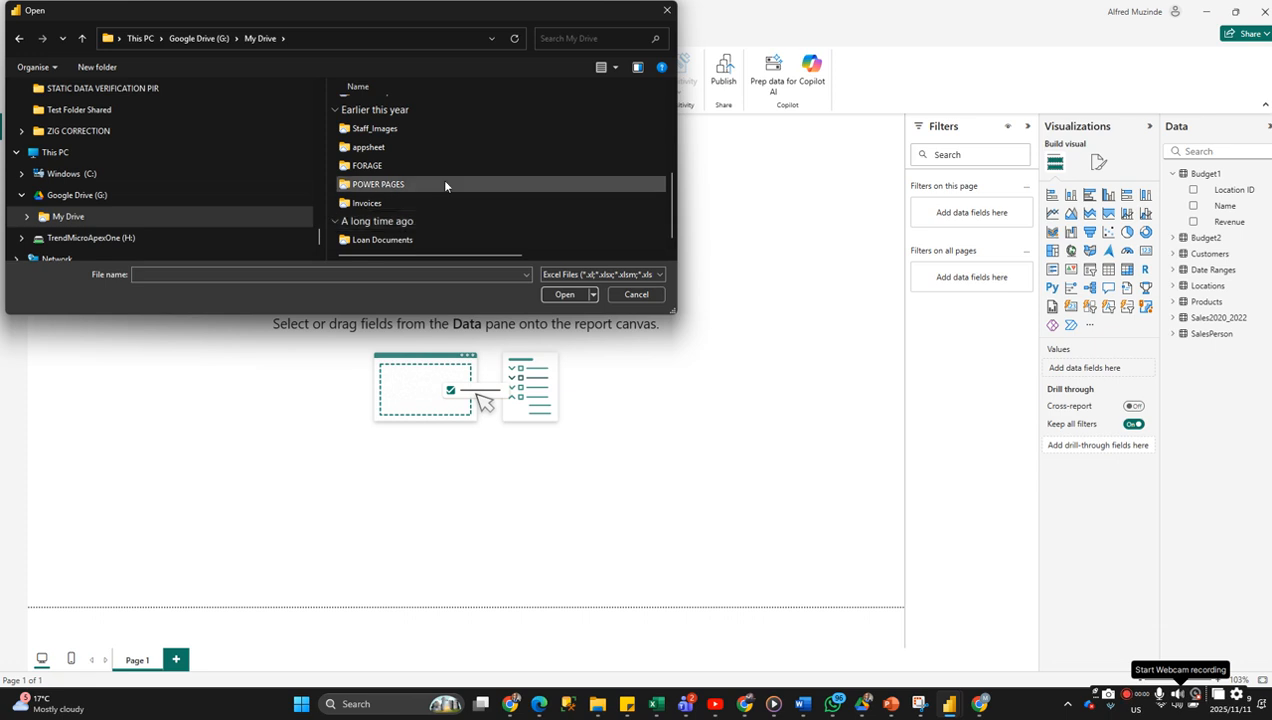
scroll(443, 182, "up", 2)
left_click(440, 180)
double_click(438, 181)
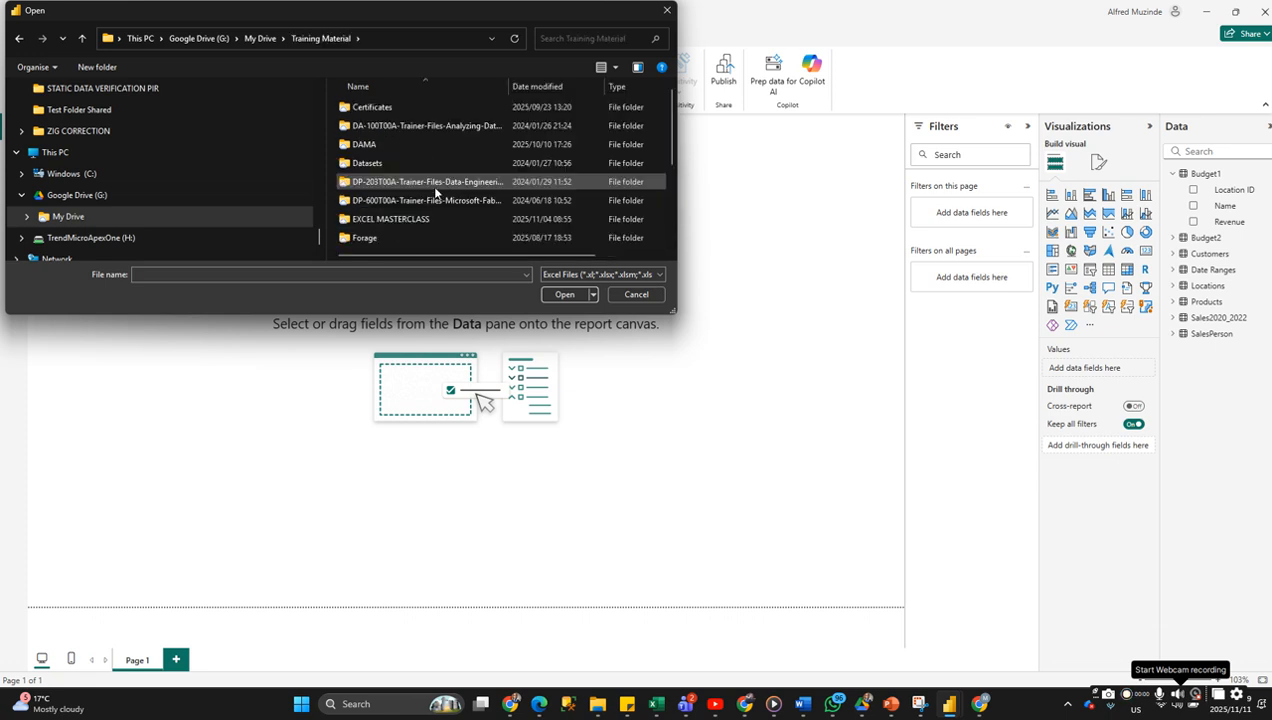
Open the AdventureWorksDB workbook from the Additional Materials folder inside PL-300T00A-Trainer-Files-Microsoft-Power-BI-Data-Analysis.
scroll(428, 203, "down", 2)
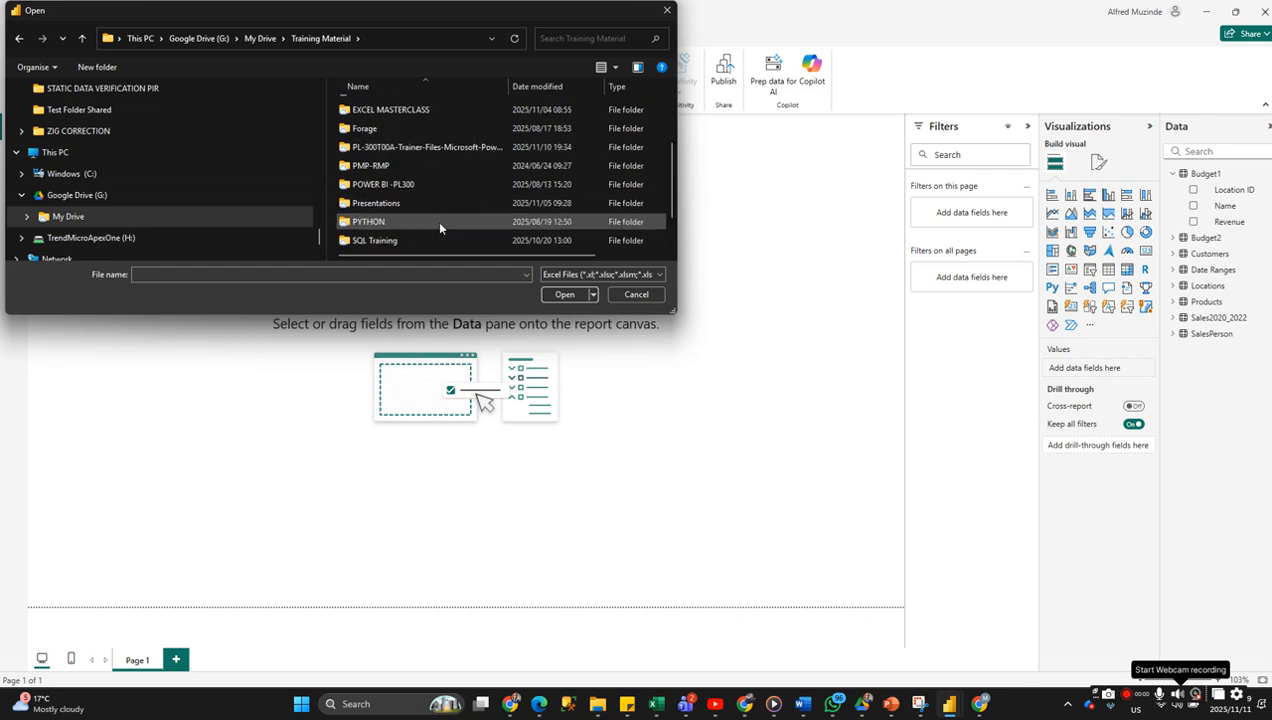
double_click(416, 148)
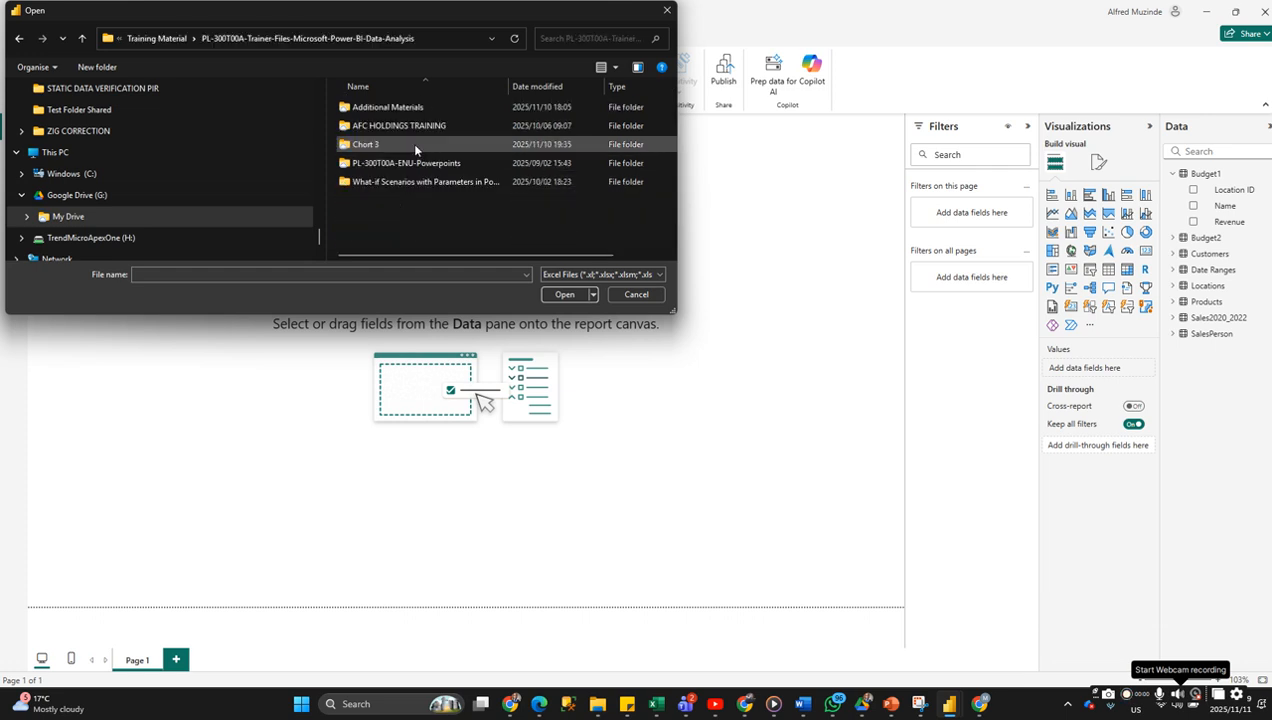
double_click(406, 106)
left_click(436, 164)
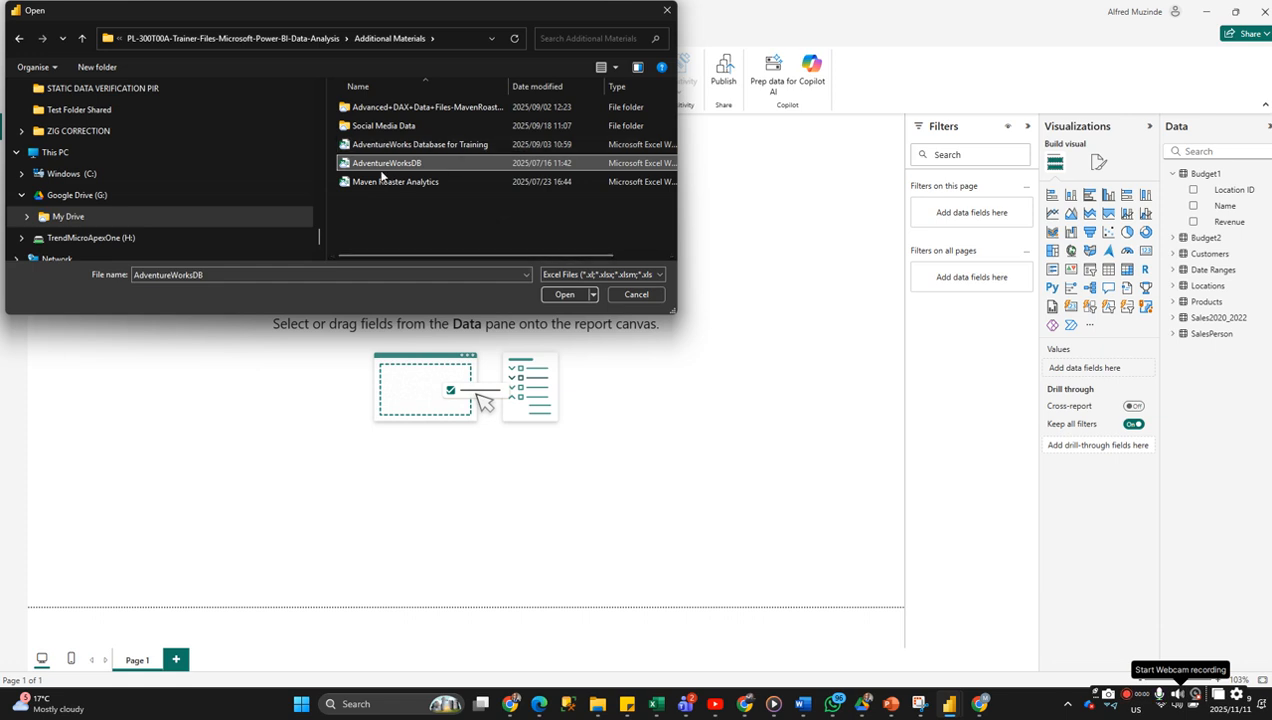
left_click(563, 295)
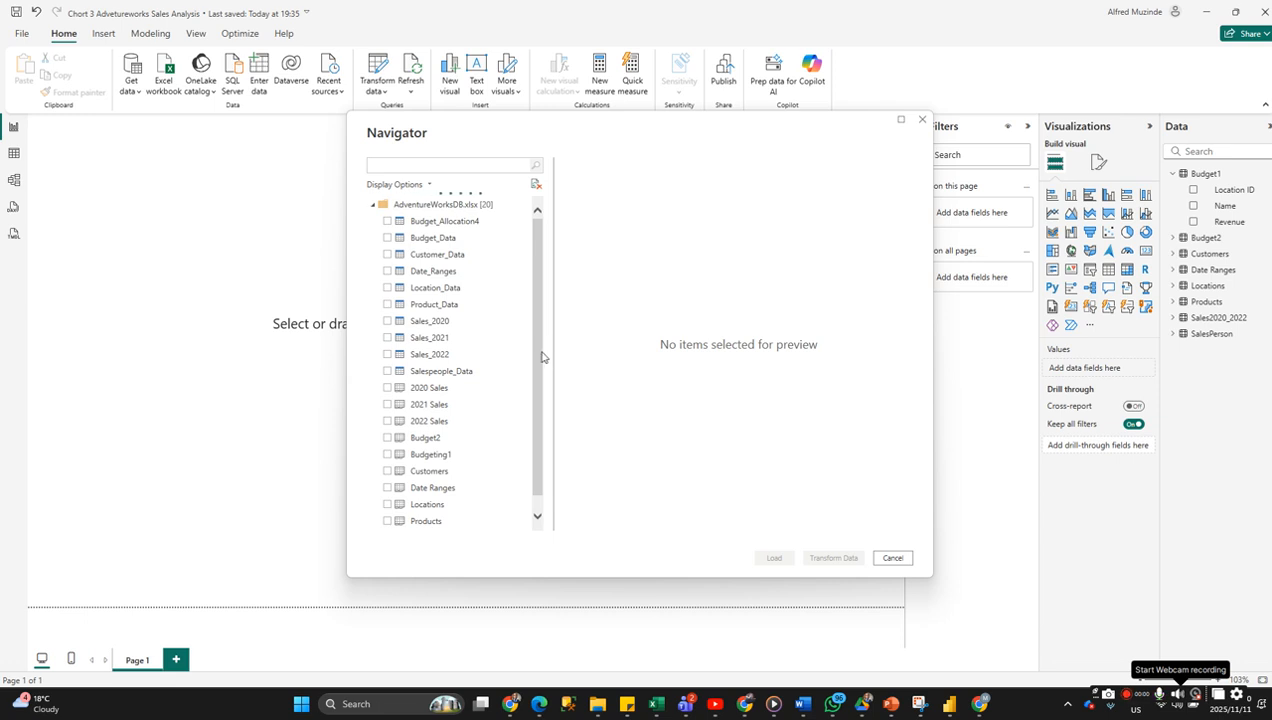
Preview the Budget_Allocation4 table and the Sales People and 2020 Sales sheets of the workbook.
left_click_drag(535, 355, 539, 420)
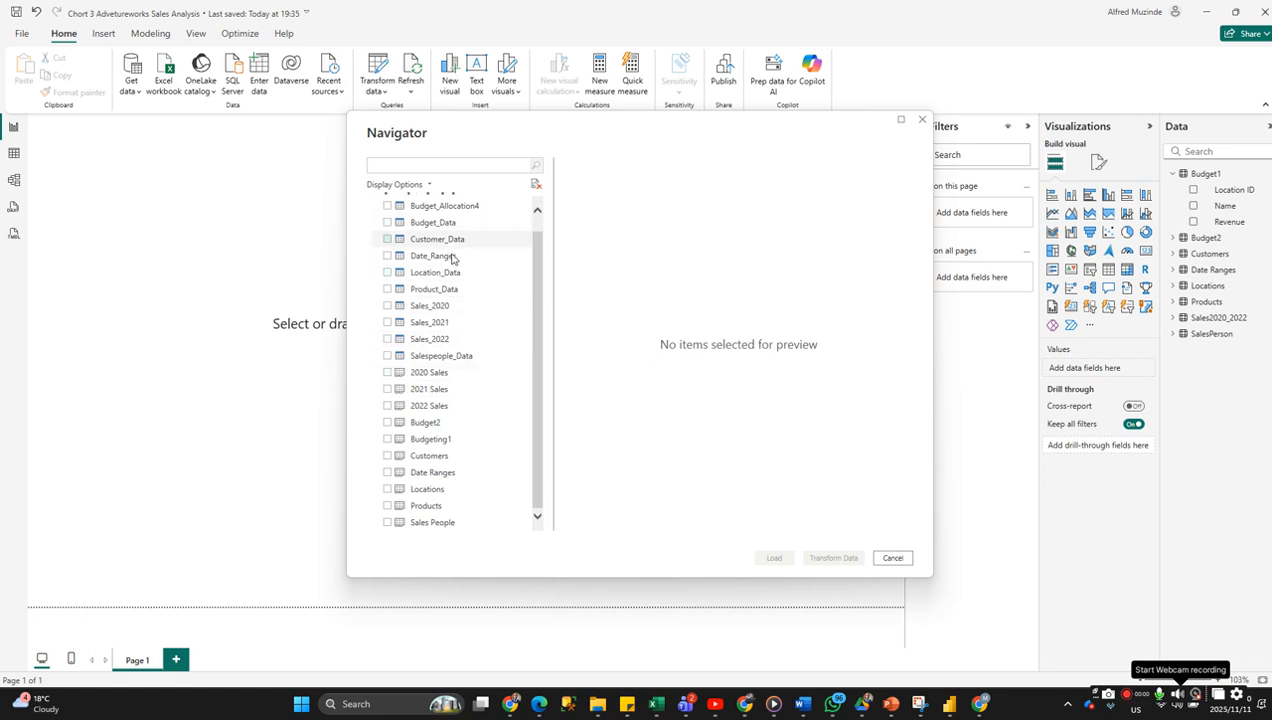
left_click(450, 208)
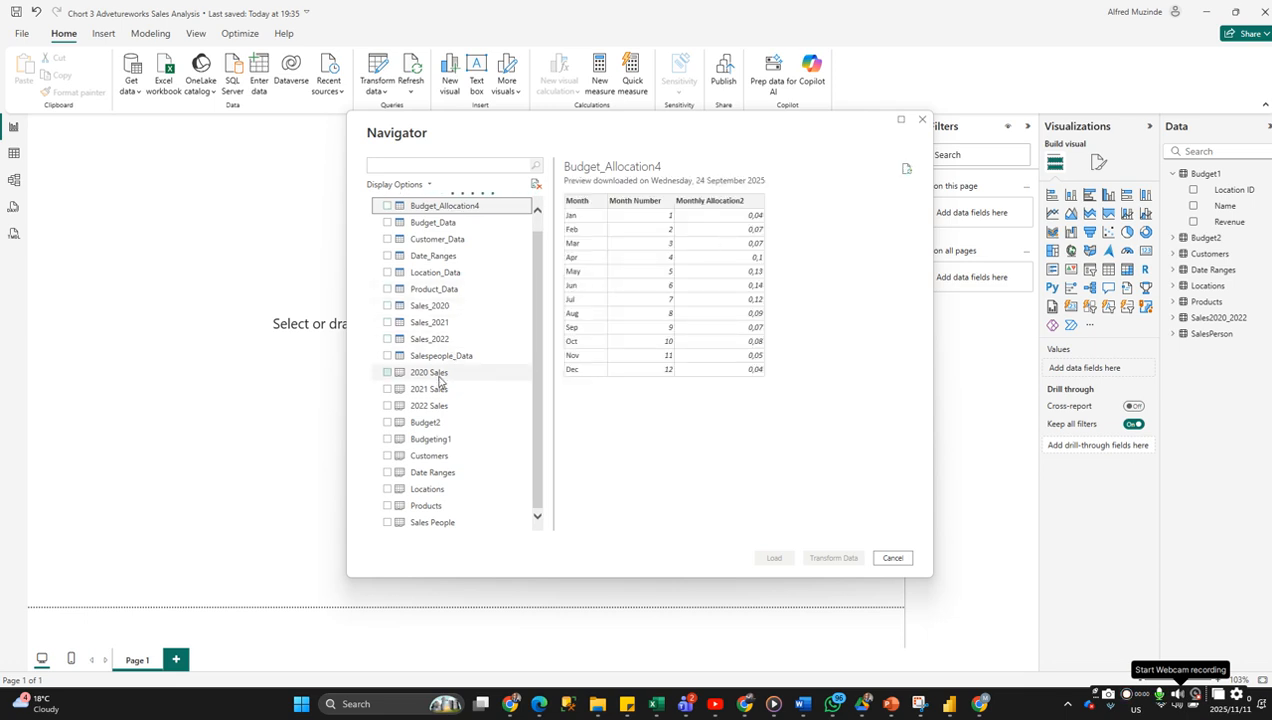
left_click(431, 522)
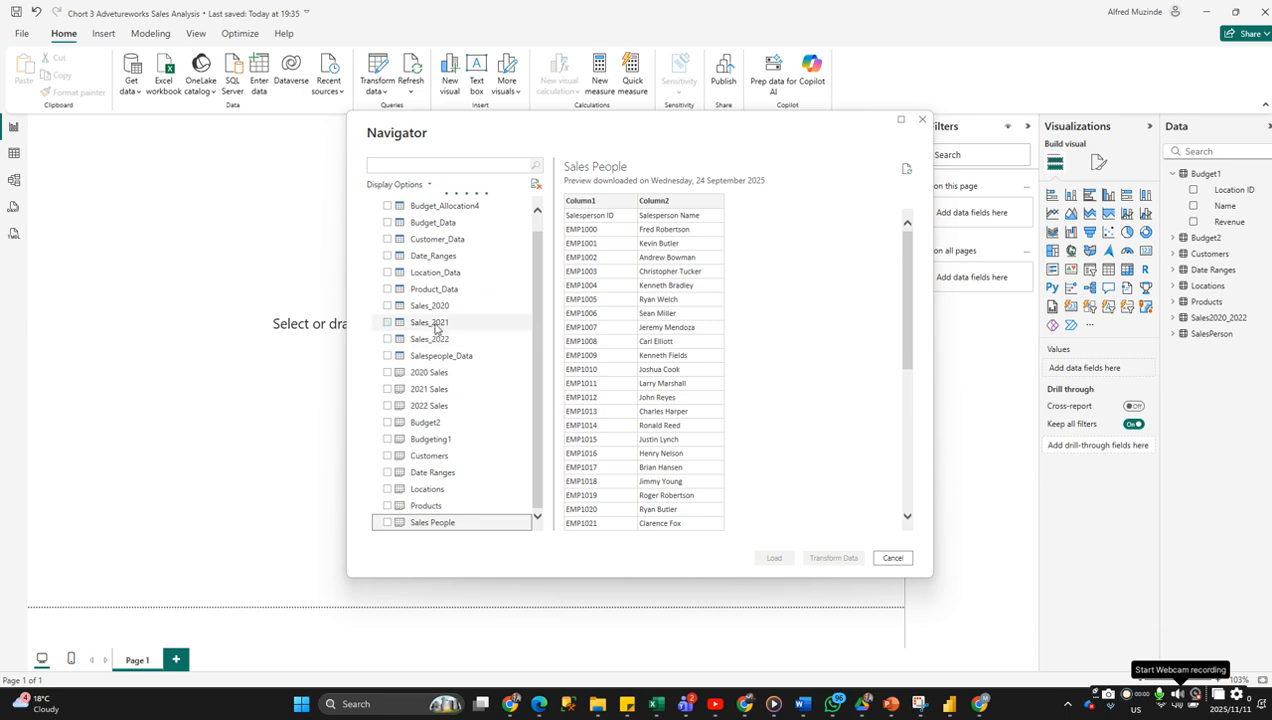
left_click(447, 376)
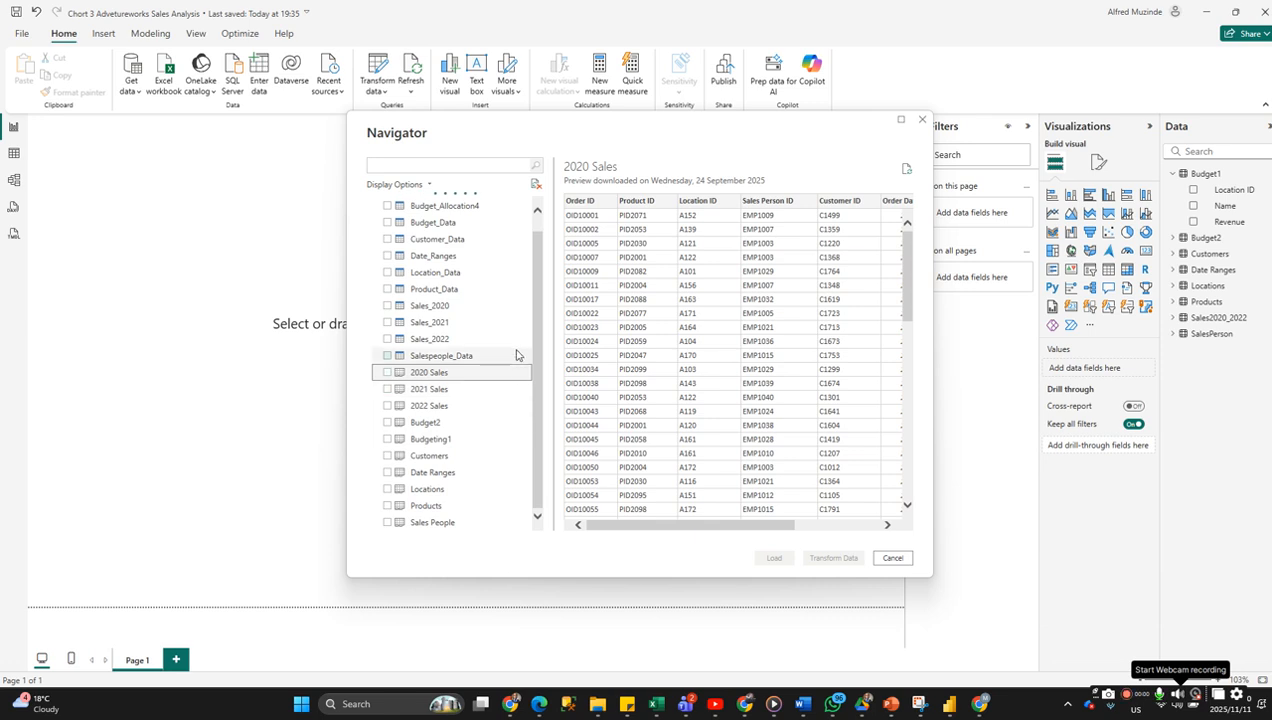
Select all ten worksheets from 2020 Sales through Sales People in the workbook and bring them into Power Query for transformation.
scroll(546, 341, "down", 1)
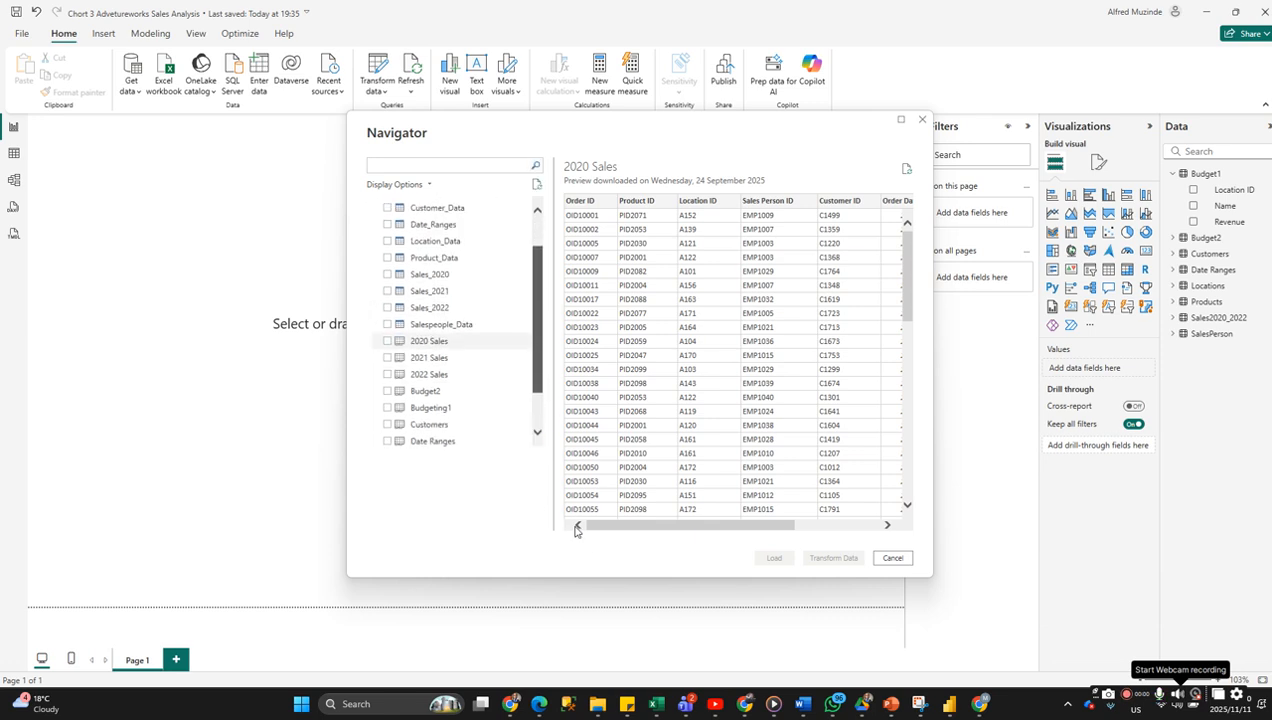
scroll(538, 403, "down", 1)
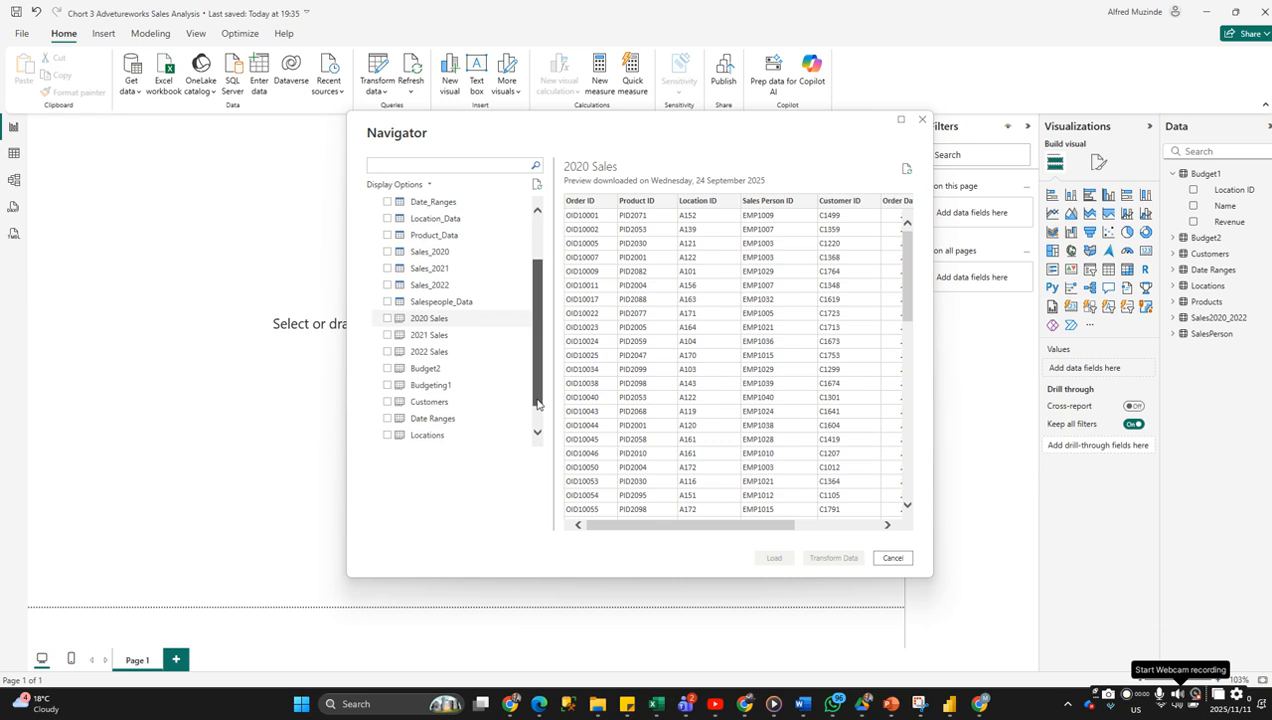
scroll(538, 403, "down", 1)
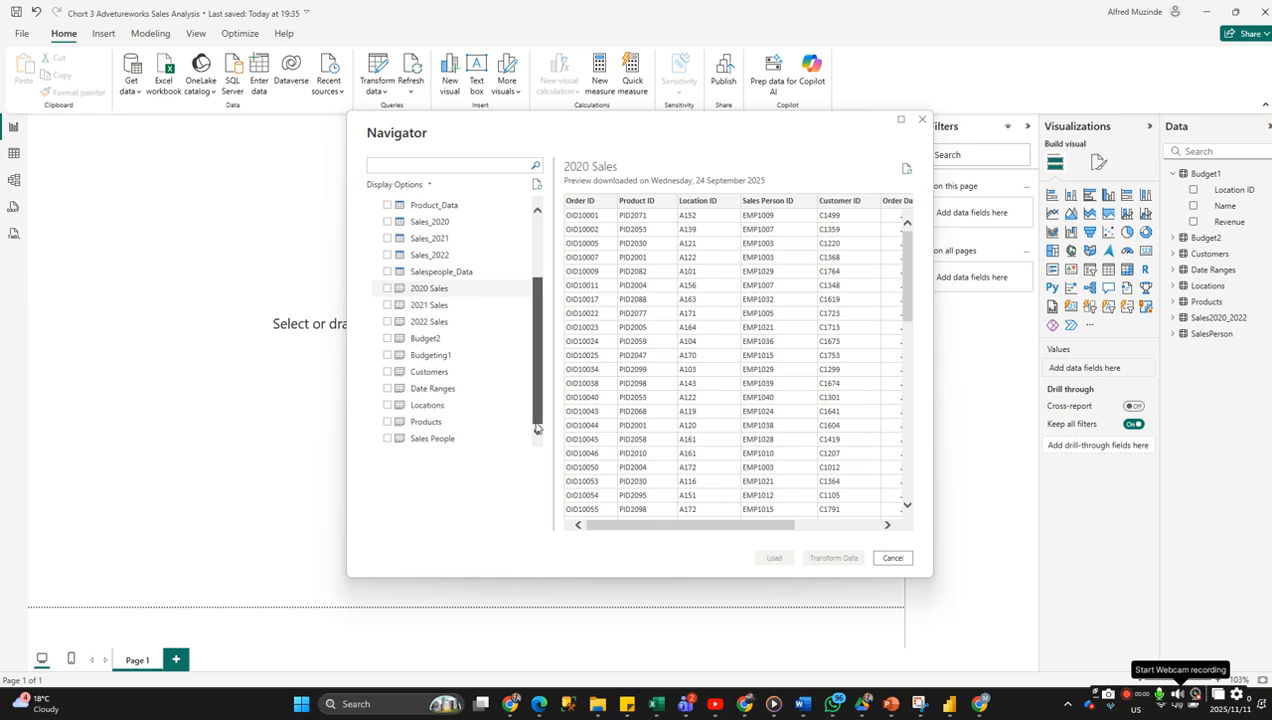
left_click(387, 289)
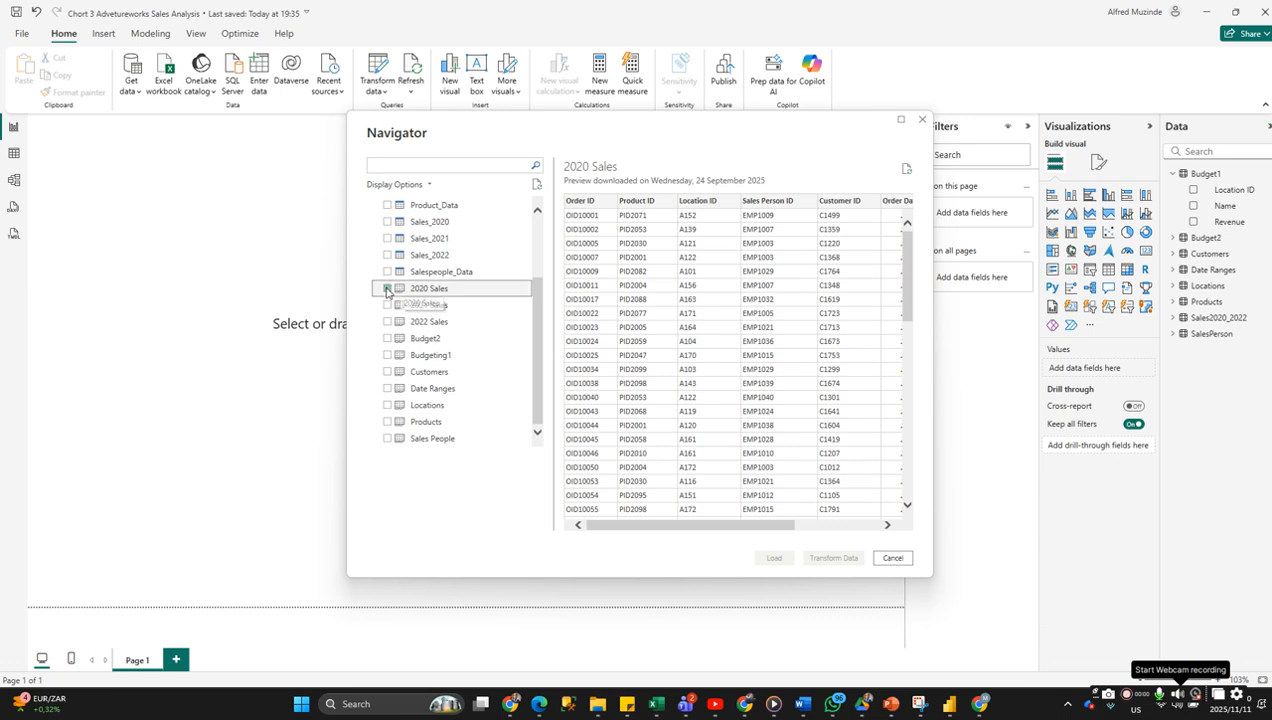
left_click(387, 305)
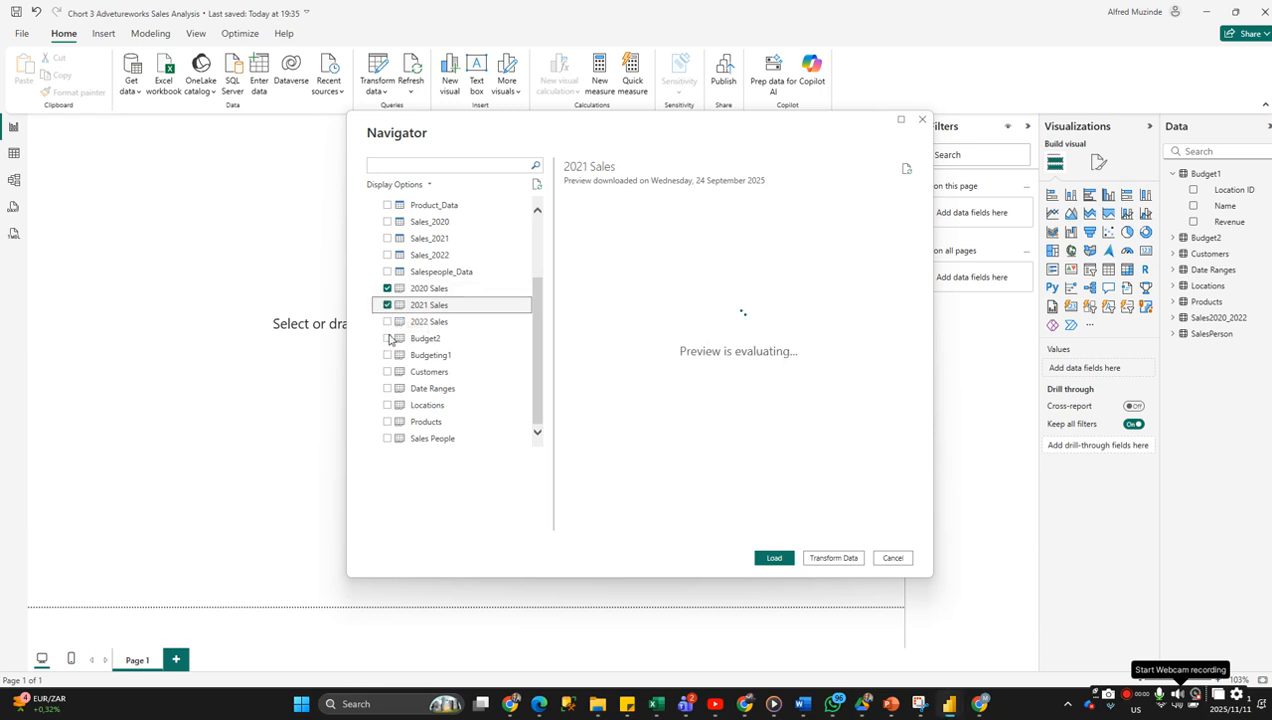
left_click(388, 323)
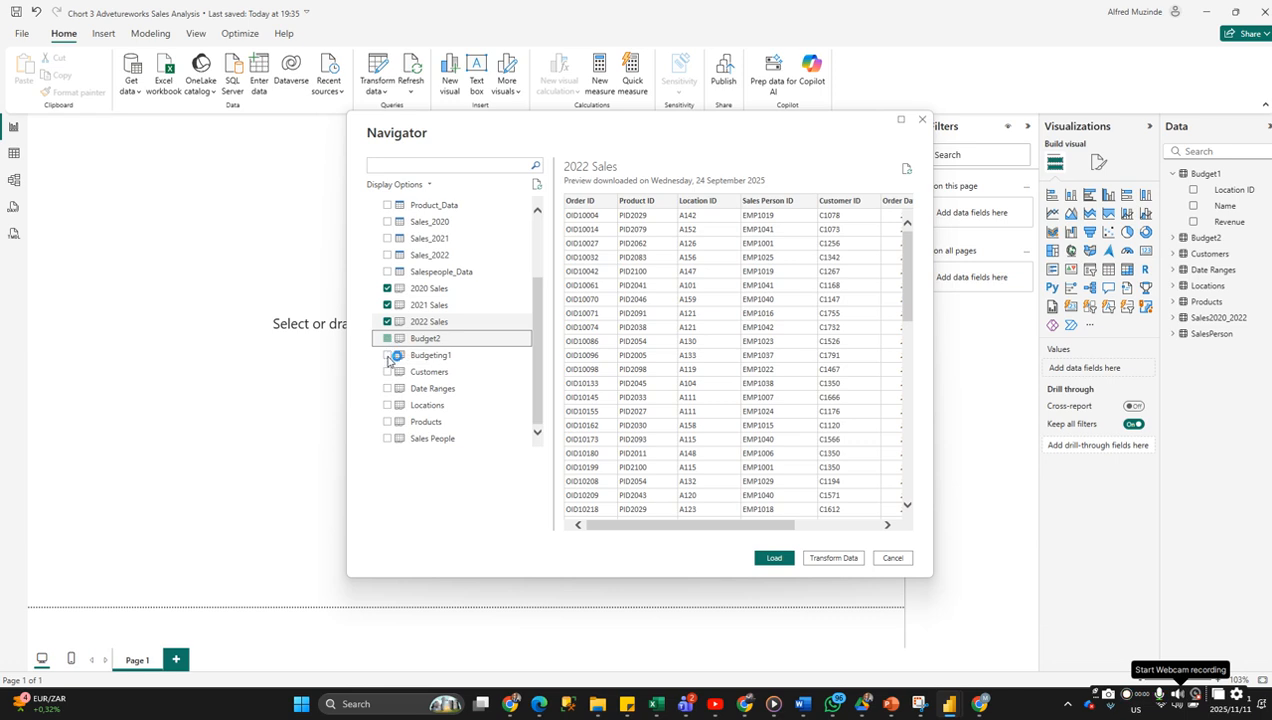
left_click(388, 356)
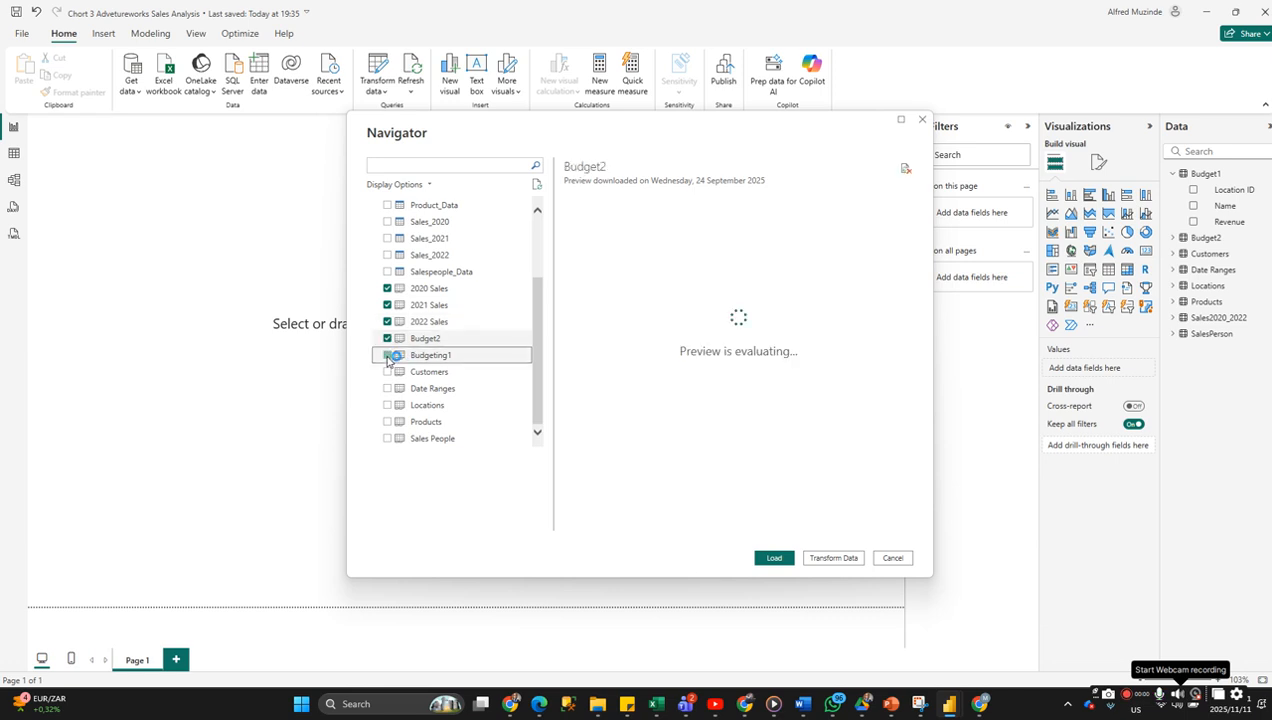
left_click(388, 373)
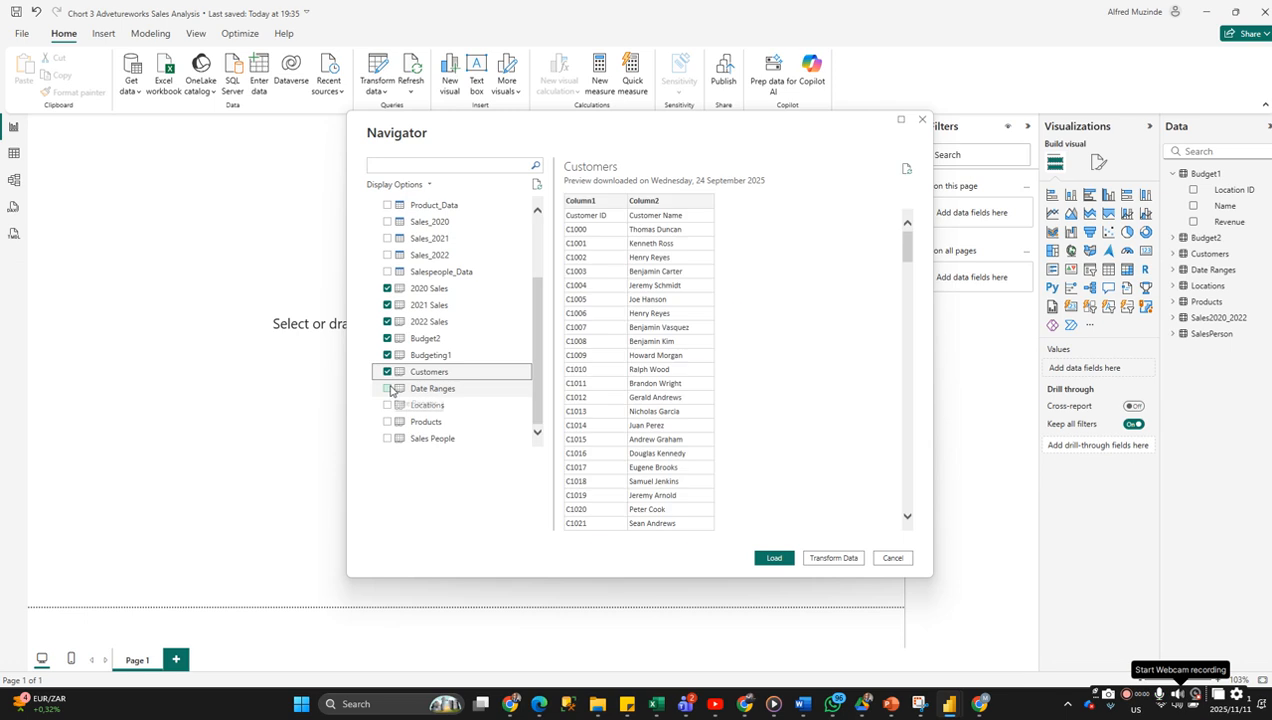
left_click(388, 389)
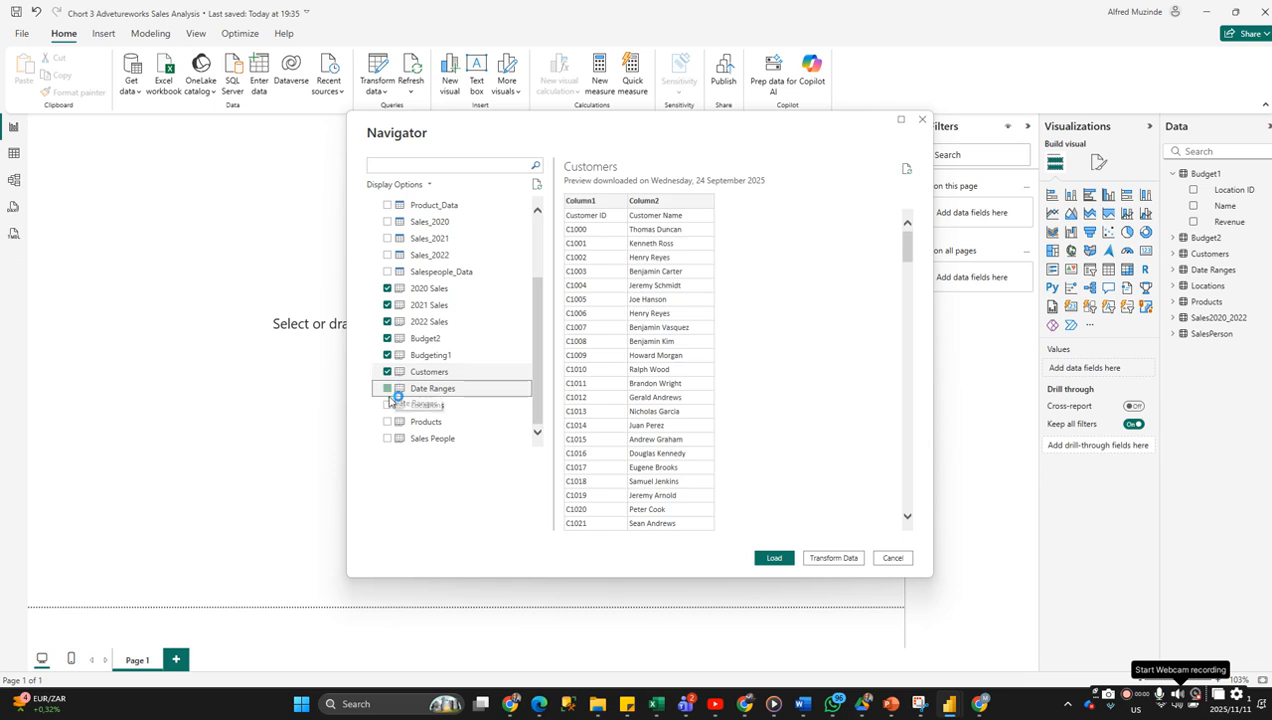
left_click(388, 406)
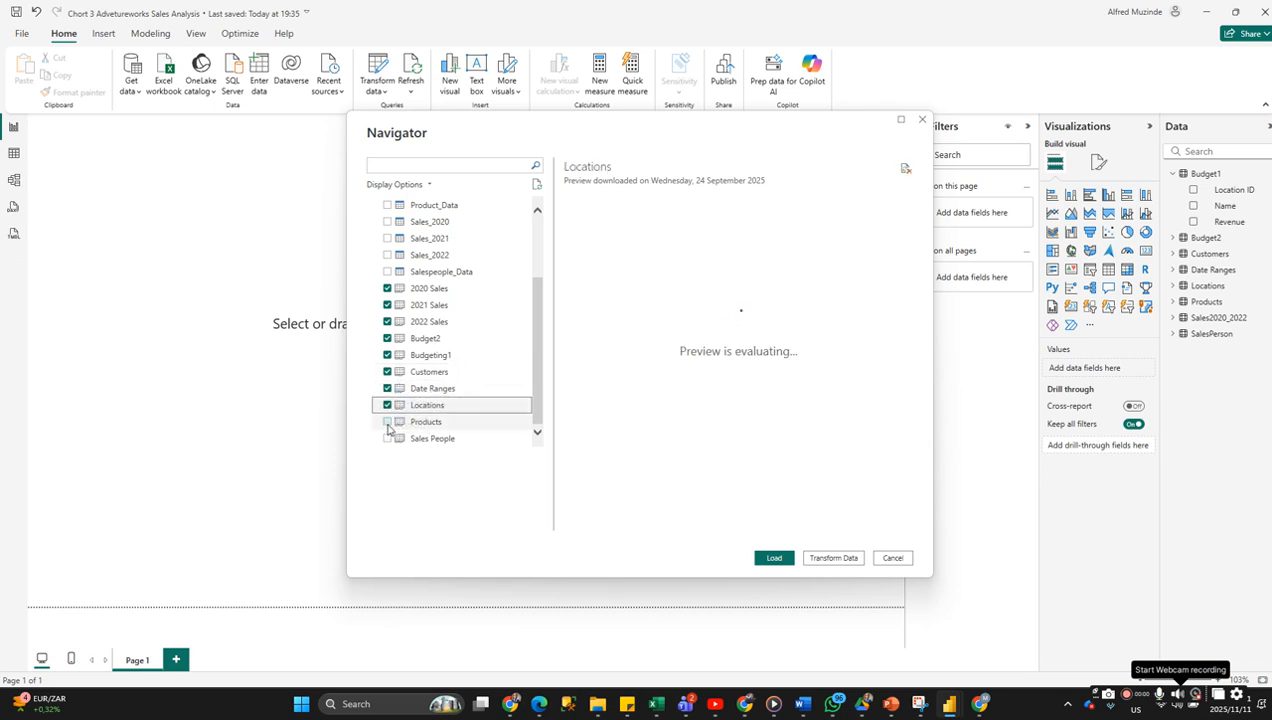
left_click(388, 424)
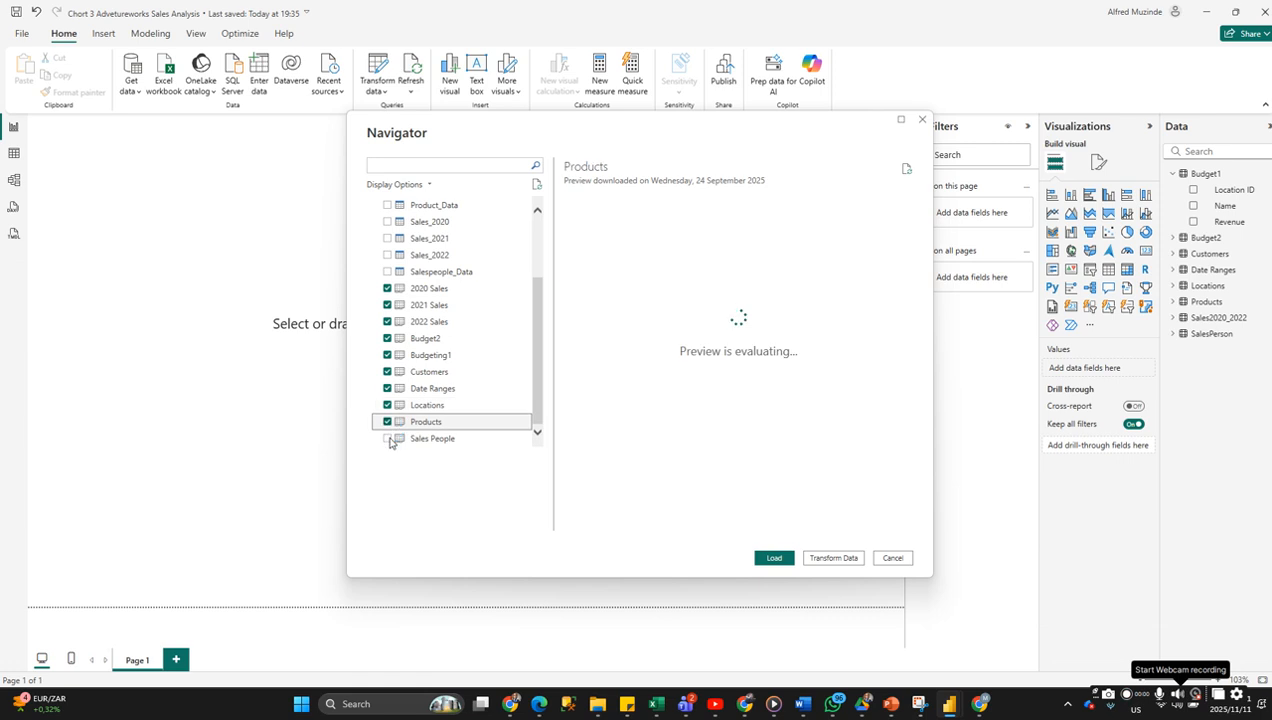
left_click(388, 440)
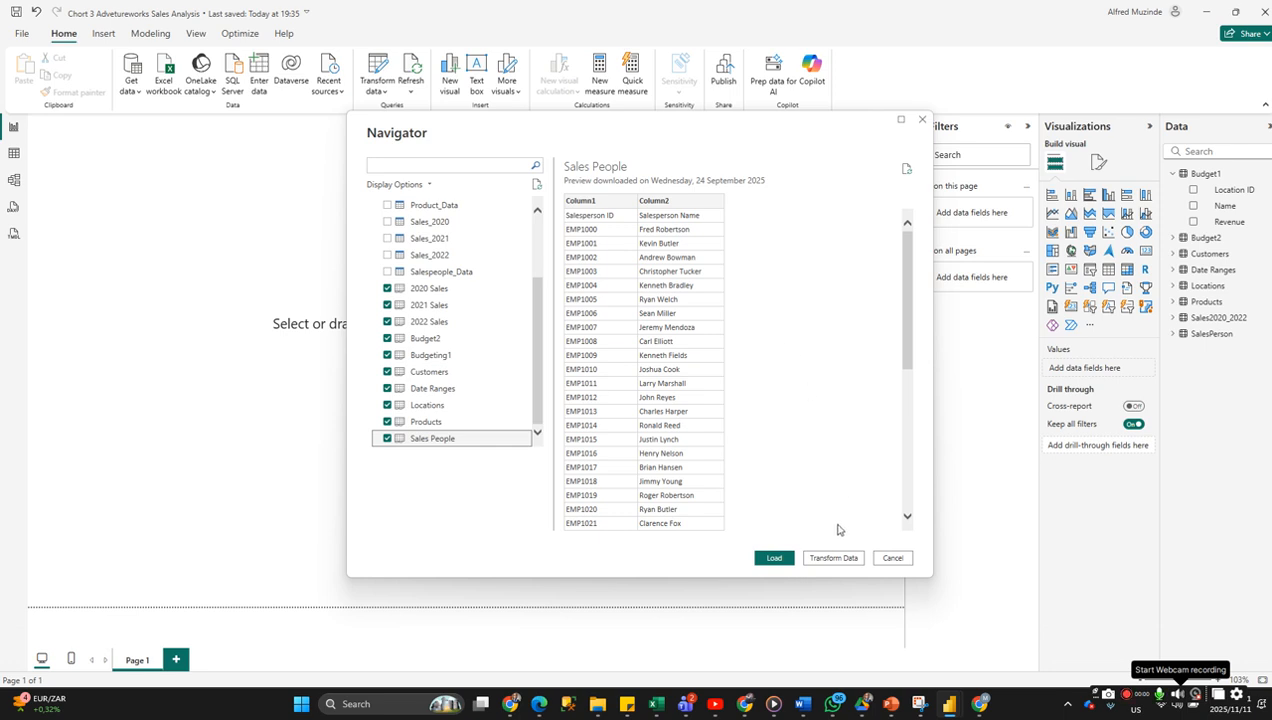
left_click(831, 558)
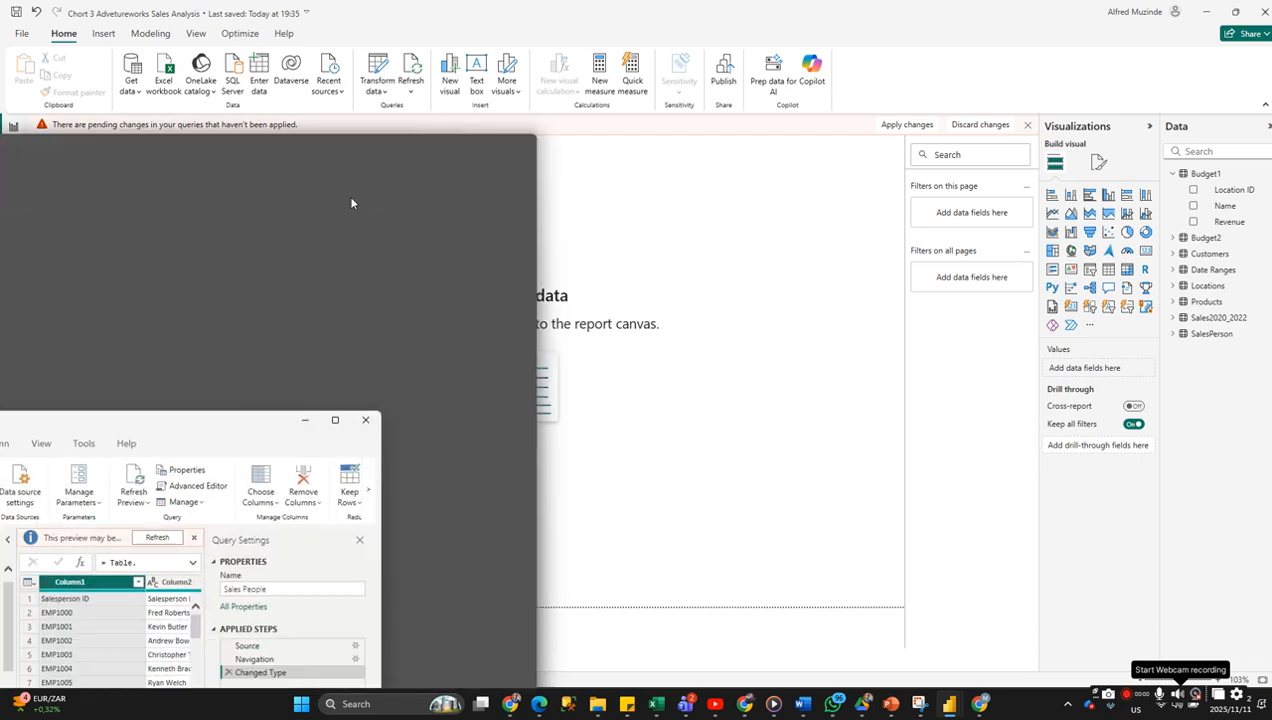
Maximize the Power Query Editor window and close the editor without applying the pending query changes.
left_click_drag(348, 195, 552, 121)
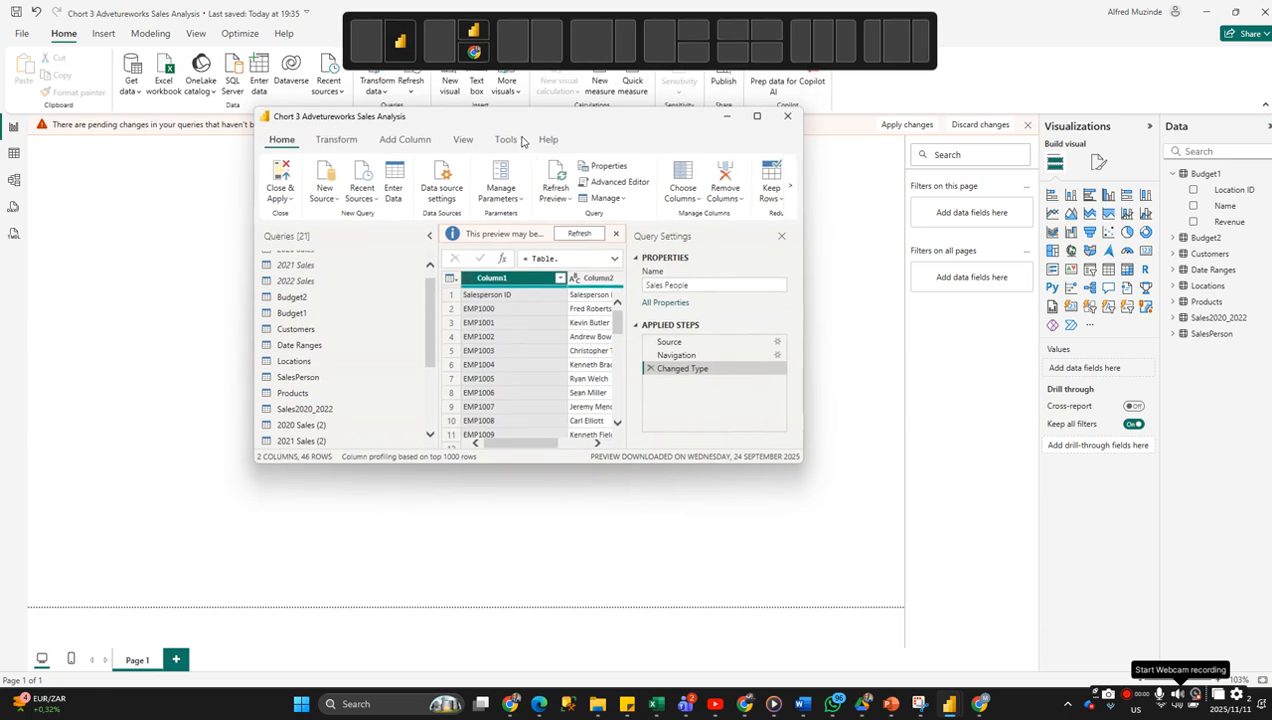
left_click(756, 118)
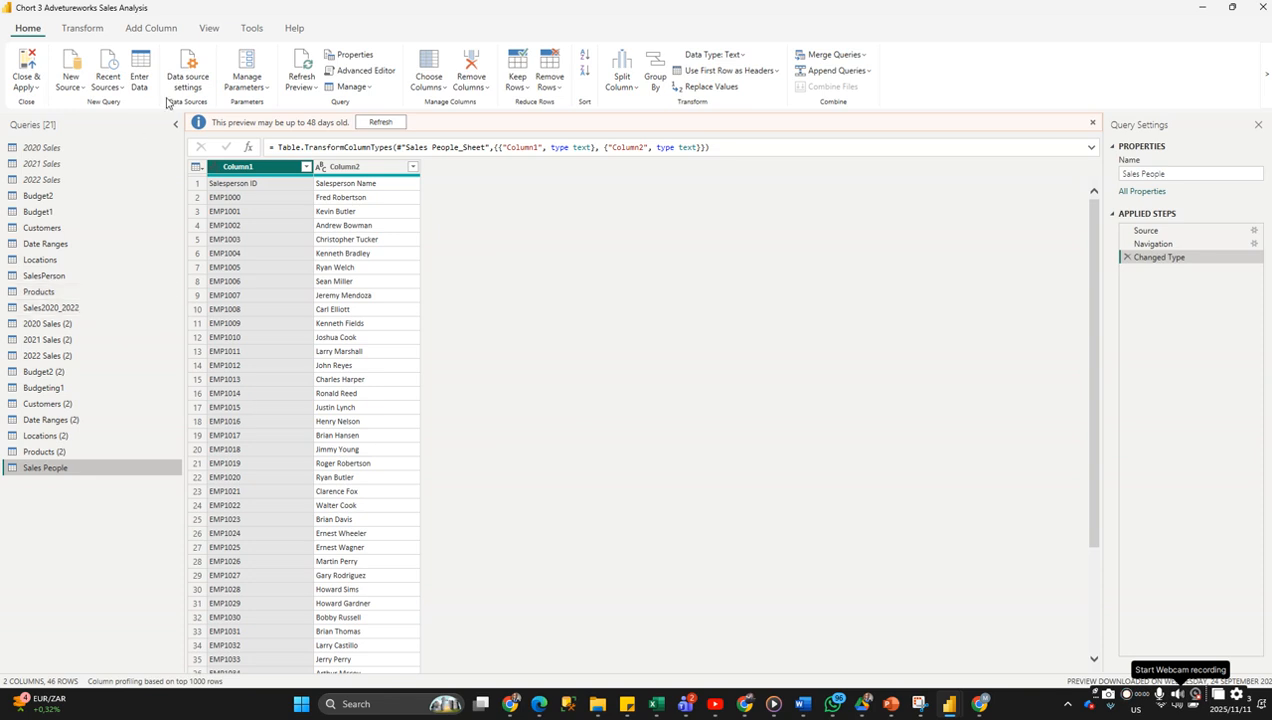
left_click(35, 93)
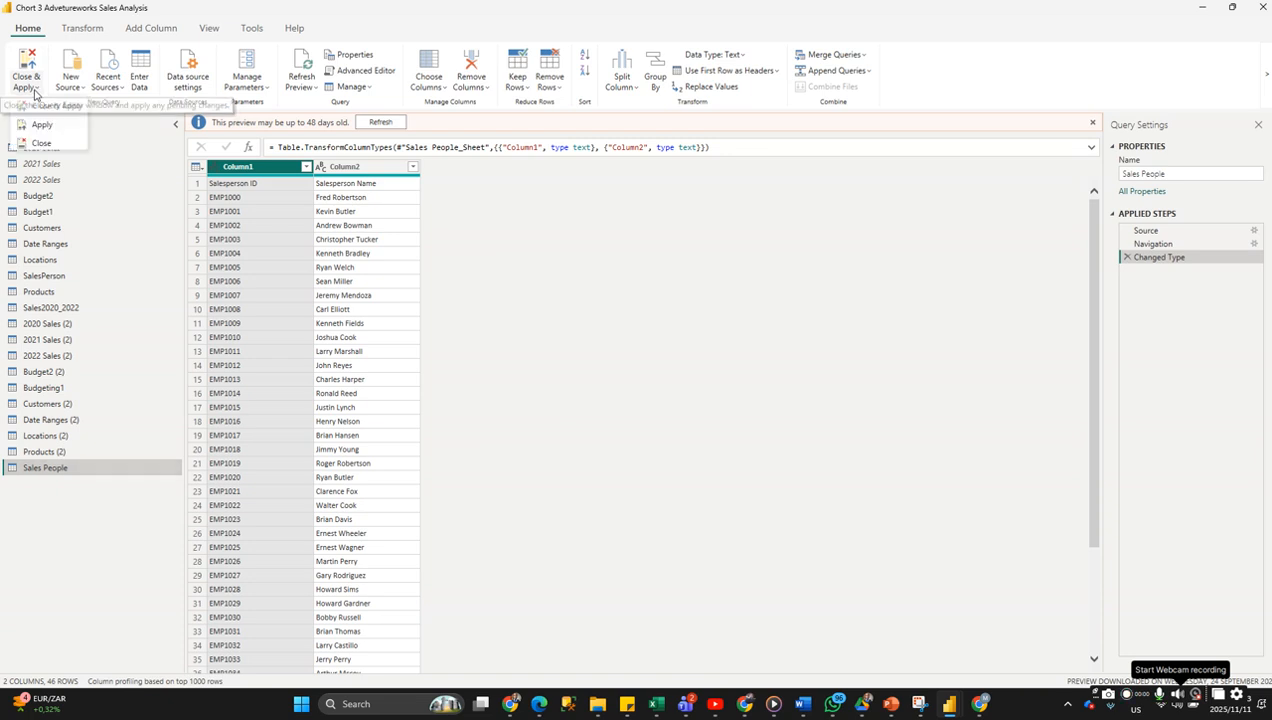
left_click(43, 145)
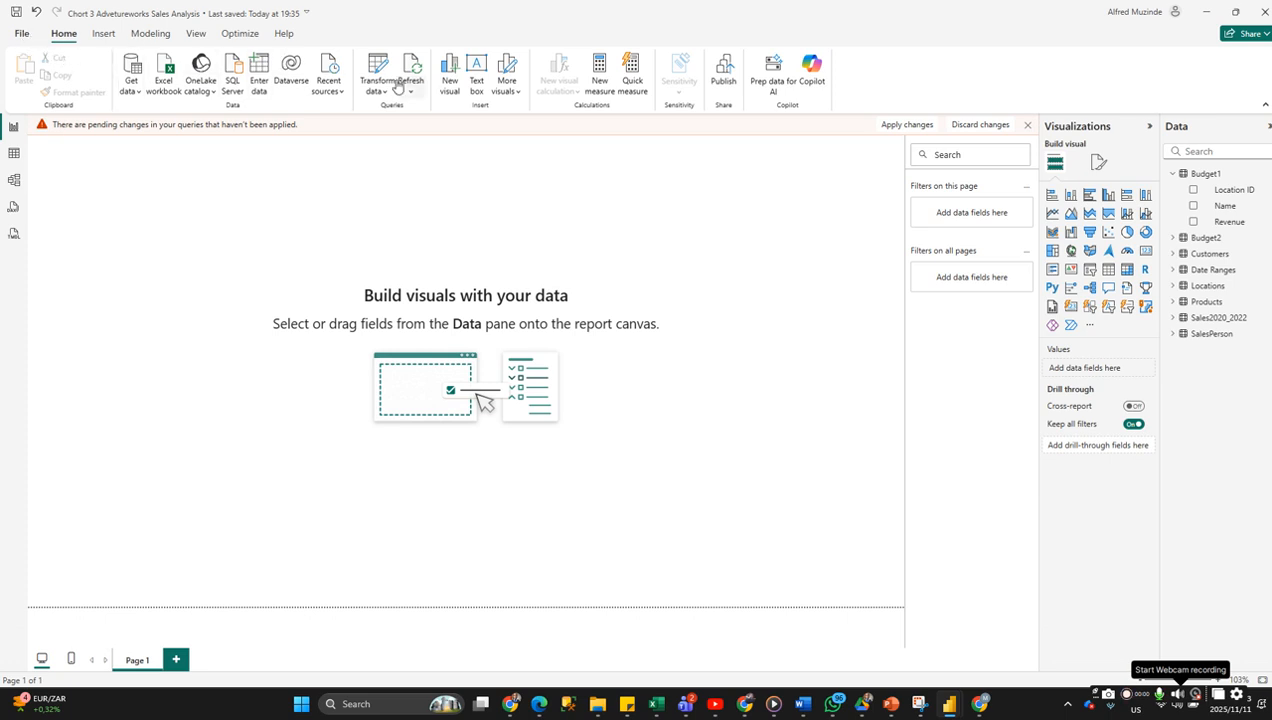
Create a blank report and open the AdventureWorksDB workbook from the Additional Materials folder as its Excel data source.
left_click(21, 40)
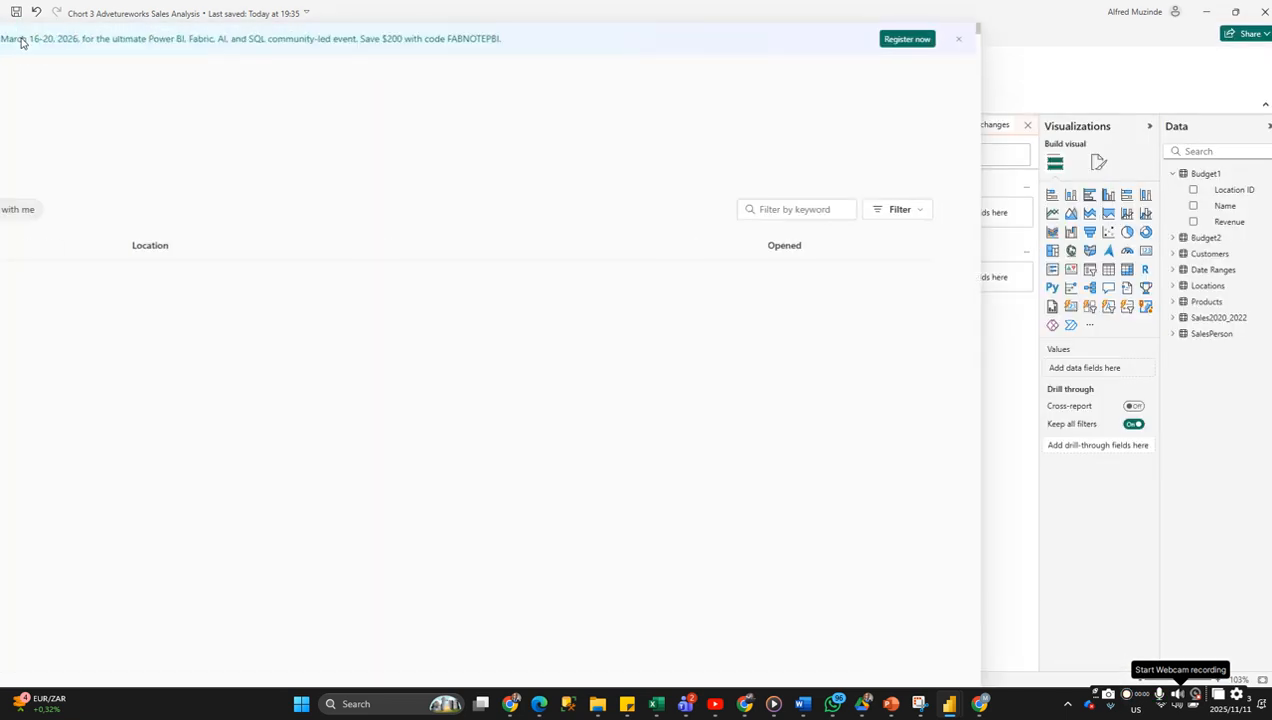
left_click(233, 187)
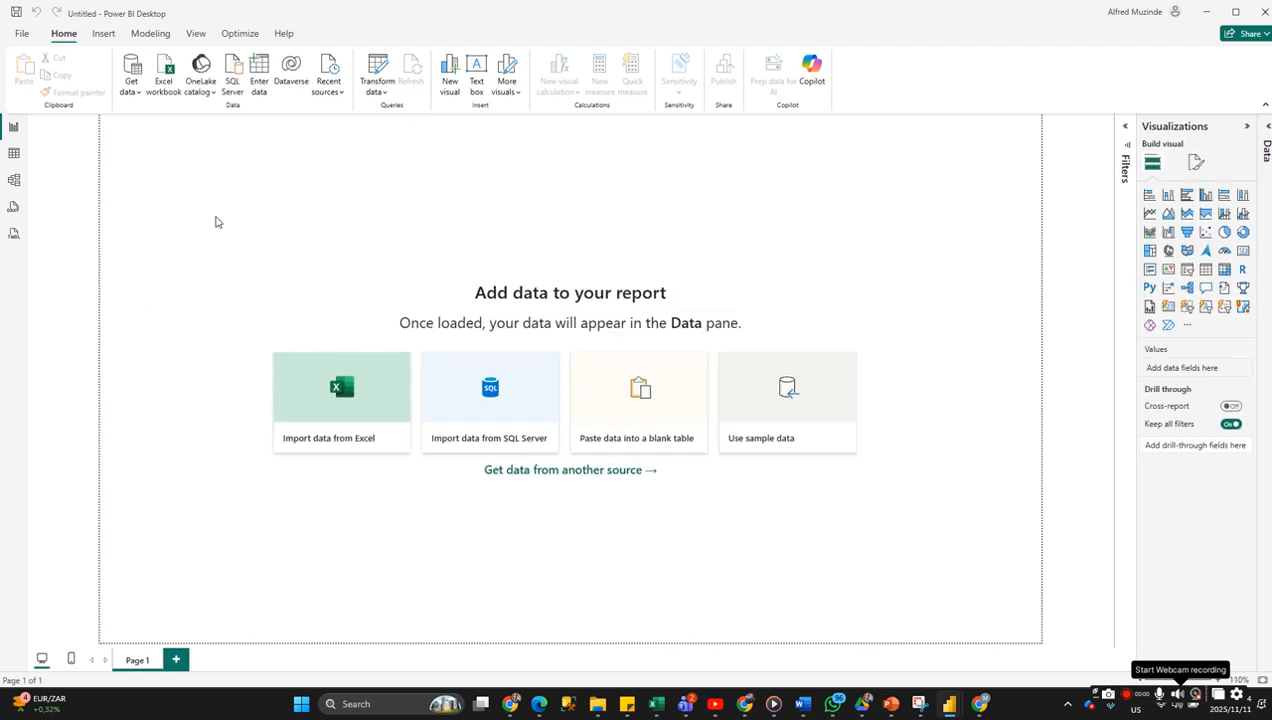
left_click(138, 100)
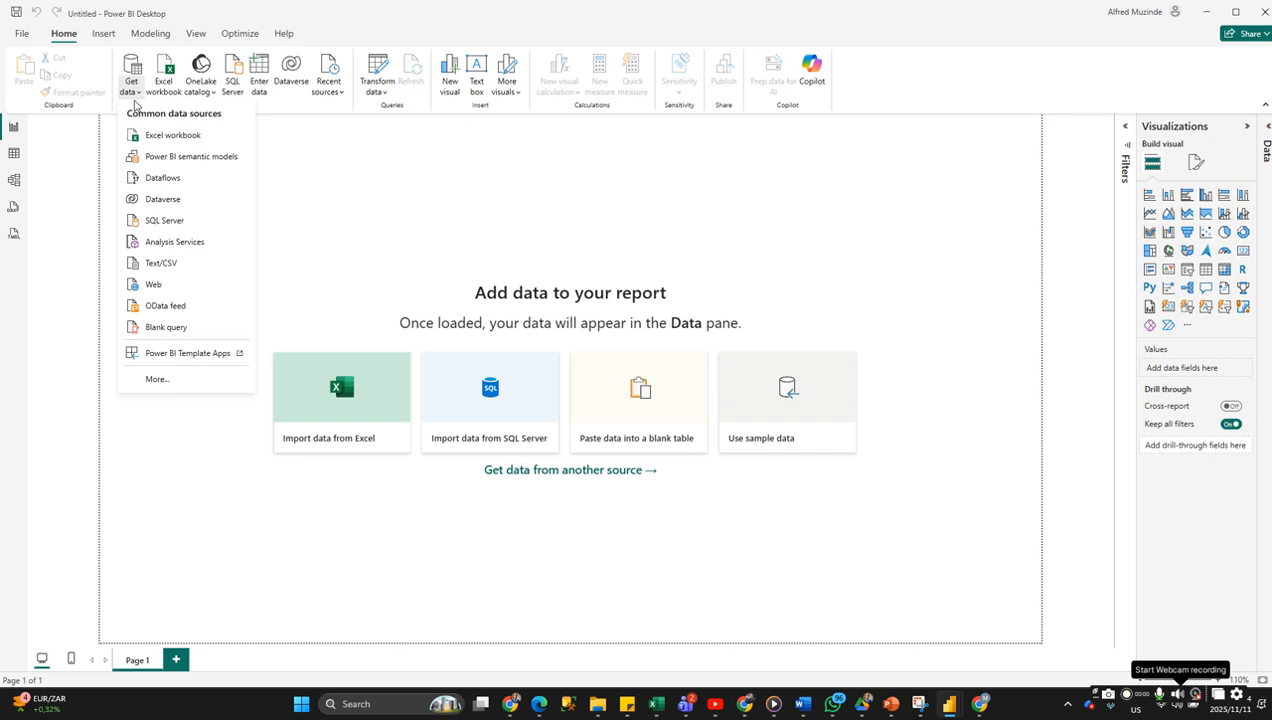
left_click(175, 142)
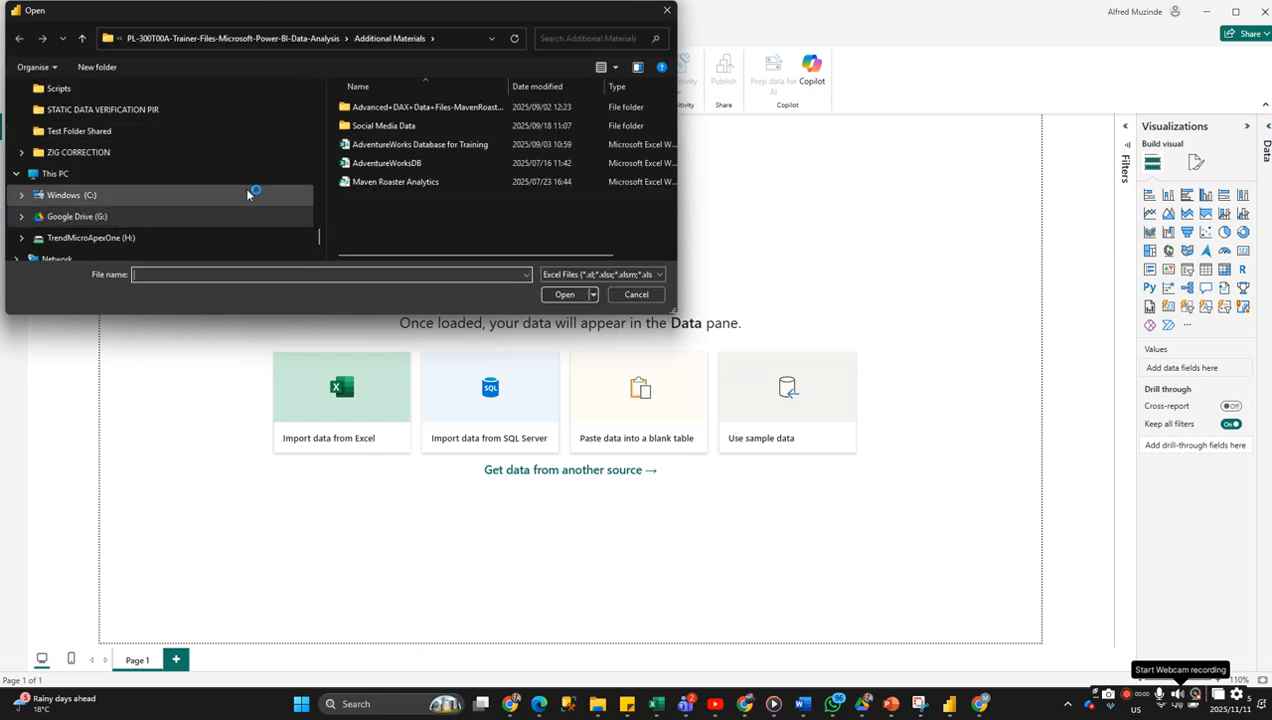
left_click(372, 168)
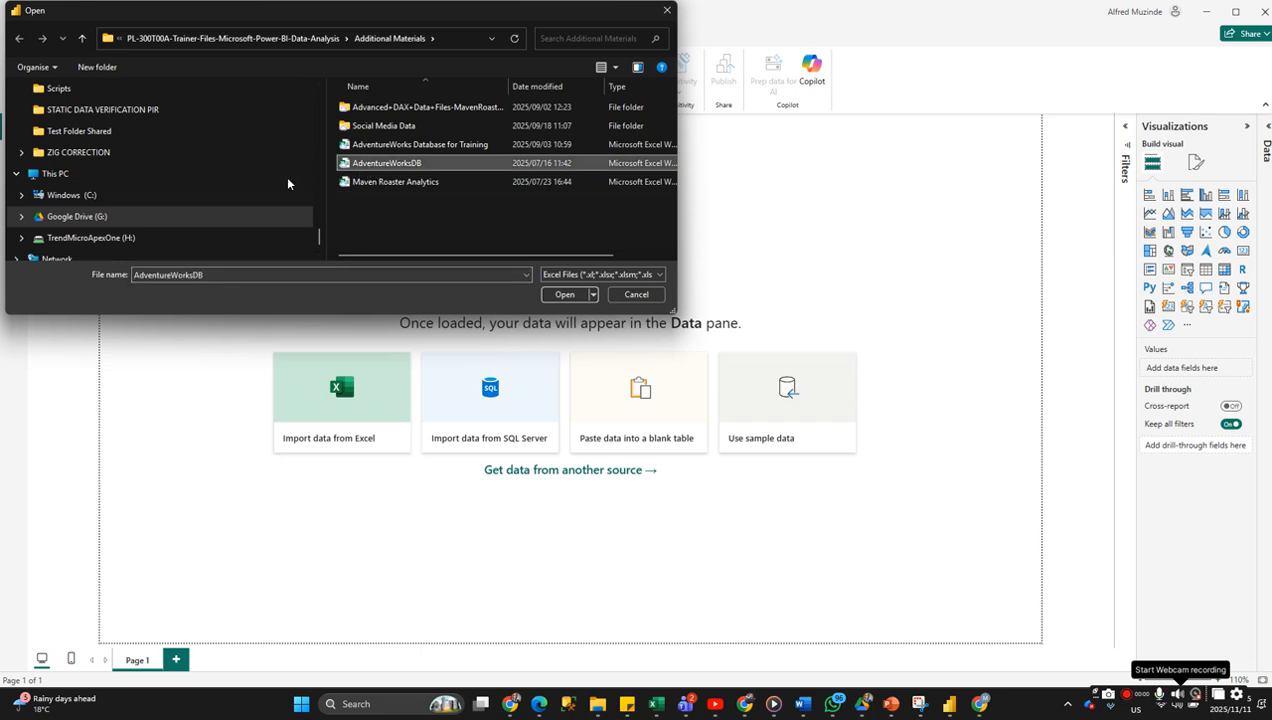
left_click(552, 294)
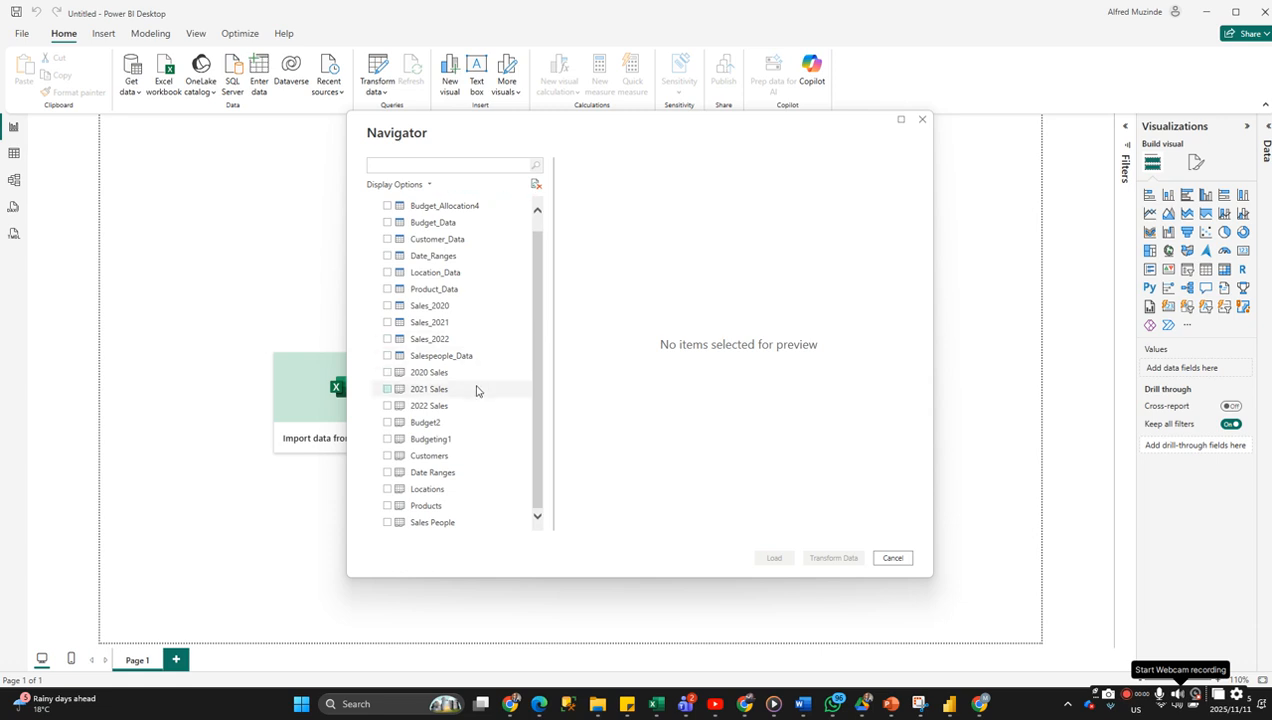
Send the Sales People, Products, 2020 to 2022 Sales, Budget2, Budgeting1, Customers, Date Ranges and Locations sheets to Power Query for transformation.
left_click(388, 523)
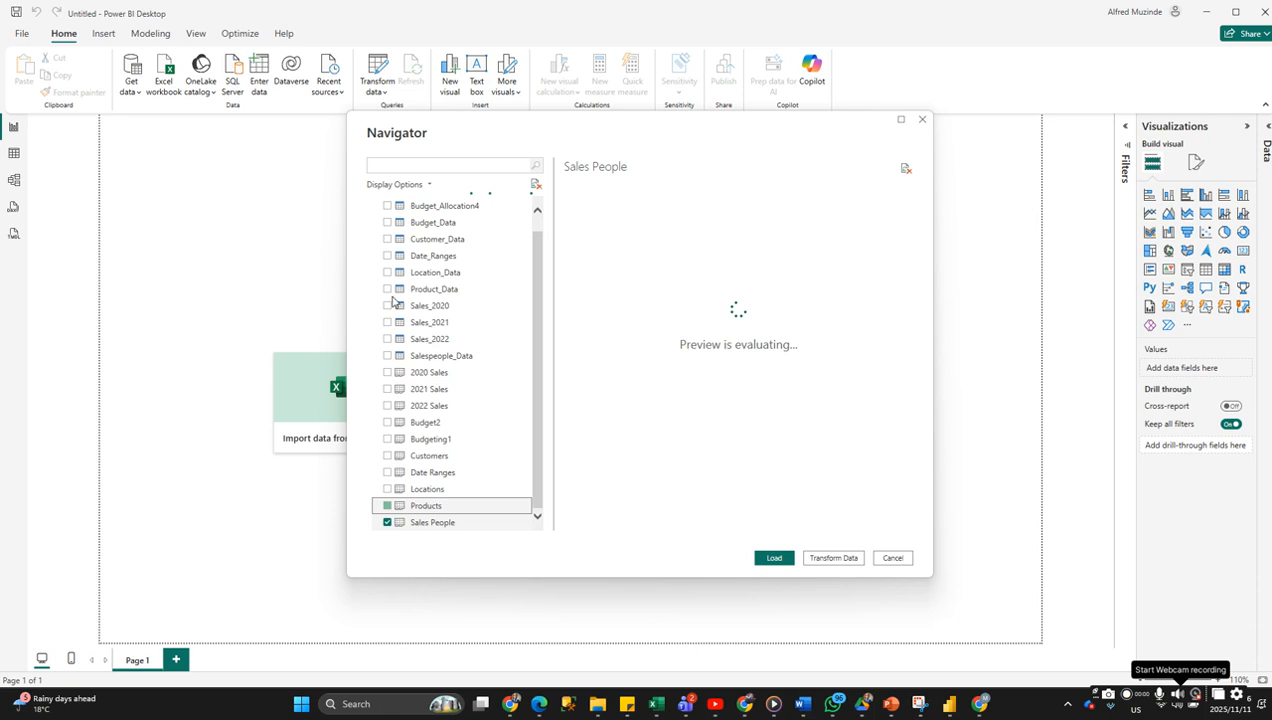
left_click(388, 372)
left_click(388, 390)
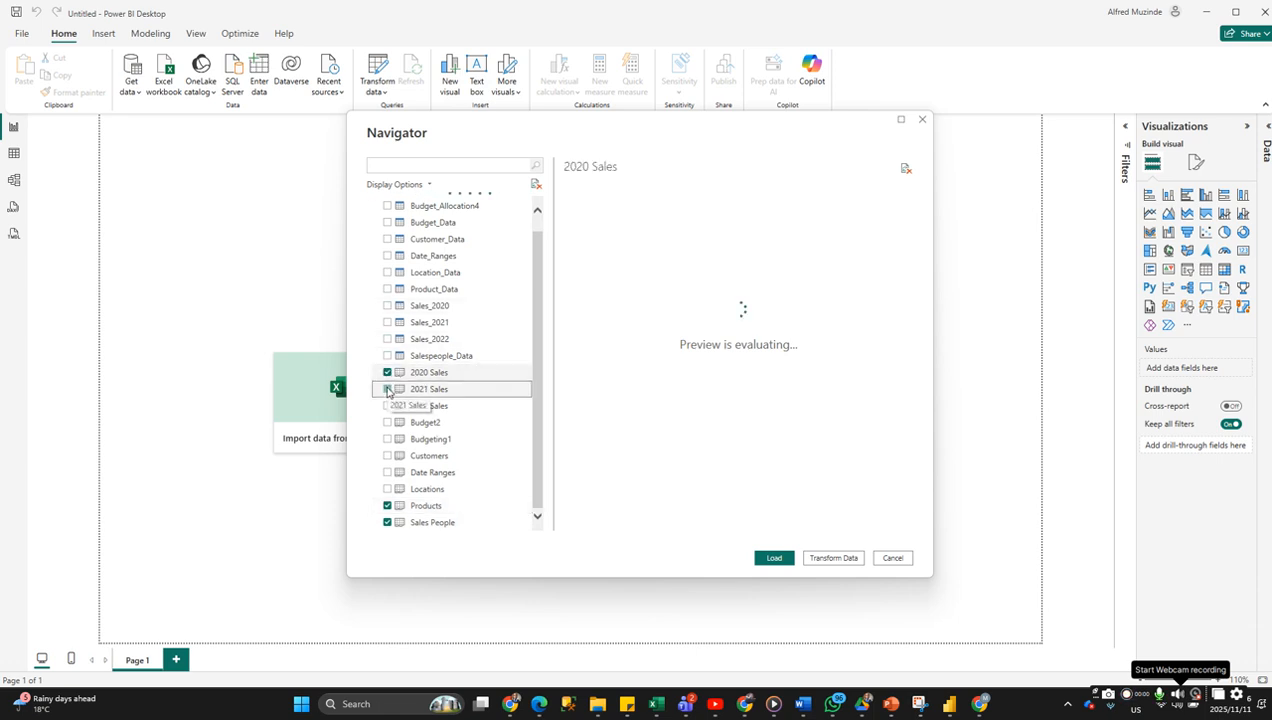
left_click(388, 406)
left_click(388, 423)
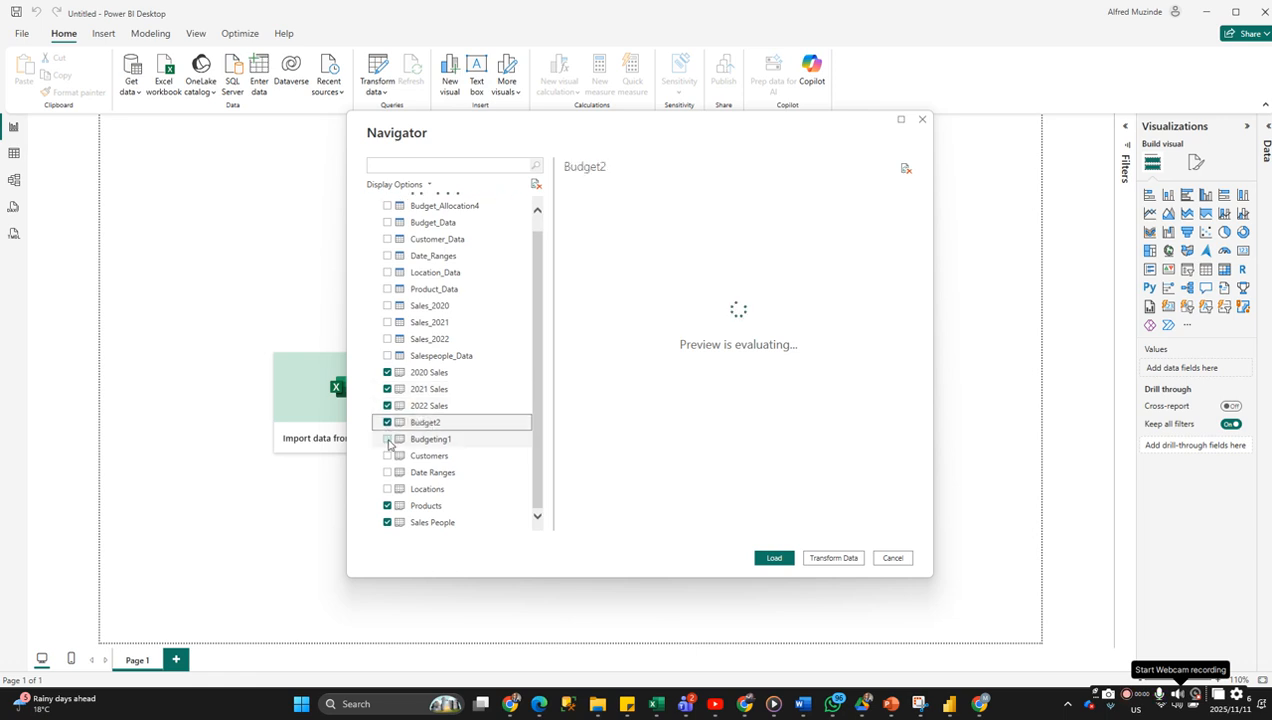
left_click(388, 439)
left_click(389, 457)
left_click(388, 473)
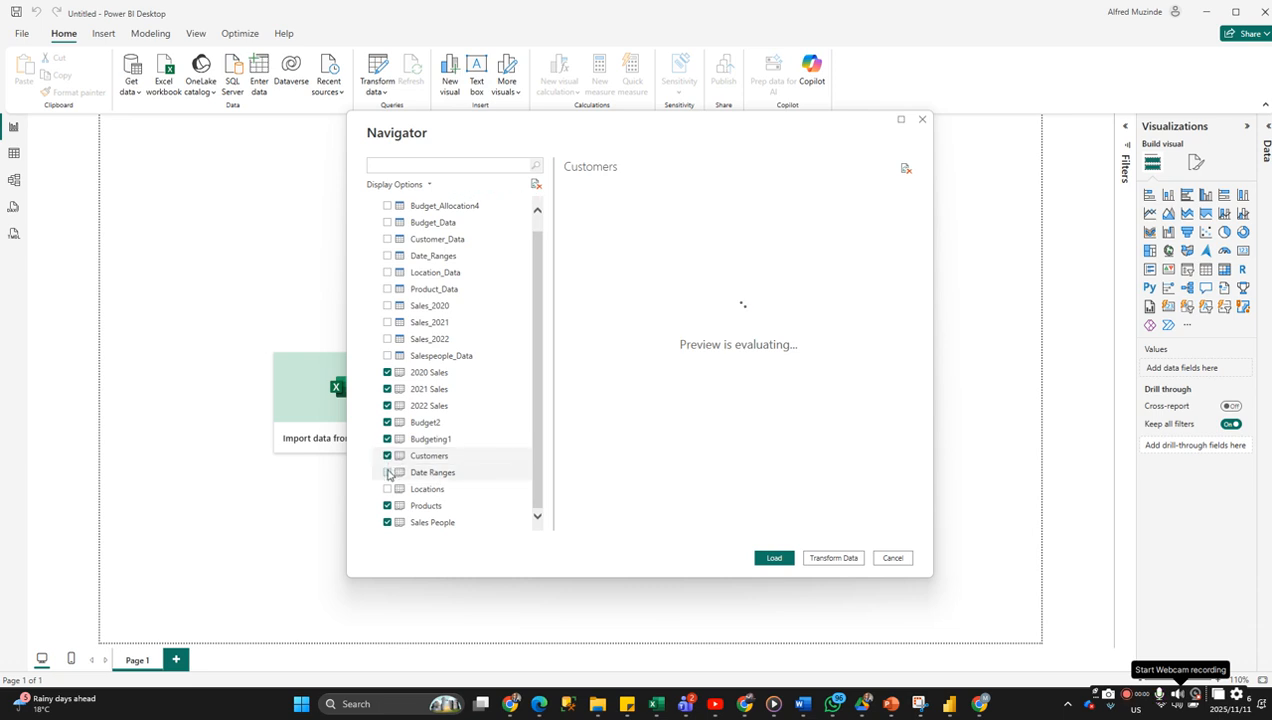
left_click(388, 489)
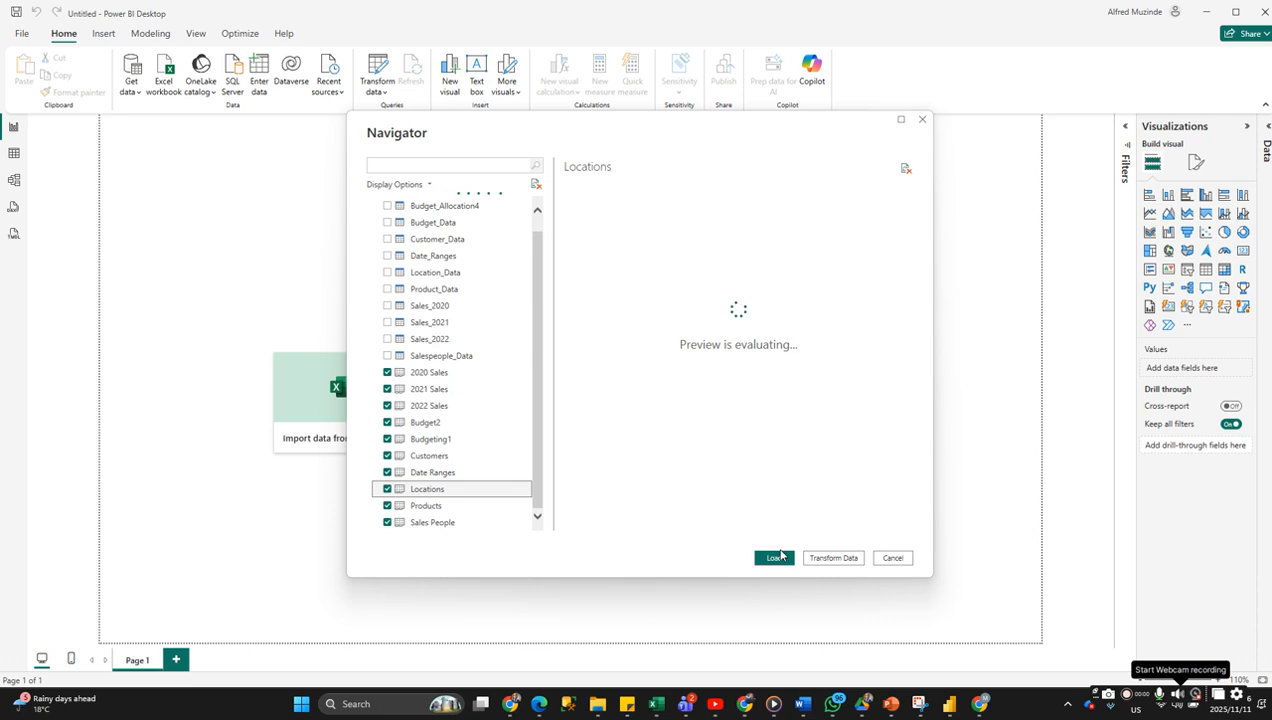
left_click(818, 566)
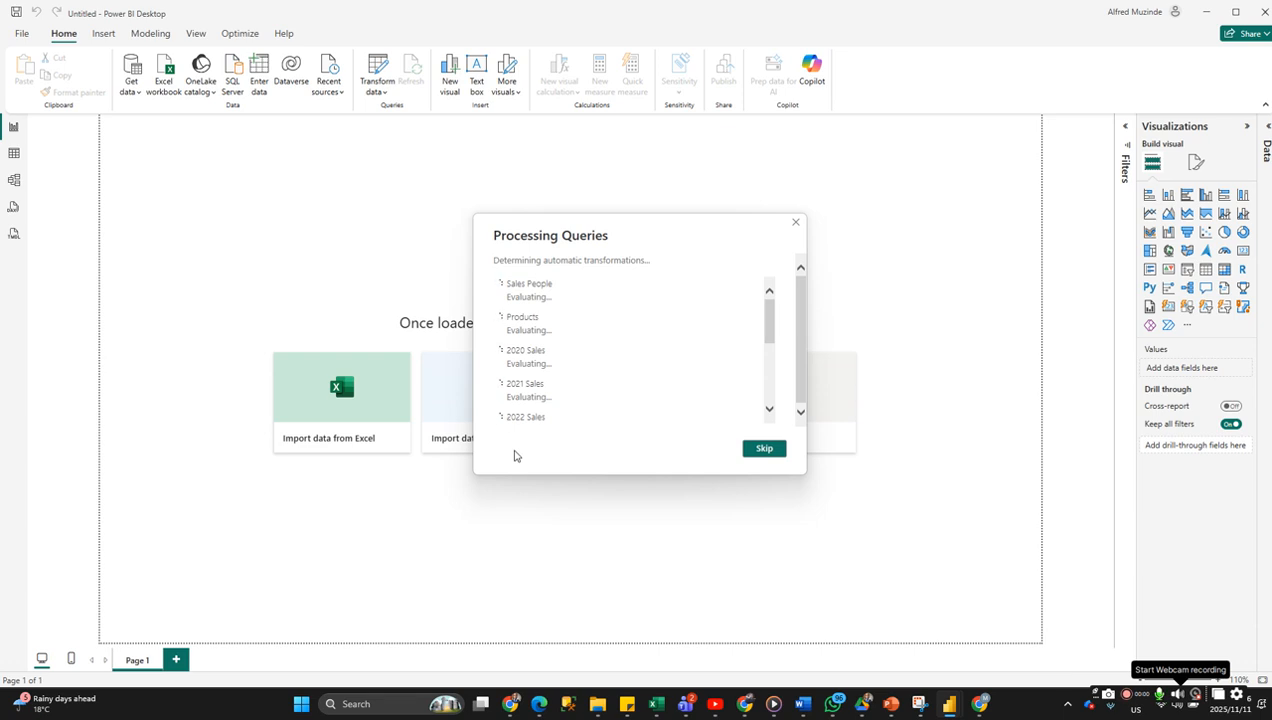
Check the processing status of the imported queries and display the Sales People query in the Power Query Editor.
scroll(574, 394, "down", 6)
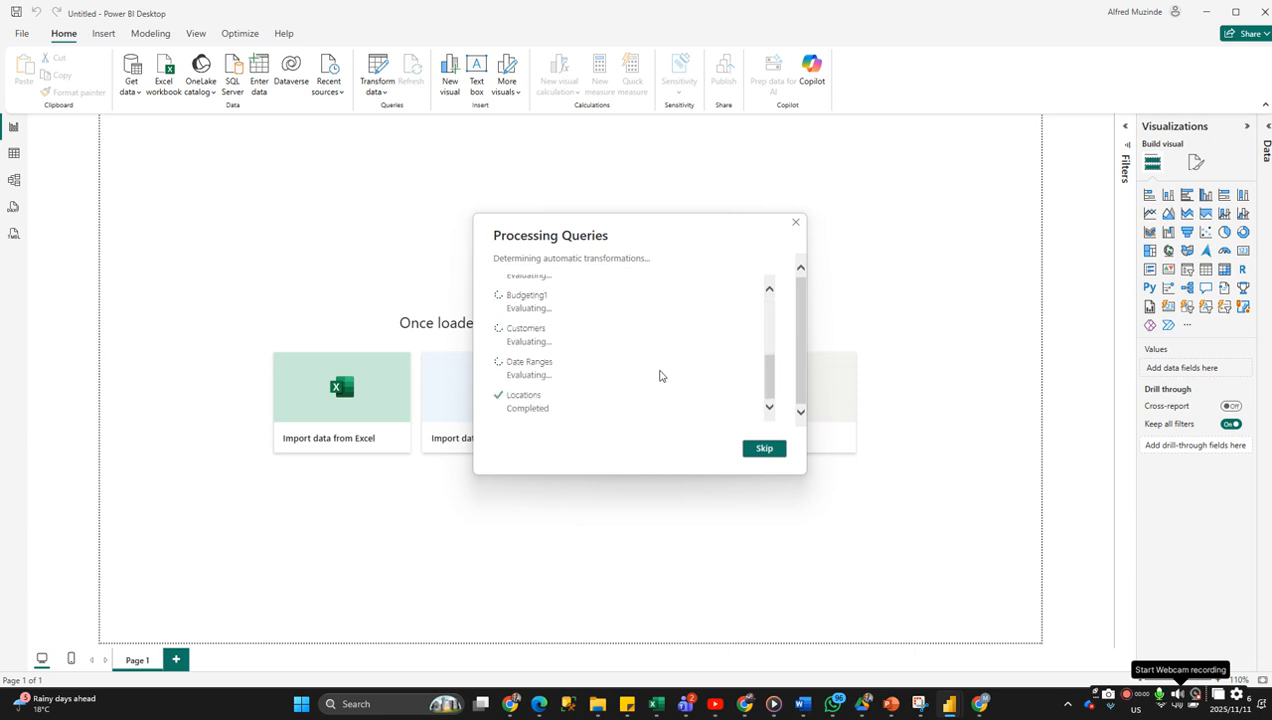
scroll(684, 371, "up", 2)
scroll(684, 371, "up", 3)
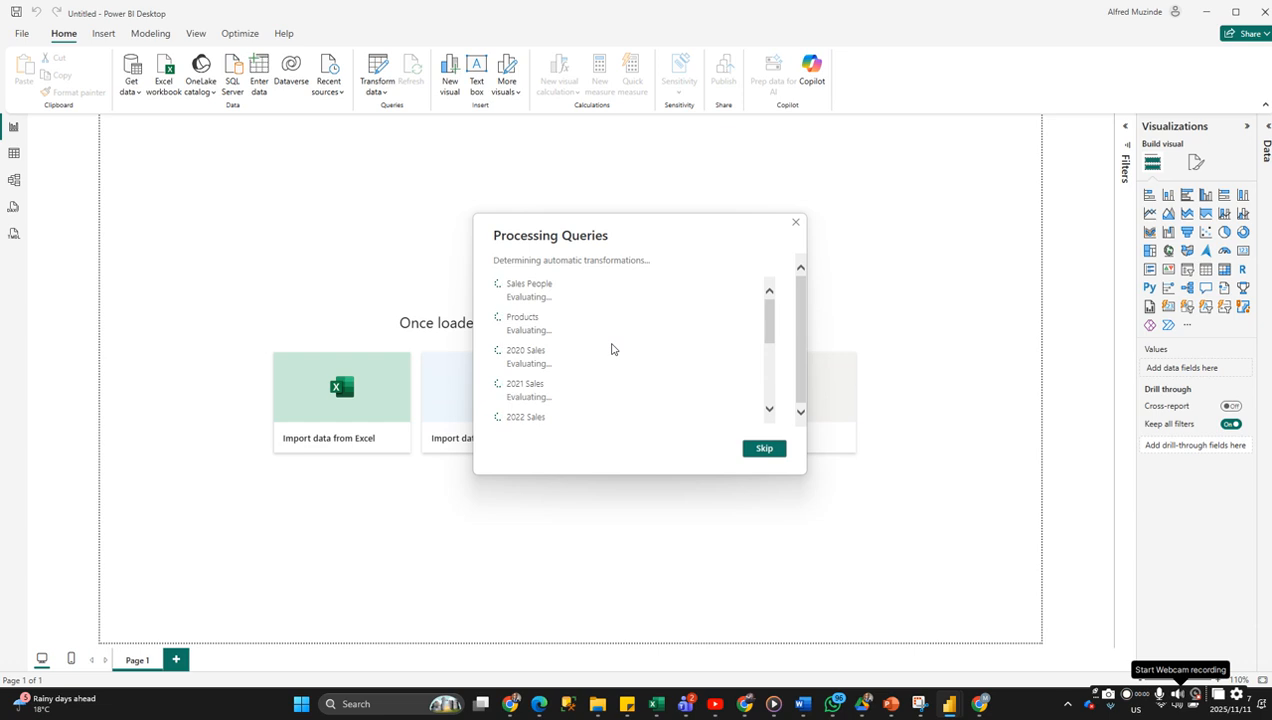
scroll(613, 348, "down", 3)
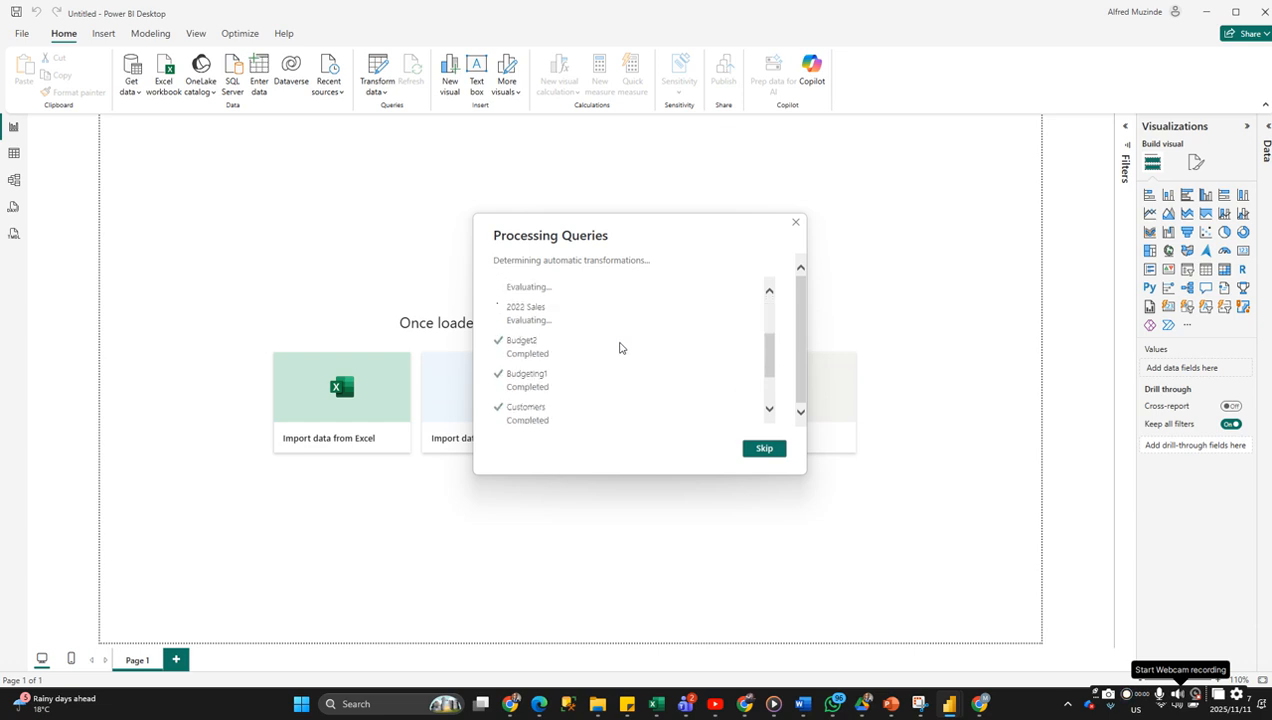
scroll(619, 348, "up", 3)
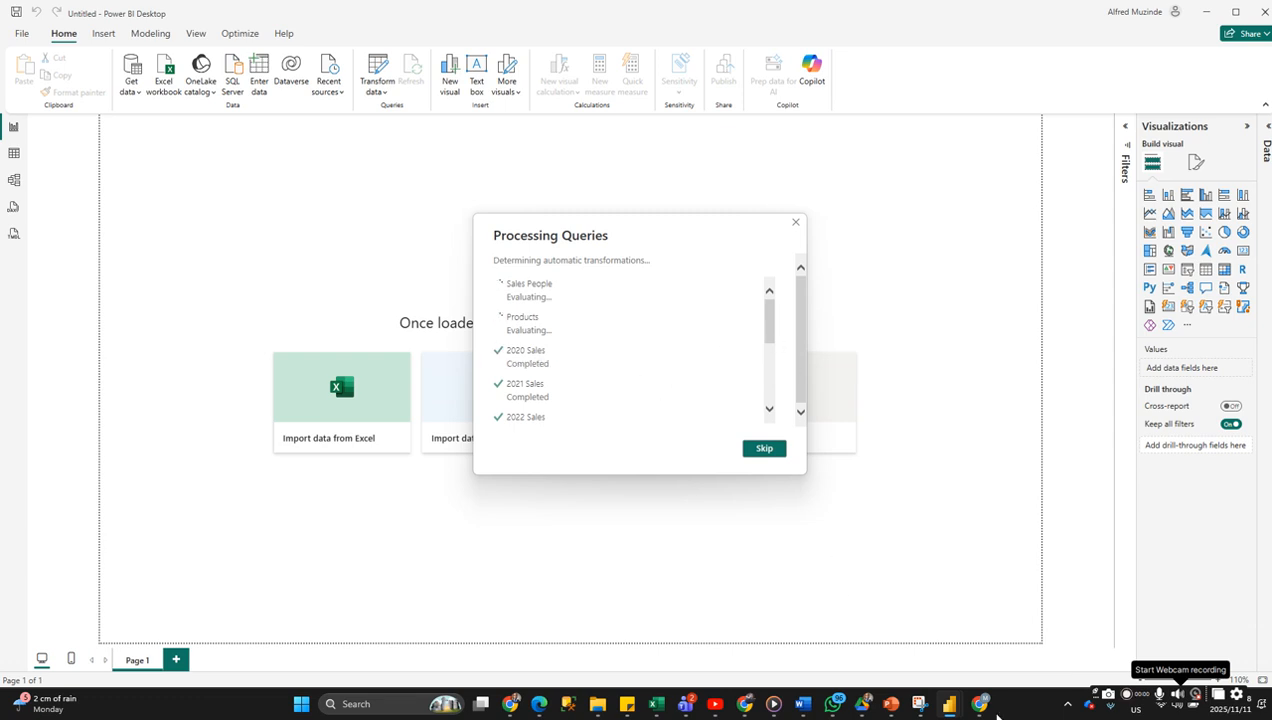
mouse_move(957, 708)
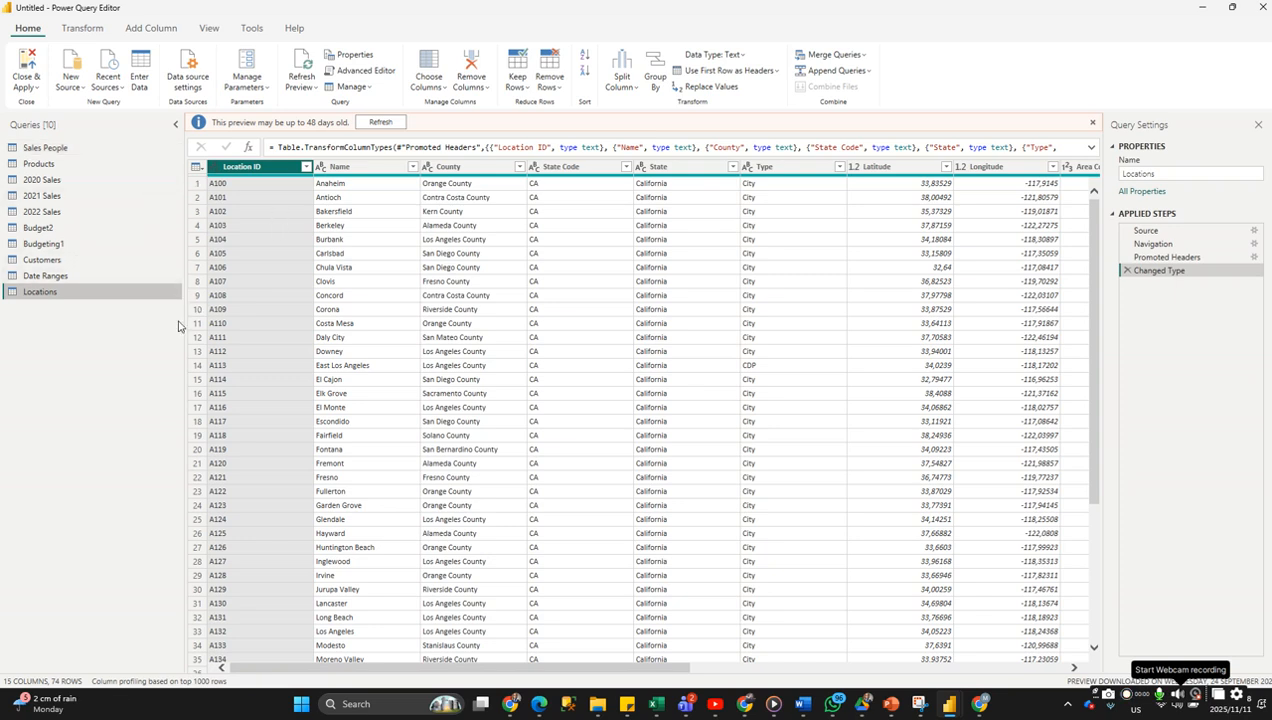
left_click(36, 149)
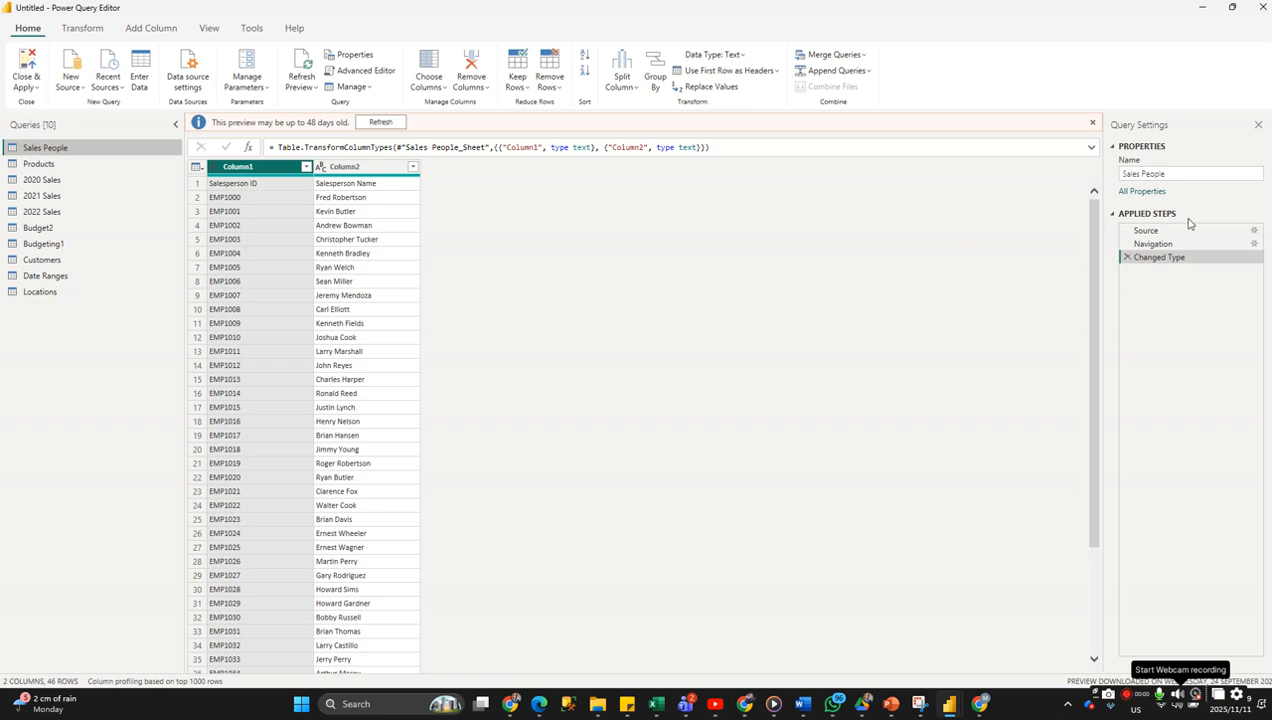
Rename the Sales People query as SalePerson.
left_click(1162, 173)
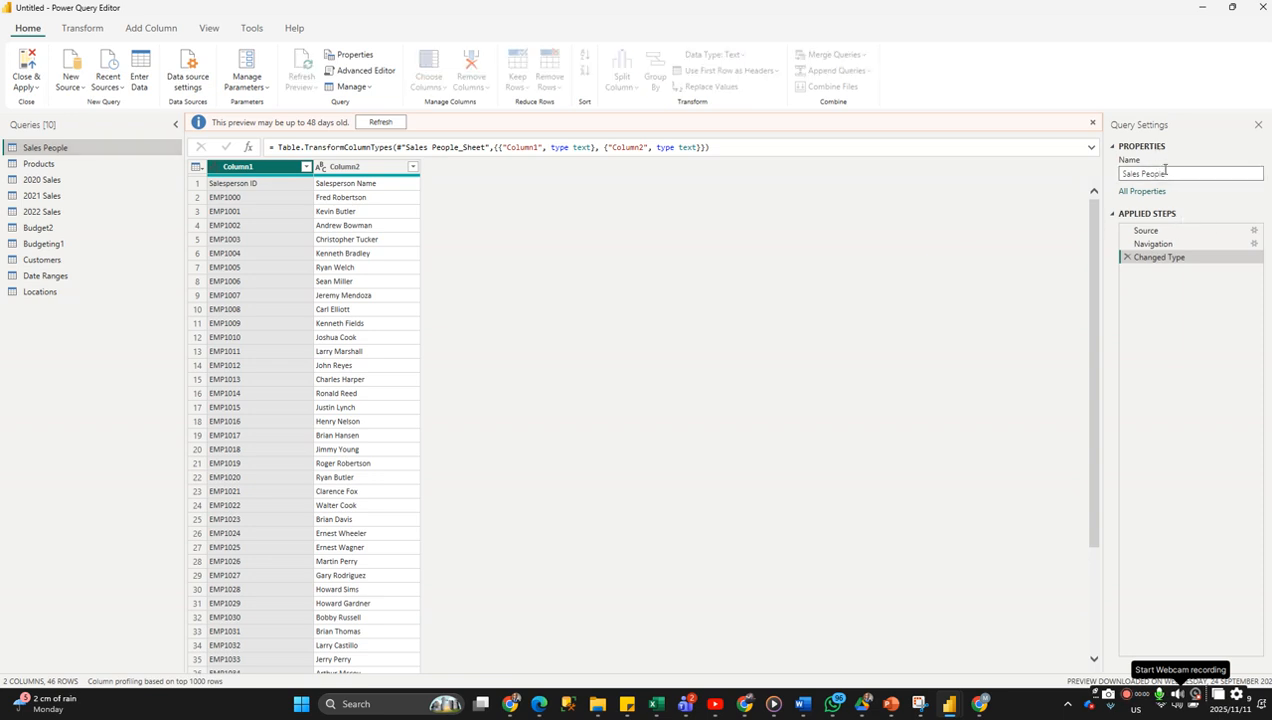
left_click_drag(1172, 173, 1108, 185)
type("Sa")
key("Return")
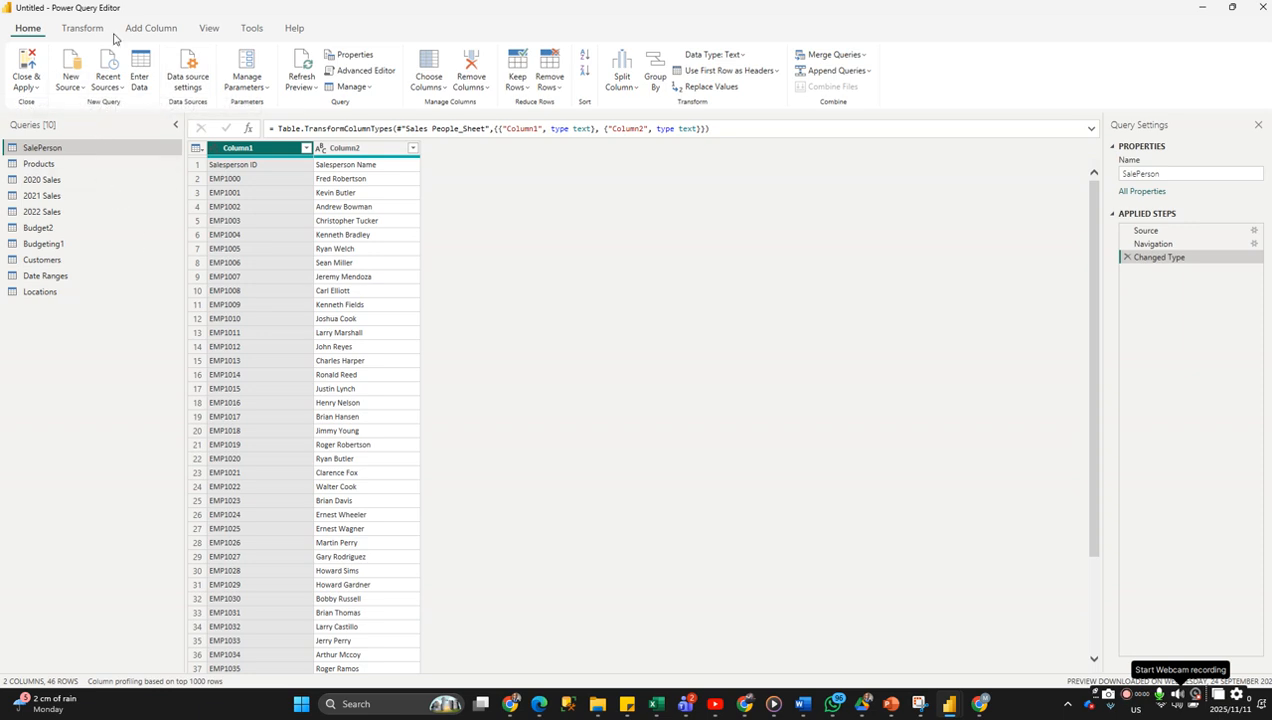
left_click(81, 30)
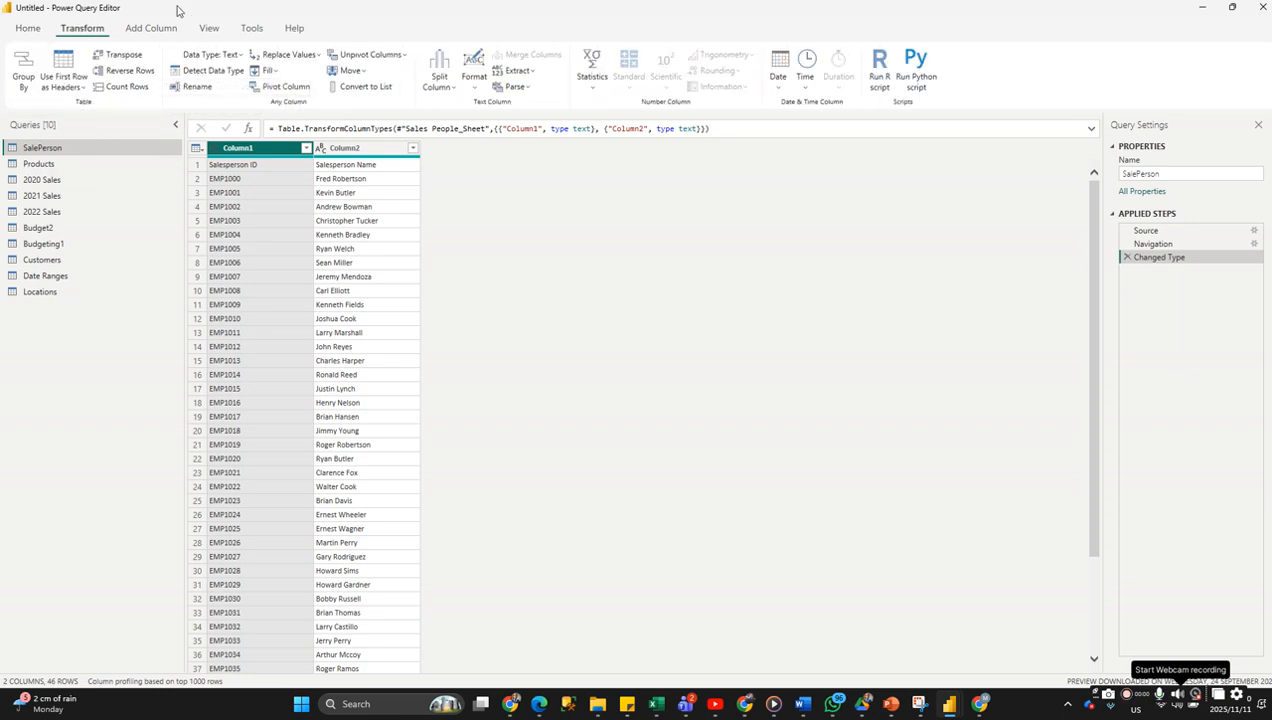
left_click(24, 29)
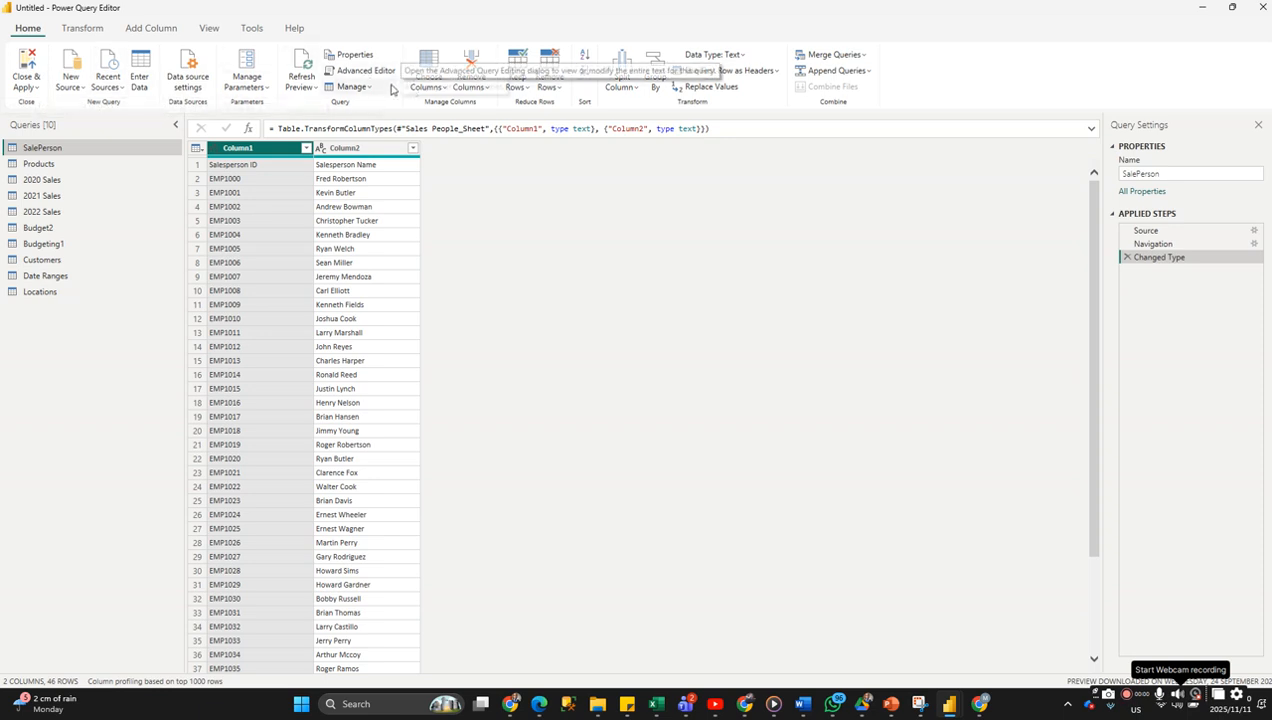
left_click(564, 92)
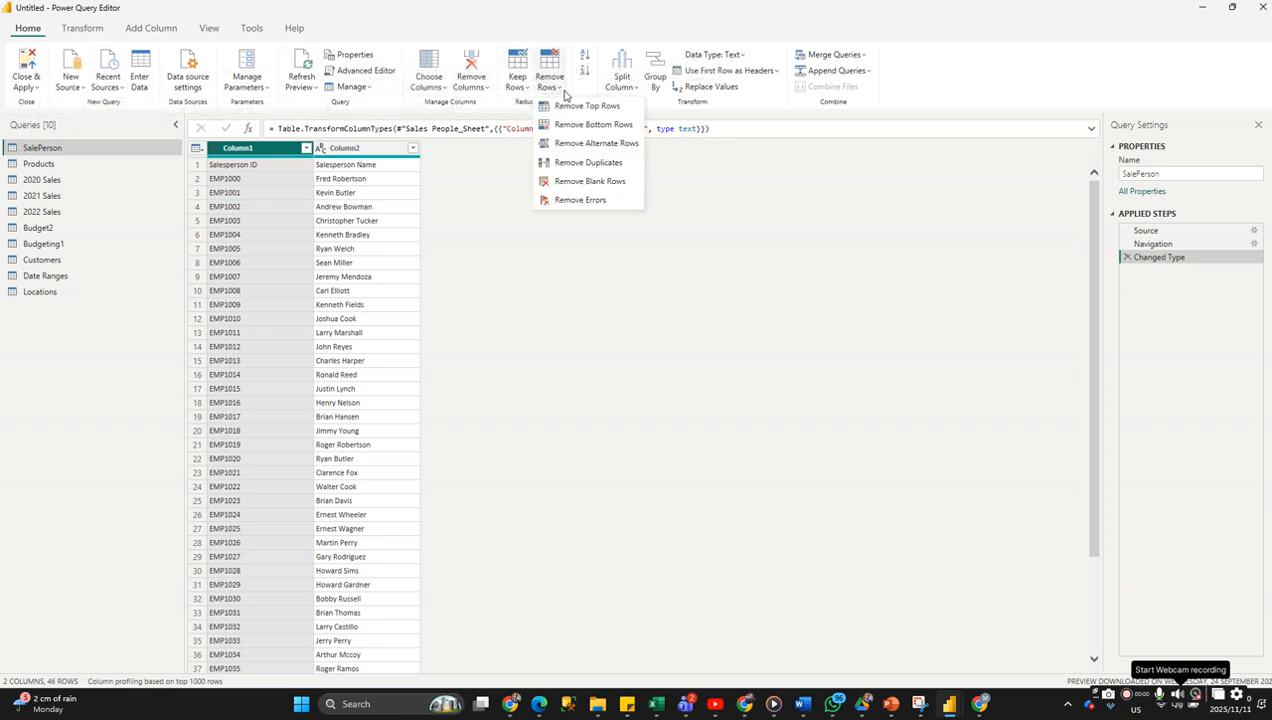
left_click(430, 92)
left_click(430, 92)
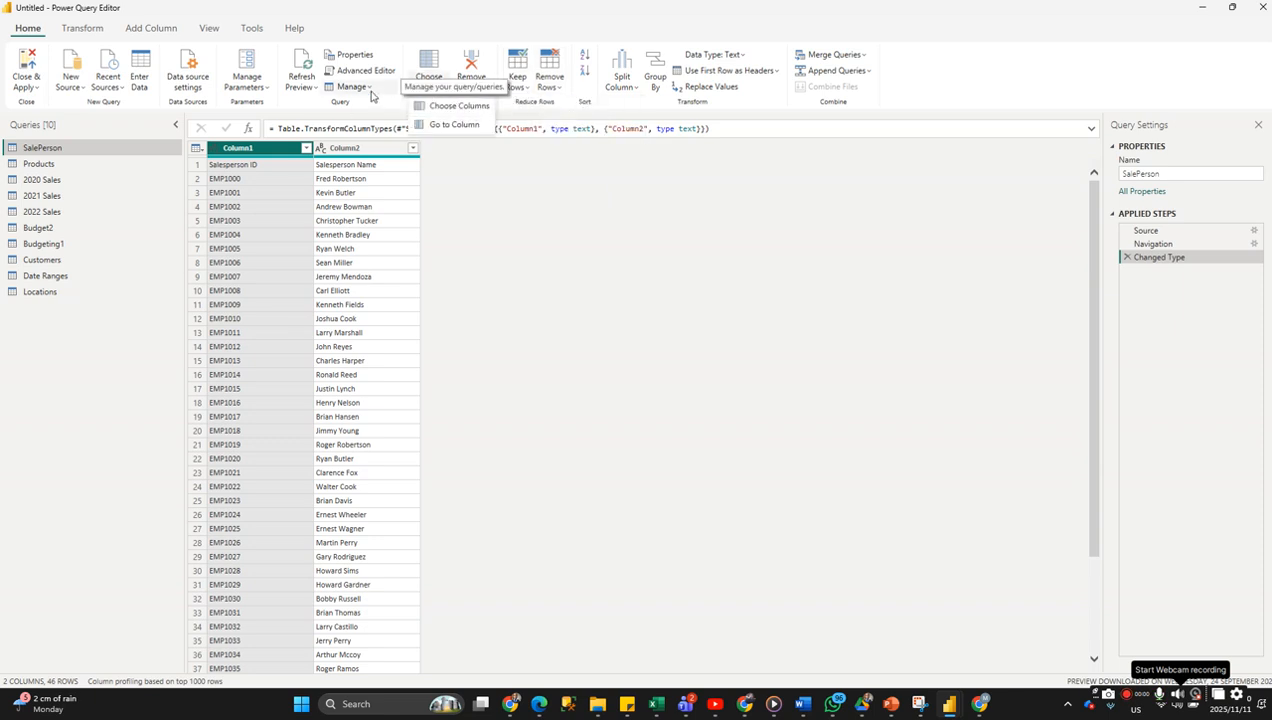
left_click(369, 90)
left_click(369, 90)
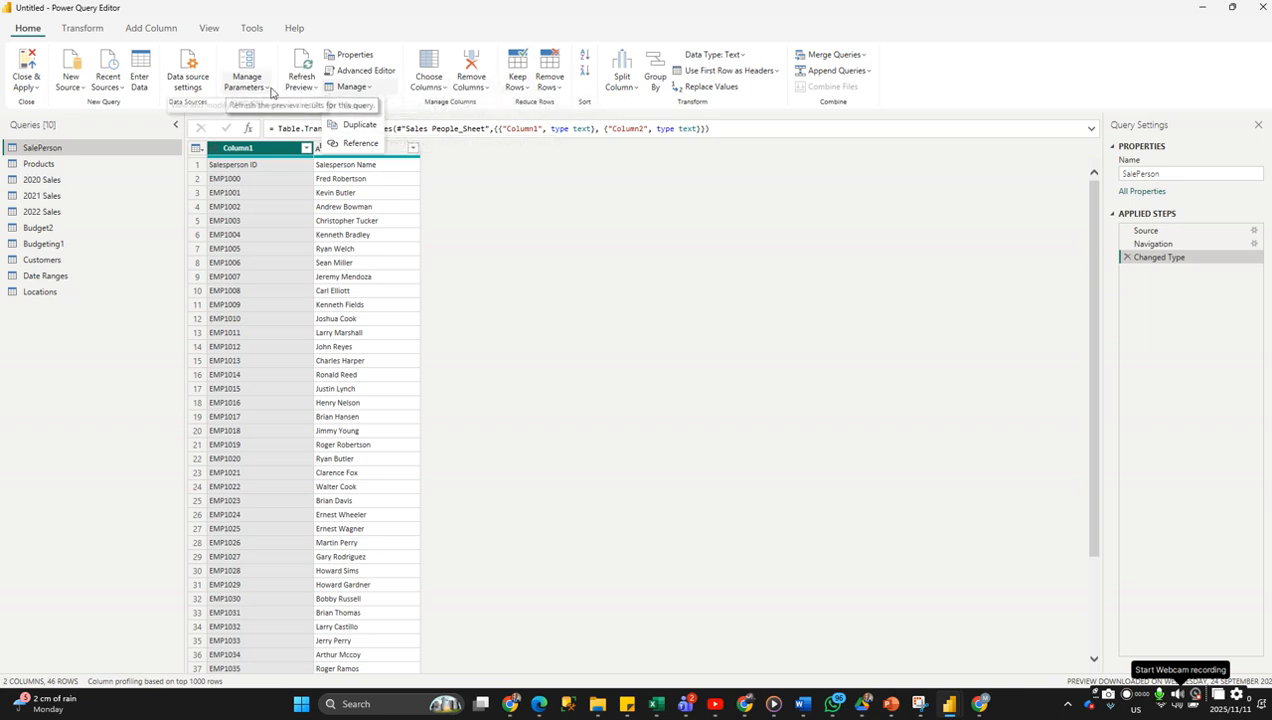
left_click(268, 90)
left_click(268, 90)
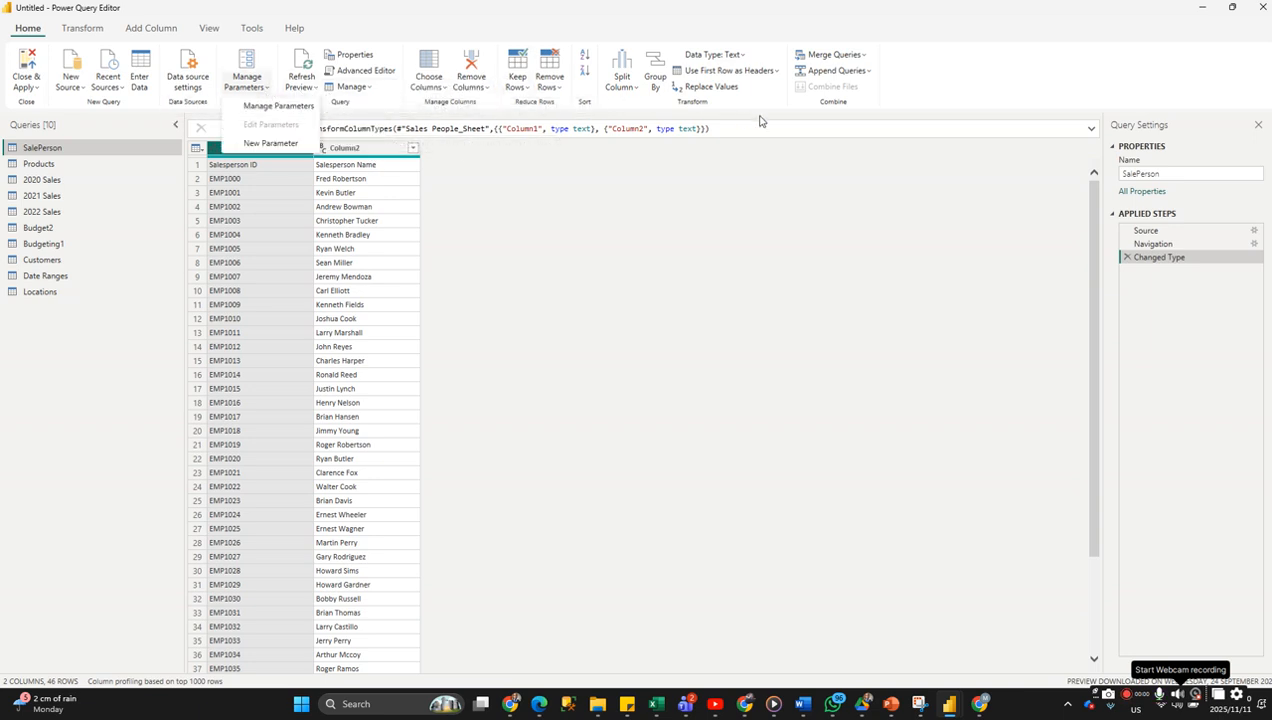
left_click(922, 101)
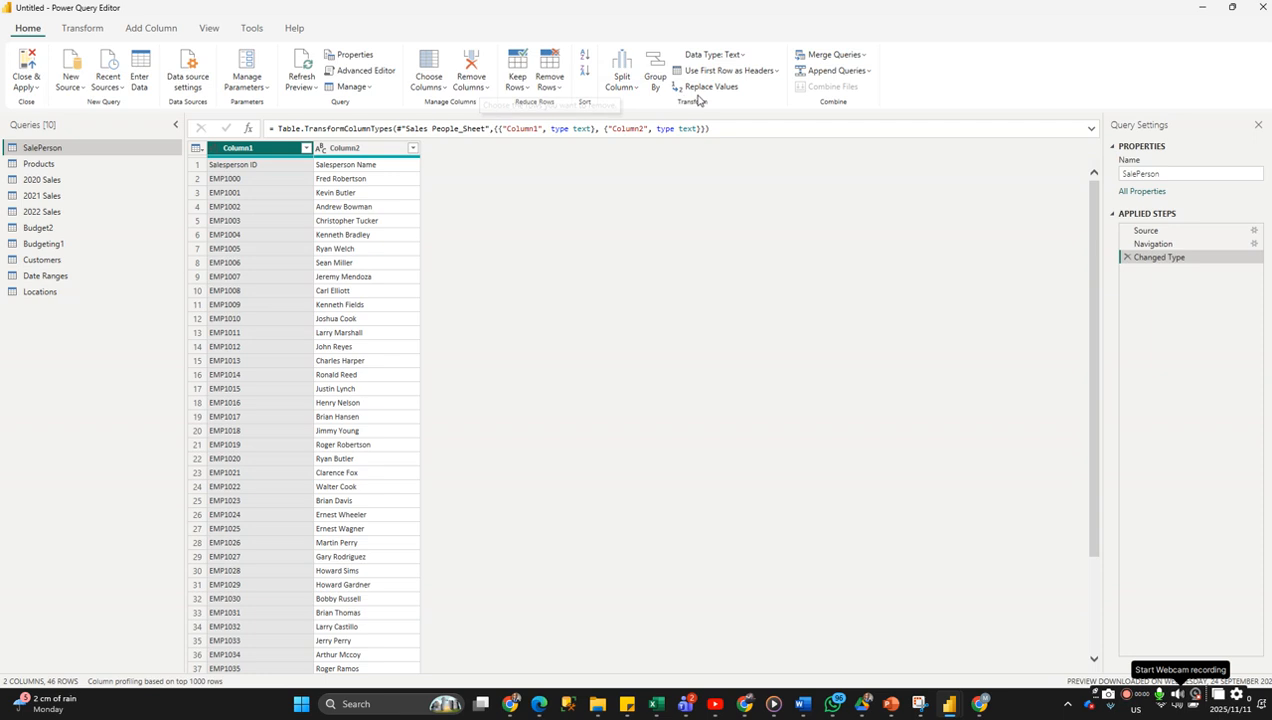
left_click(621, 80)
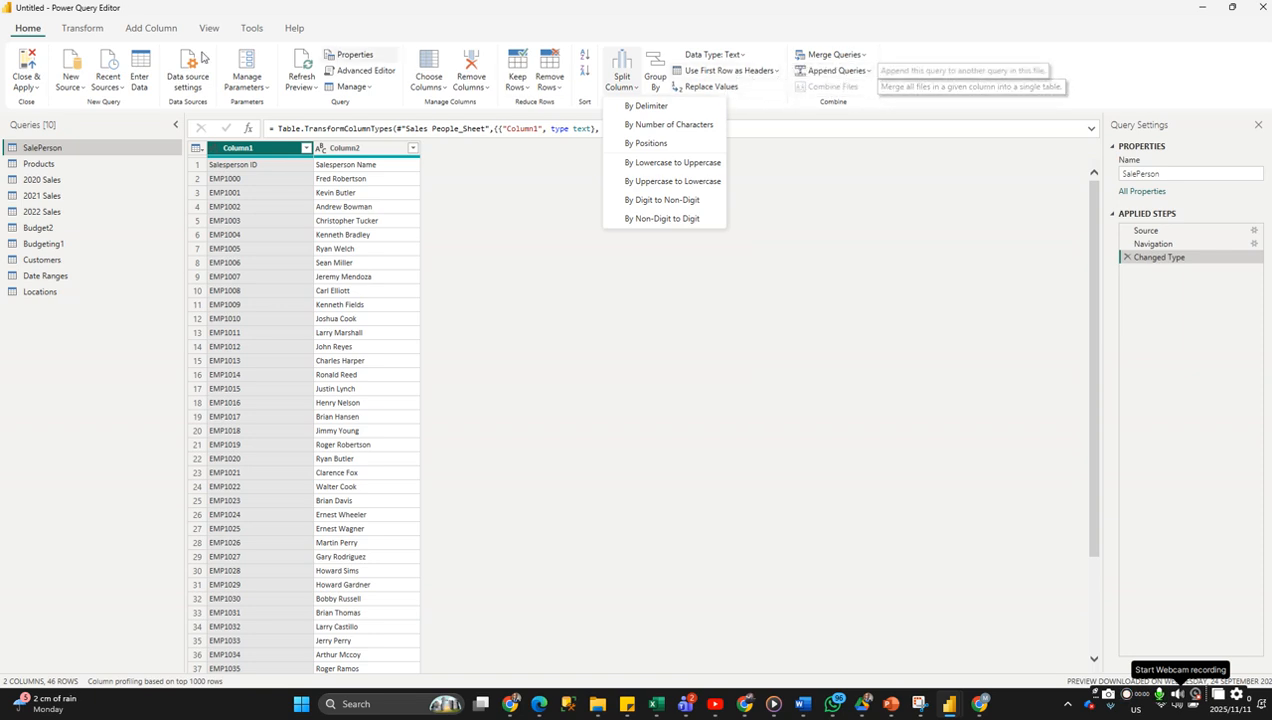
left_click(82, 30)
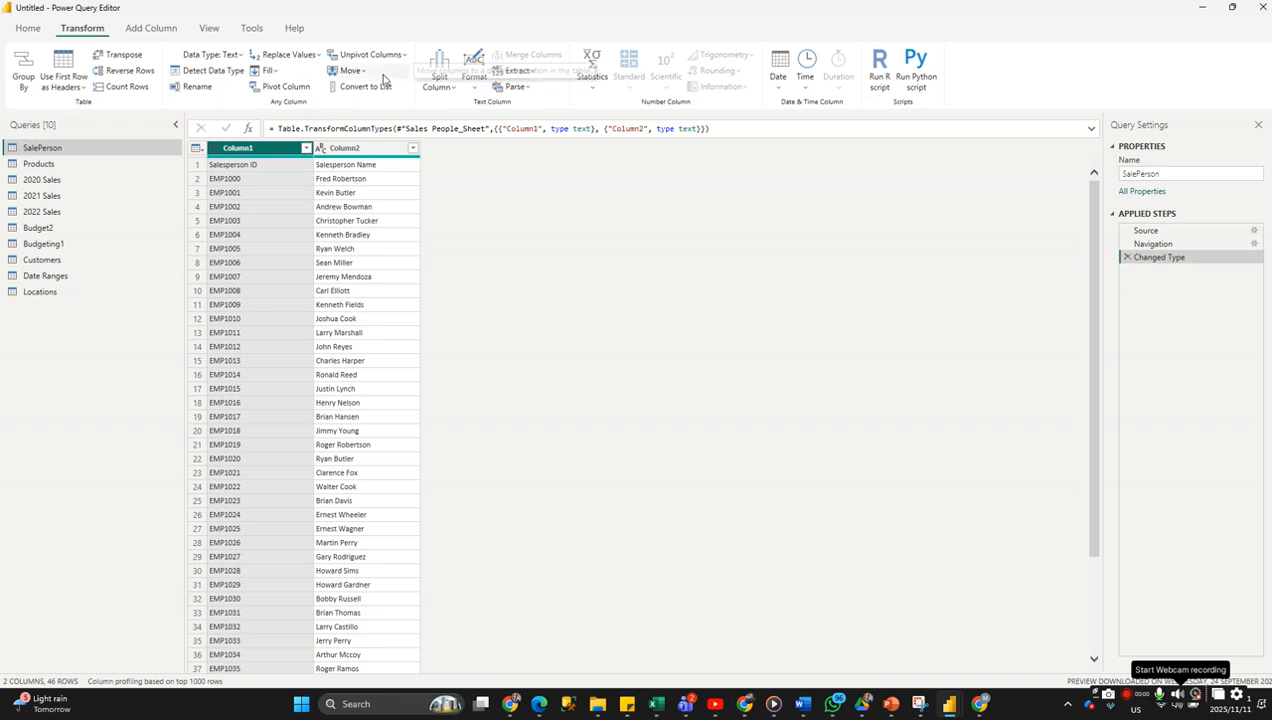
left_click(152, 29)
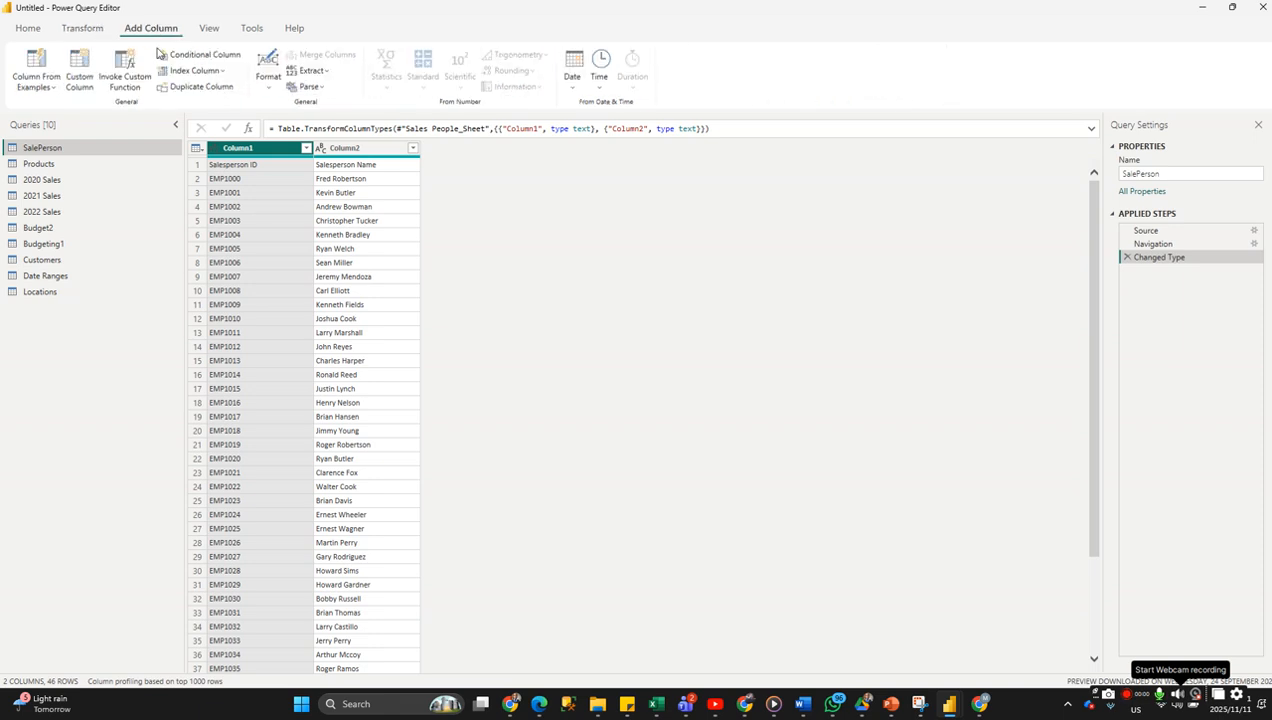
left_click(210, 29)
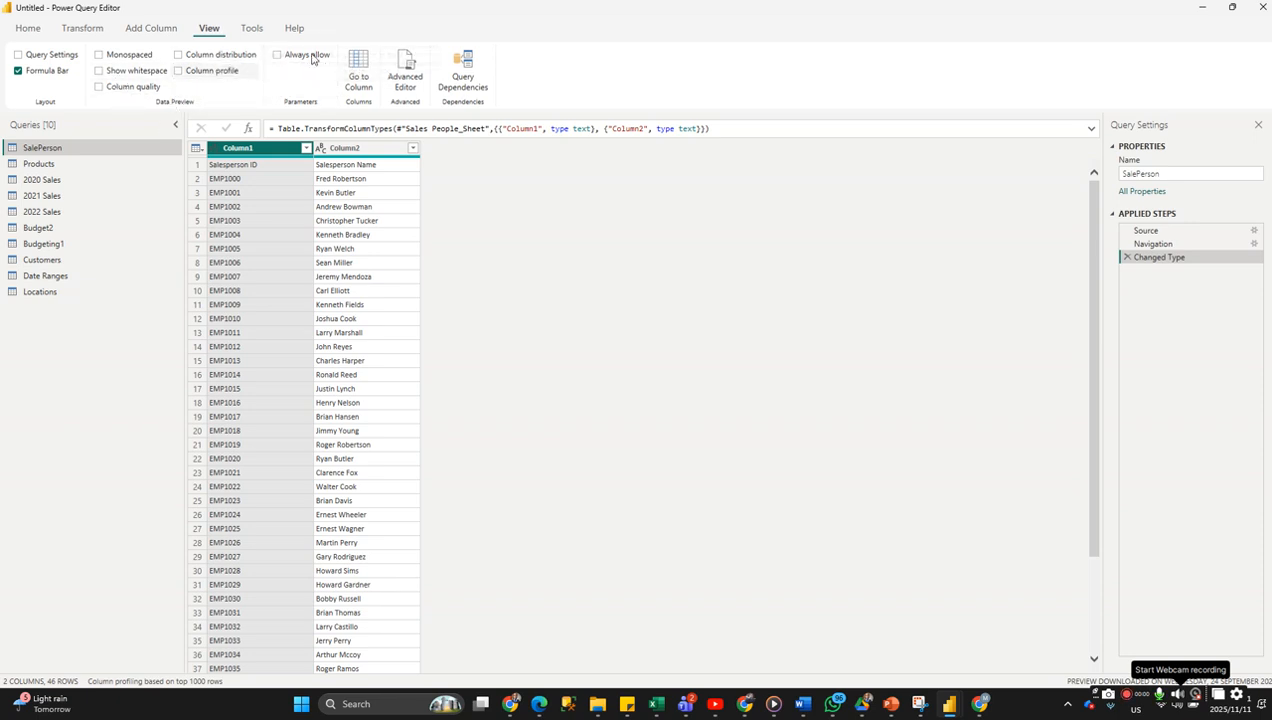
left_click(247, 30)
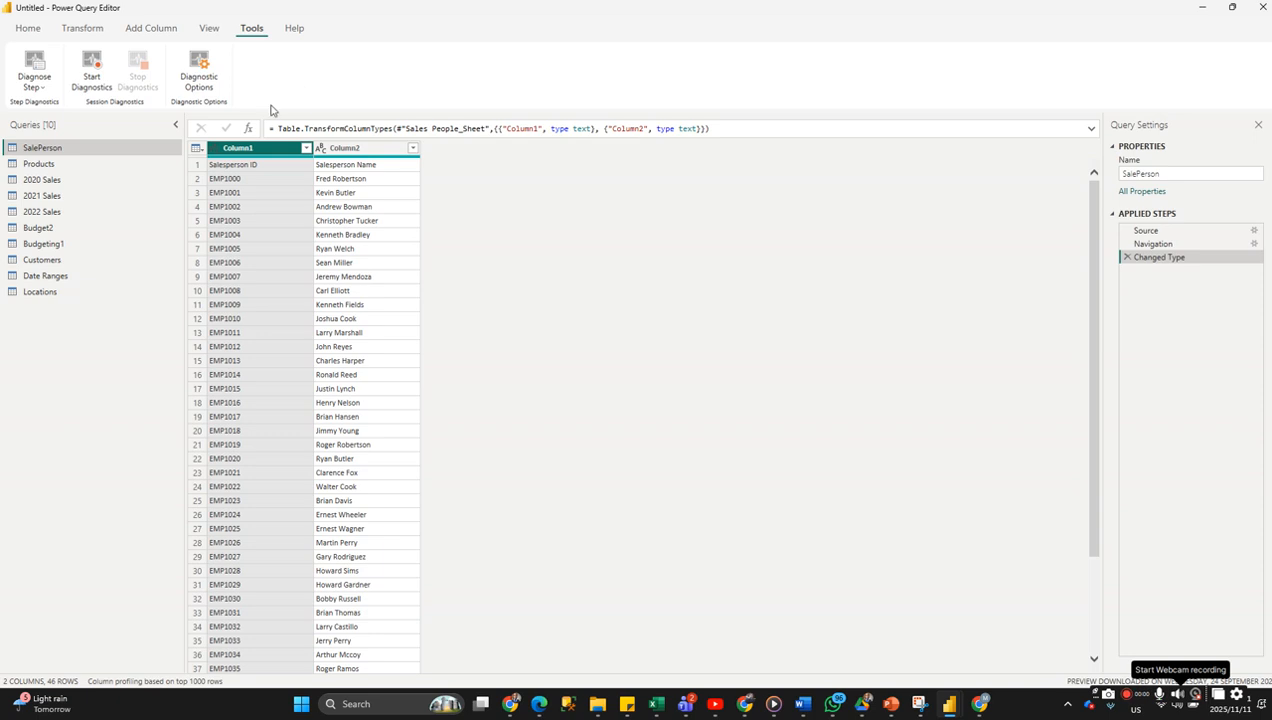
left_click(211, 31)
left_click(250, 34)
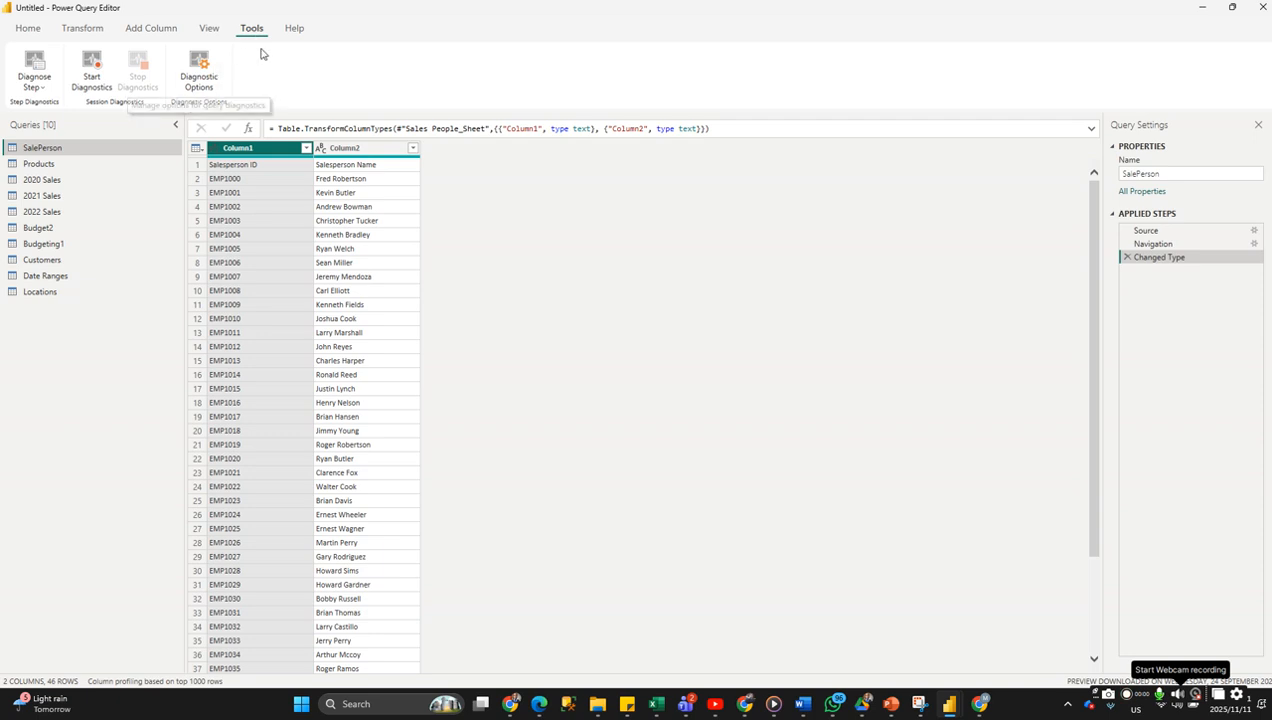
left_click(216, 31)
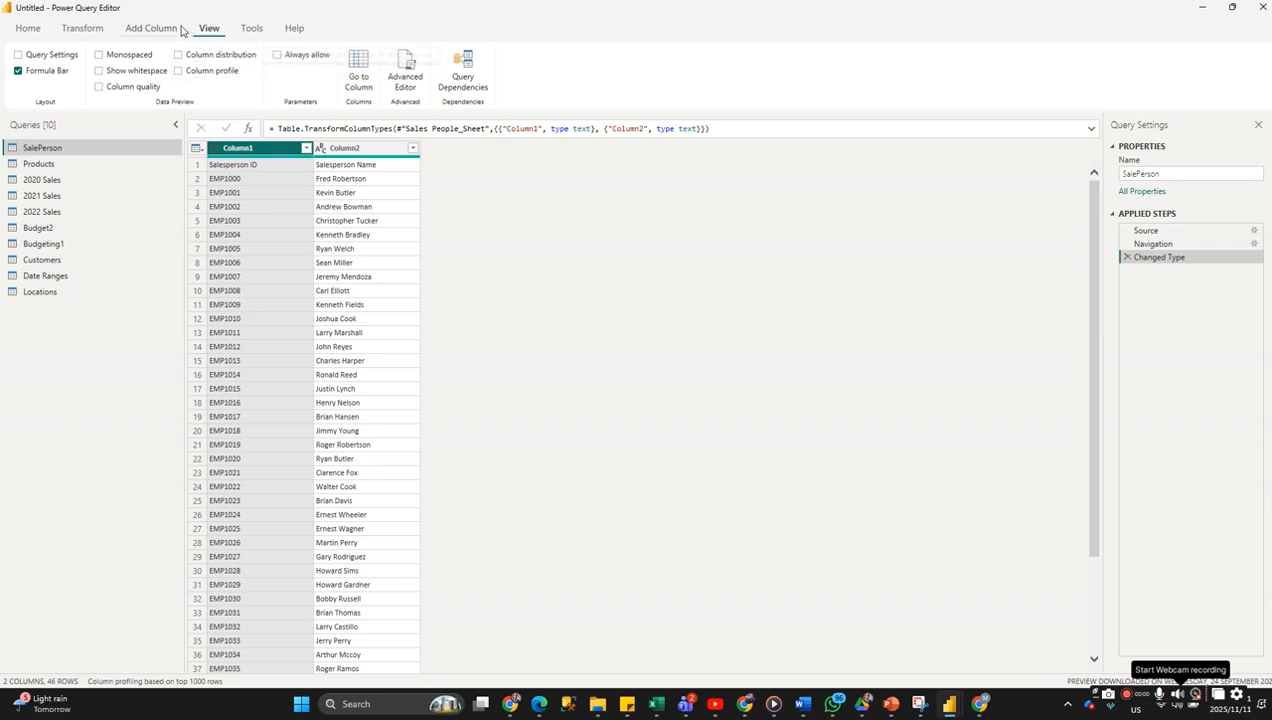
left_click(150, 29)
left_click(82, 30)
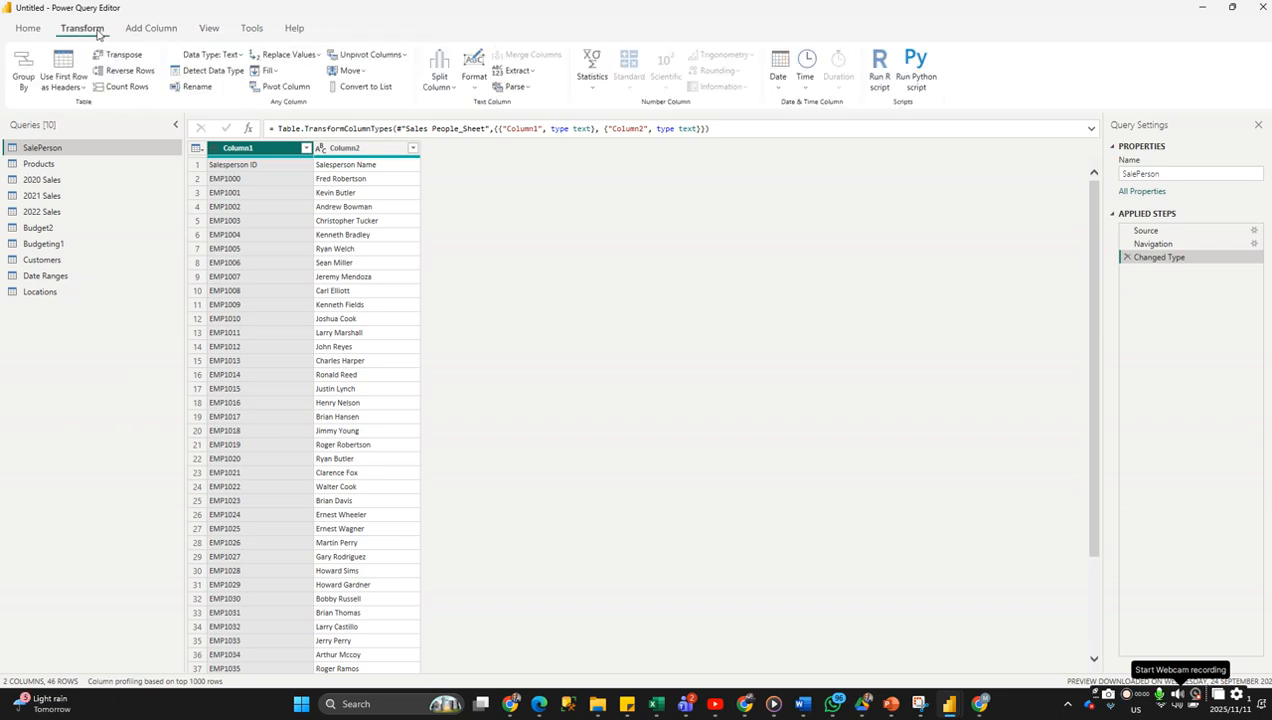
Promote the first row of the SalePerson query to column headers and check the data type choices for Salesperson ID.
left_click(39, 31)
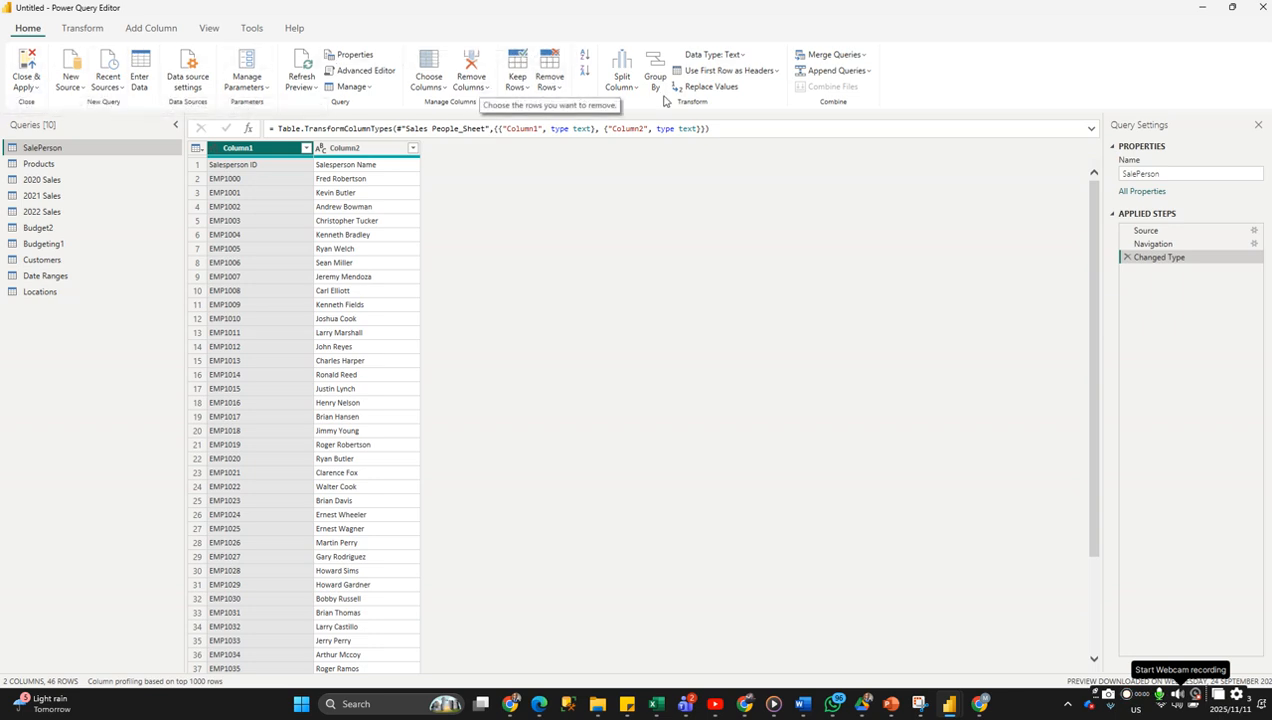
left_click(743, 72)
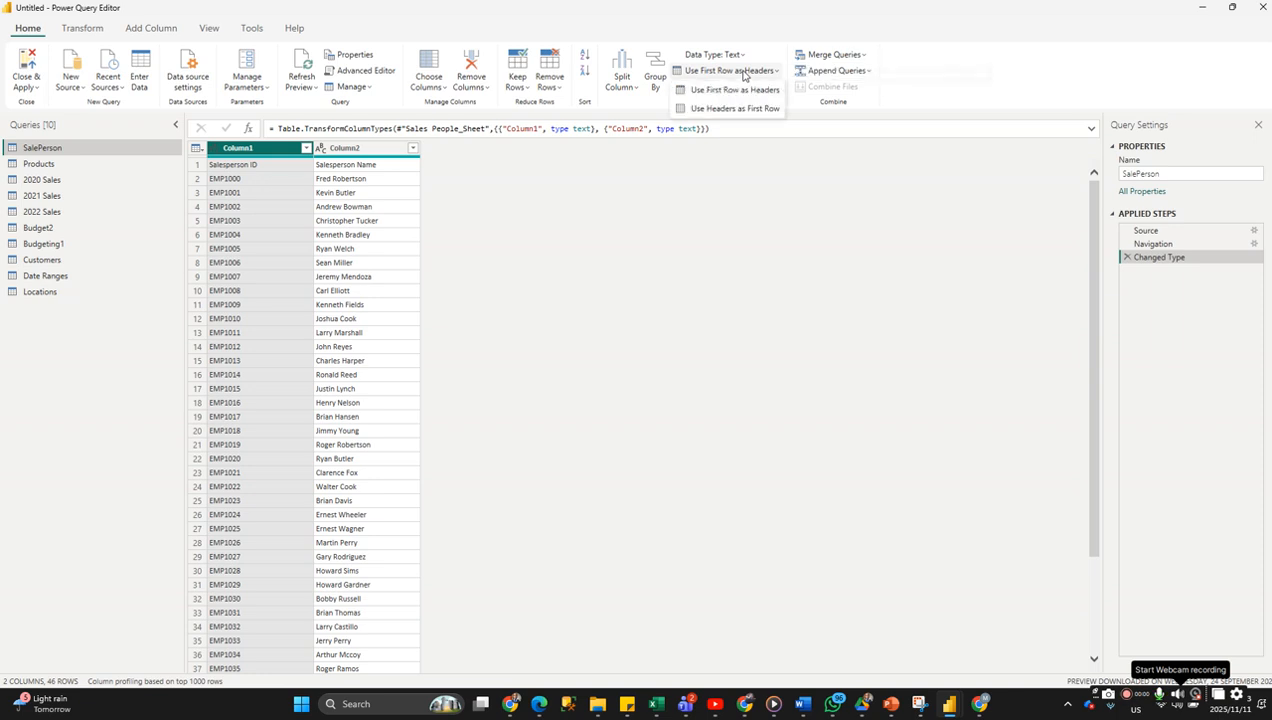
left_click(721, 91)
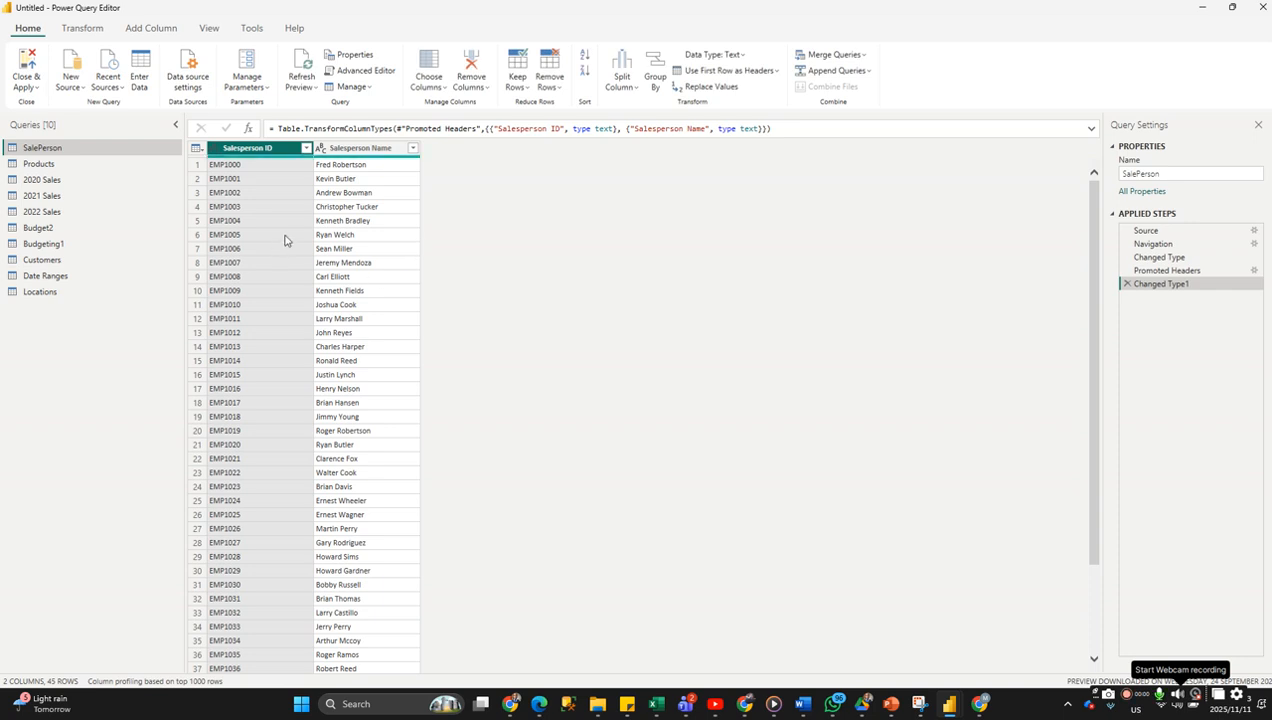
left_click(214, 152)
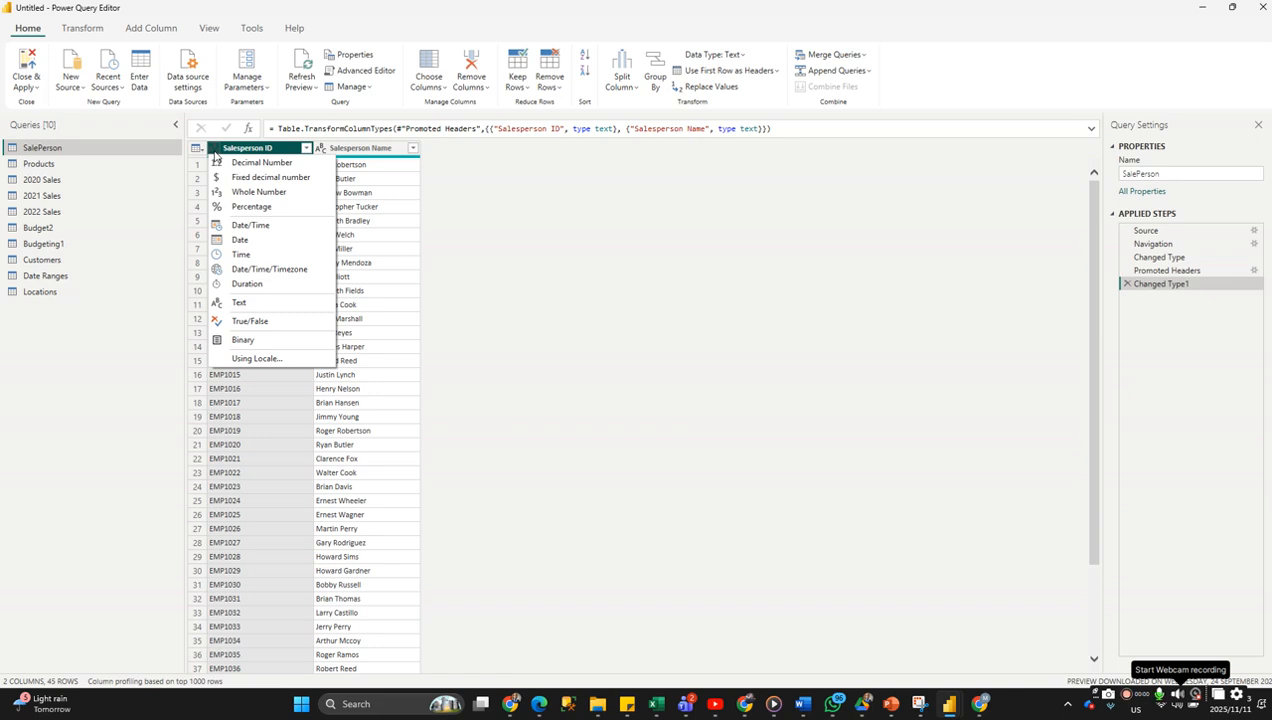
left_click(411, 181)
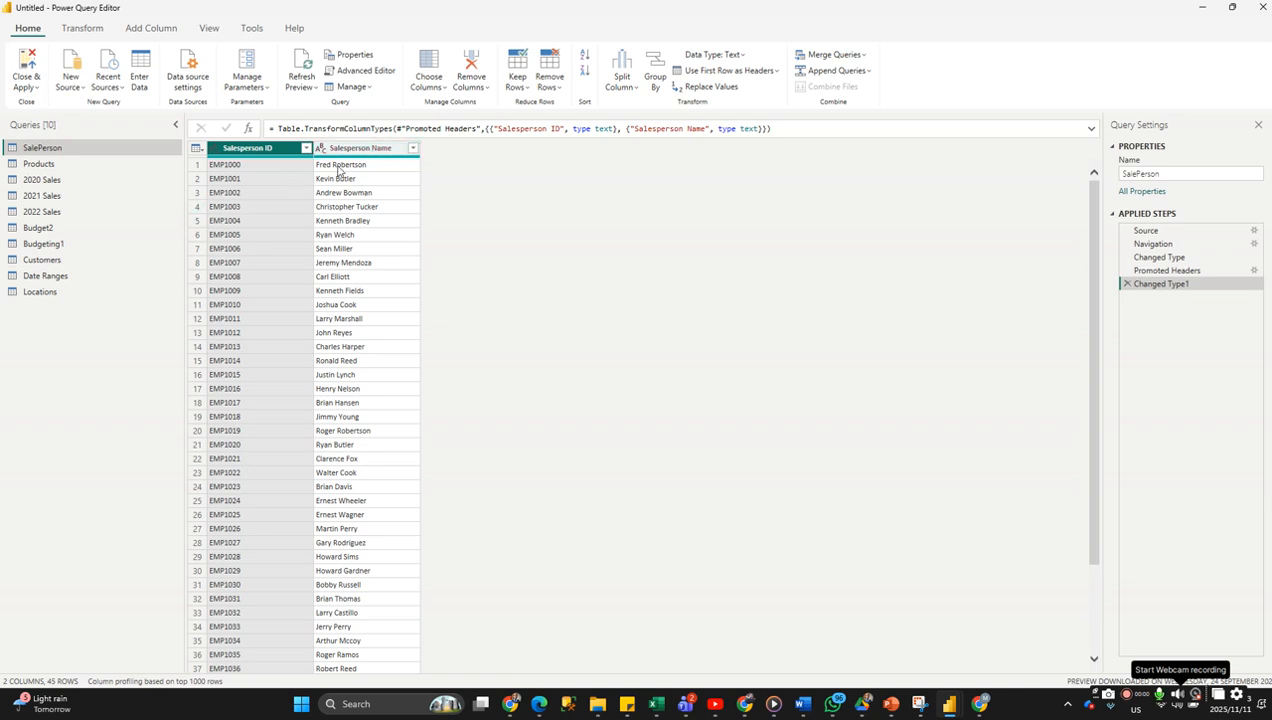
Split the Salesperson Name column by the Space delimiter at the right-most delimiter.
left_click(362, 150)
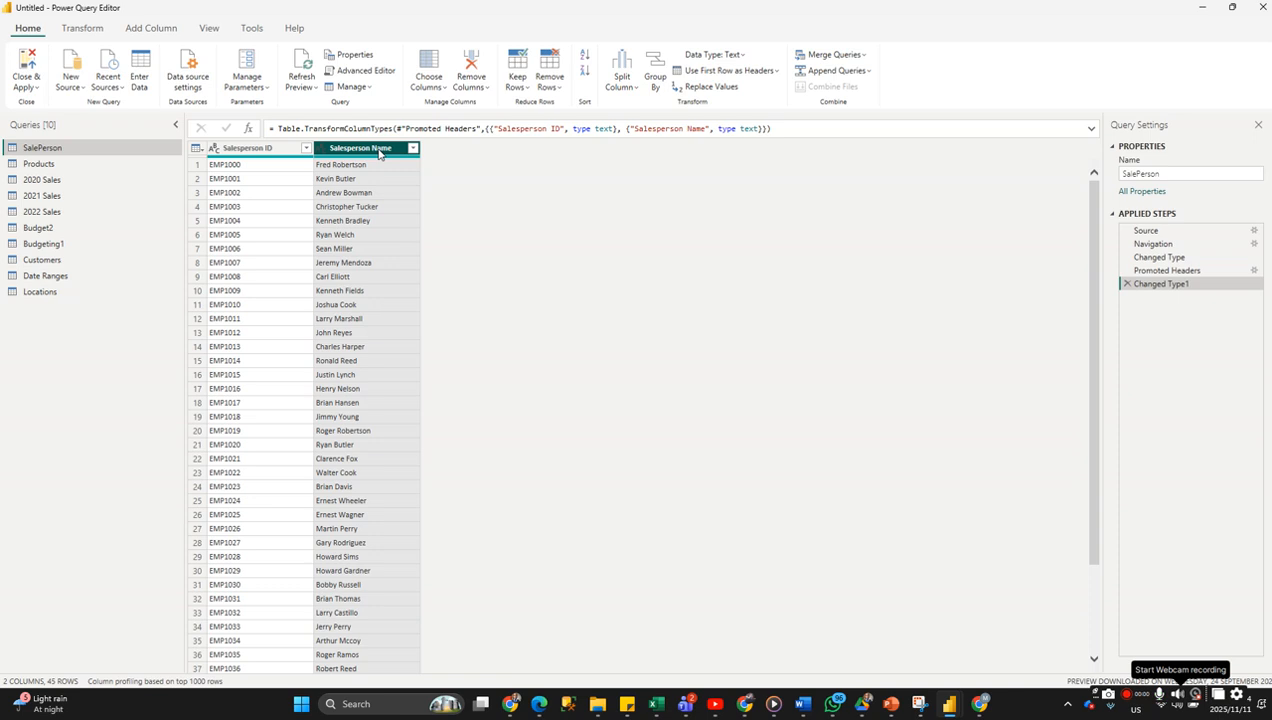
left_click(633, 92)
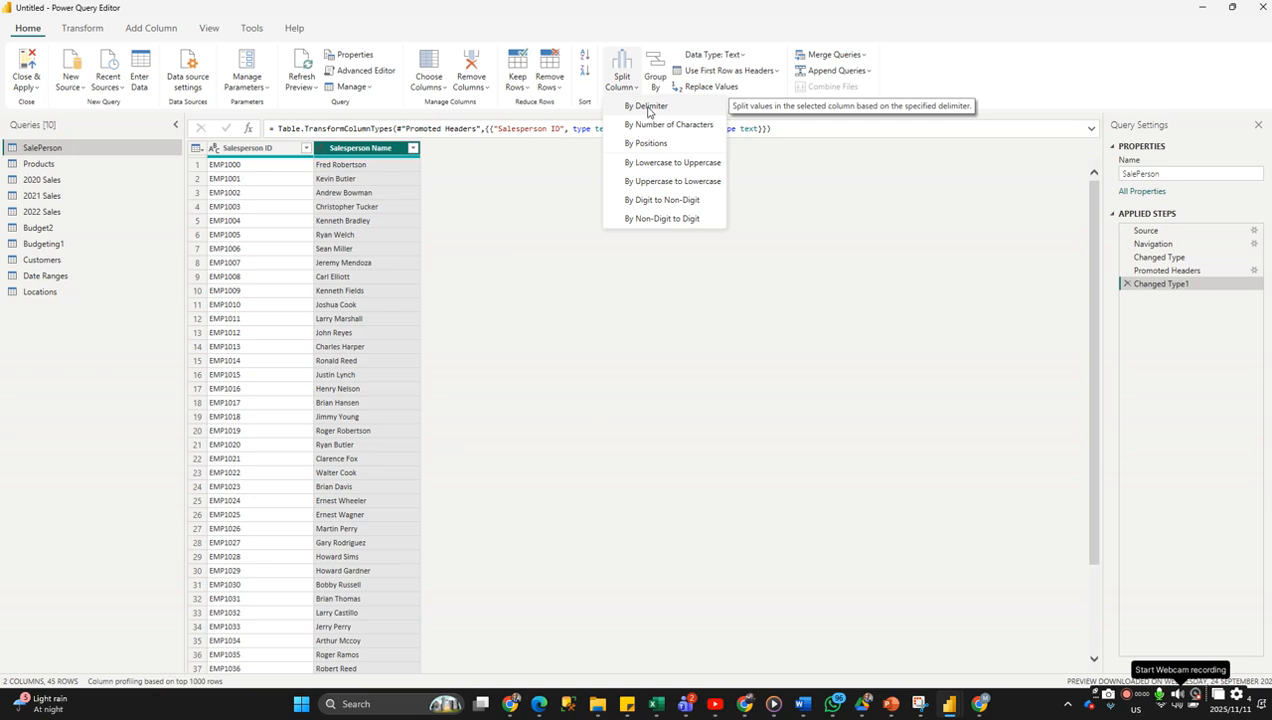
left_click(648, 107)
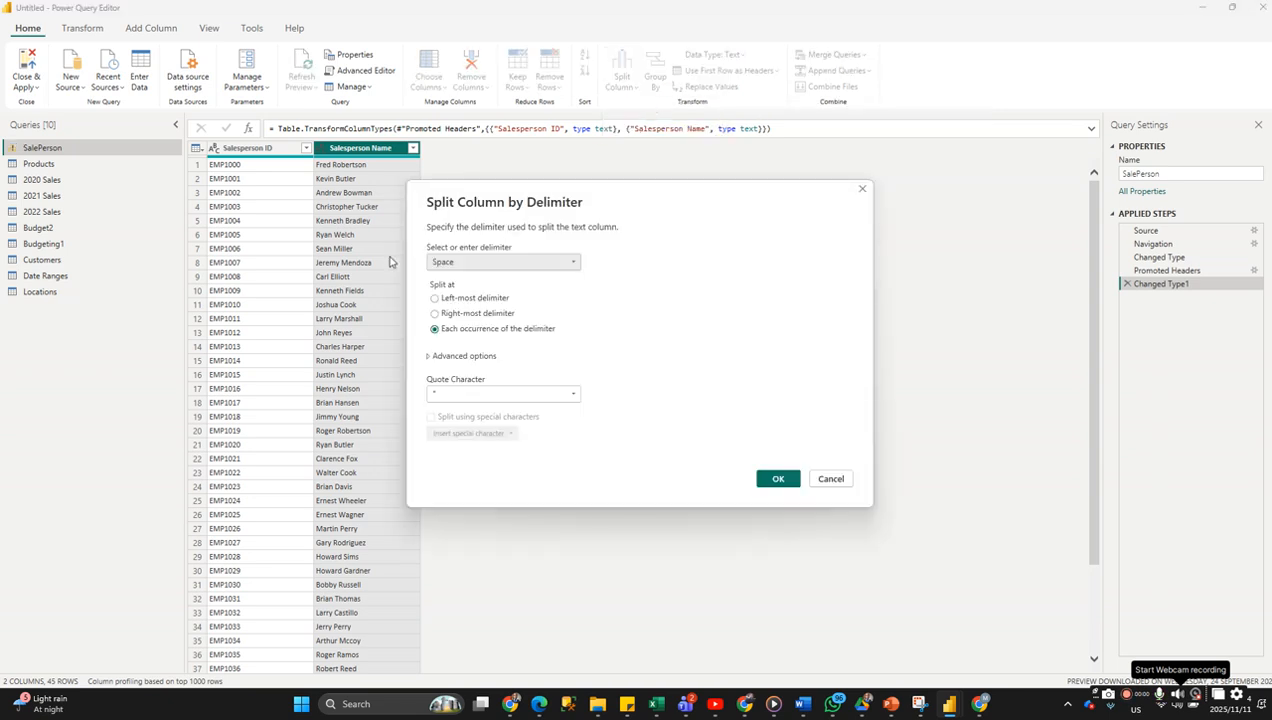
left_click(436, 314)
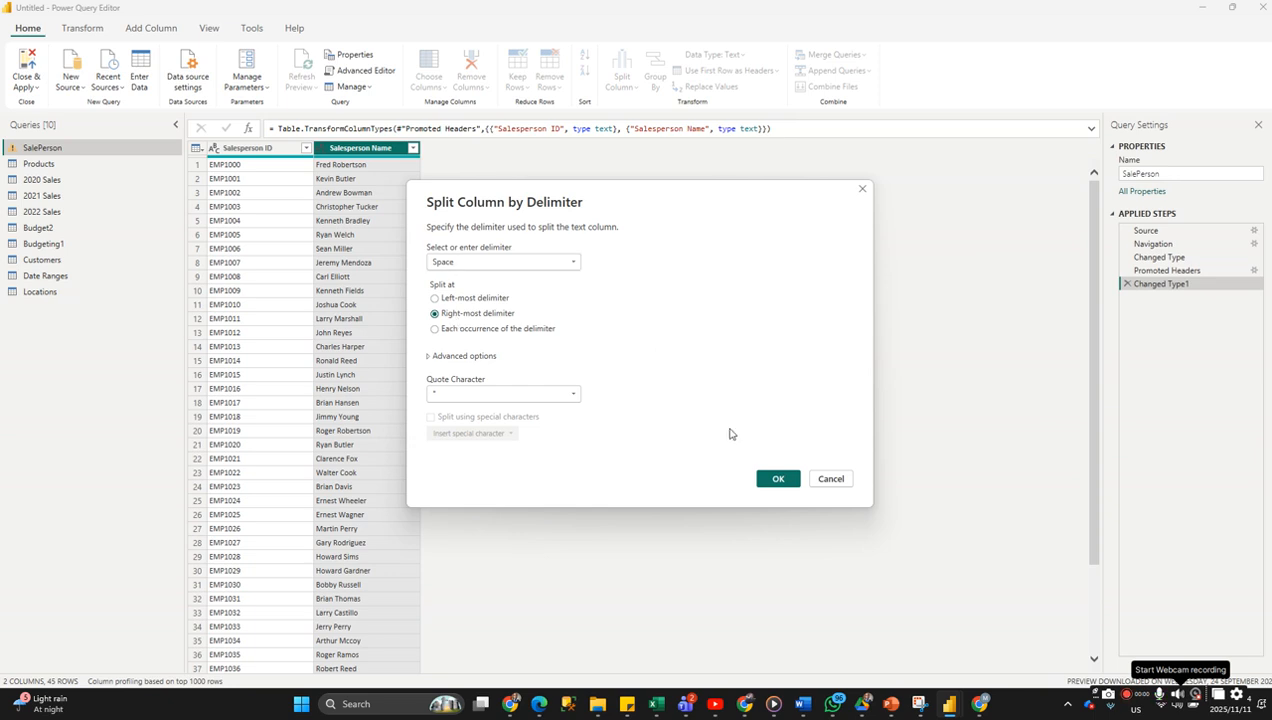
left_click(777, 479)
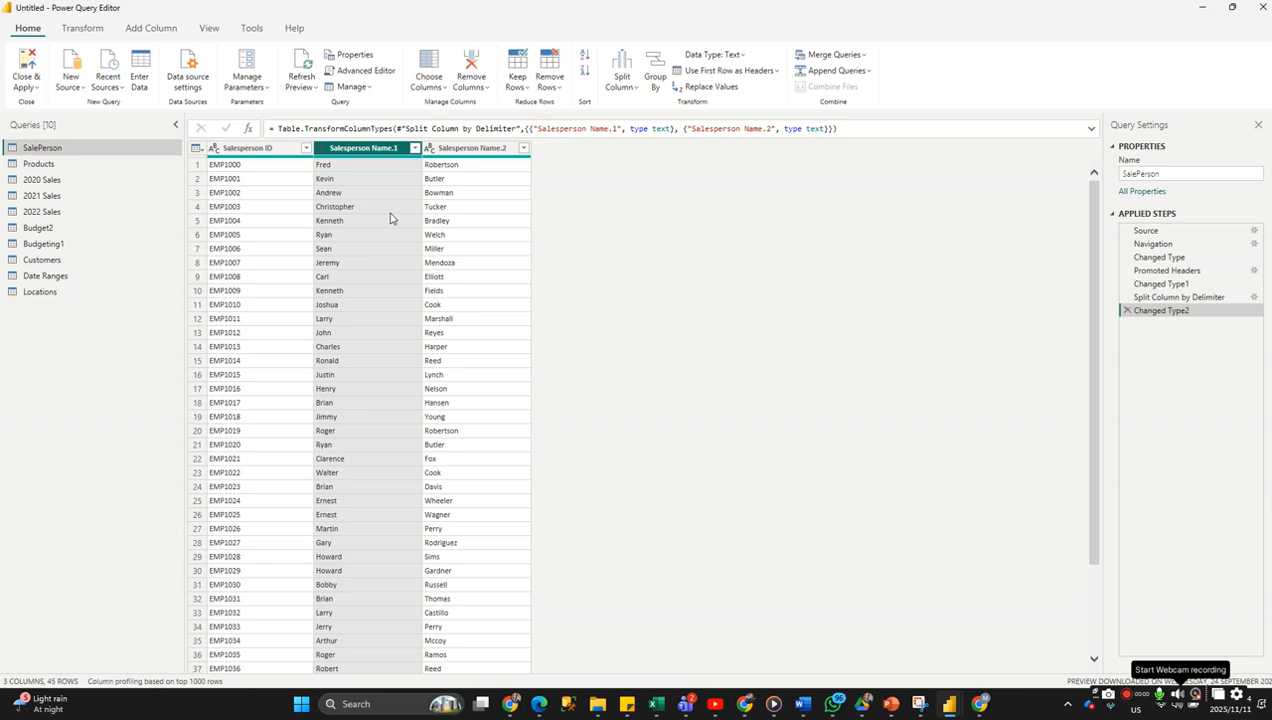
Rename the two split name columns as First Name and Last Name, and delete the resulting Renamed Columns step.
double_click(385, 150)
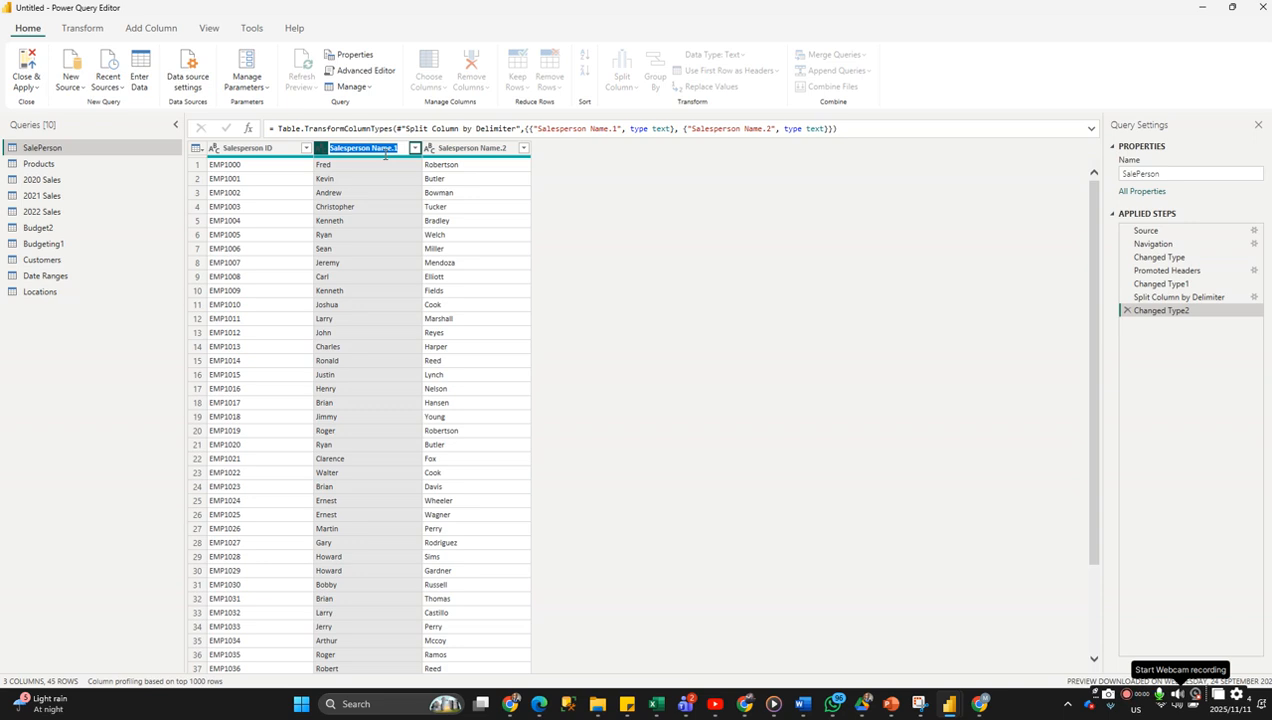
type("Firs")
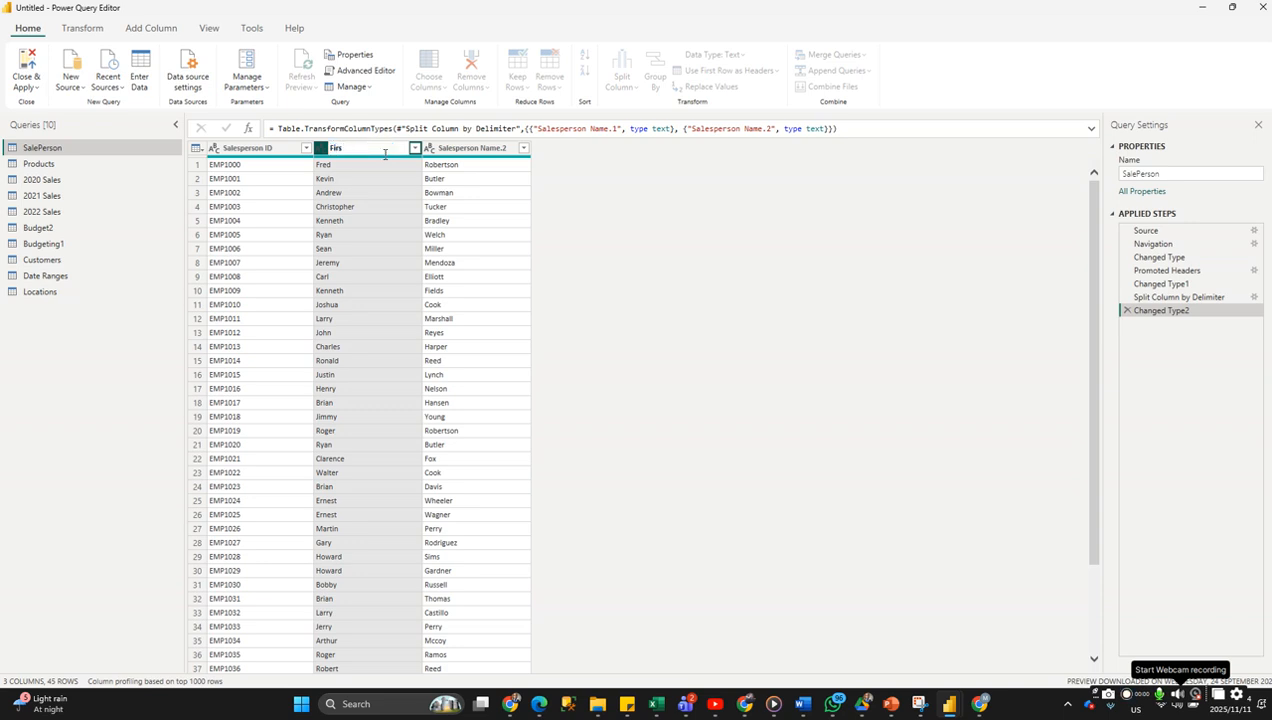
type("t Name")
key("Return")
left_click(466, 150)
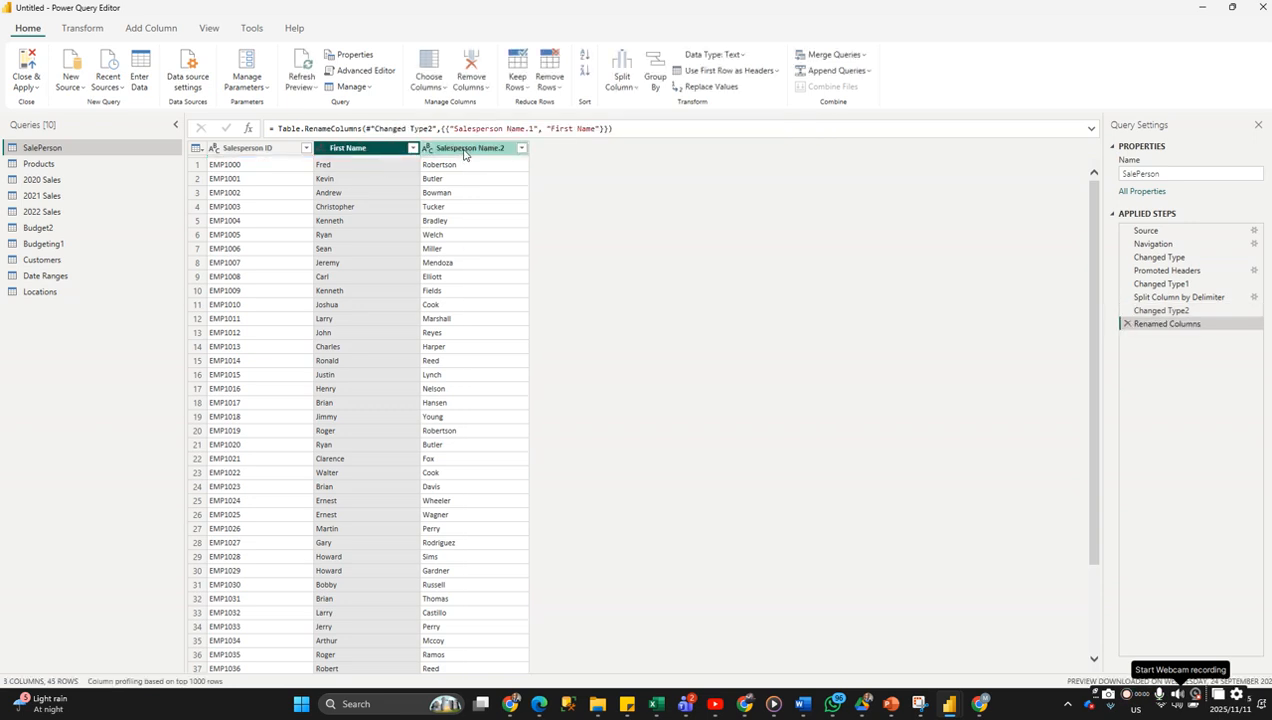
double_click(466, 150)
type("La")
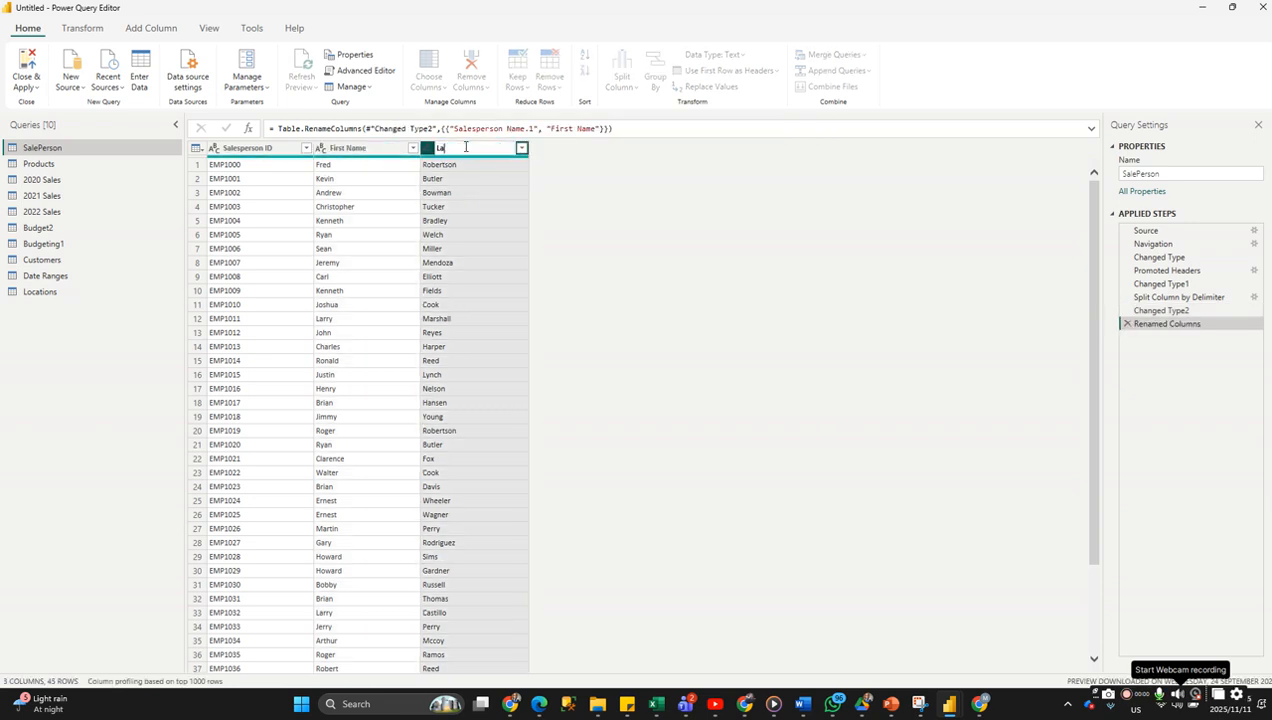
type("st Name")
key("Return")
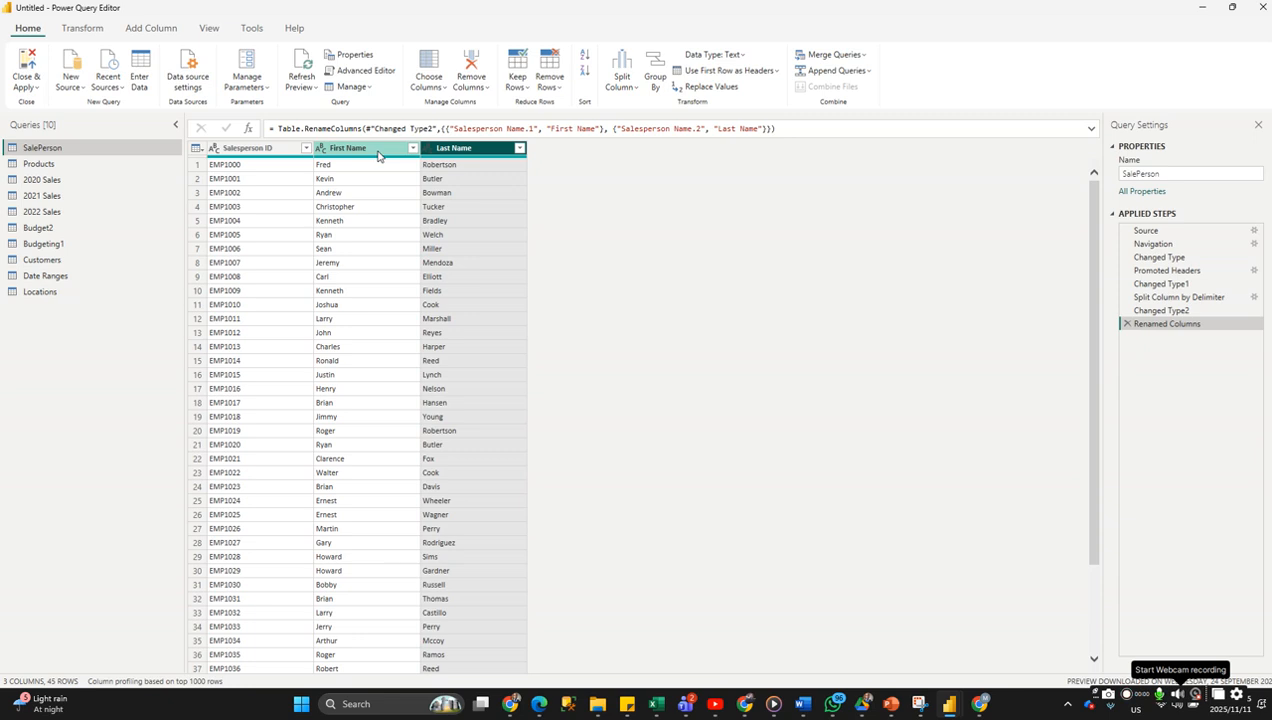
left_click(1126, 325)
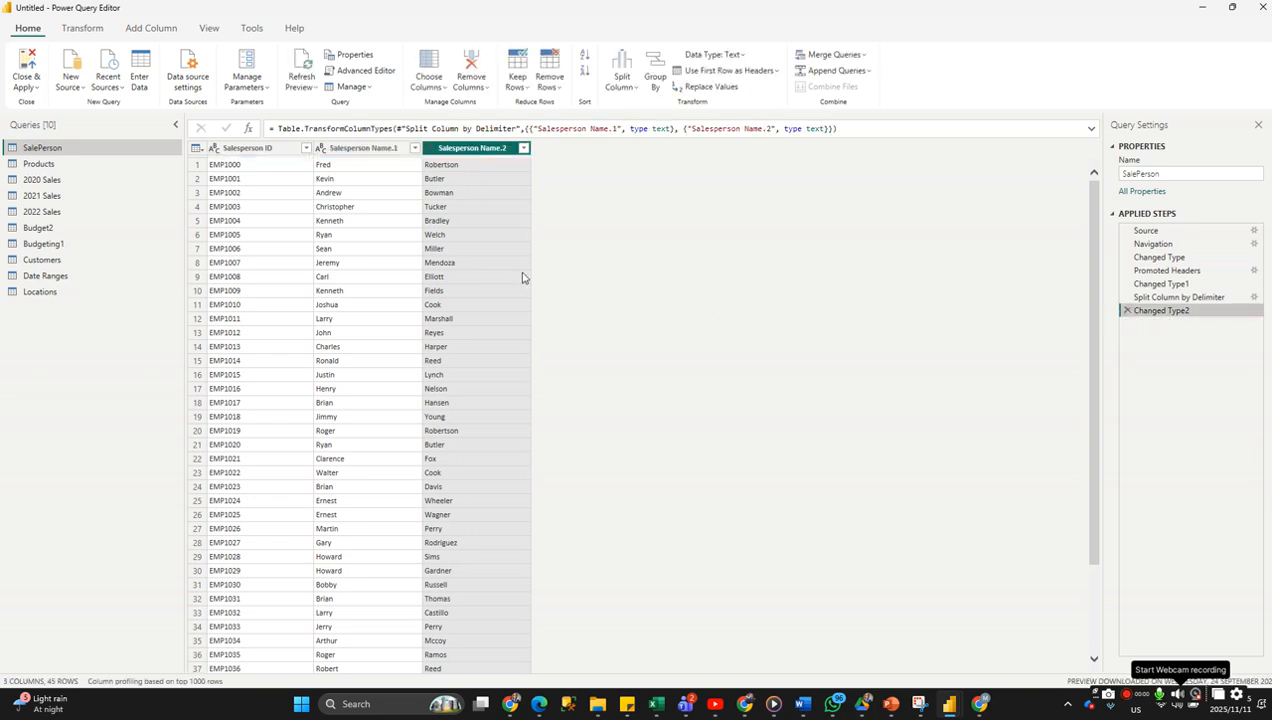
Rename the Salesperson Name.2 column as Last Name and the Salesperson Name.1 column as First Name.
double_click(496, 151)
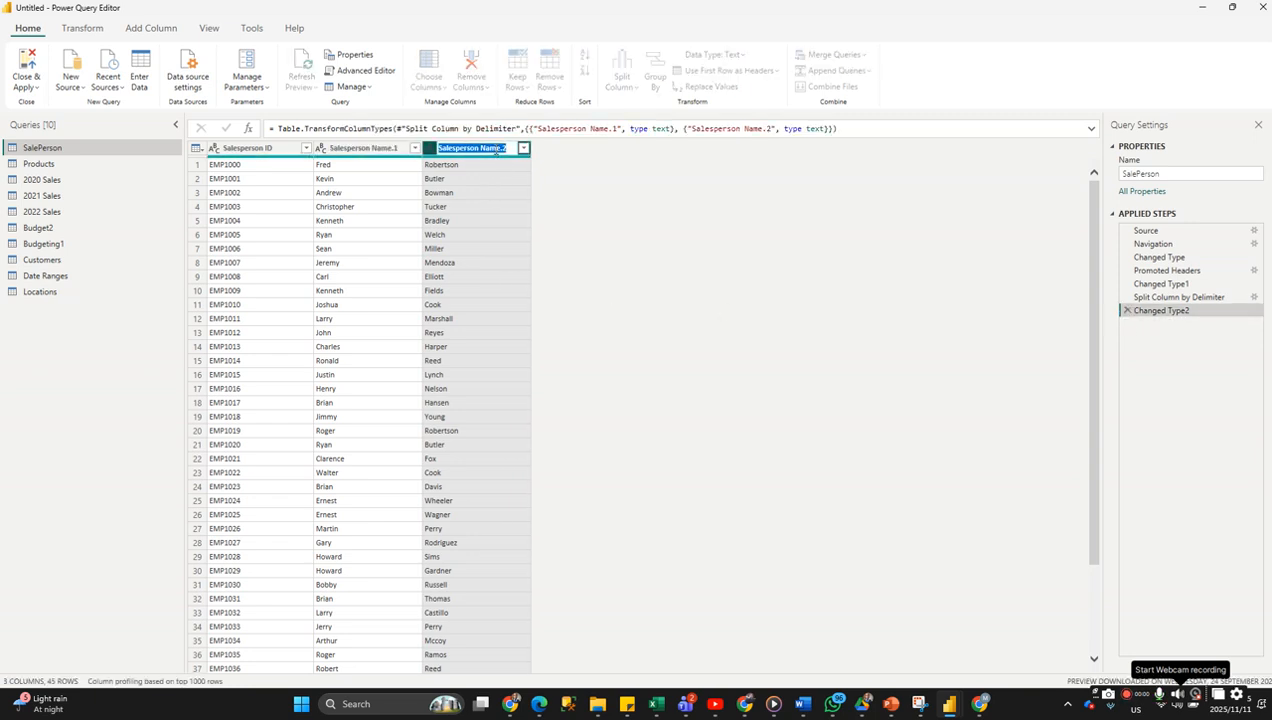
type("Last")
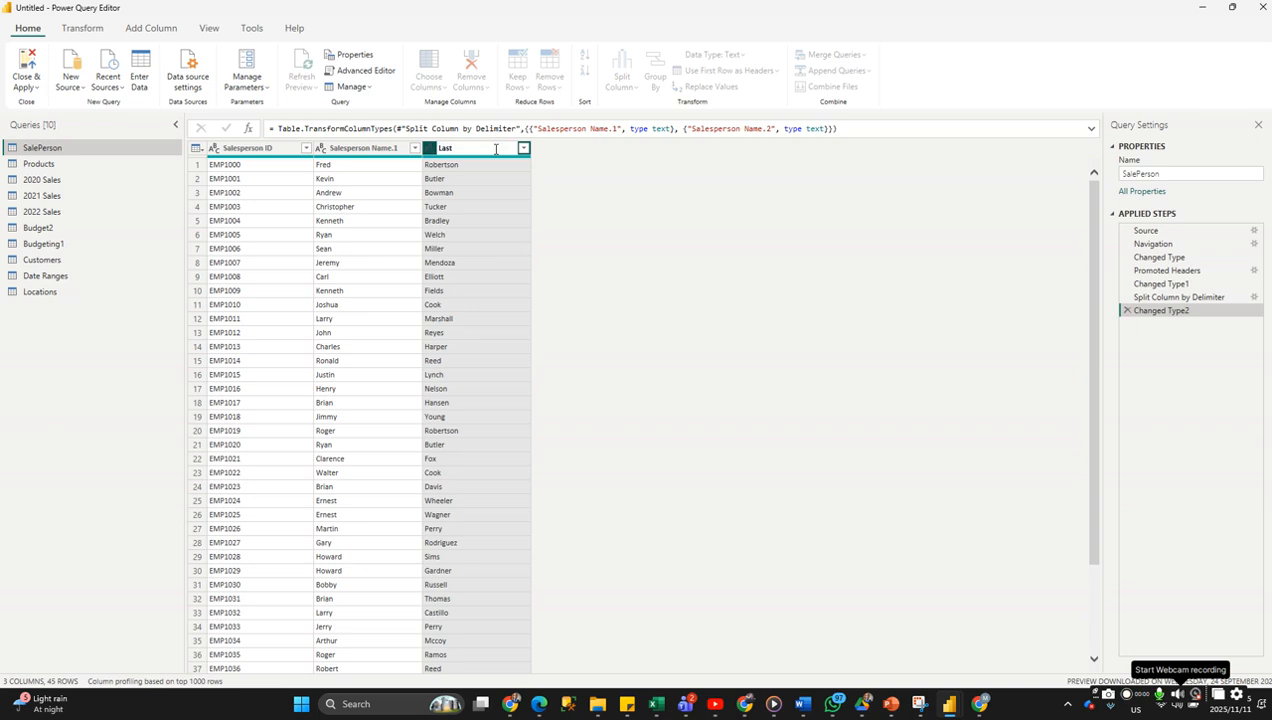
type(" Name")
key("Return")
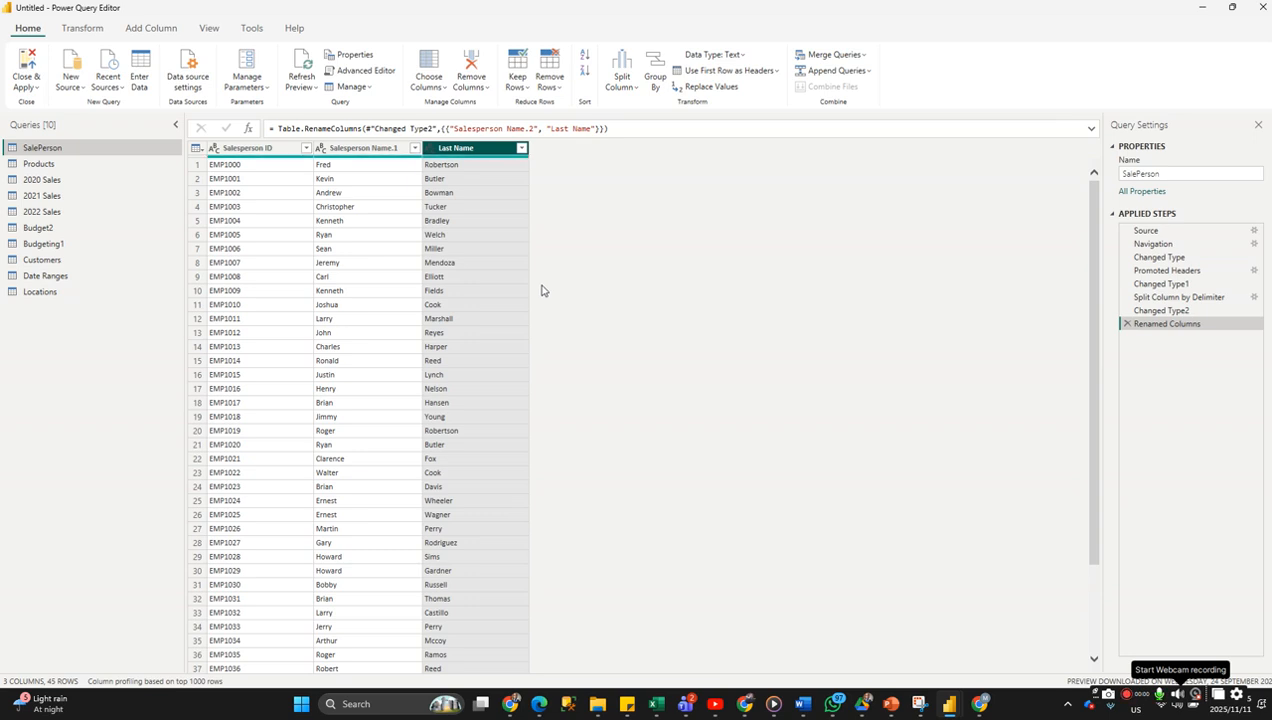
left_click(389, 147)
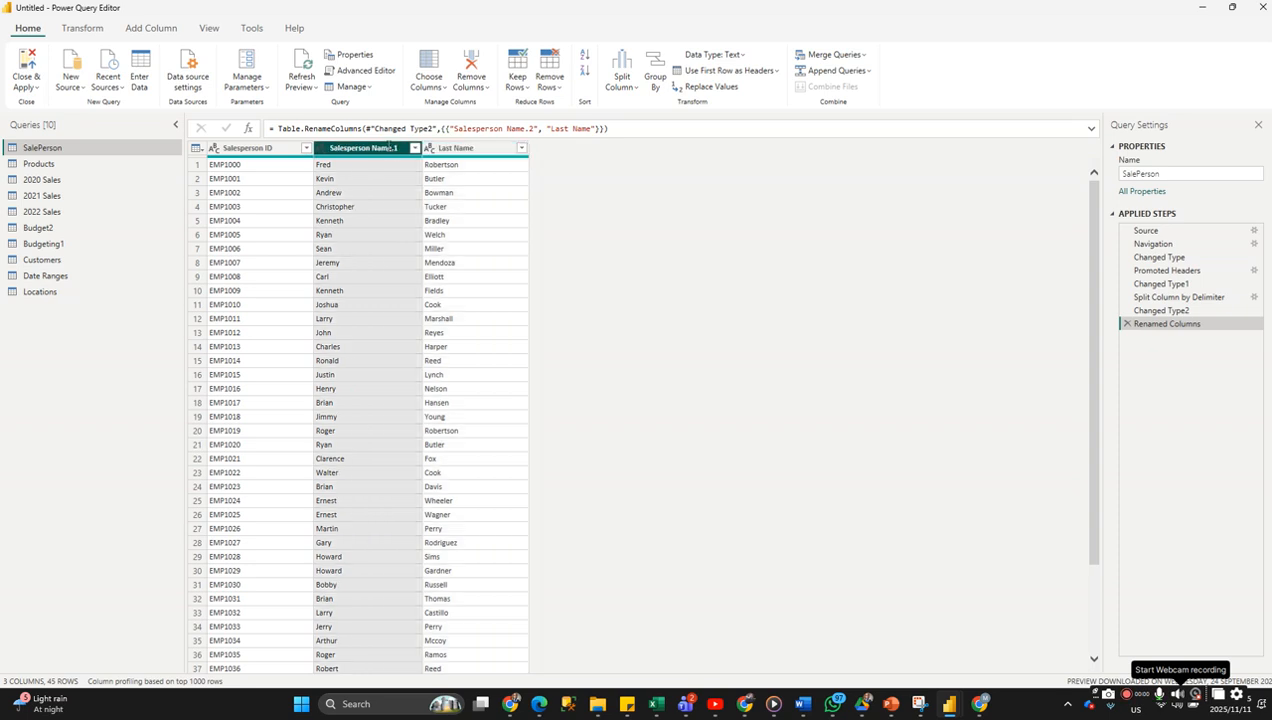
double_click(389, 147)
type("First Name")
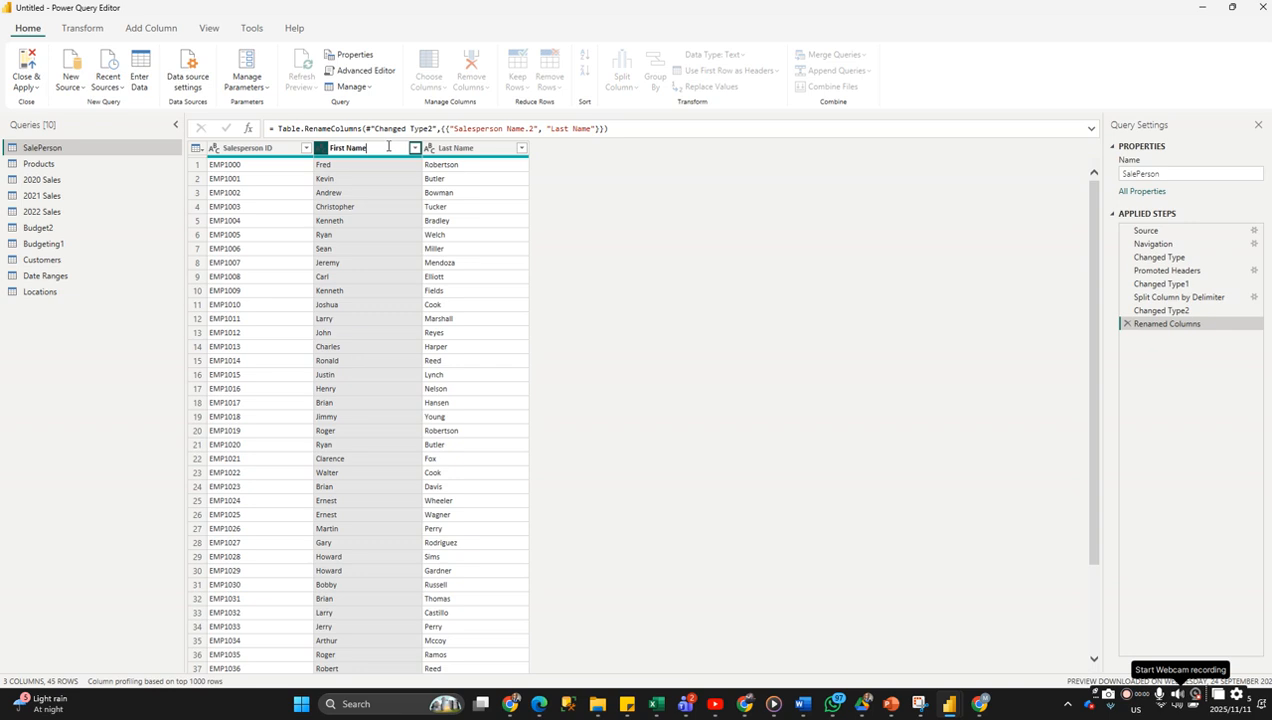
key("Return")
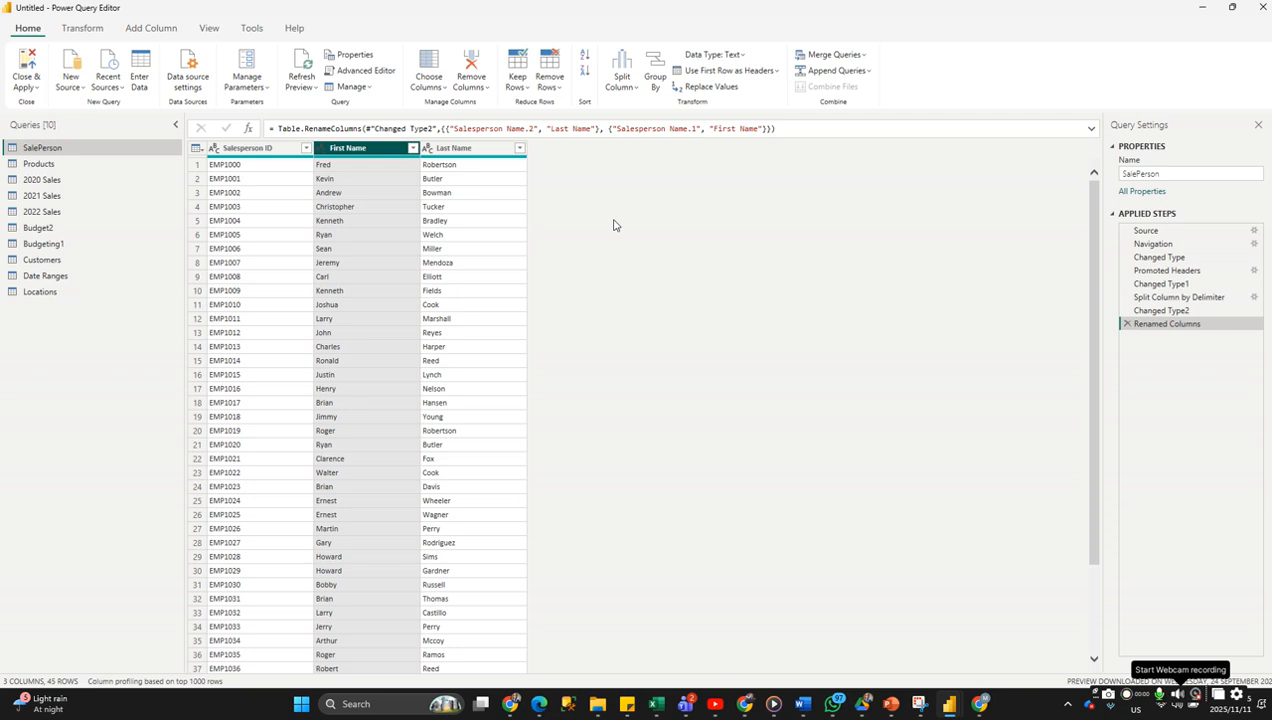
Start a custom column in the SalePerson query and name it Full Name.
left_click(432, 150)
left_click(374, 152)
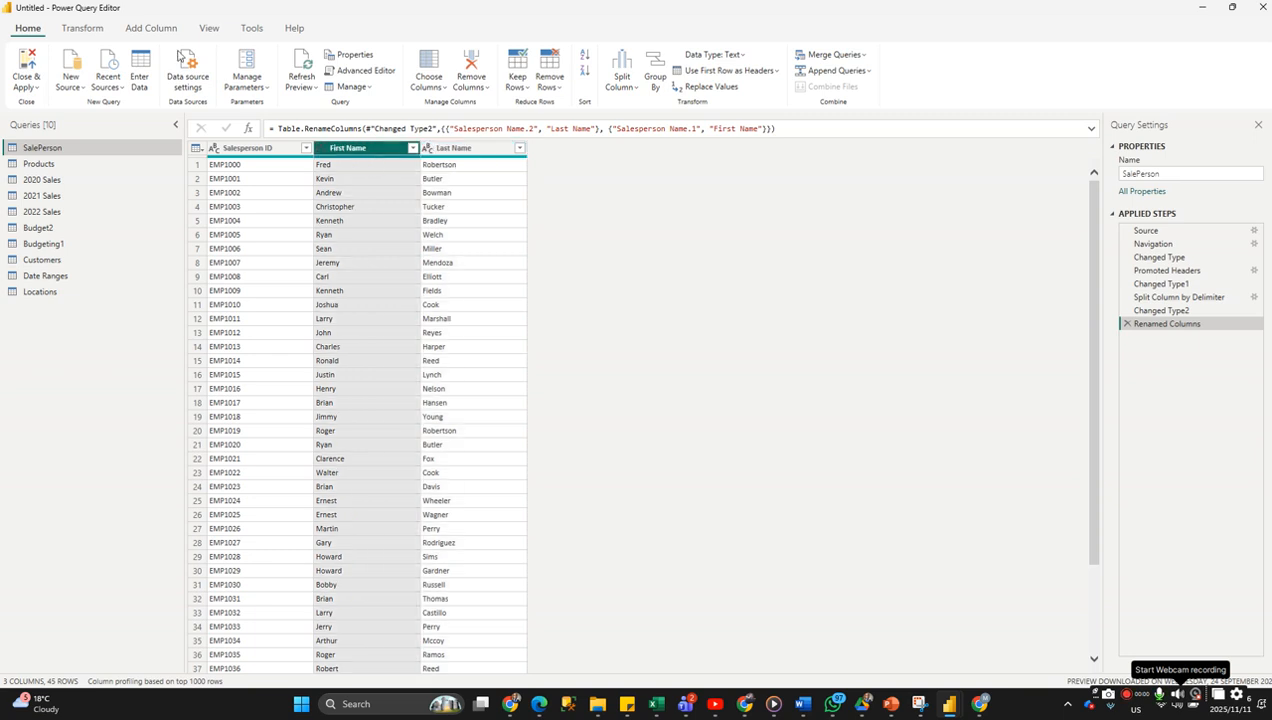
left_click(142, 33)
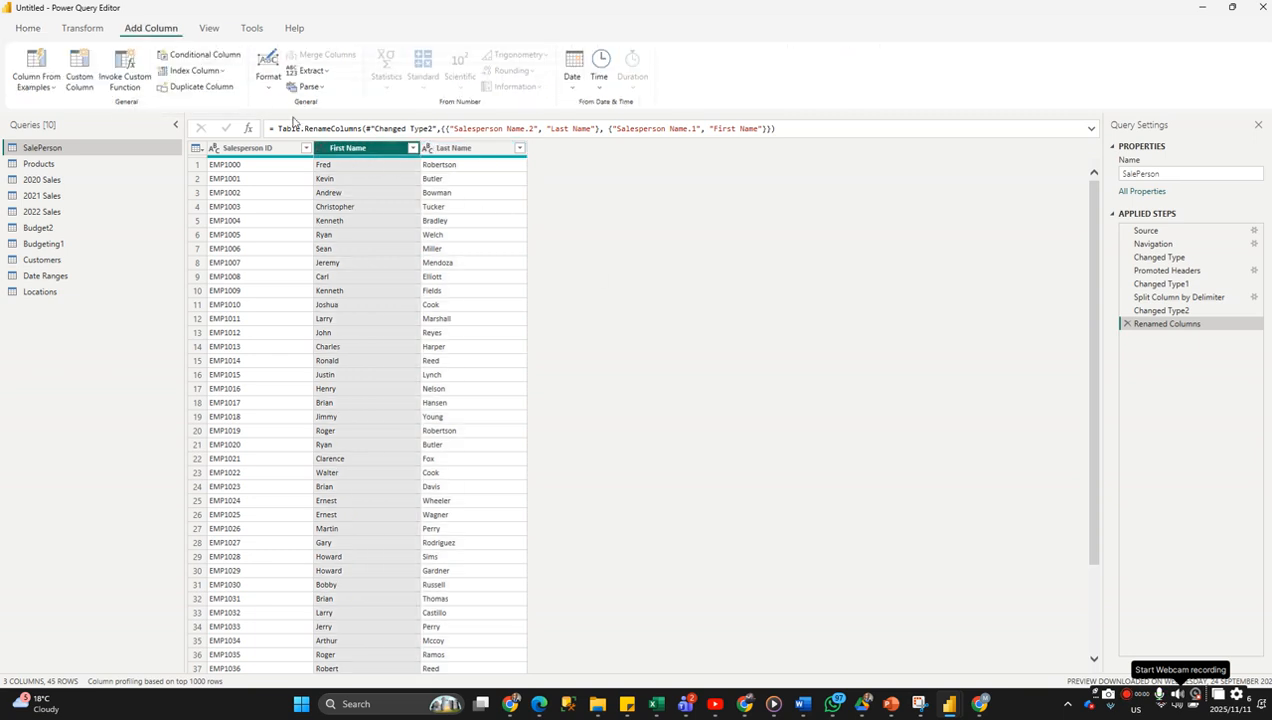
left_click(82, 66)
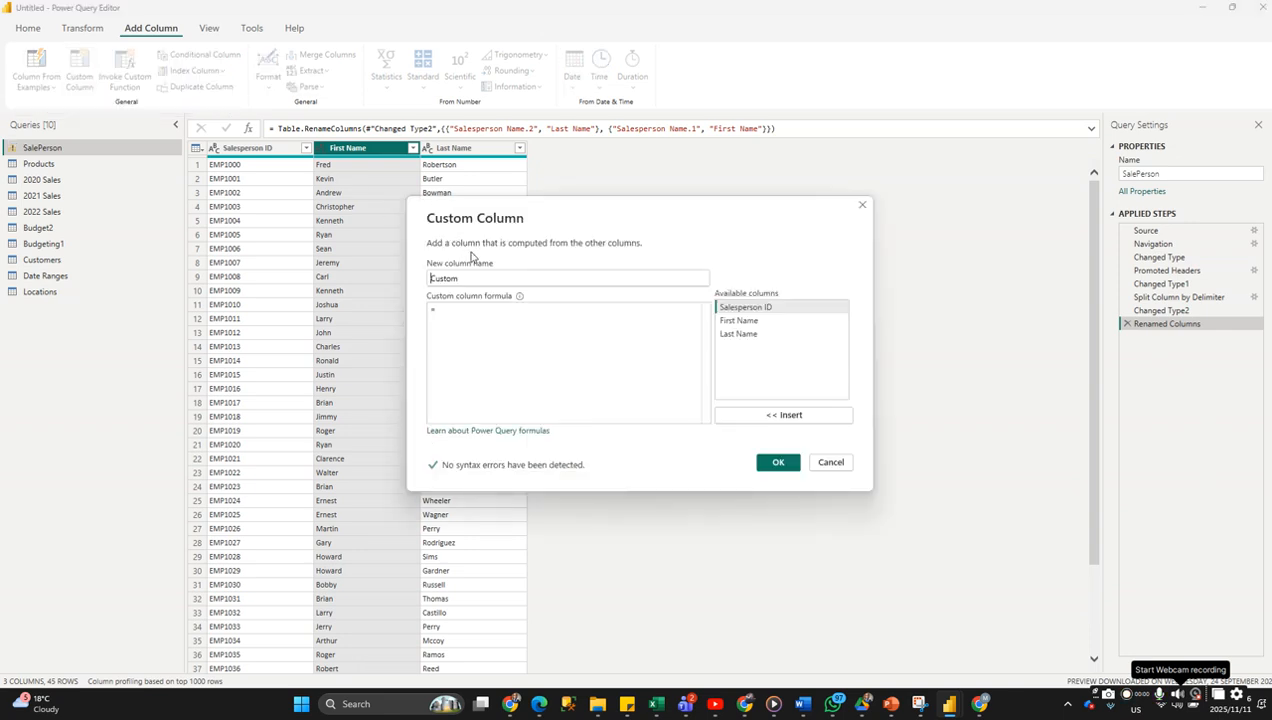
left_click(483, 277)
key("BackSpace")
key("BackSpace")
key("BackSpace")
key("BackSpace")
key("BackSpace")
key("BackSpace")
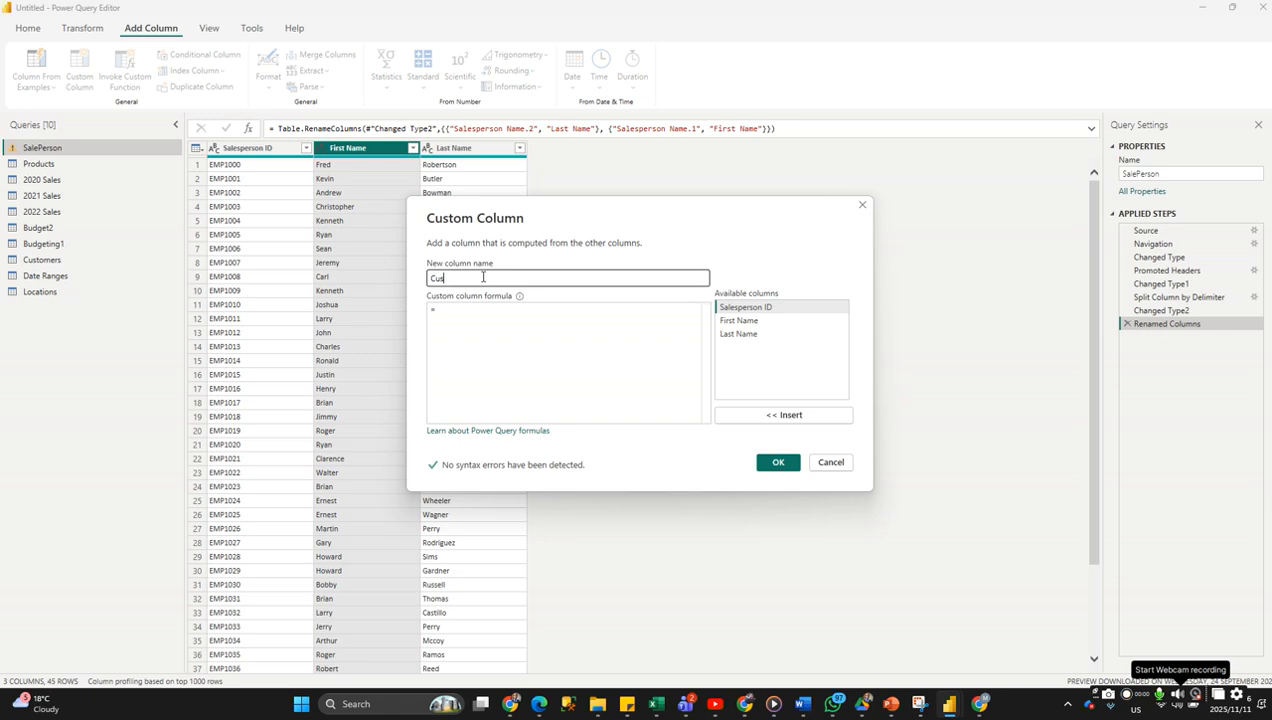
type("Full Name")
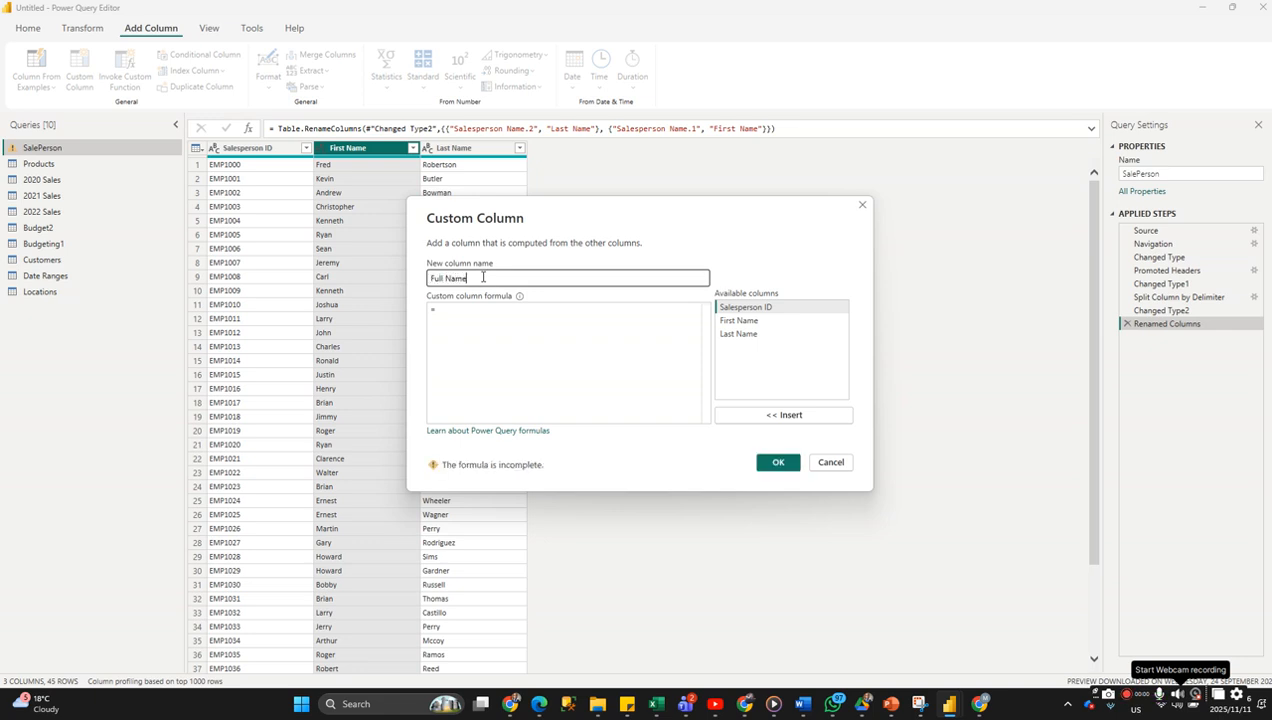
Add the Full Name column with the formula Text.From([First Name]) & Text.From([Last Name]), and delete the resulting Added Custom step.
left_click(485, 306)
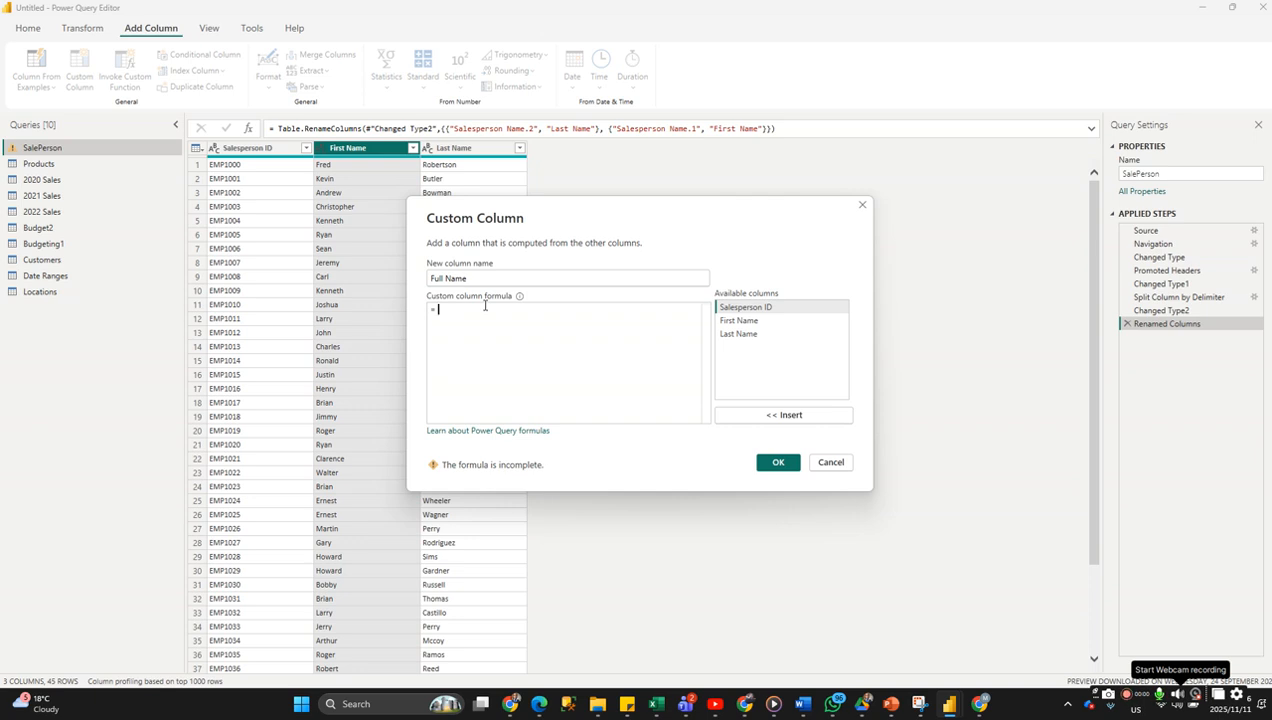
type("Text")
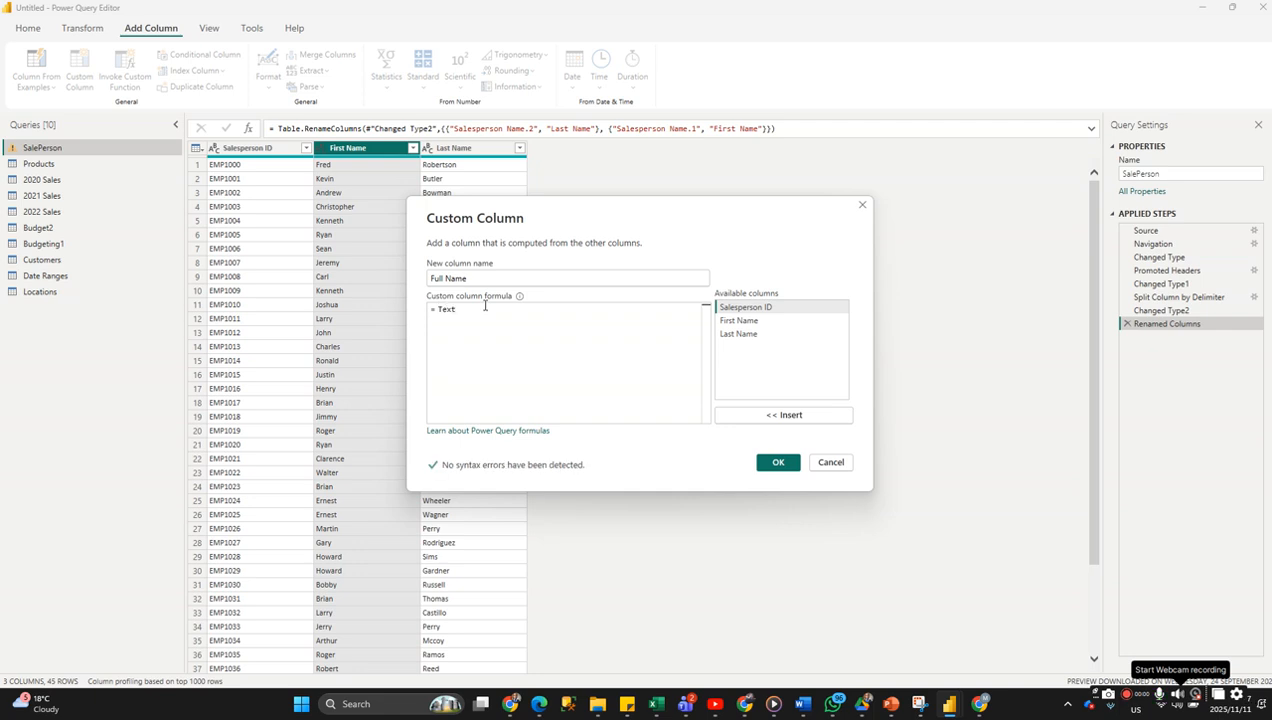
type(".")
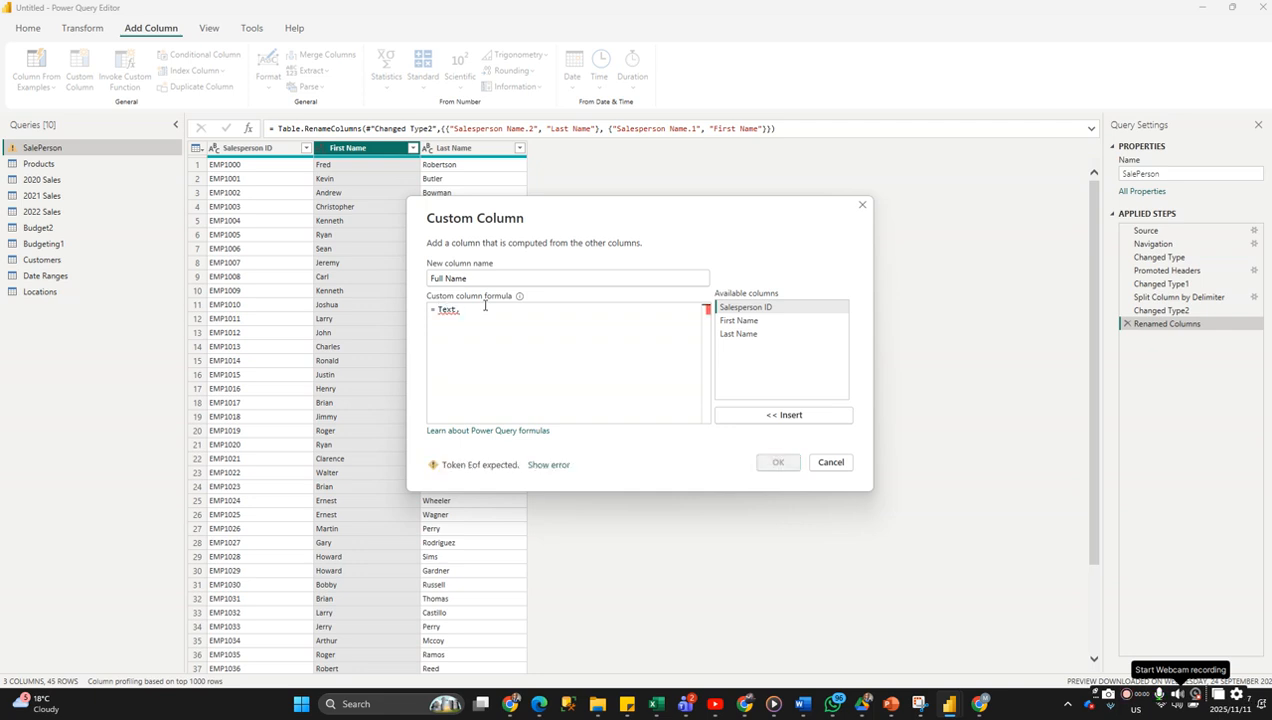
type("From")
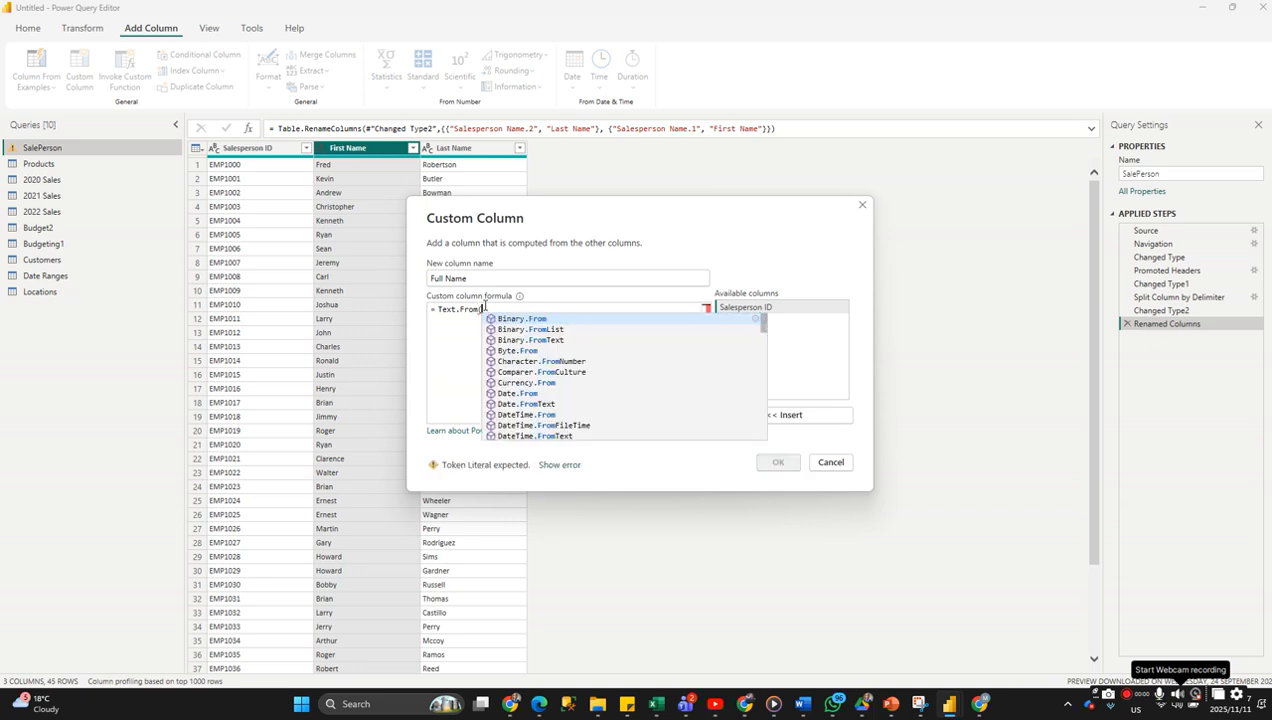
type("(")
double_click(738, 321)
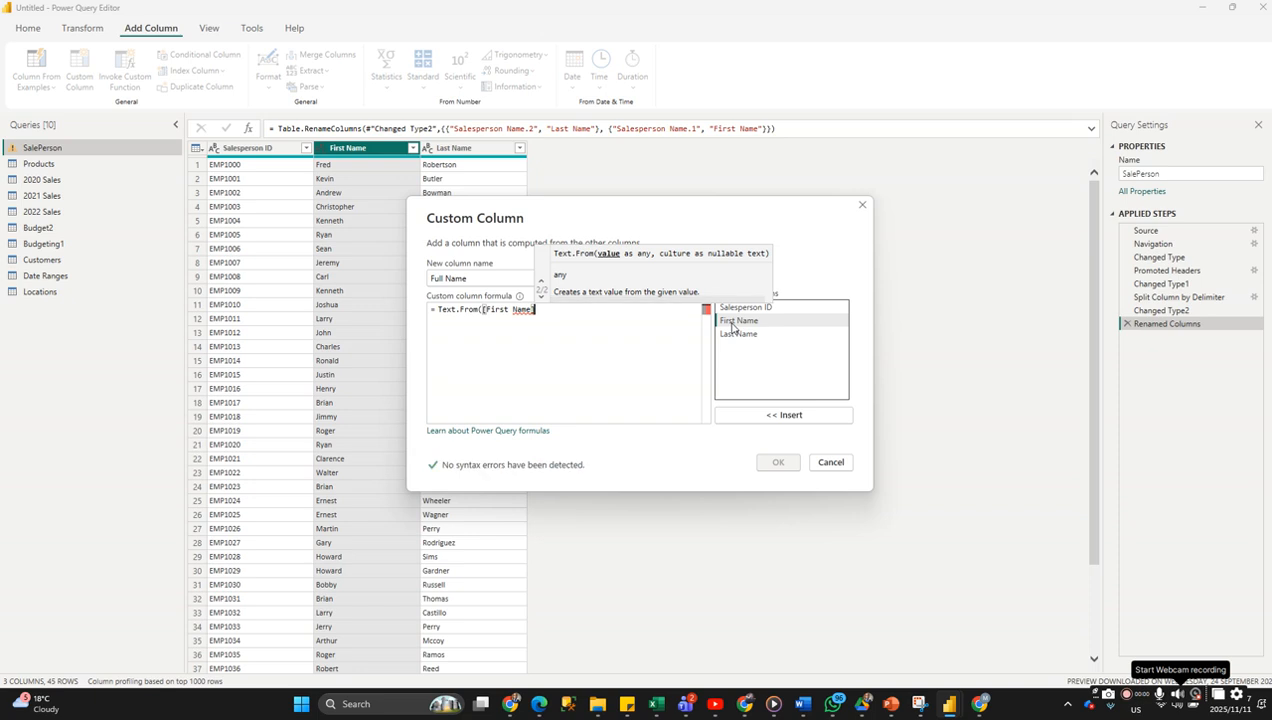
type(") &")
type(" Text.")
type("From(")
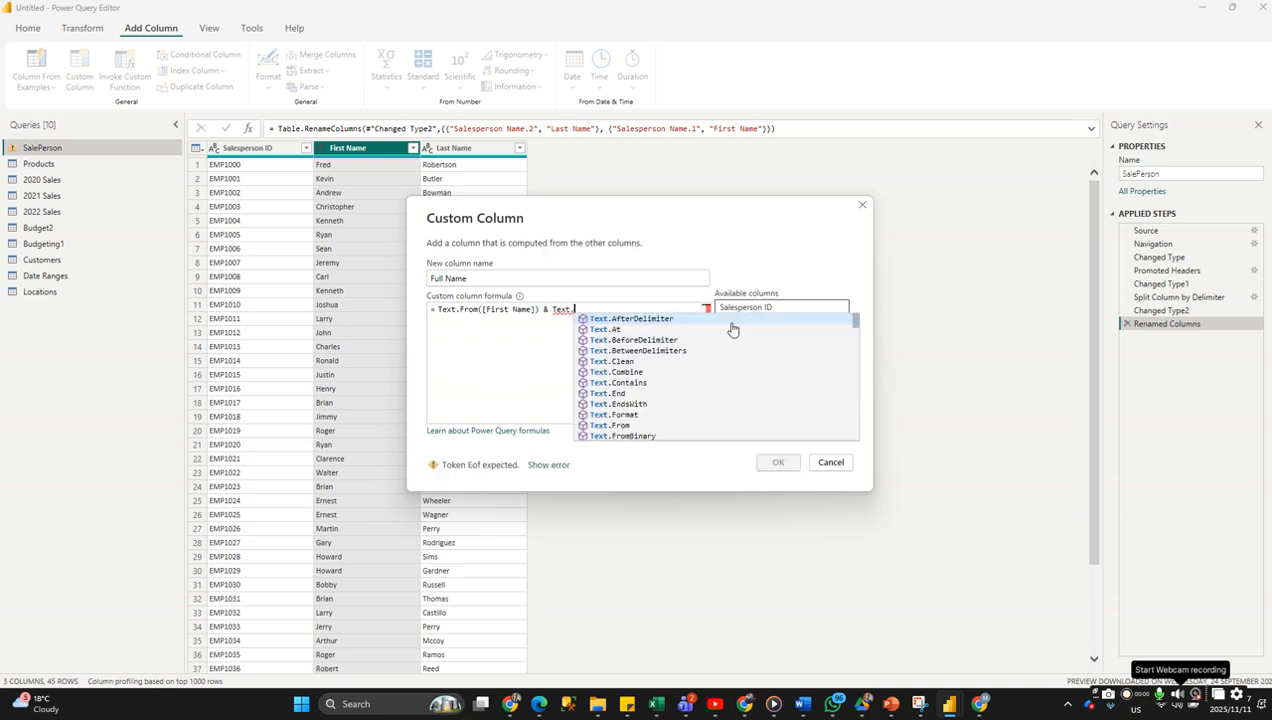
double_click(733, 334)
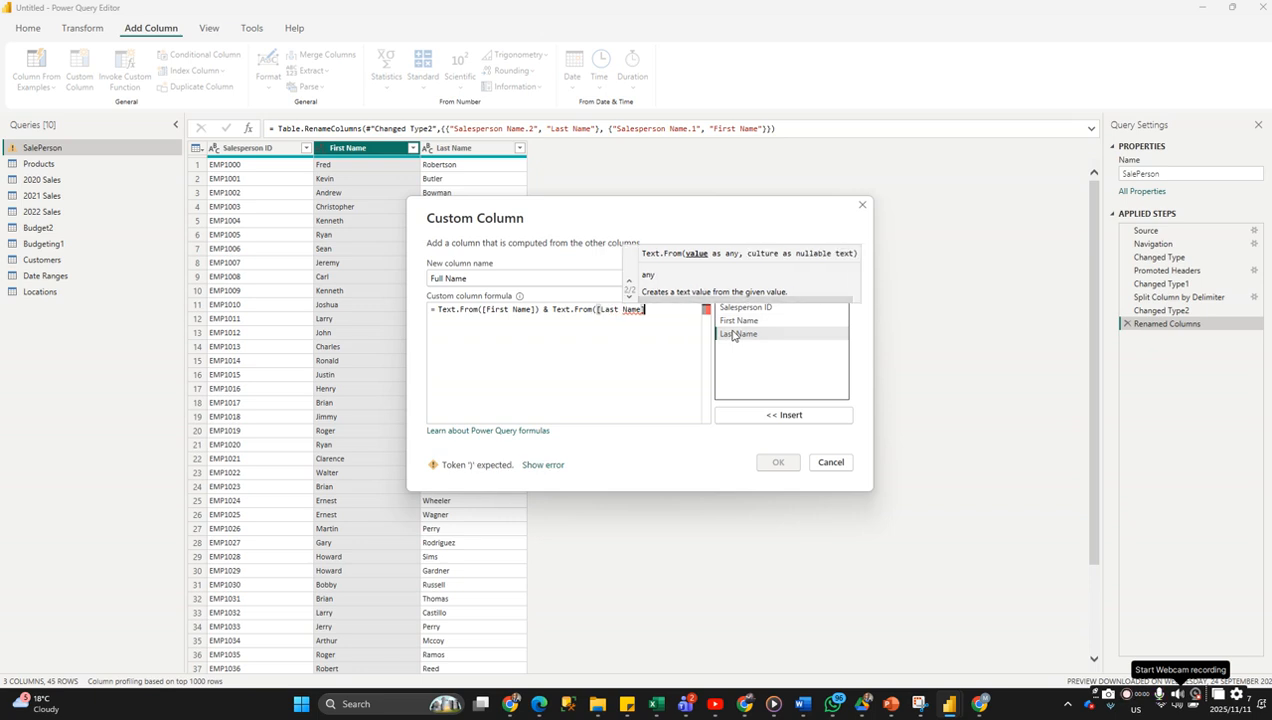
type(")")
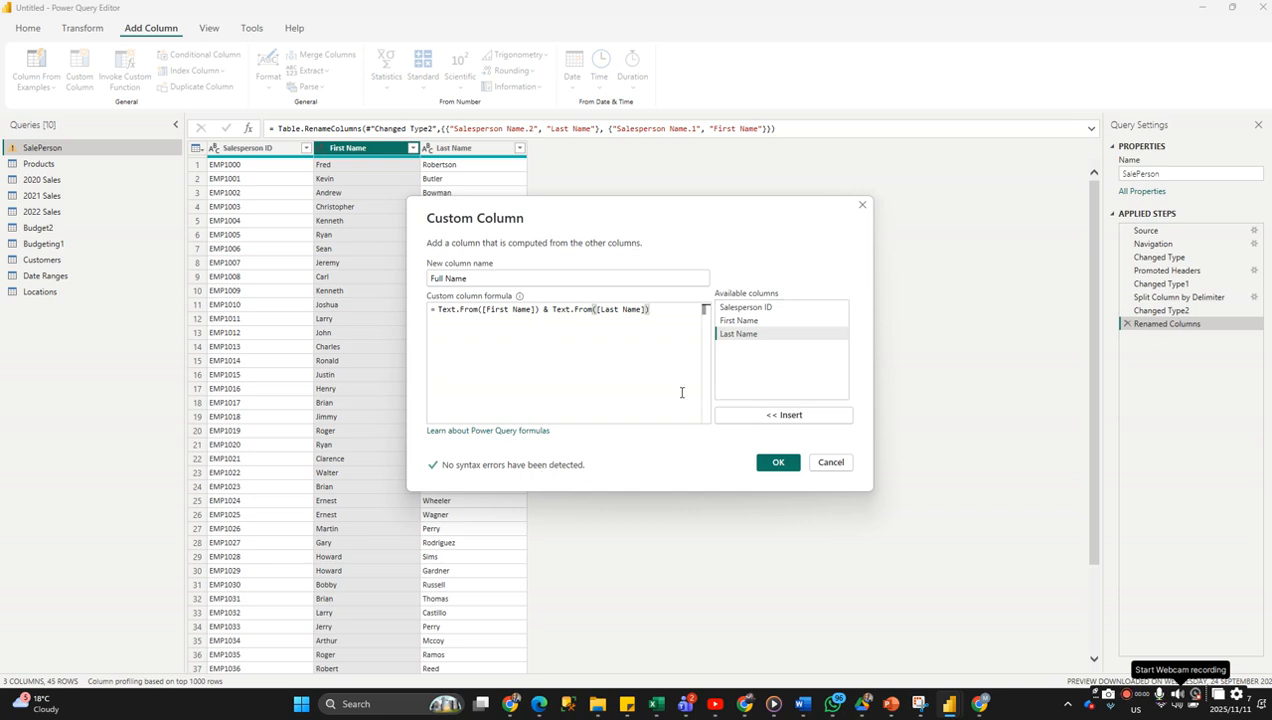
left_click(779, 463)
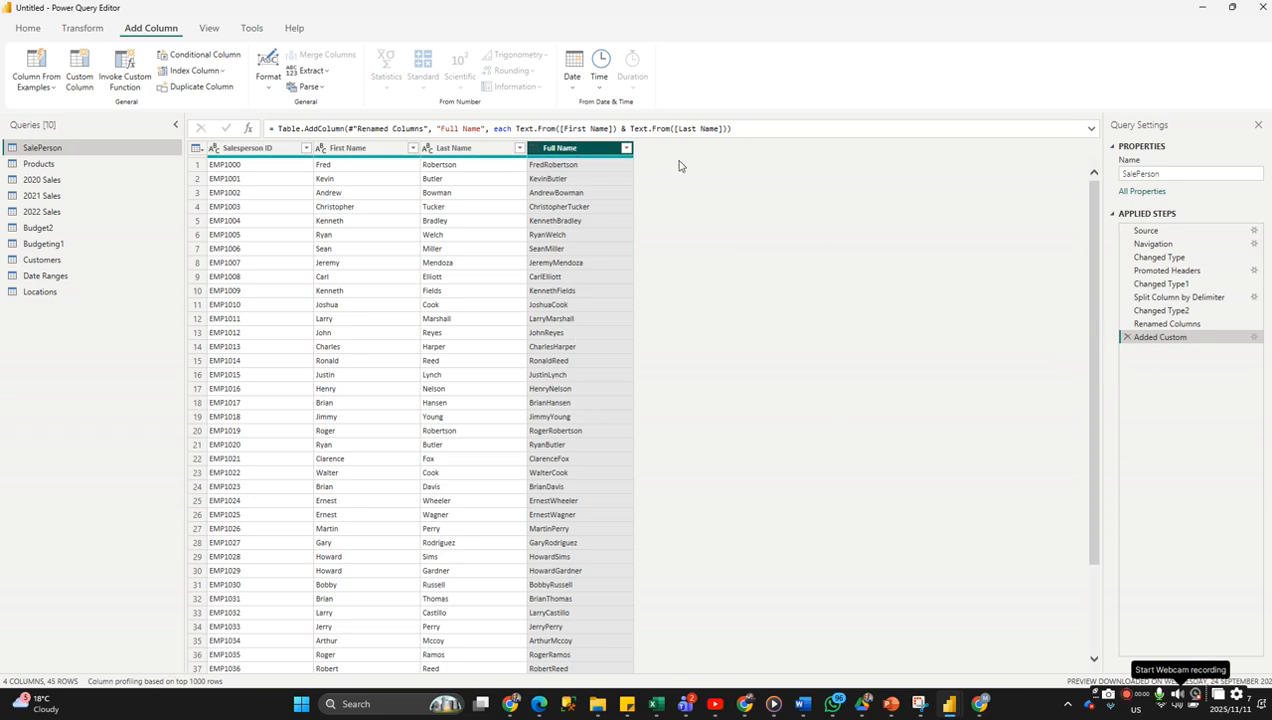
left_click(1127, 338)
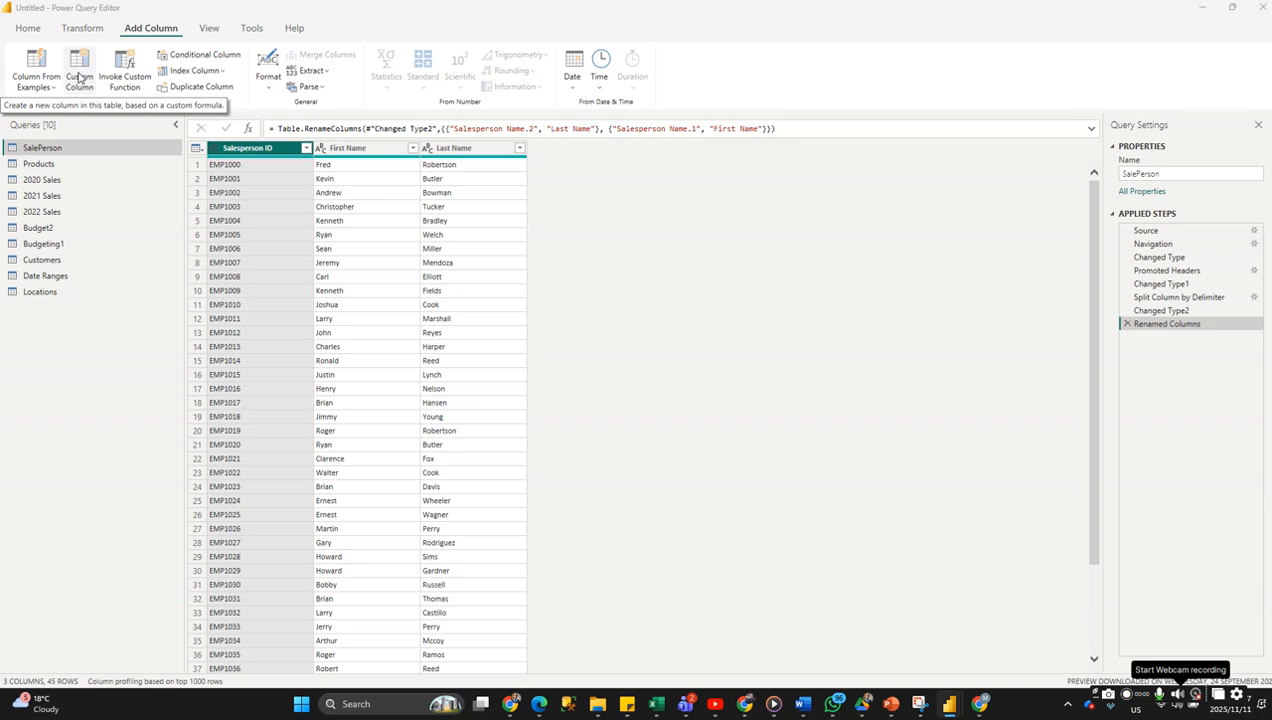
Start a new custom column in the SalePerson query with the name Full Name.
left_click(80, 78)
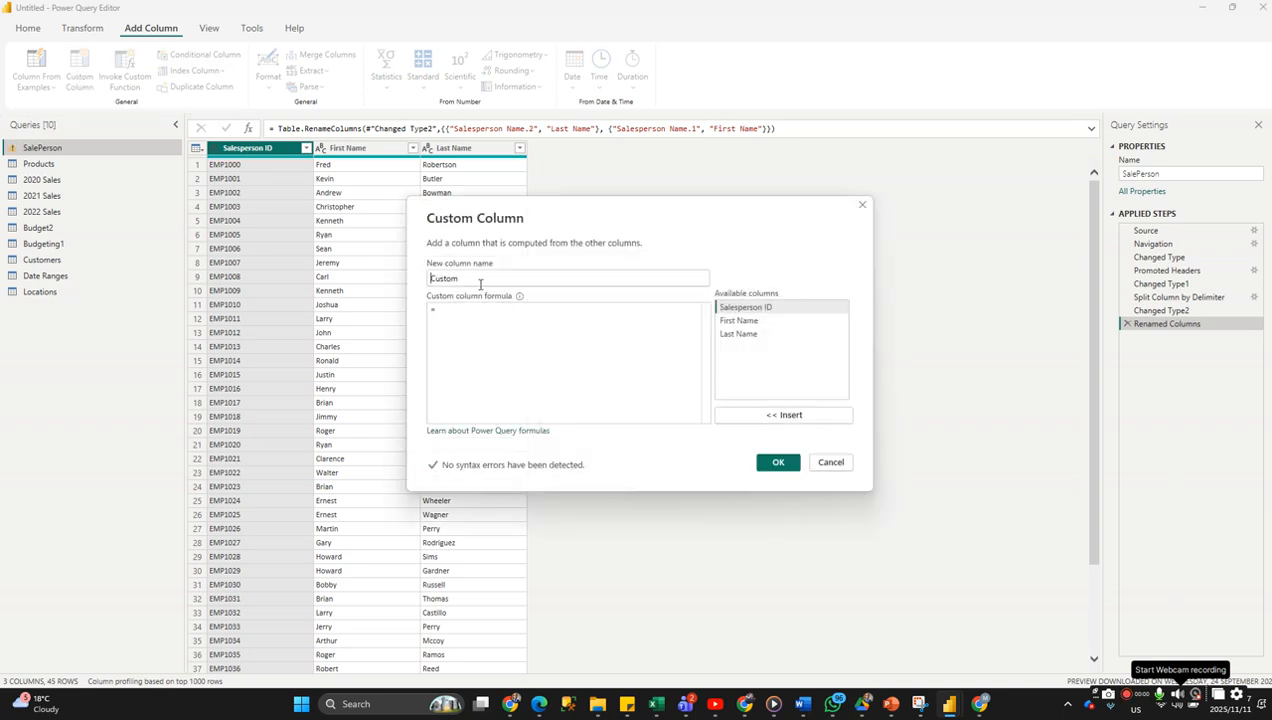
double_click(473, 275)
type("Full")
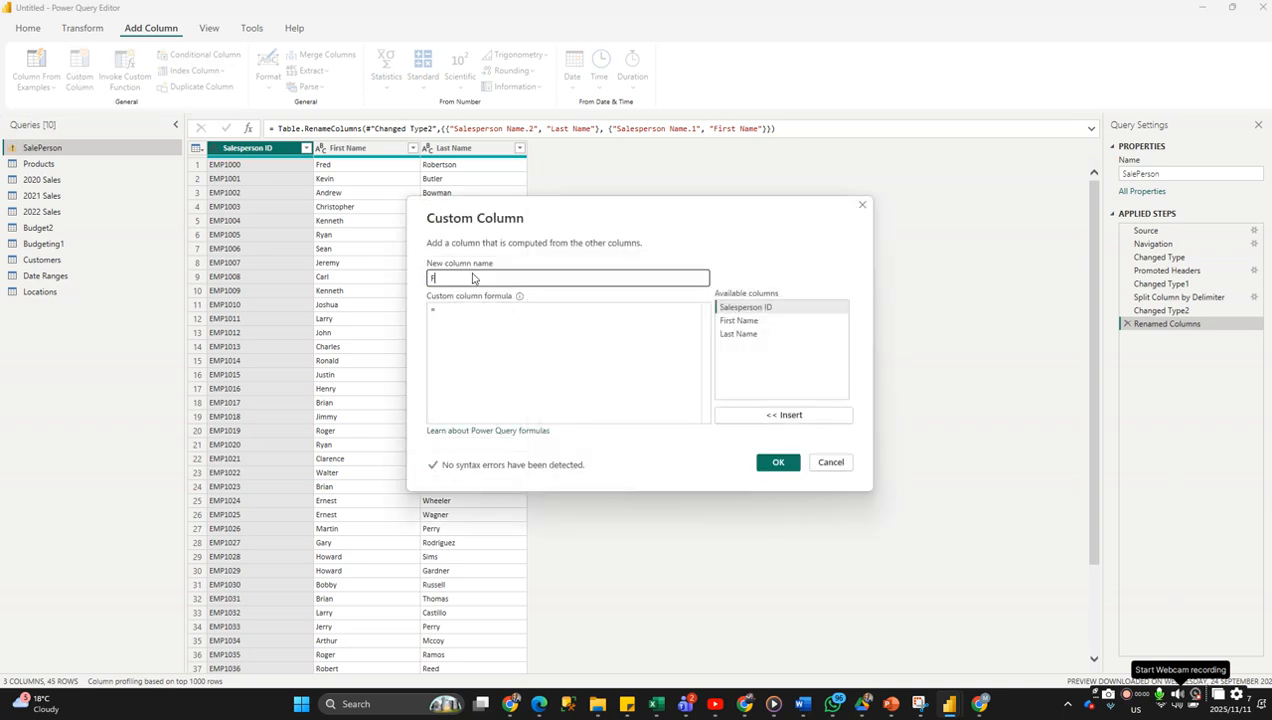
type("e")
Add the Full Name custom column with the formula Text.From([First Name]) & " " & Text.From([Last Name]) and review its rows.
left_click(479, 317)
type("Text")
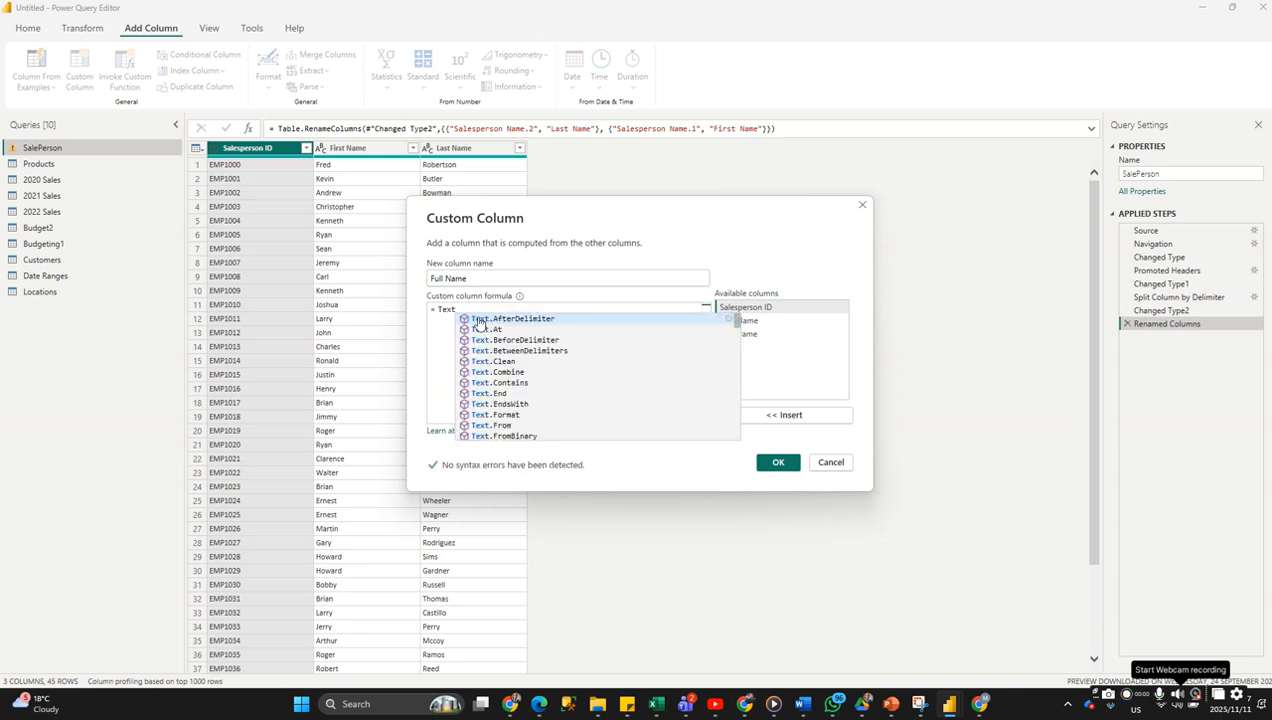
type(".From")
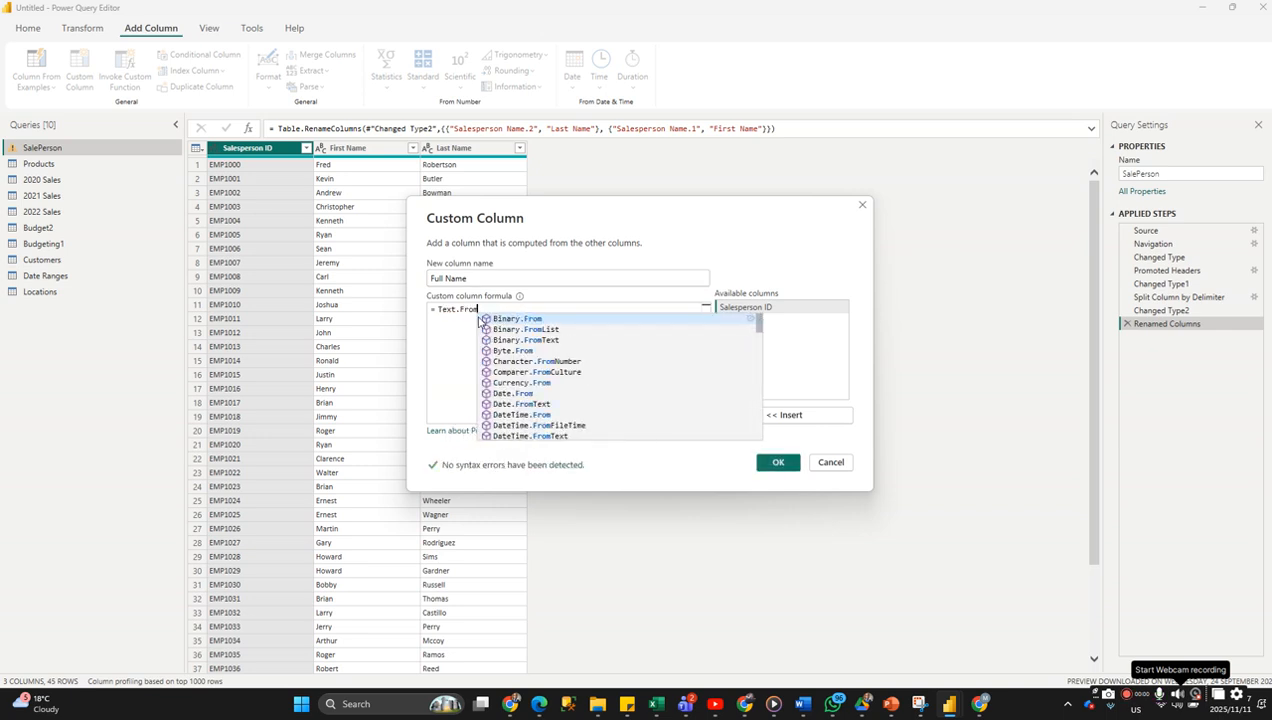
type("(")
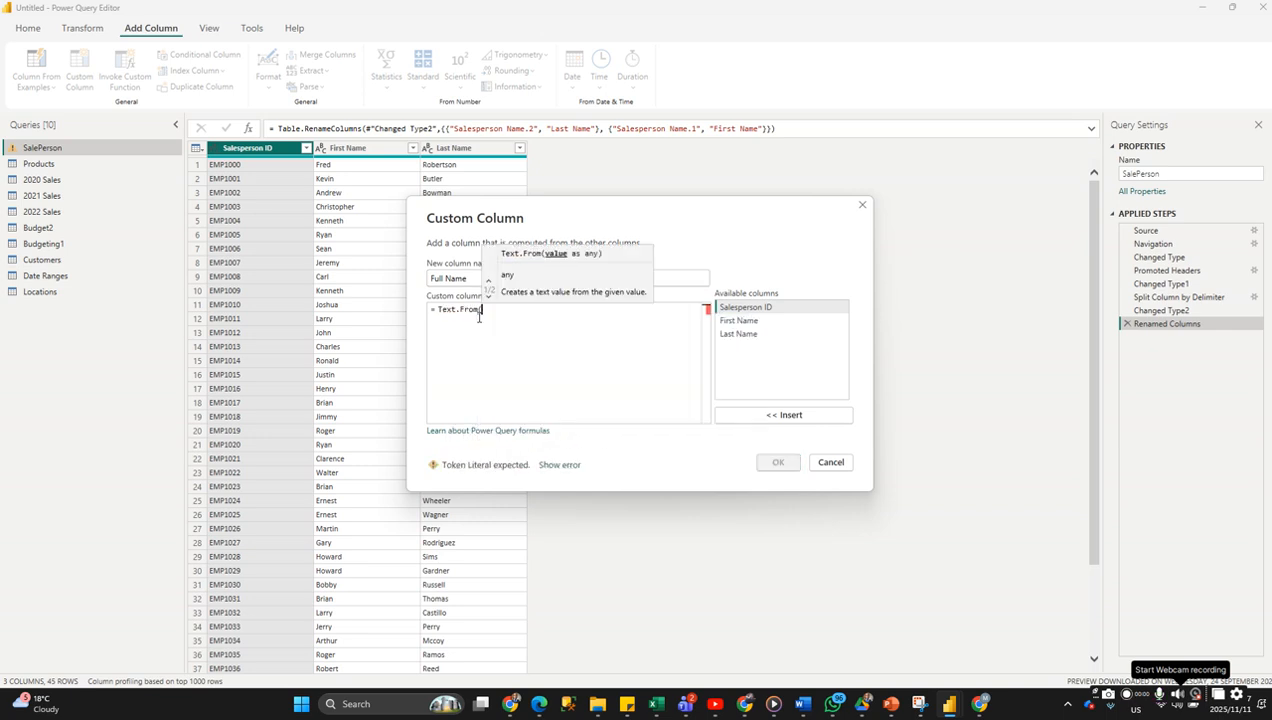
double_click(738, 321)
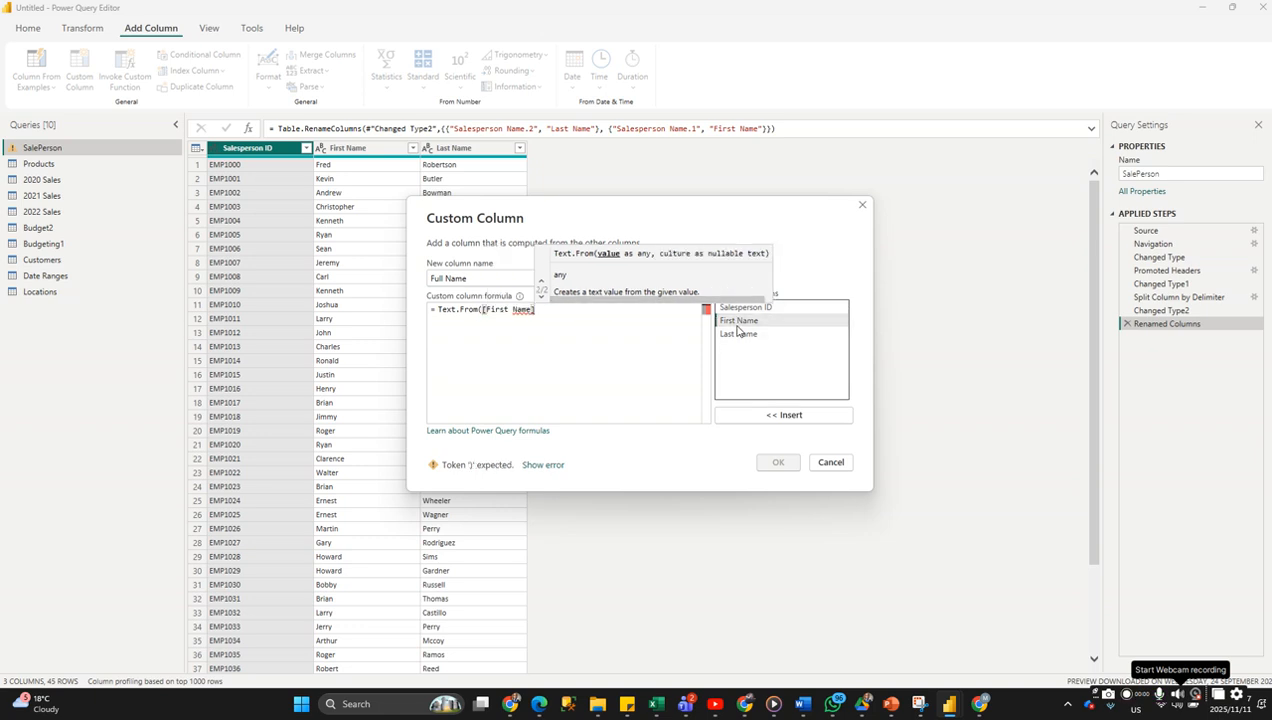
type(")")
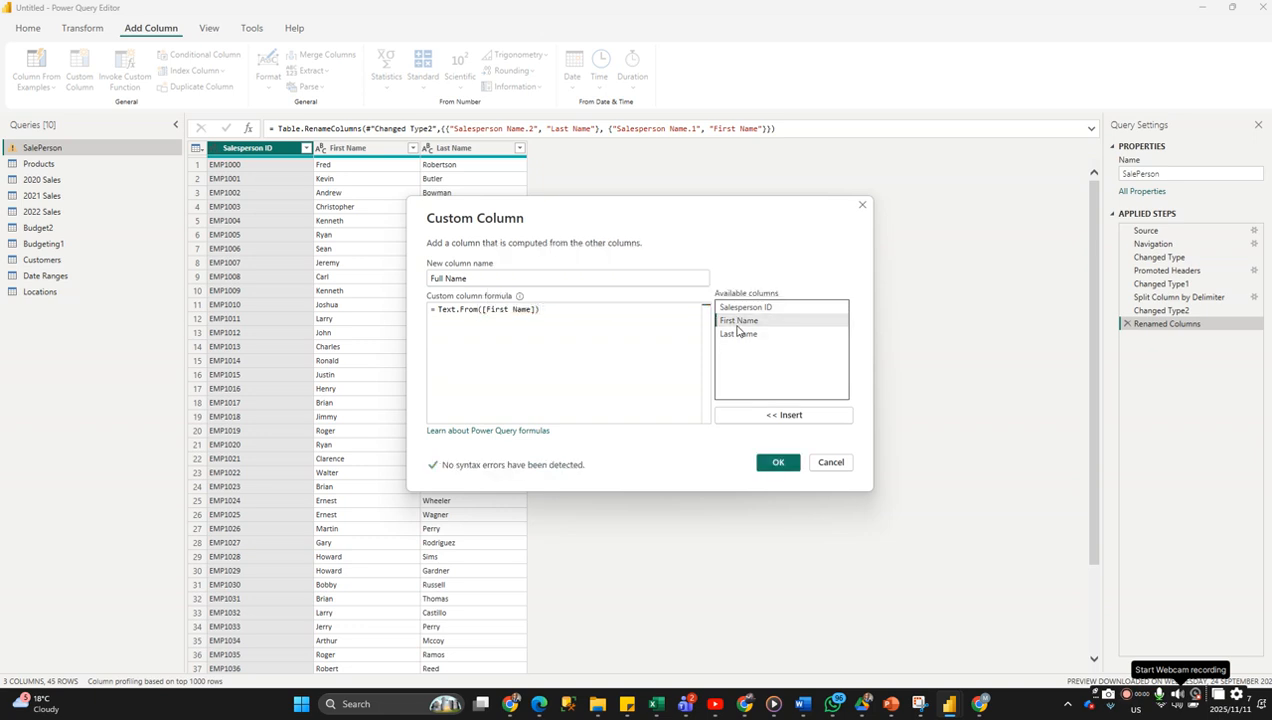
type(" & ")
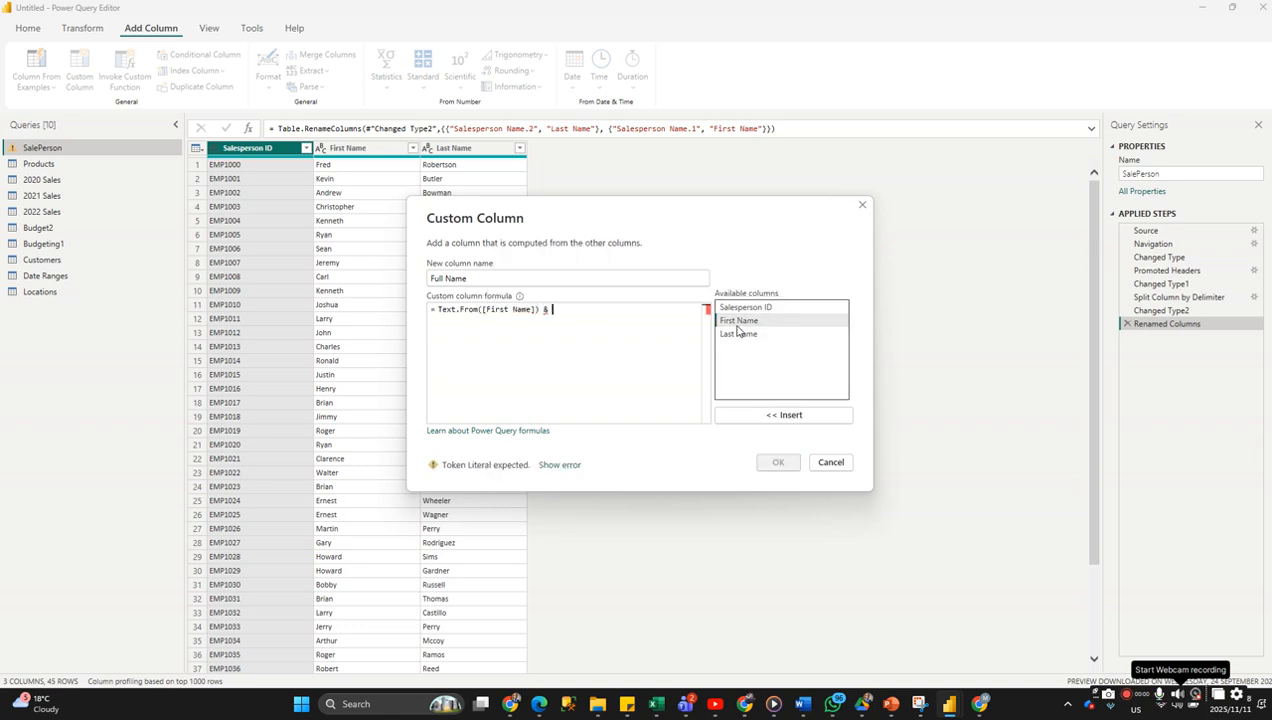
type("\" \"")
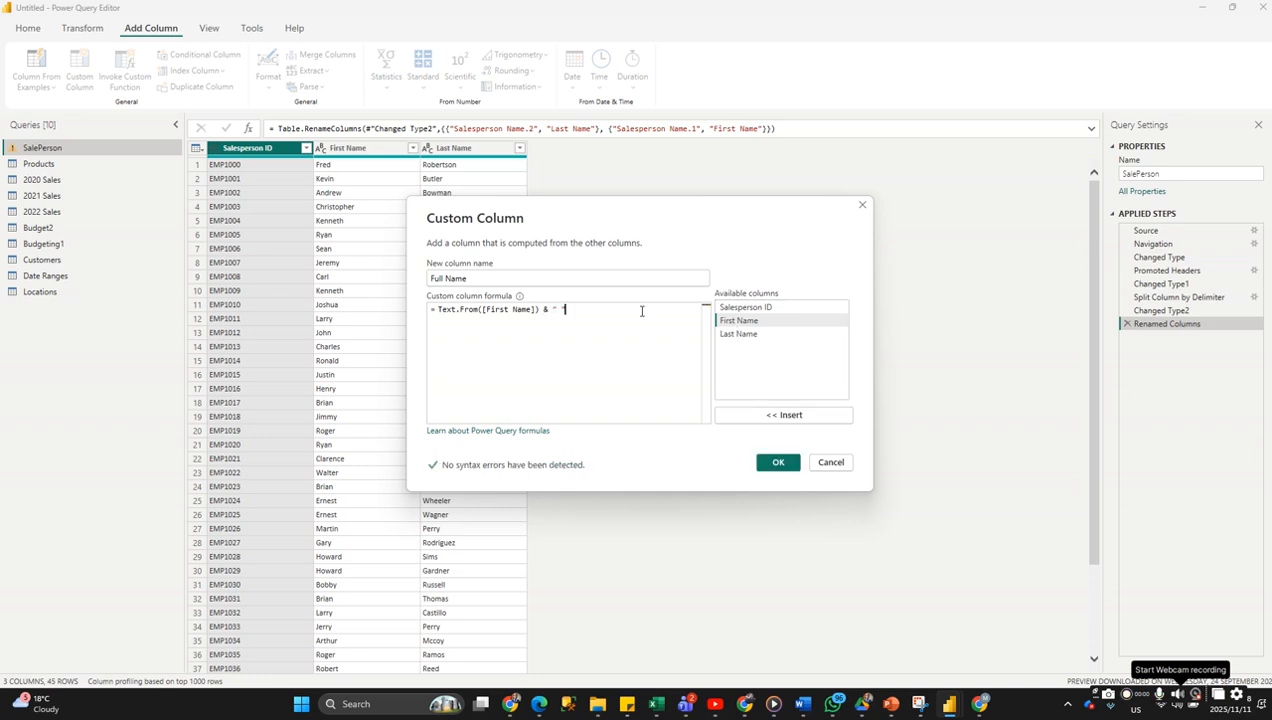
type(" &")
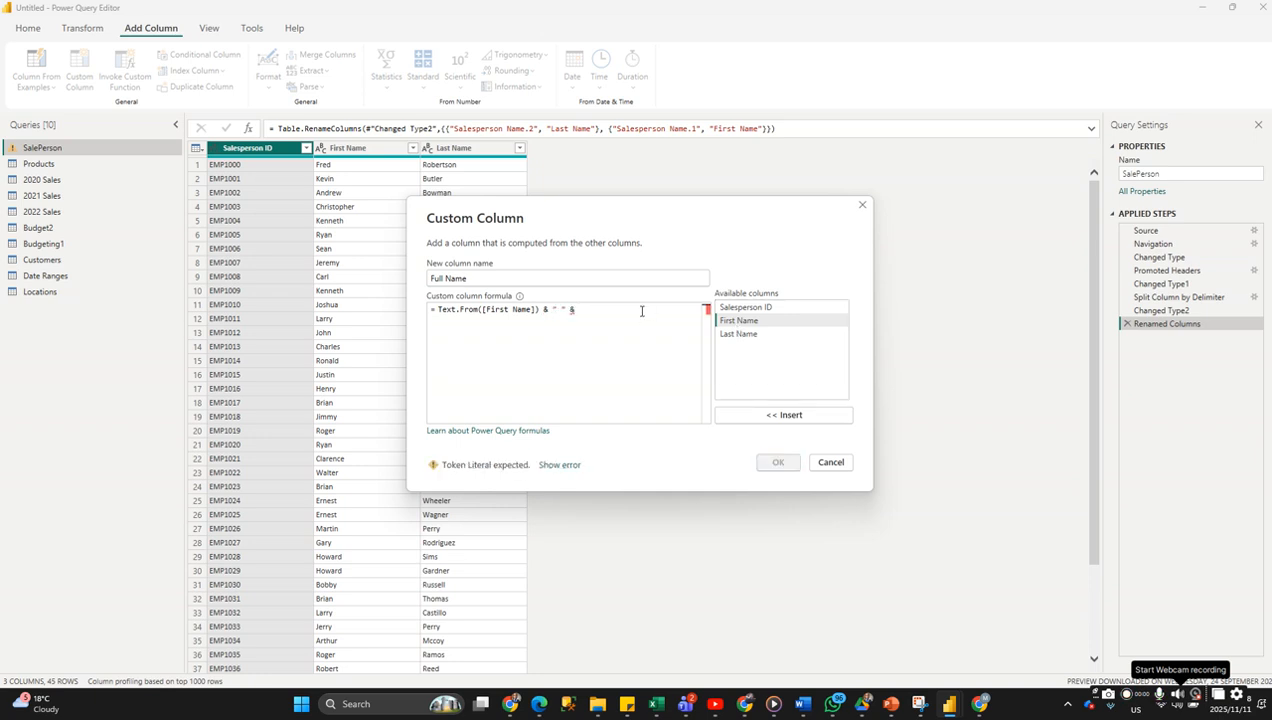
type(" Text.Fro")
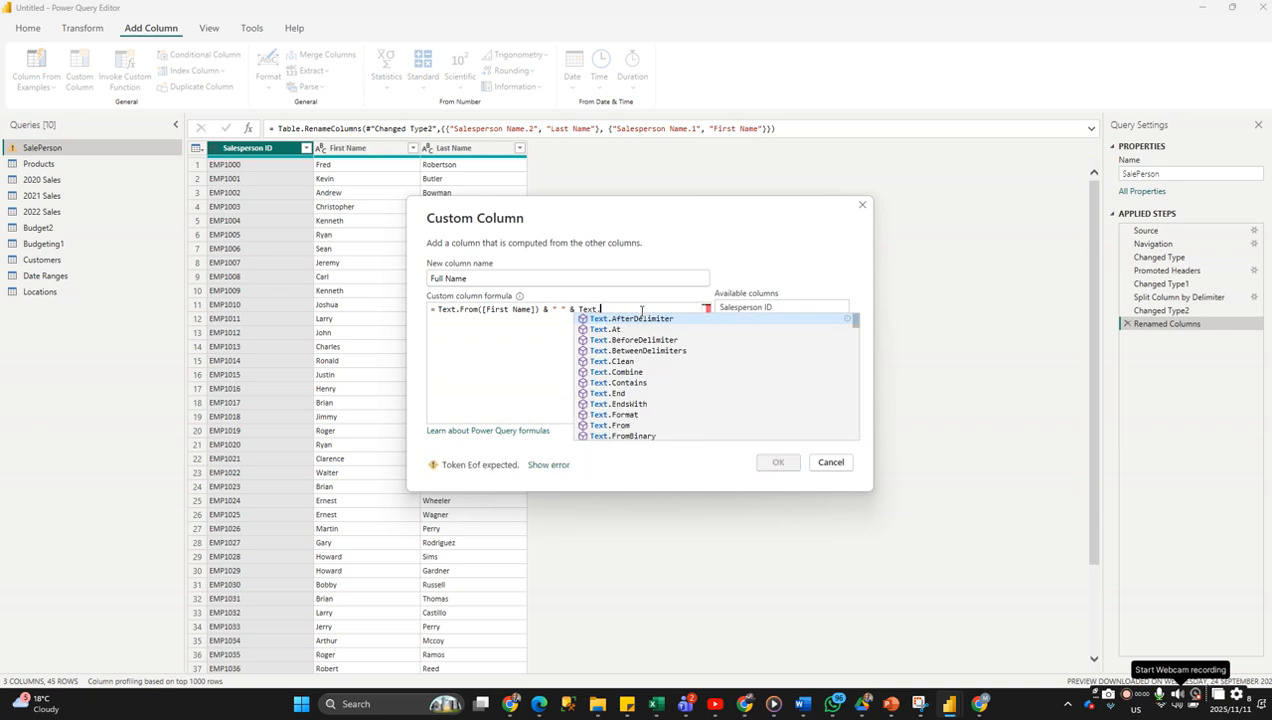
type("m(")
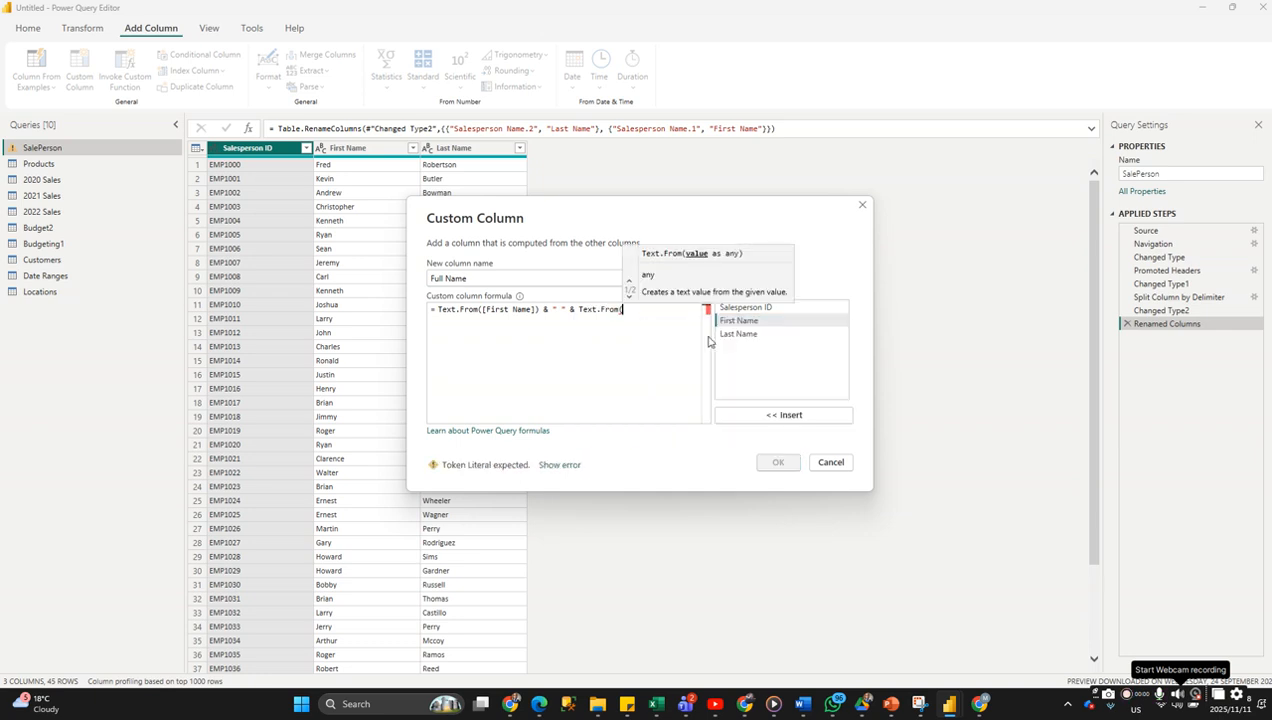
double_click(738, 334)
type(")")
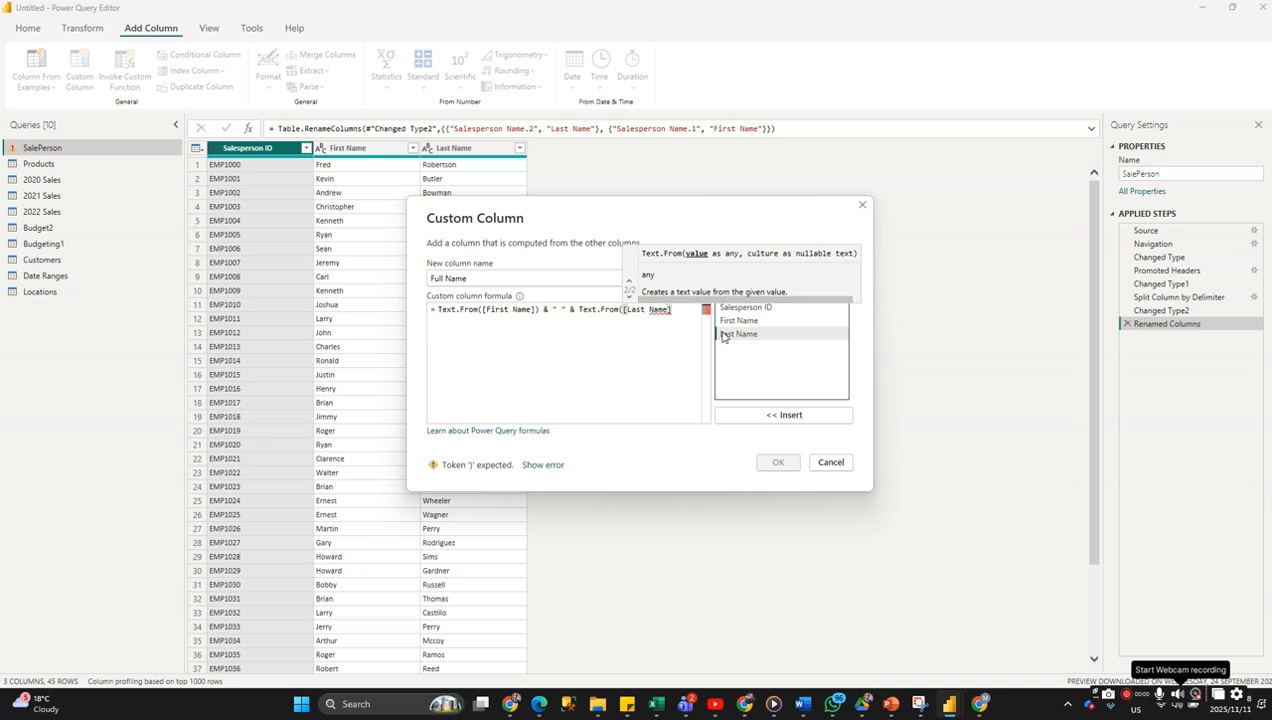
left_click(648, 343)
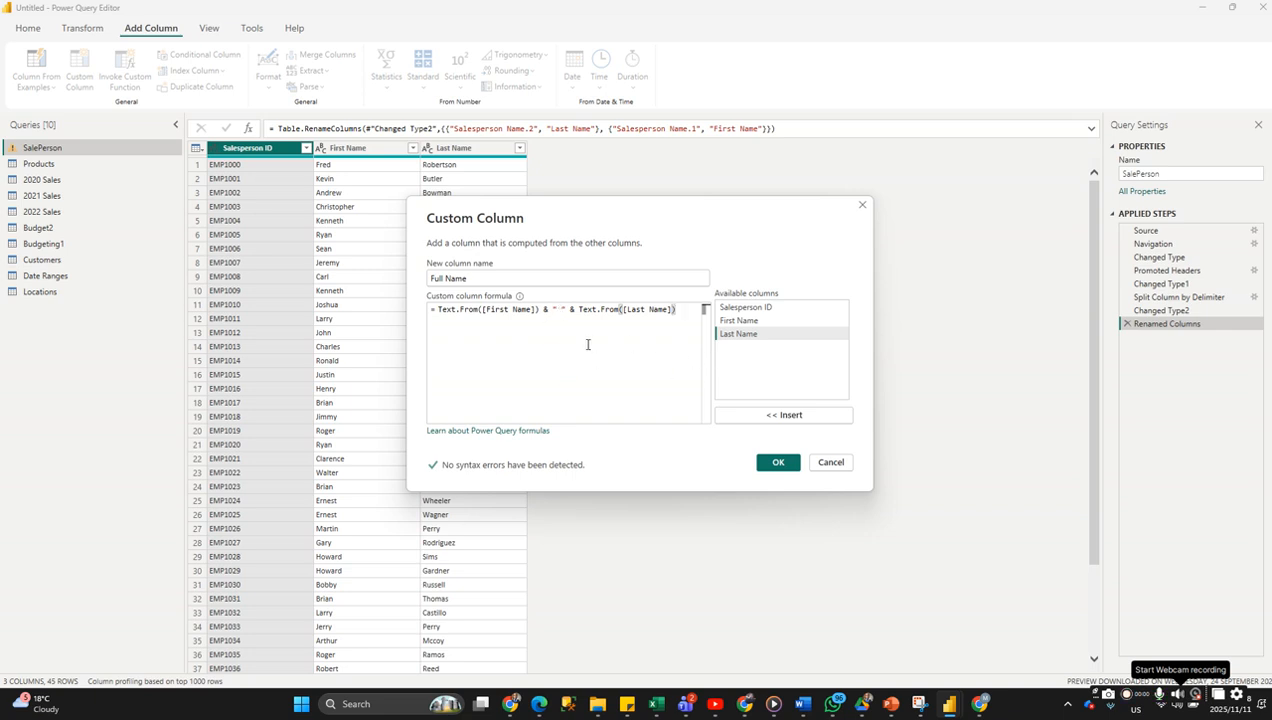
left_click(780, 462)
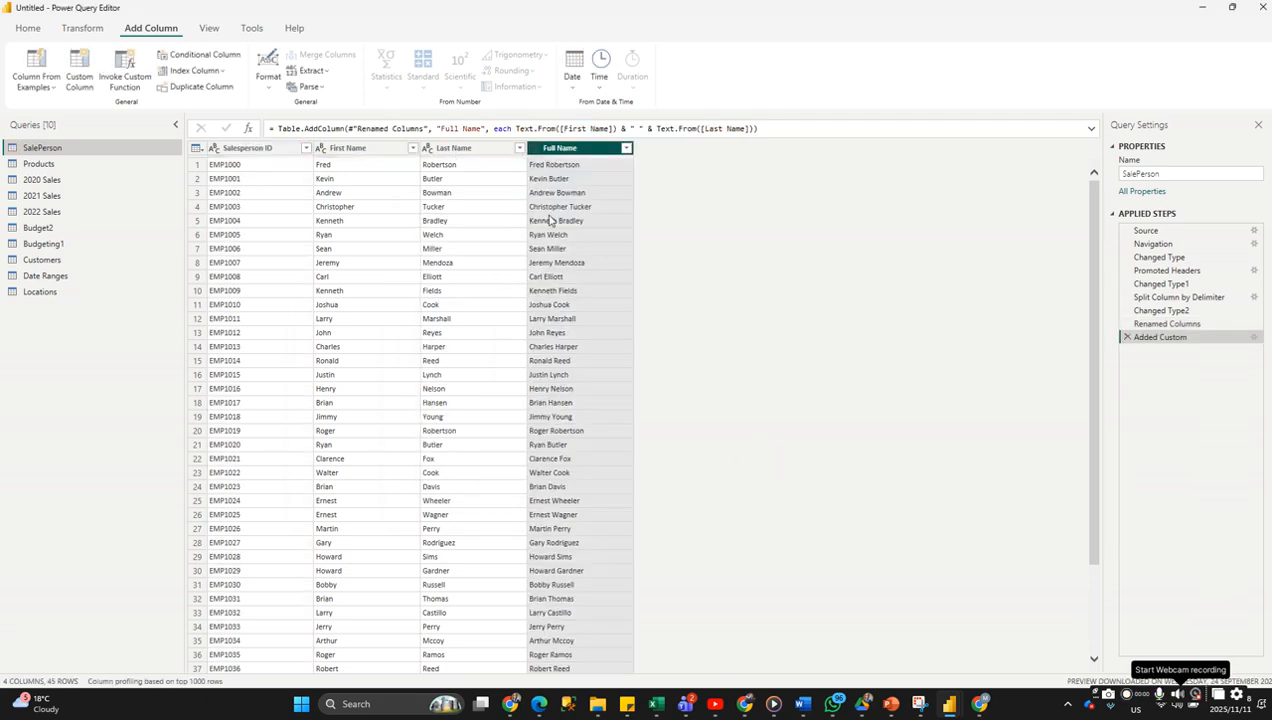
scroll(591, 303, "down", 3)
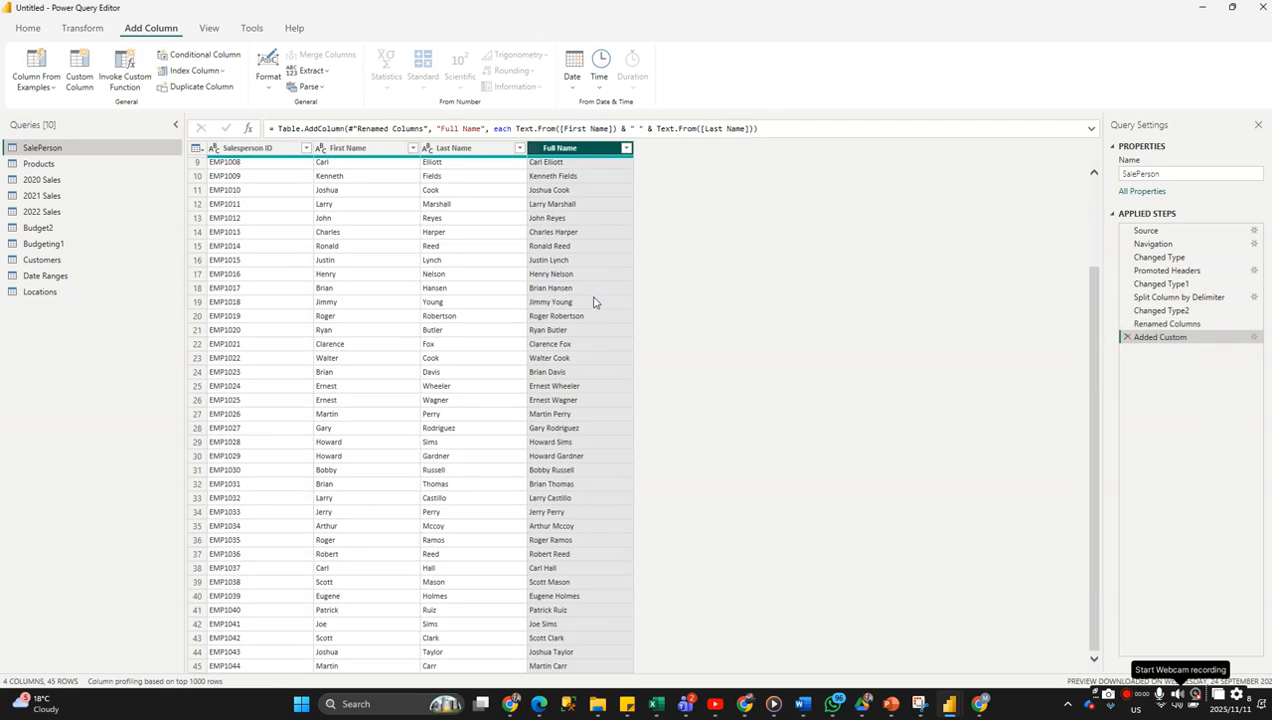
scroll(593, 302, "up", 3)
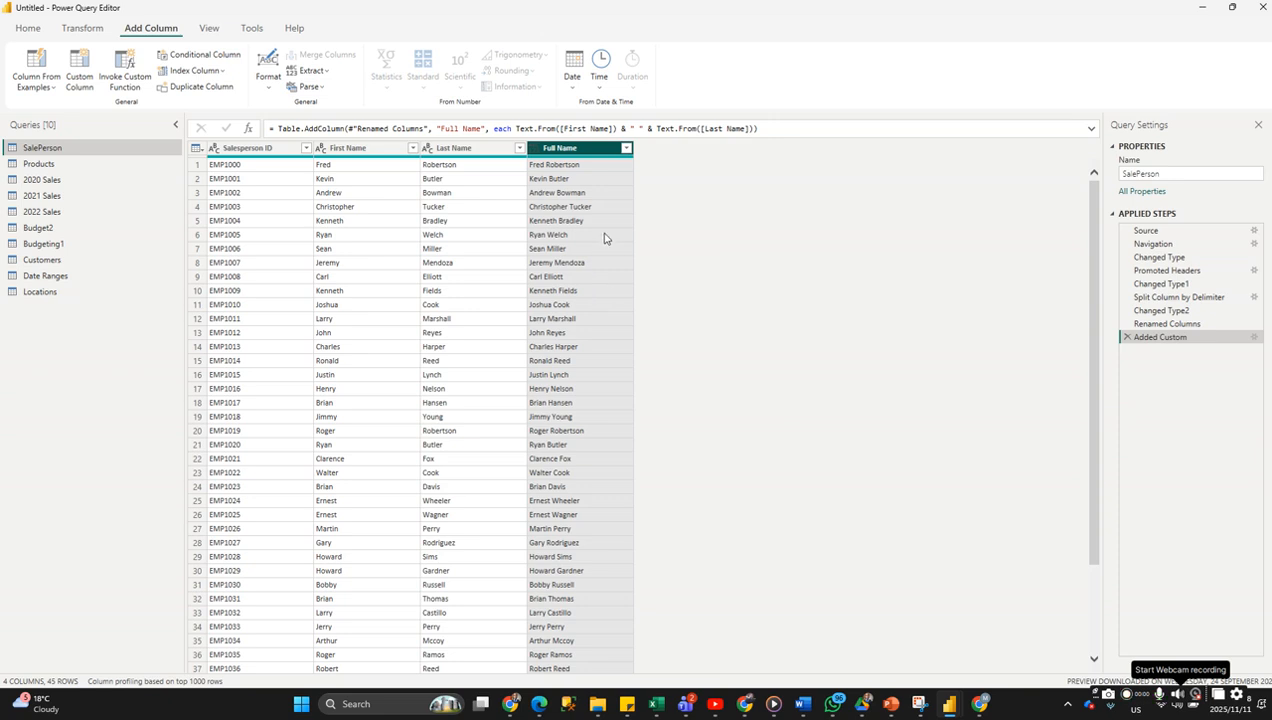
Add a column from examples based on all columns, using the first row's Full Name value as the sample.
left_click(49, 90)
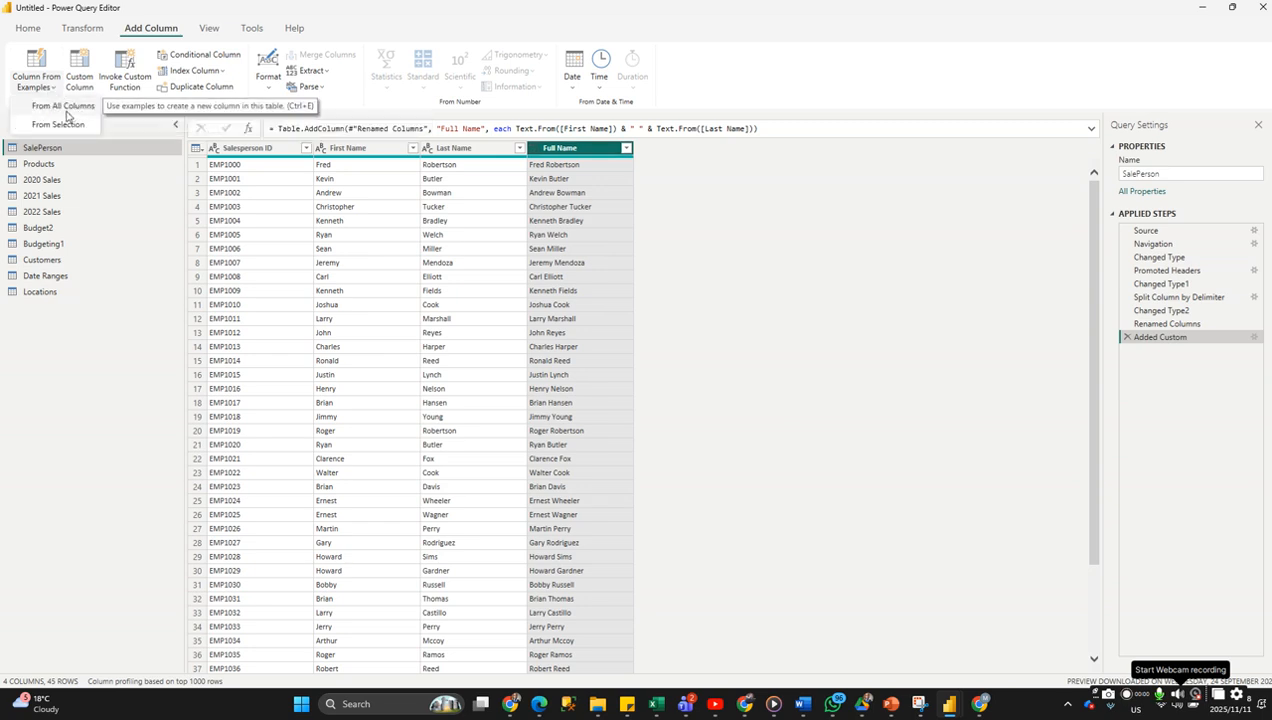
left_click(65, 108)
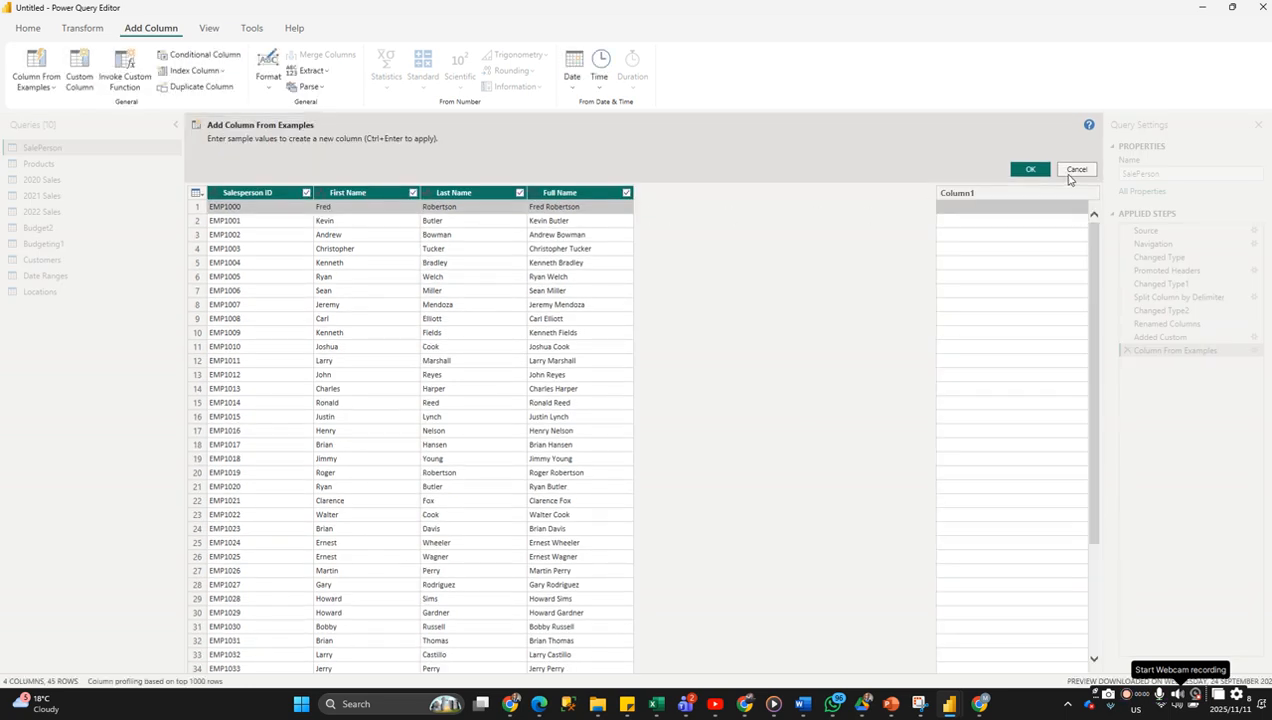
left_click(976, 214)
type("R")
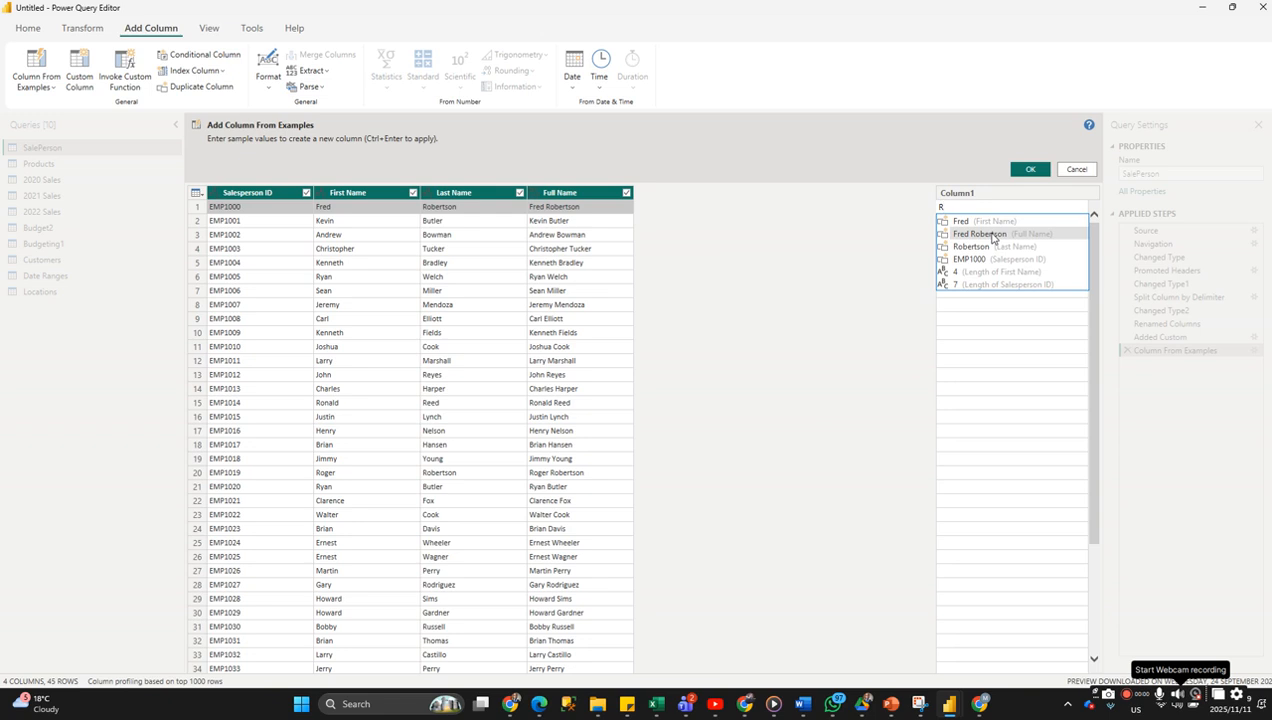
left_click(993, 235)
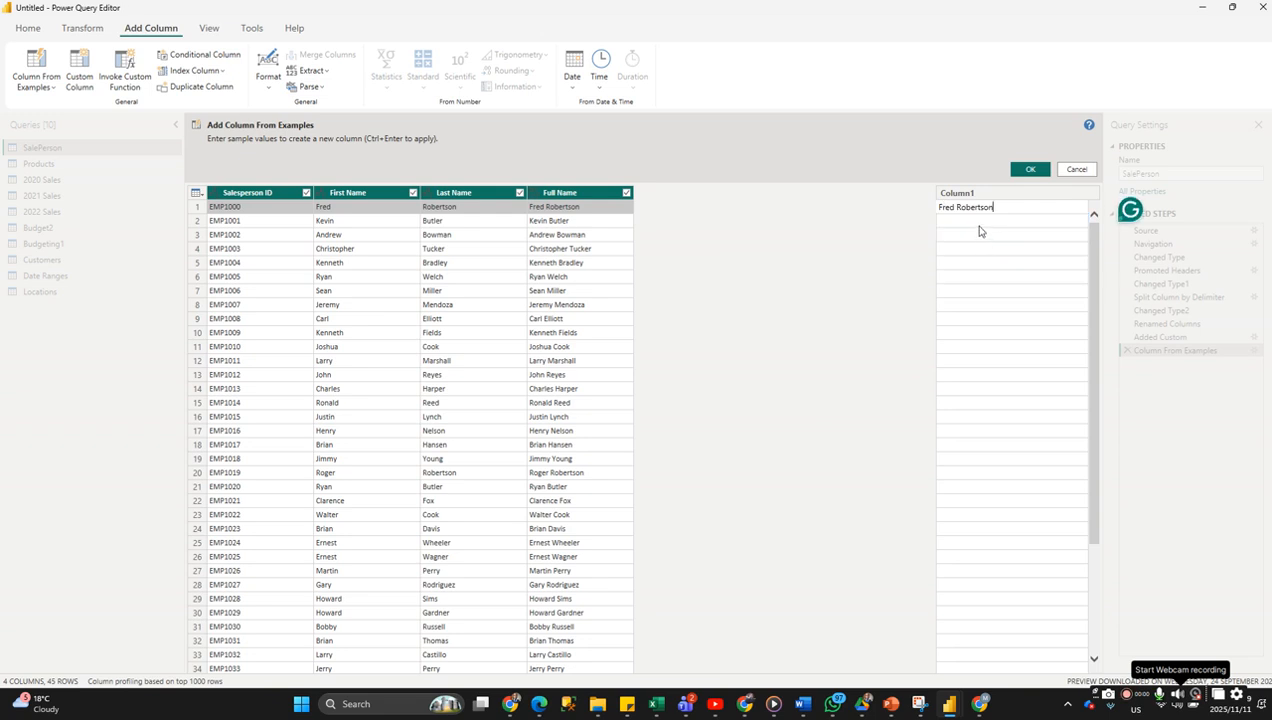
left_click(980, 221)
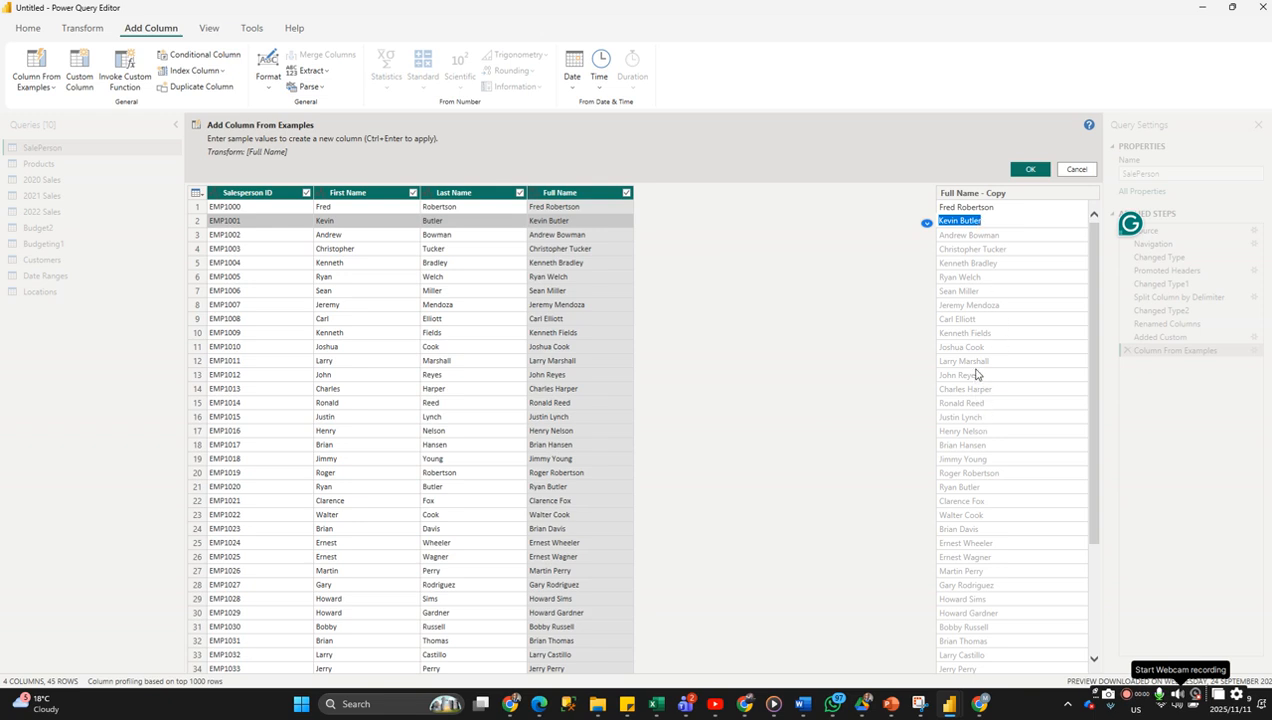
left_click(1031, 170)
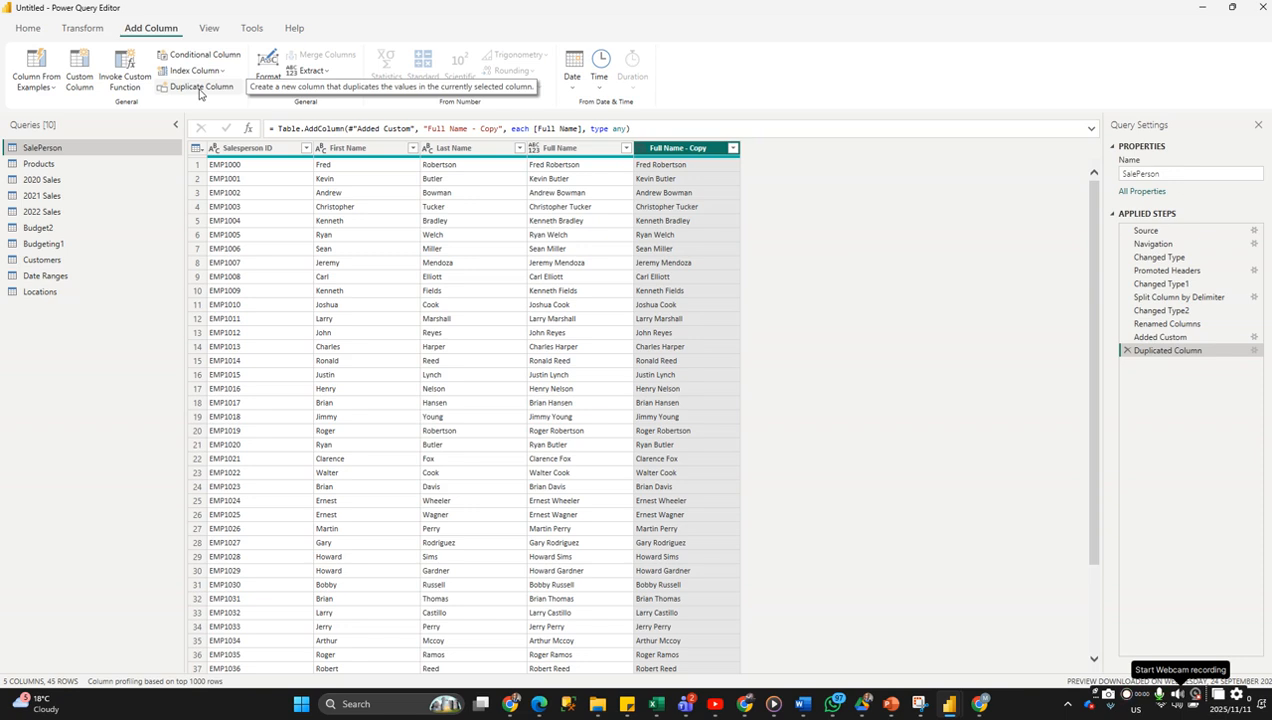
Add an index column starting from 1 to the SalePerson query and delete the resulting Added Index step.
left_click(223, 74)
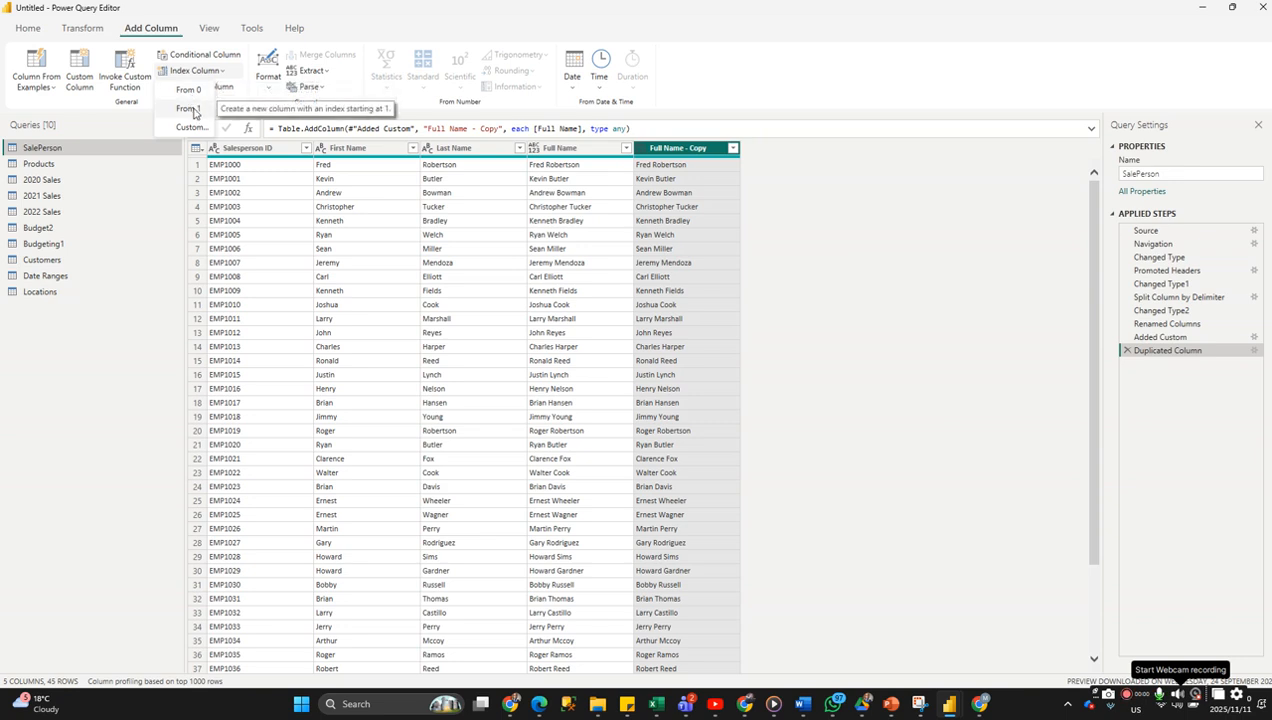
left_click(194, 112)
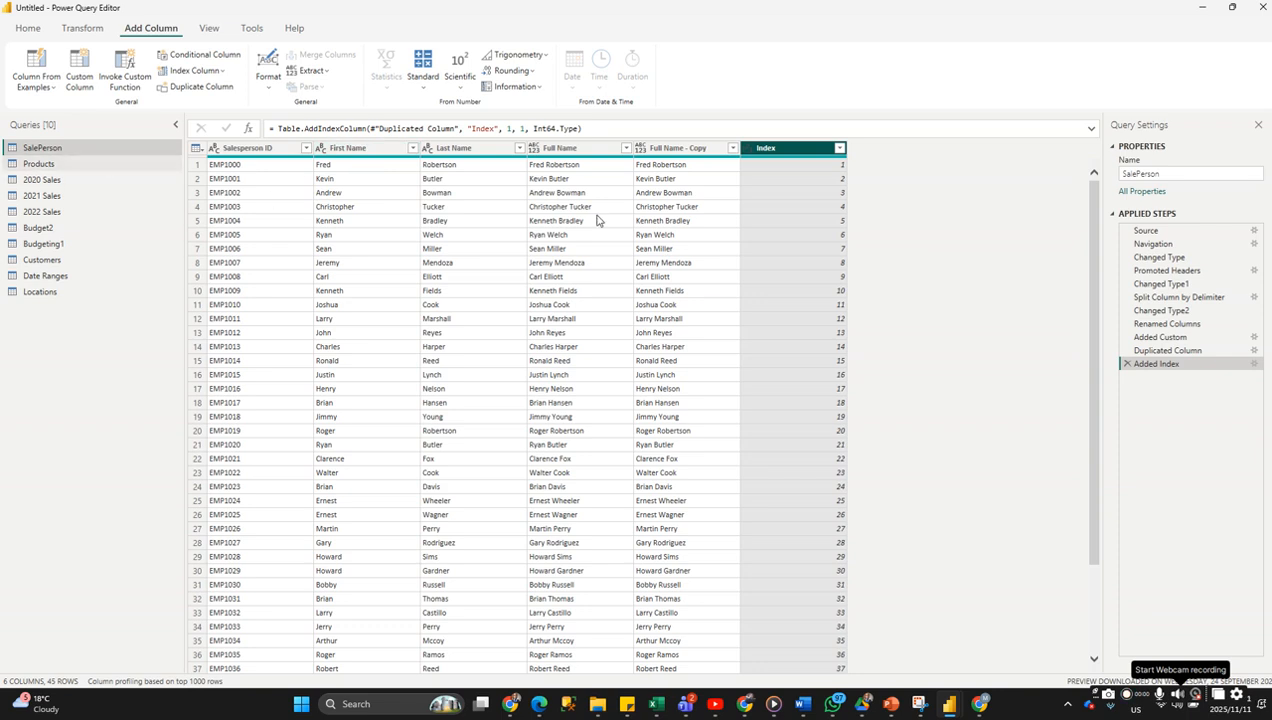
left_click(1126, 364)
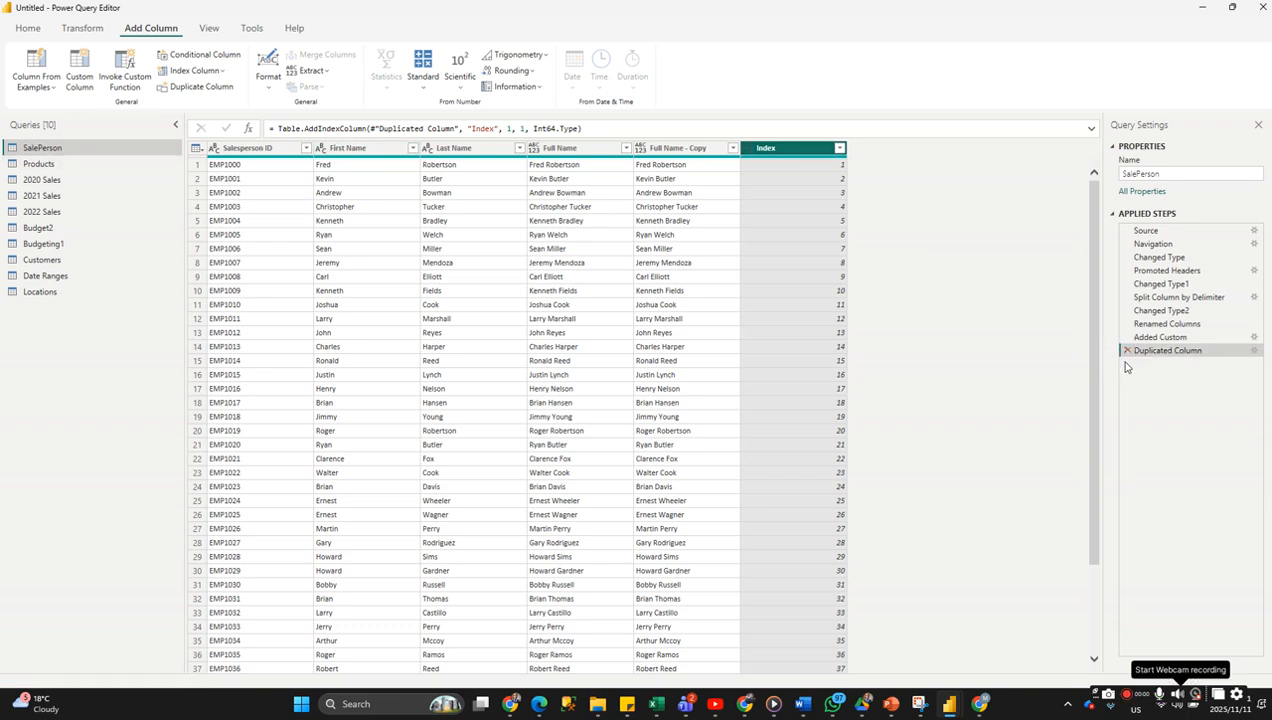
Delete the SalePerson query's applied steps from Duplicated Column back through Split Column by Delimiter, and select the Salesperson Name column.
left_click(1125, 350)
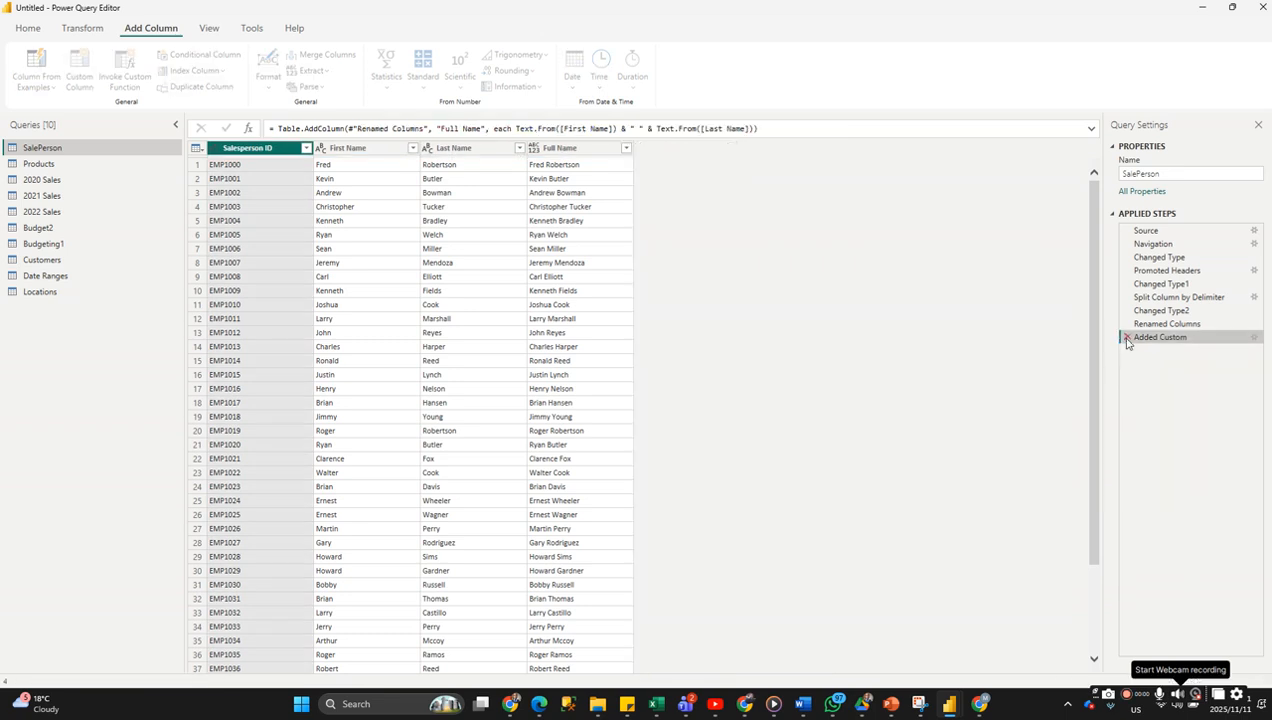
left_click(1126, 337)
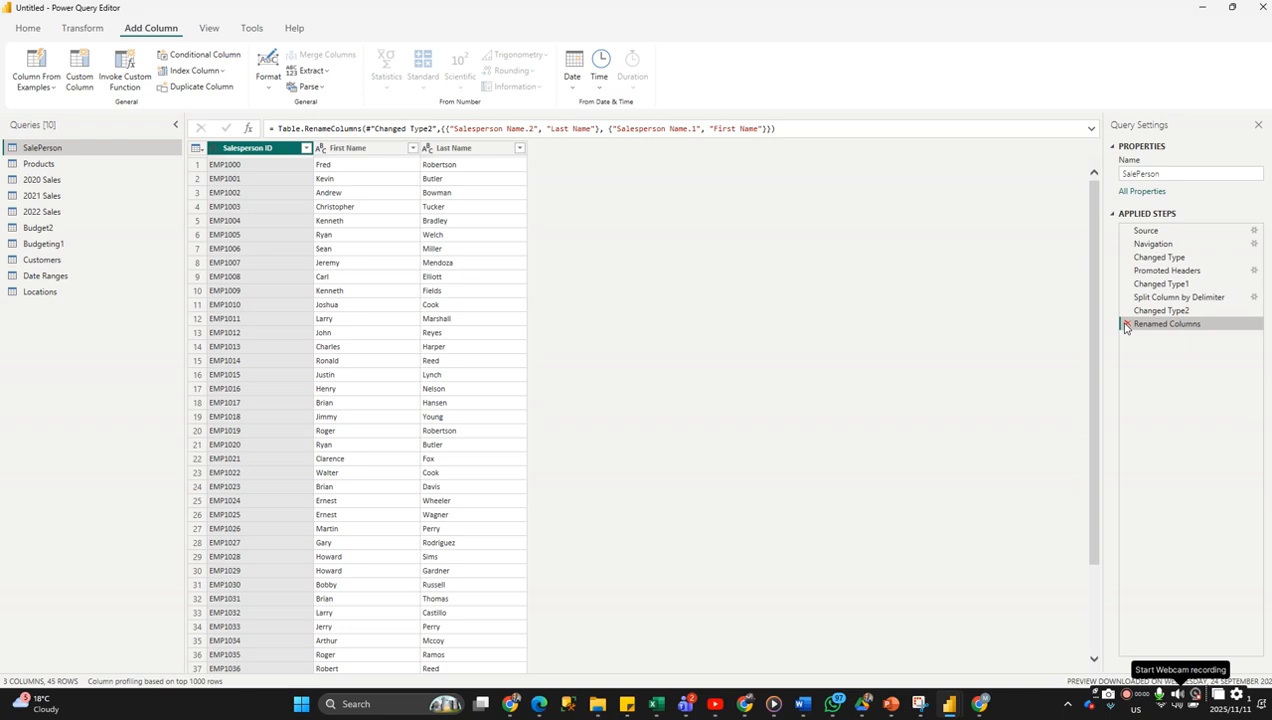
left_click(1127, 324)
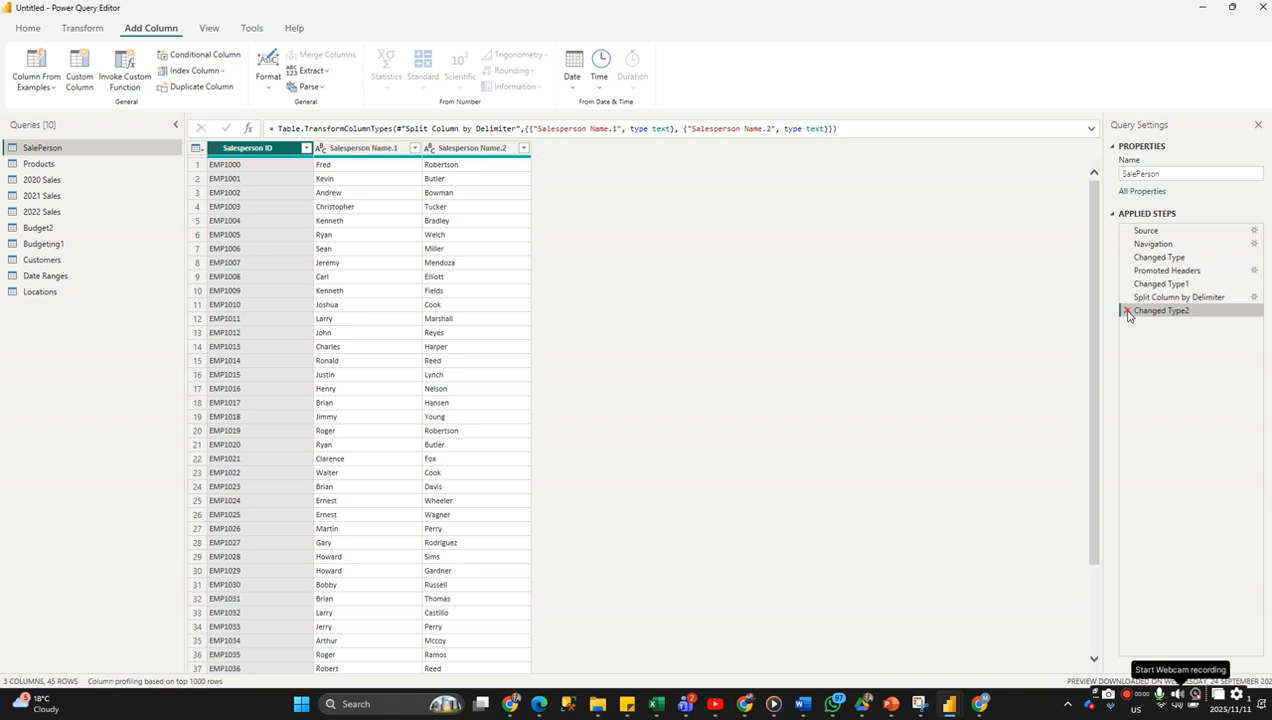
left_click(1127, 313)
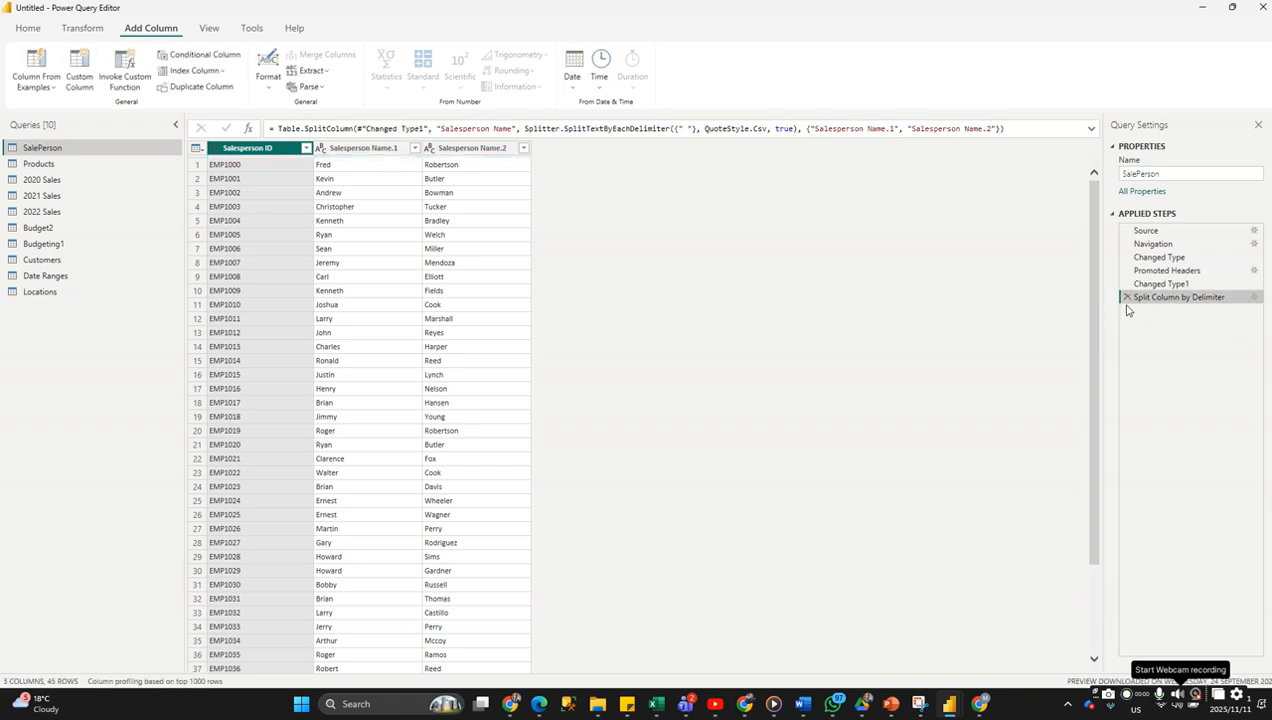
left_click(1127, 298)
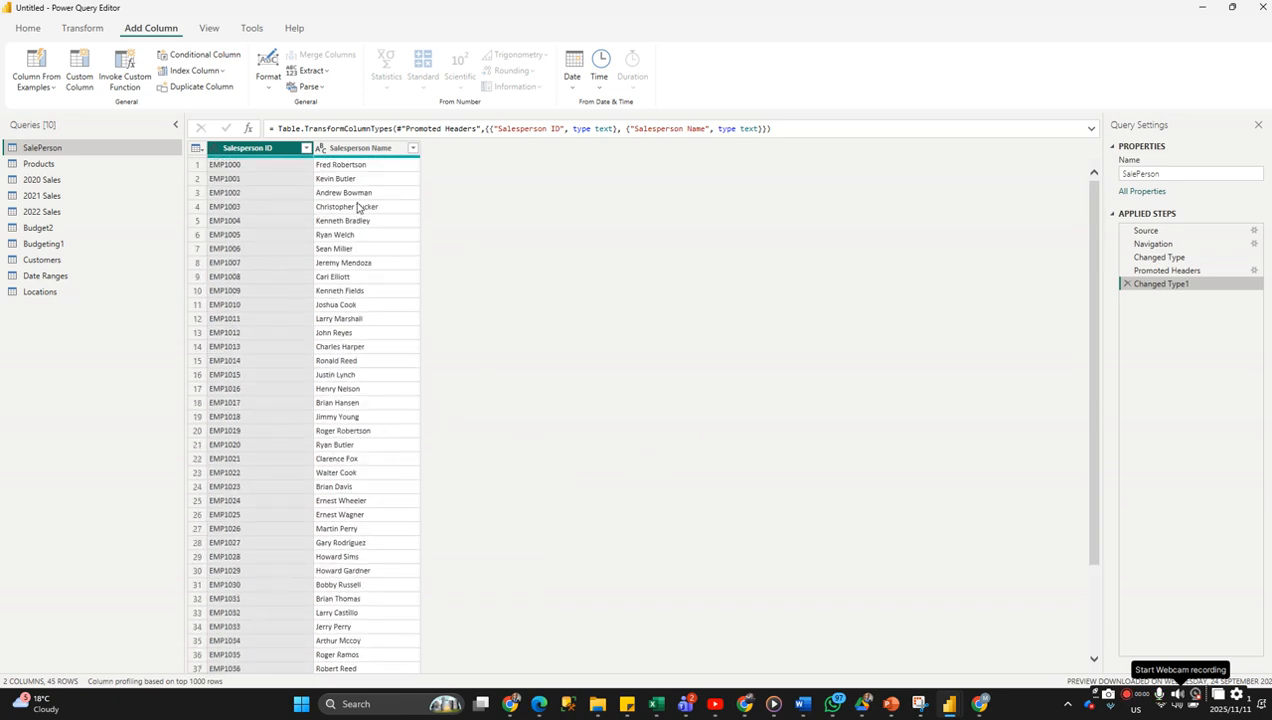
left_click(352, 151)
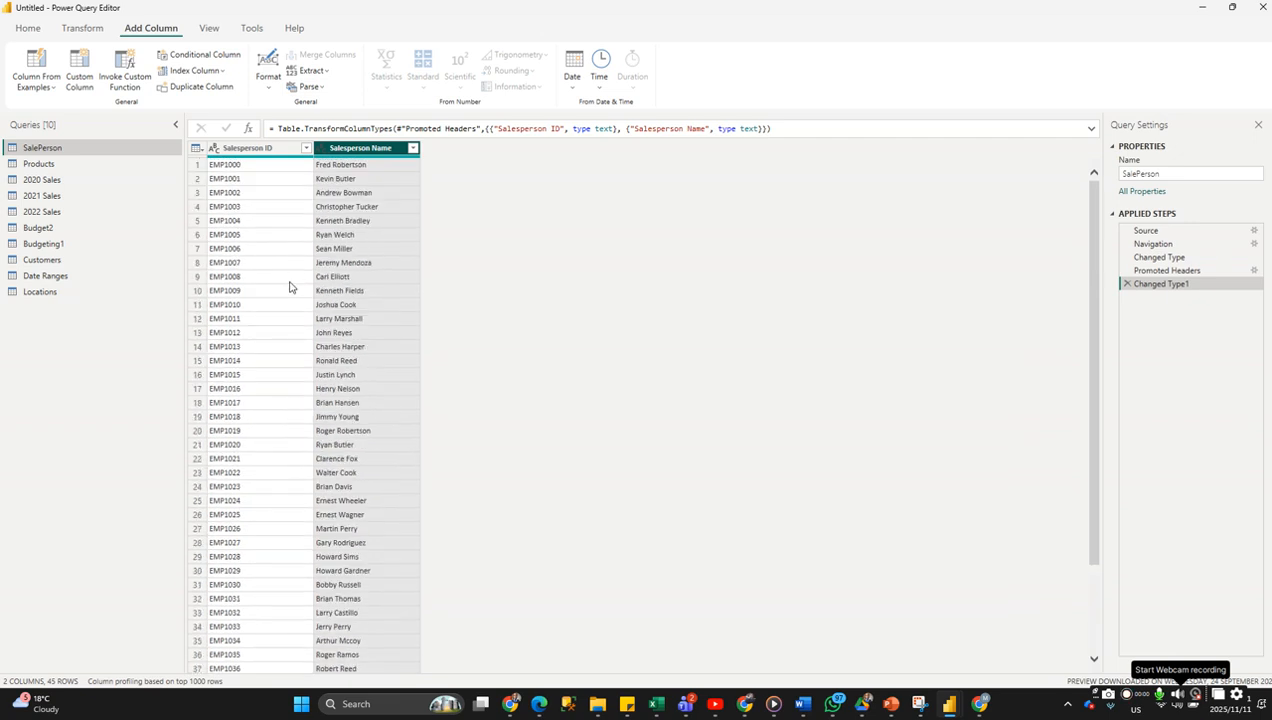
Change the Cost column in the Products query to Fixed decimal number, adding the conversion as a new step.
left_click(66, 165)
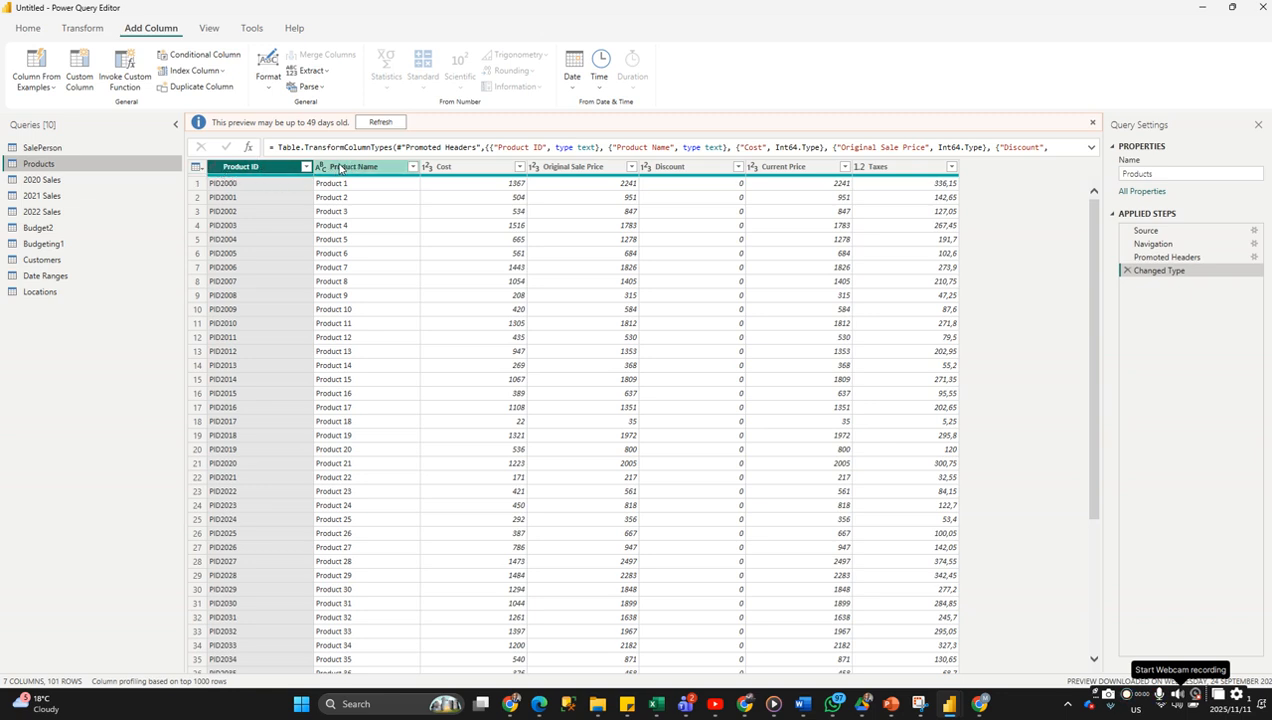
left_click(425, 167)
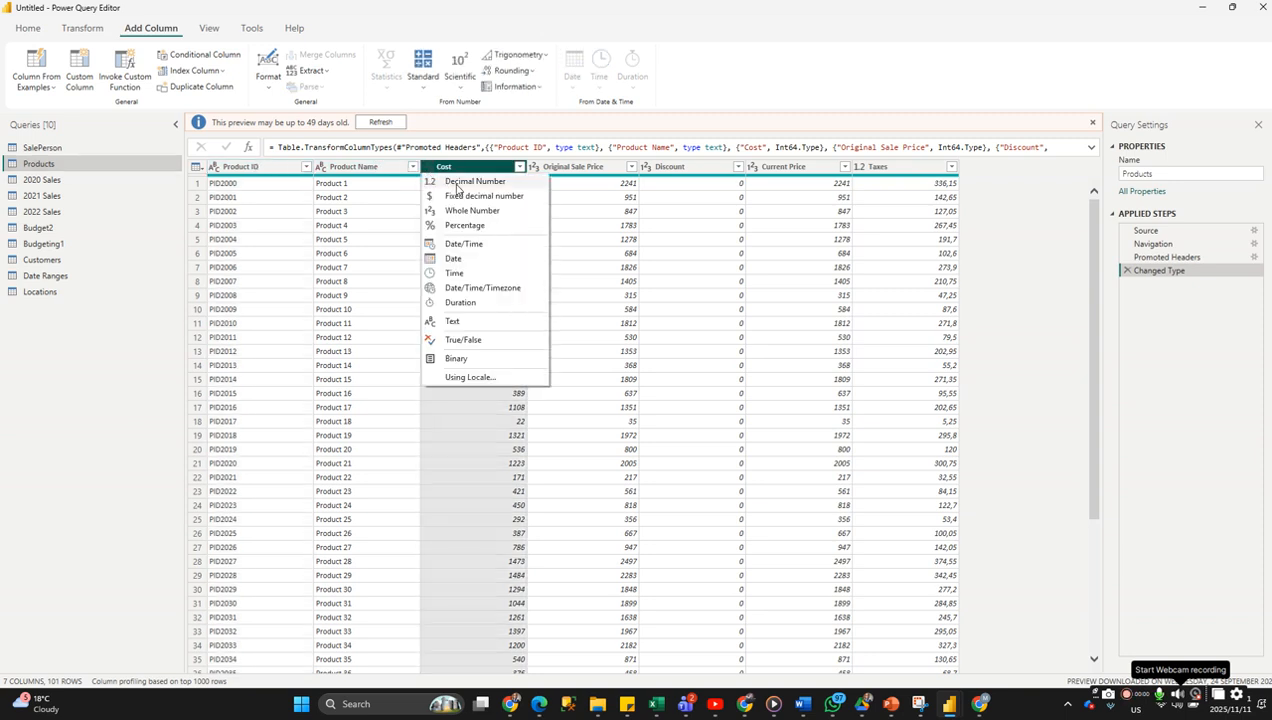
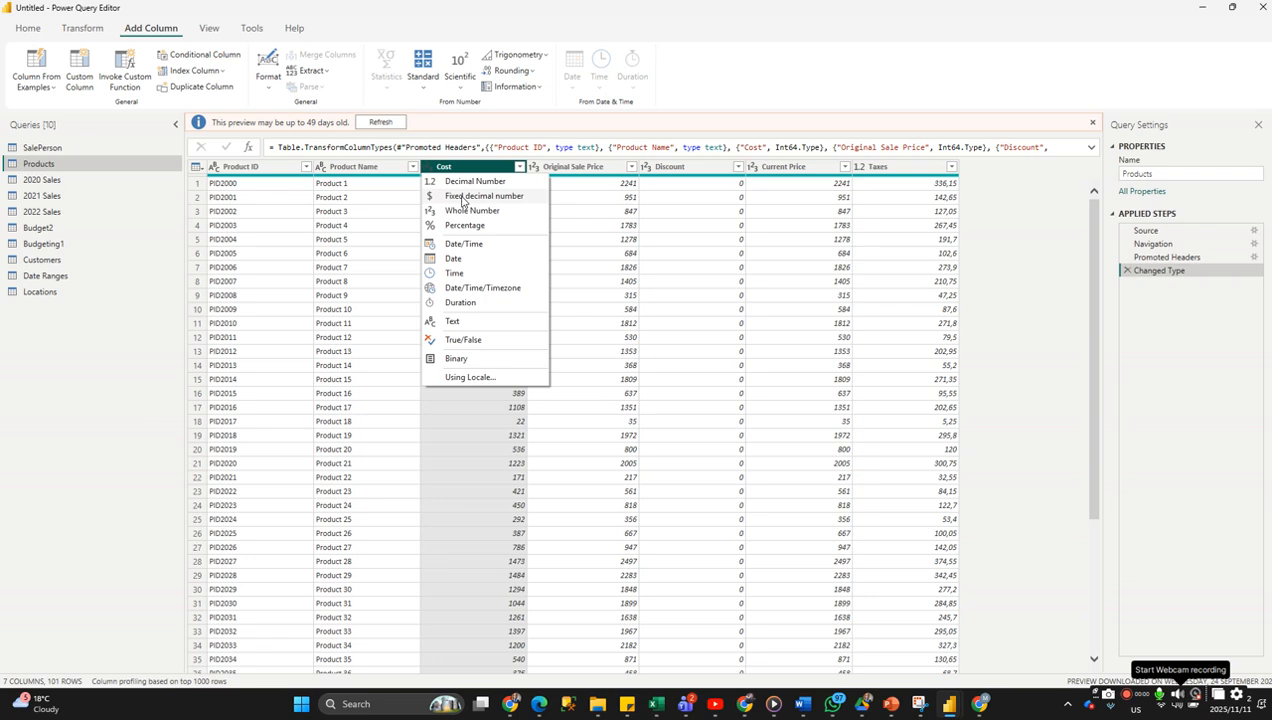
left_click(463, 198)
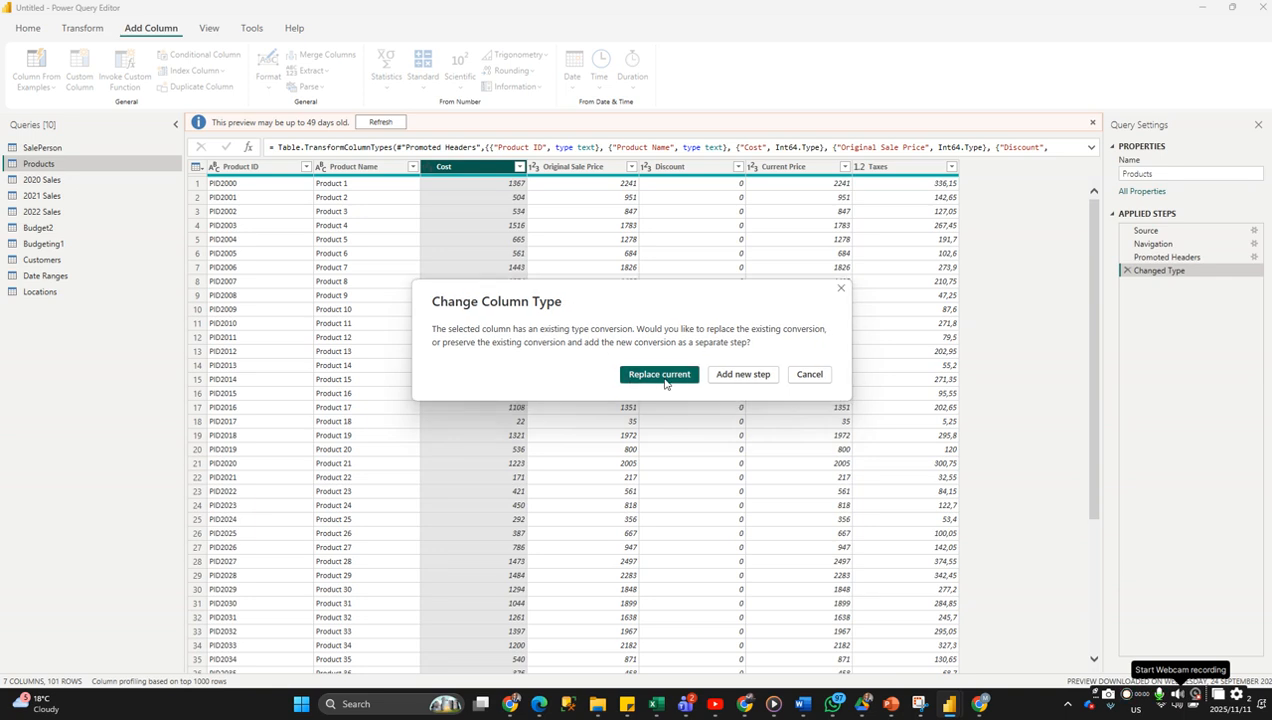
left_click(740, 378)
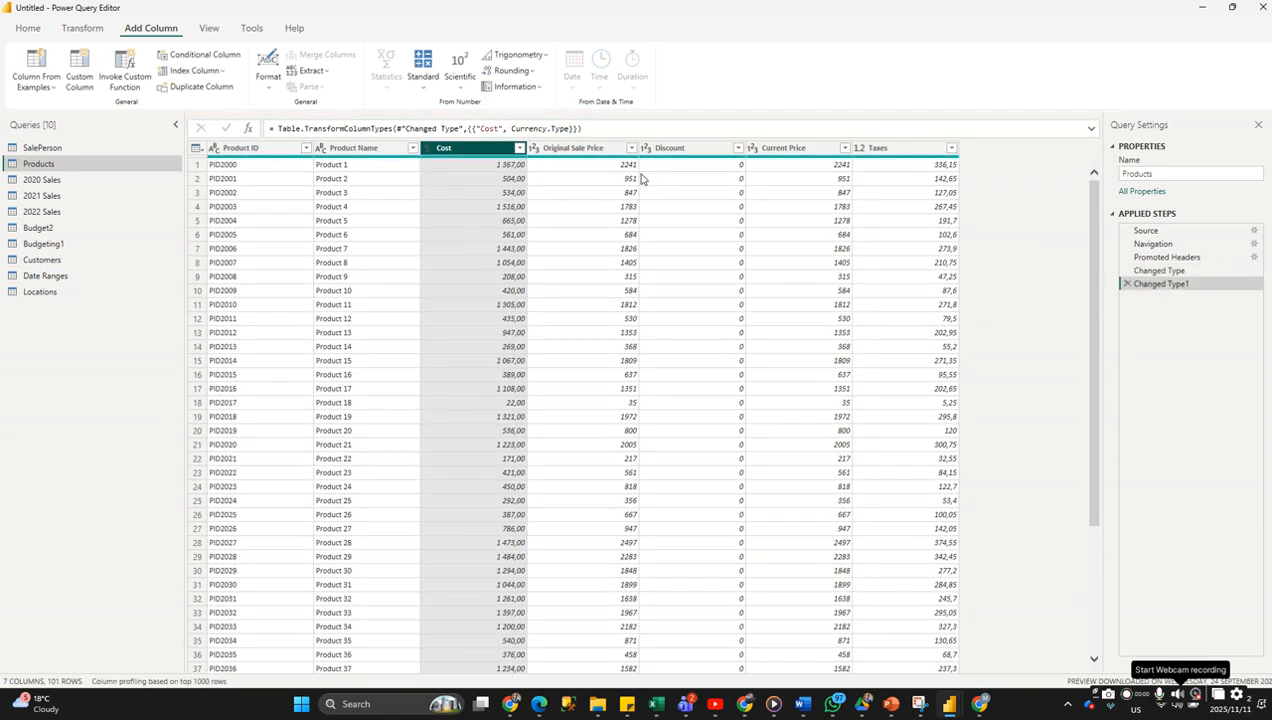
Change the Original Sale Price, Current Price and Taxes columns in the Products query to Fixed decimal number.
left_click(535, 149)
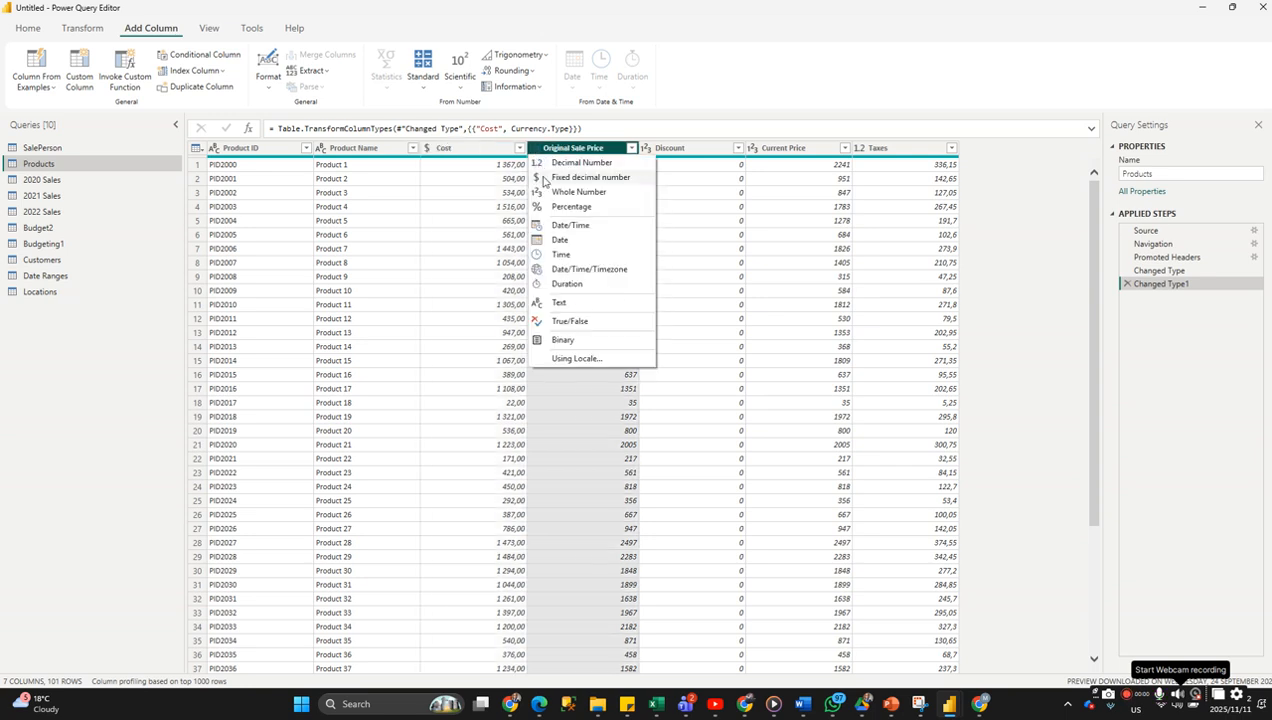
left_click(548, 180)
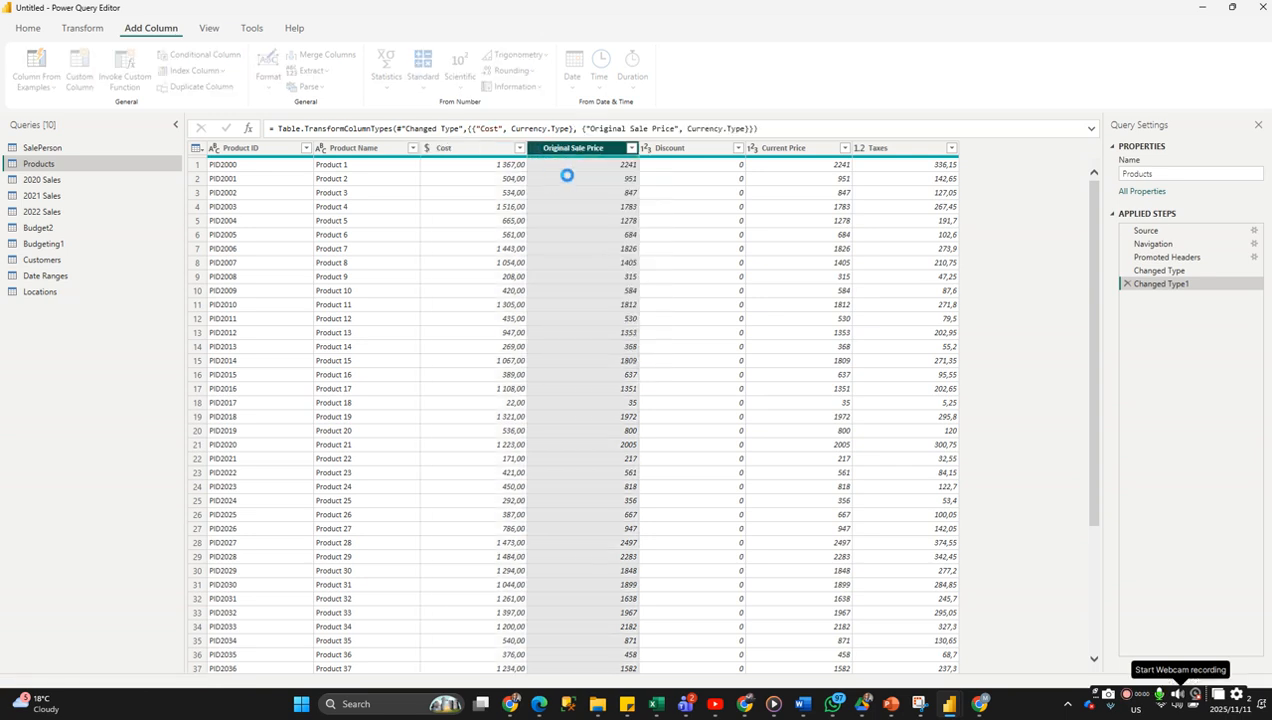
left_click(753, 149)
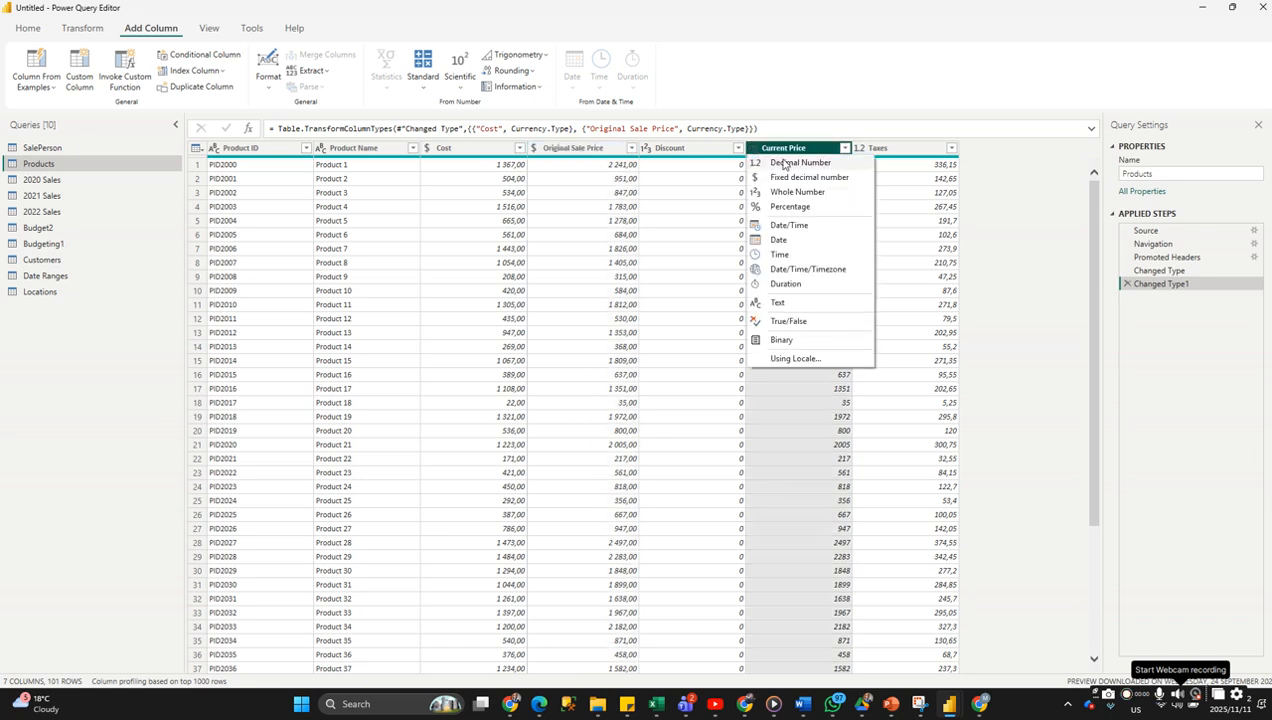
left_click(798, 178)
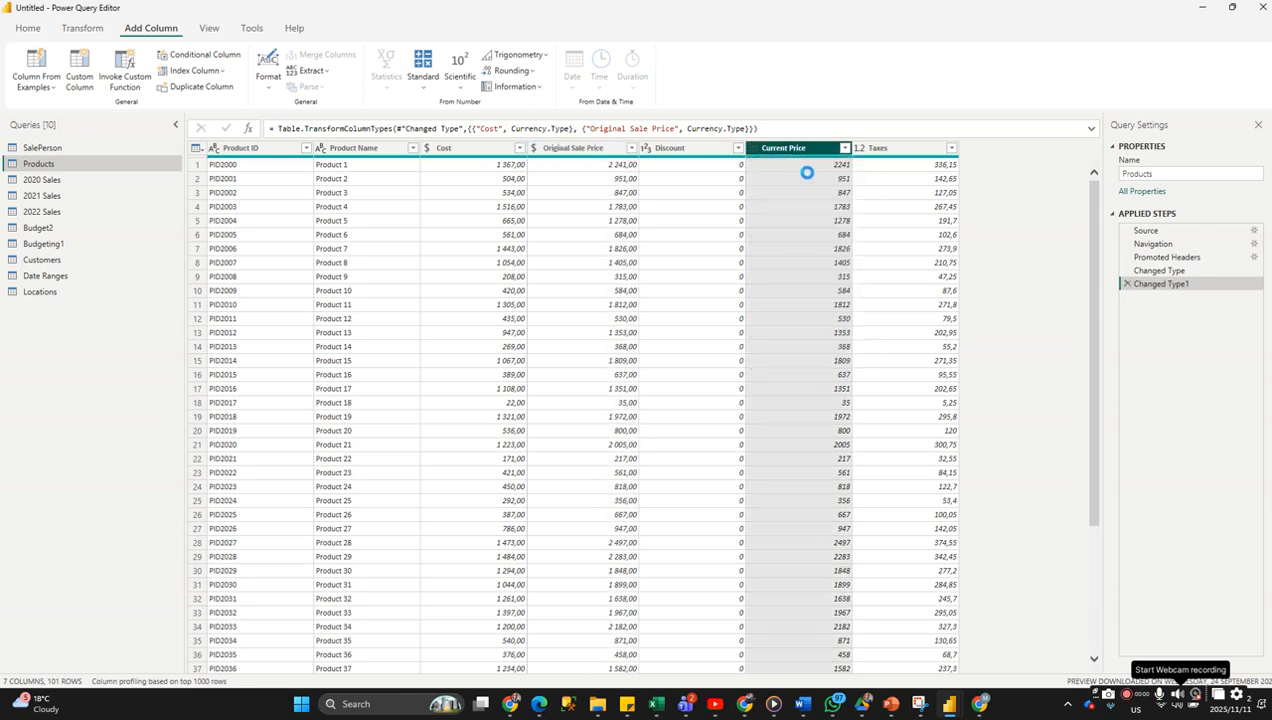
left_click(858, 149)
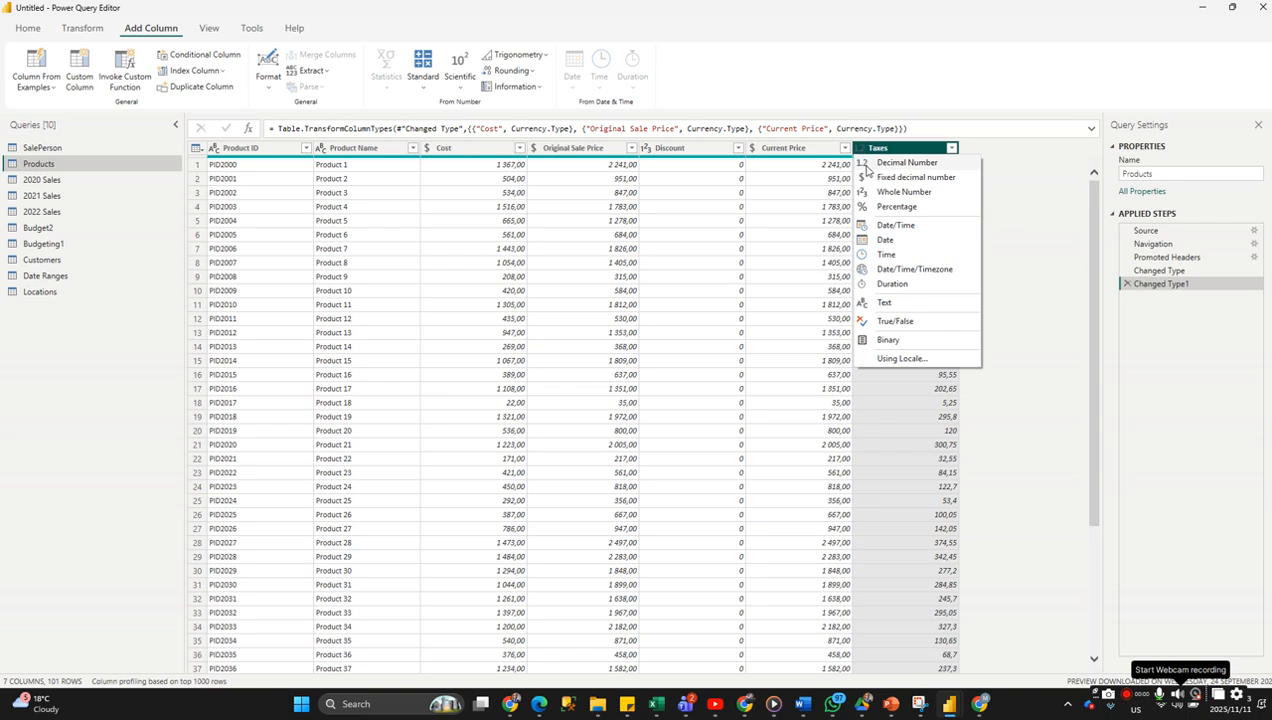
left_click(874, 178)
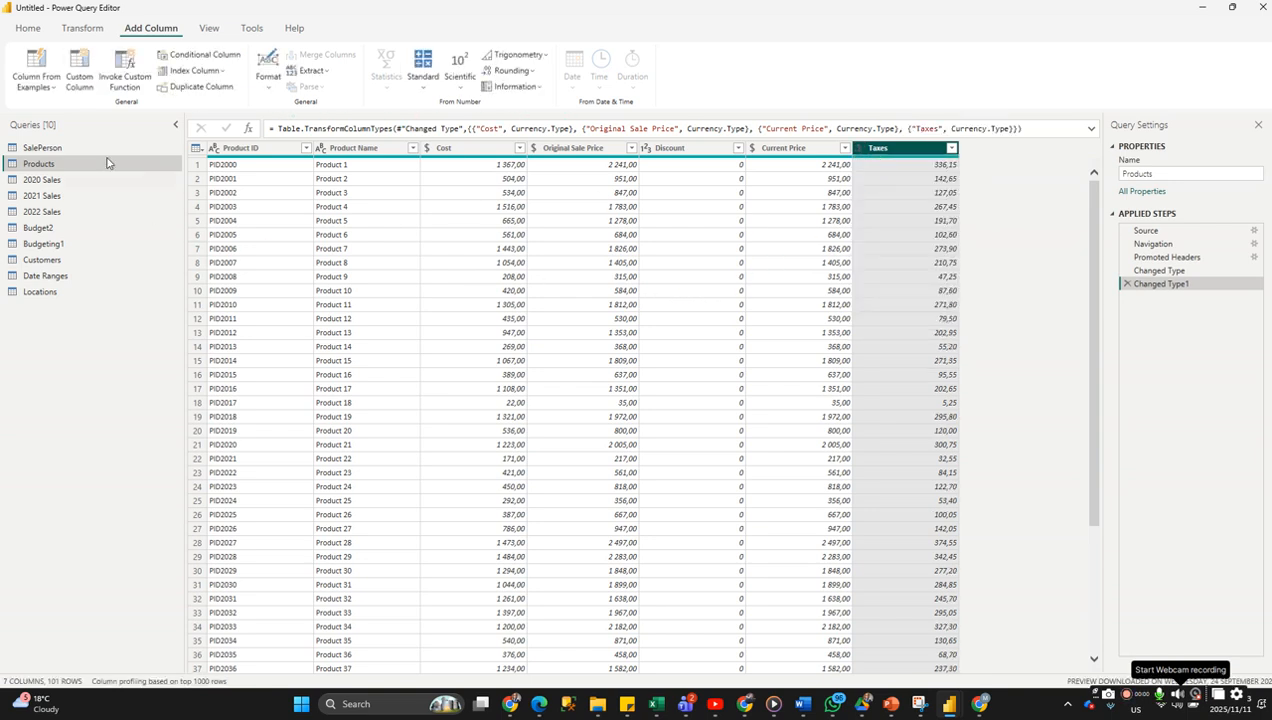
Look through the 2020 Sales and Budget2 queries, and rename the Budgeting1 query as Budget1.
left_click(85, 180)
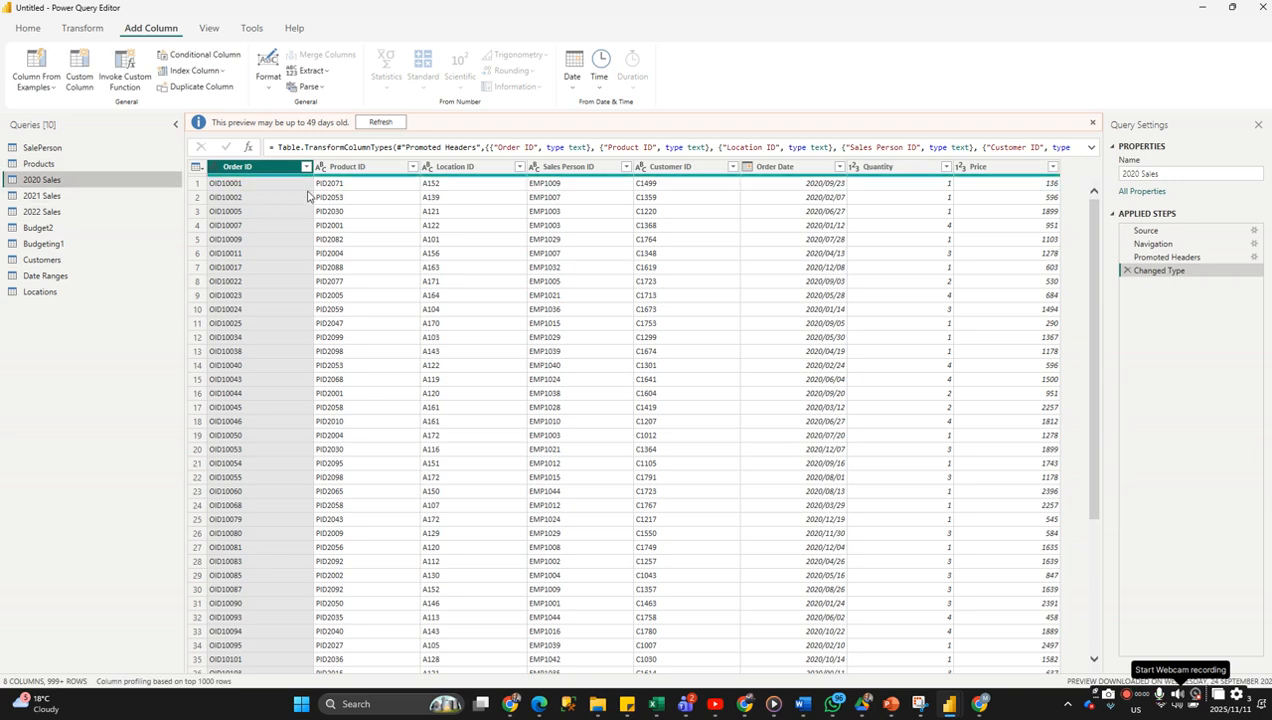
left_click_drag(66, 180, 70, 210)
left_click(76, 231)
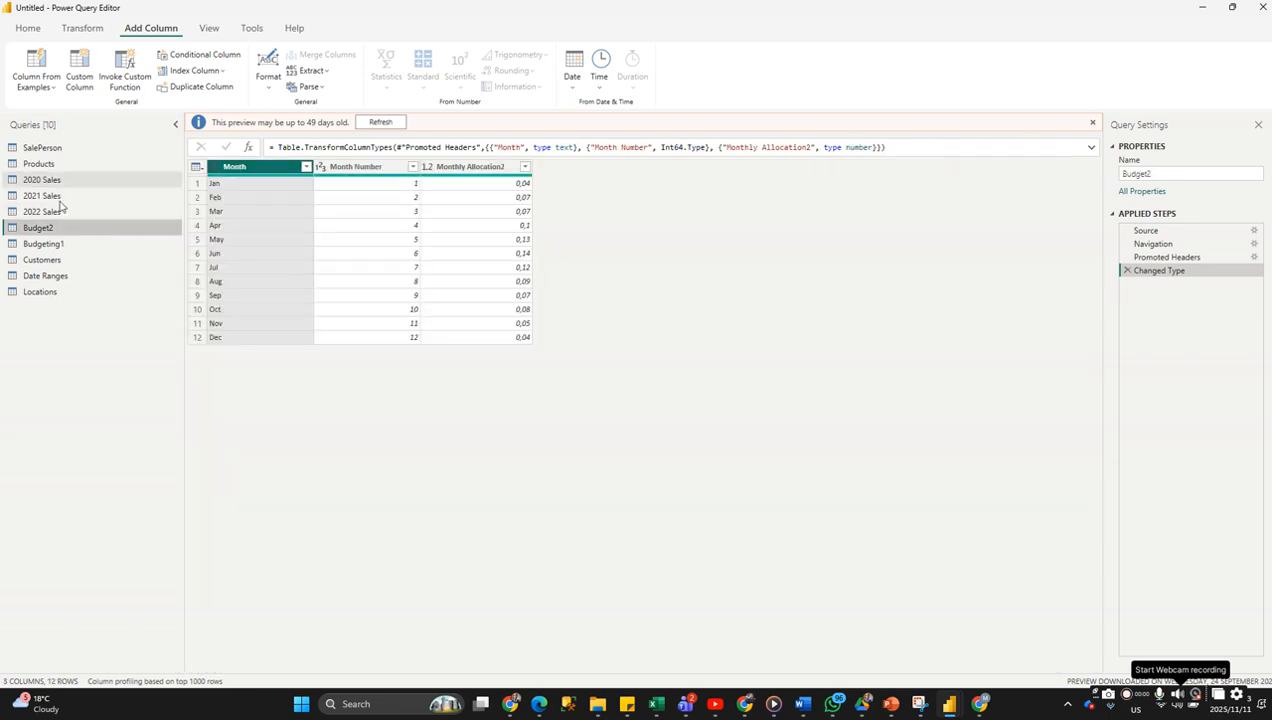
left_click(70, 250)
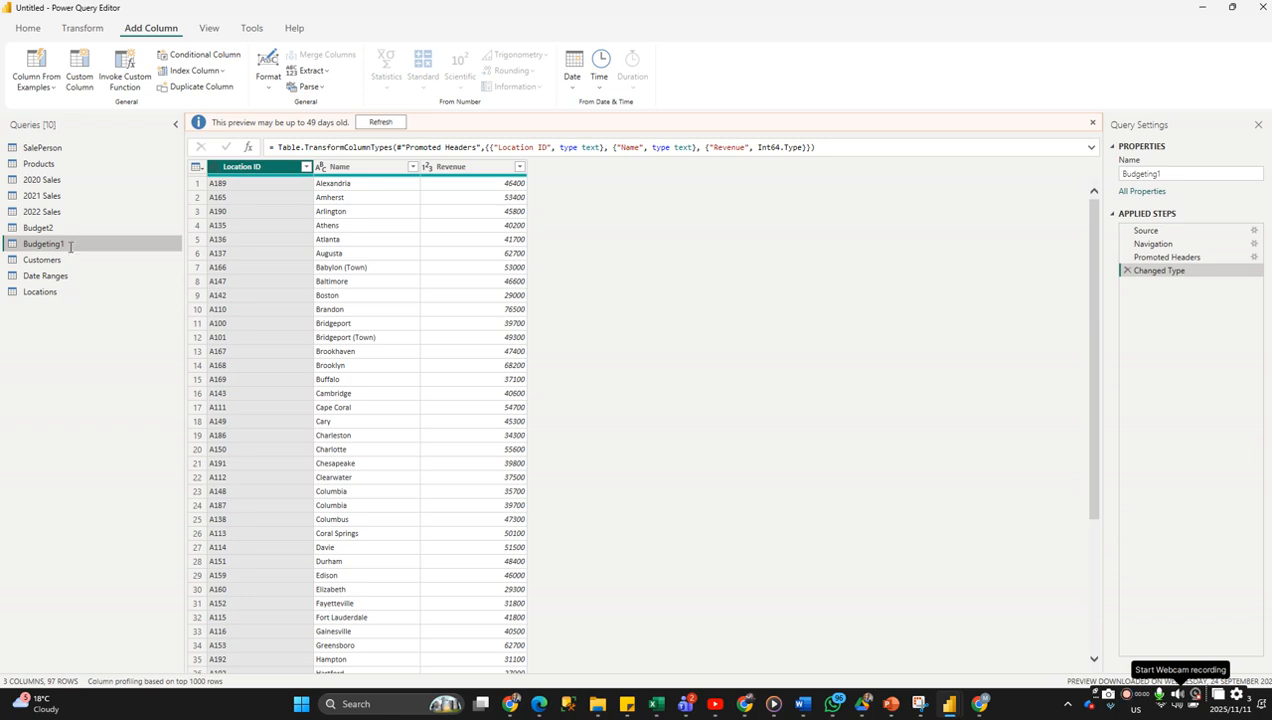
double_click(70, 246)
key("End")
key("BackSpace")
key("BackSpace")
key("BackSpace")
key("BackSpace")
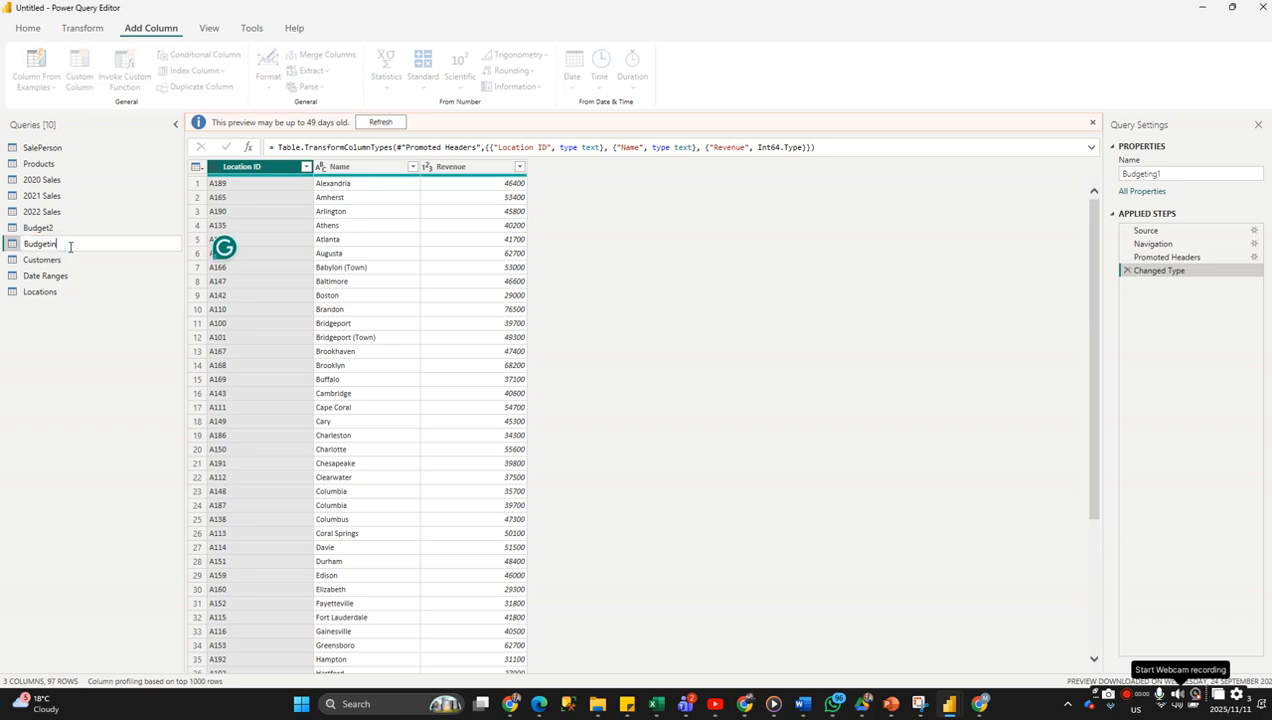
type("1")
key("Return")
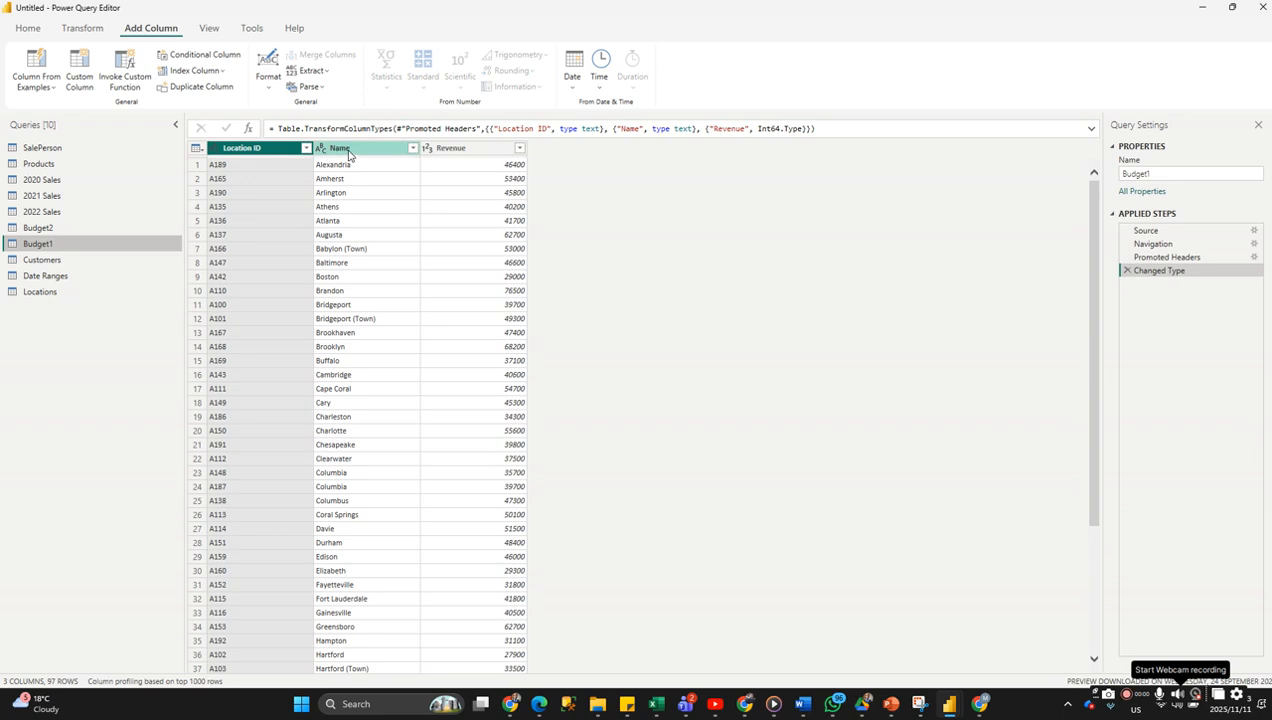
Change the Revenue column in the Budget1 query to Fixed decimal number, adding the conversion as a new step.
left_click(347, 152)
left_click(426, 152)
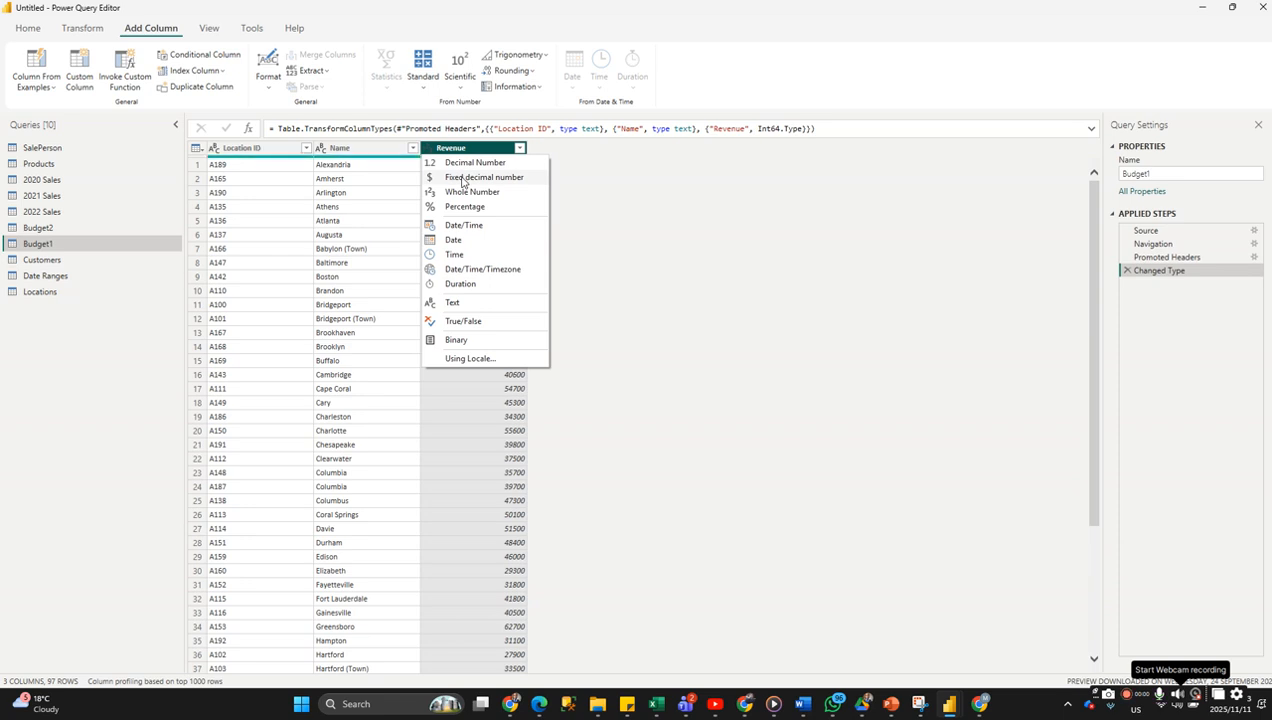
left_click(463, 180)
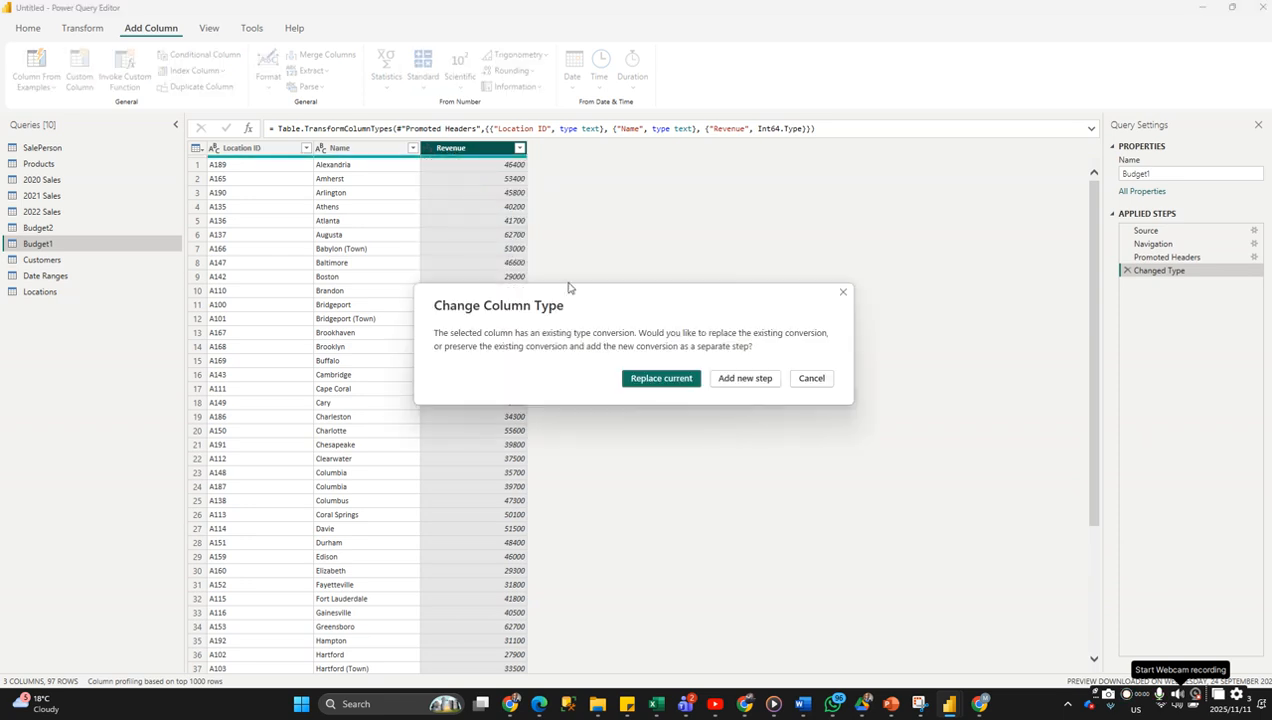
left_click(744, 378)
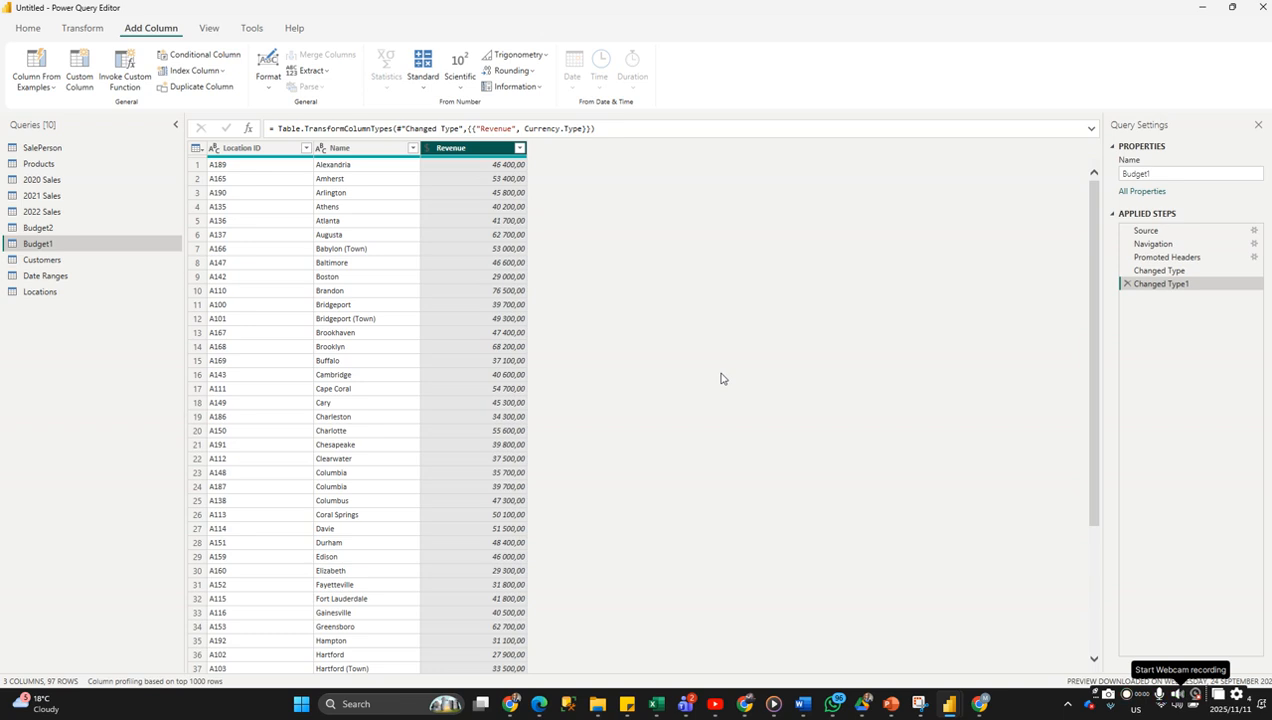
Split the Salesperson Name column in the SalePerson query by the space delimiter, at the right-most delimiter.
left_click(60, 149)
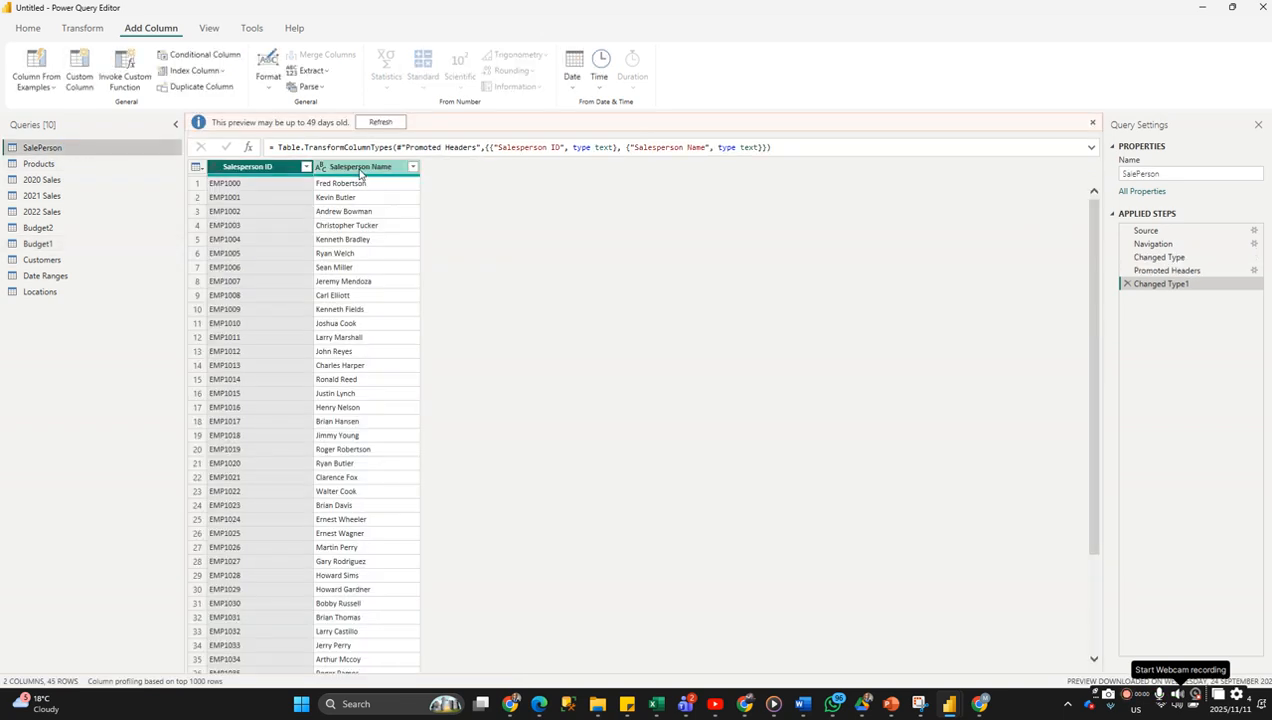
left_click(361, 168)
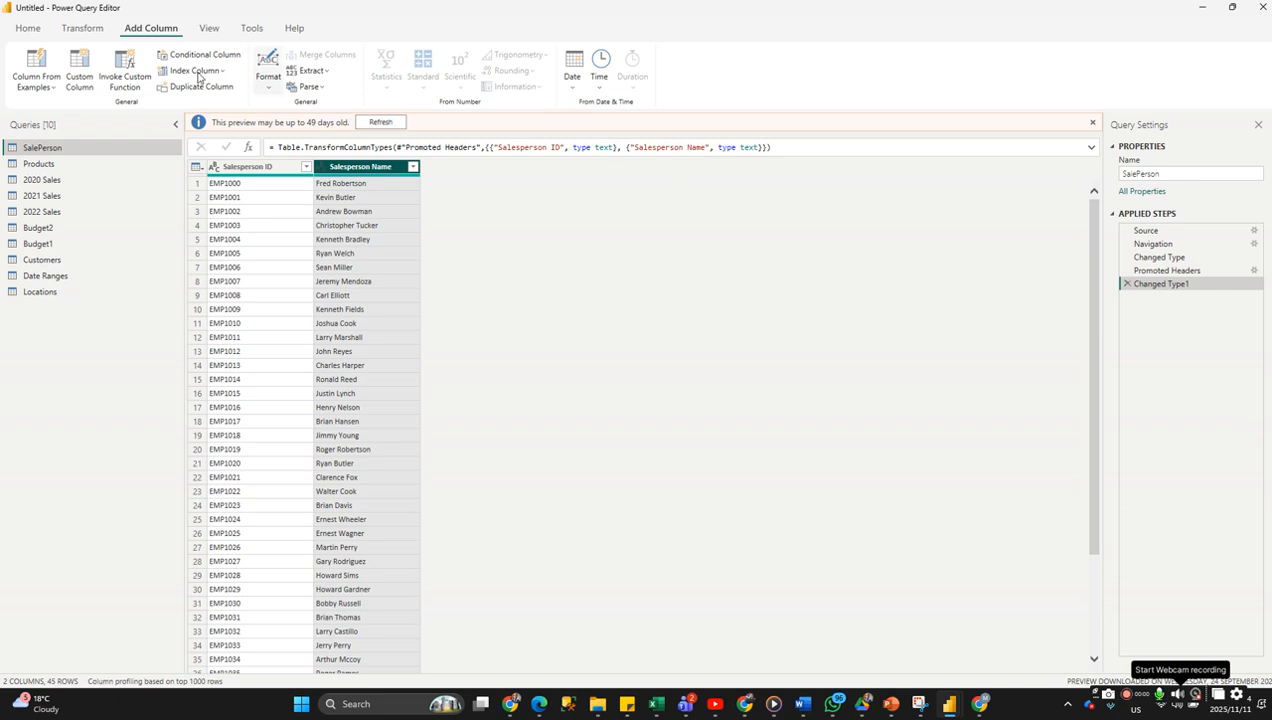
left_click(69, 34)
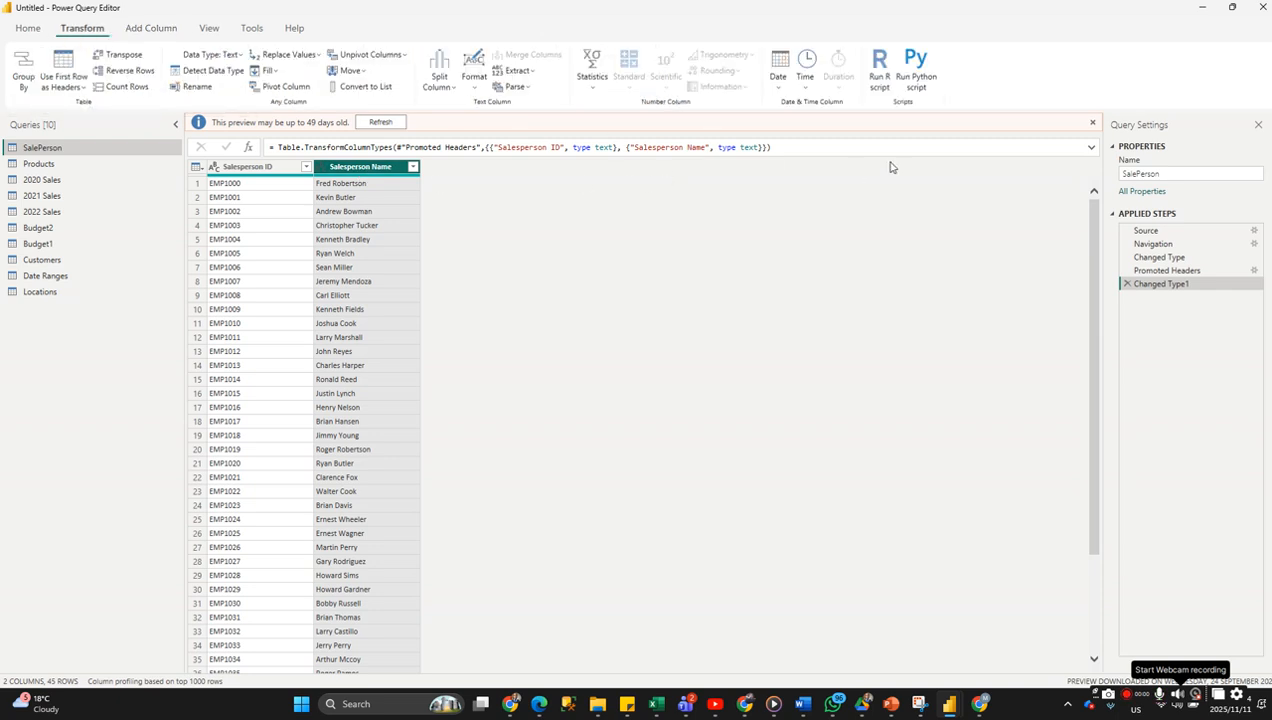
left_click(43, 34)
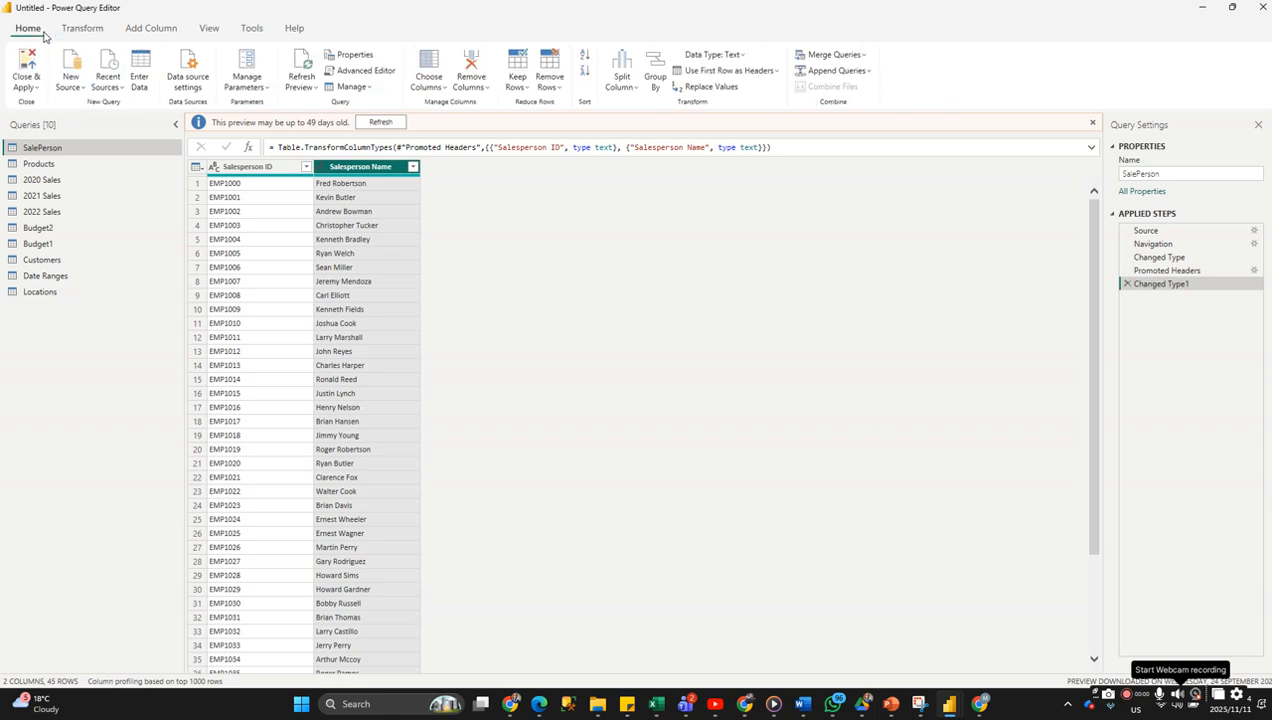
left_click(634, 91)
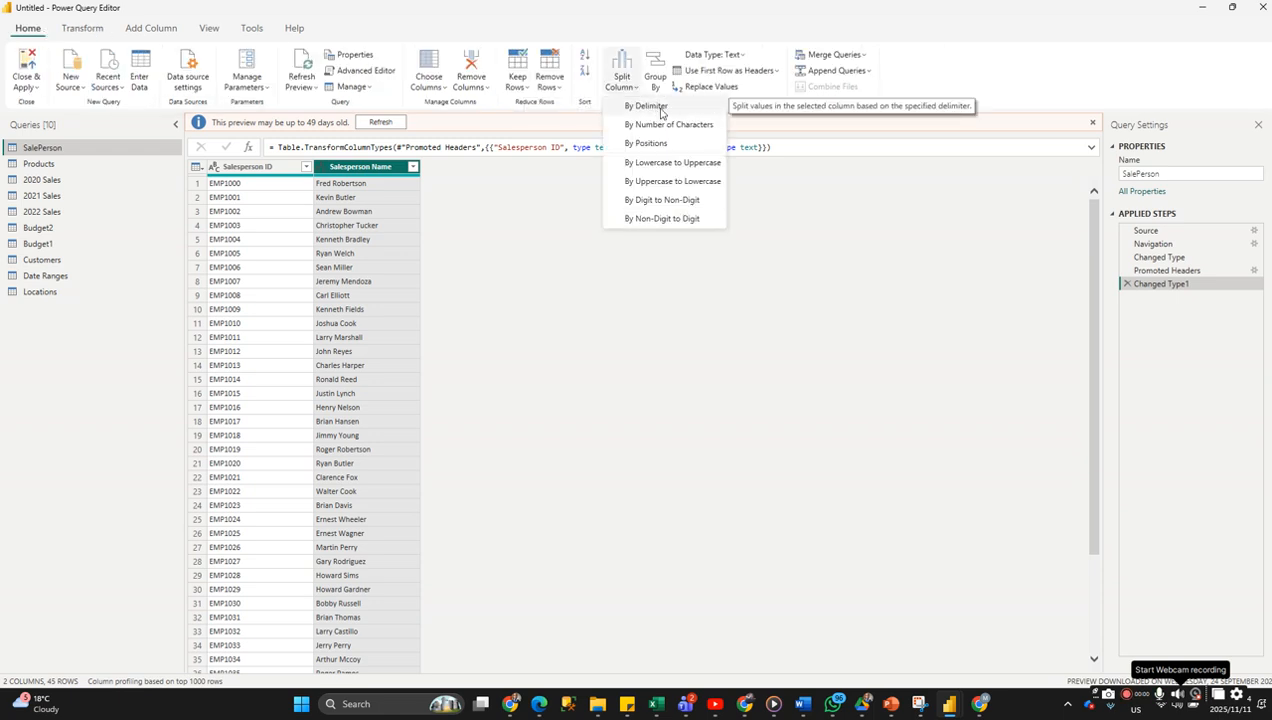
left_click(660, 110)
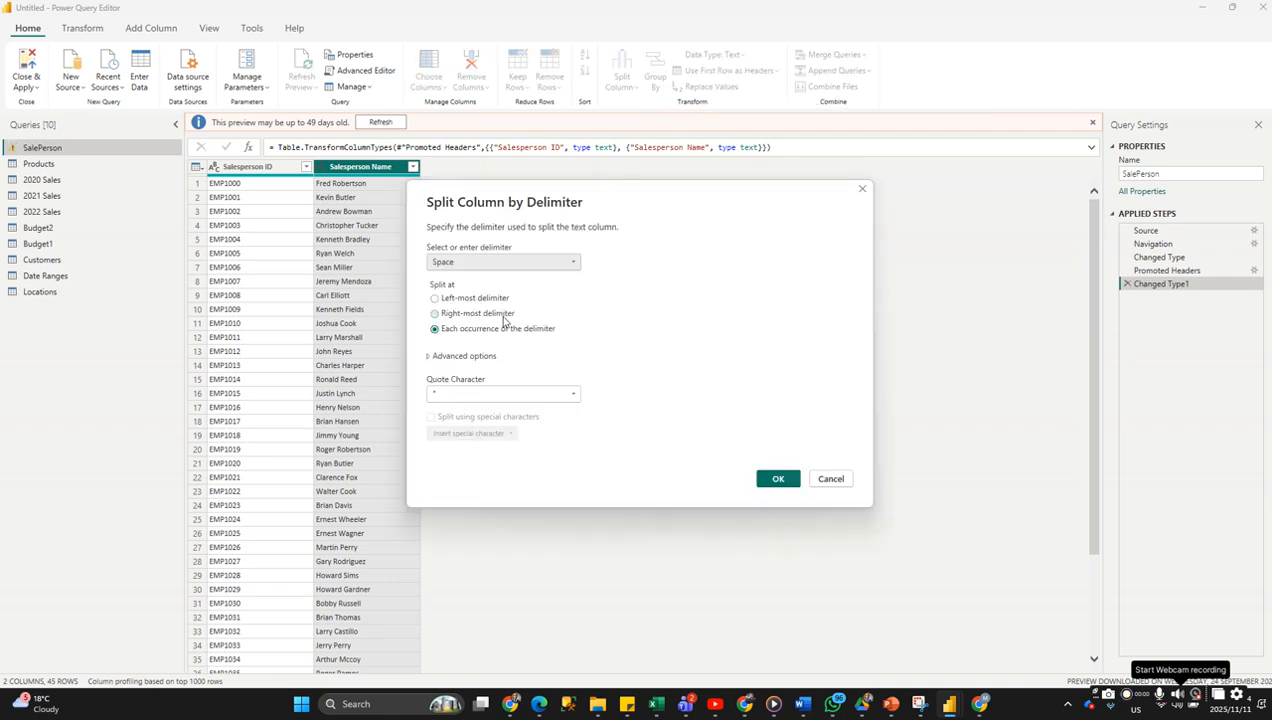
left_click(435, 313)
left_click(776, 478)
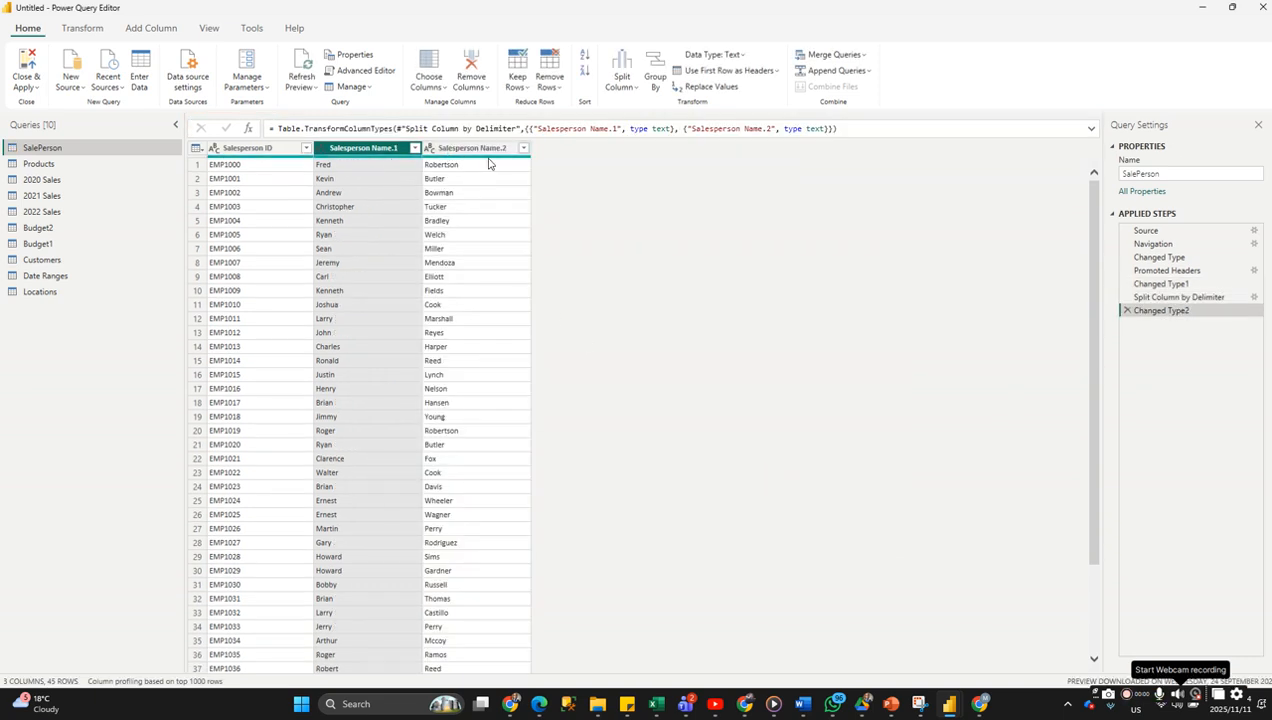
Rename the two split salesperson name columns as First Name and Last Name.
double_click(389, 149)
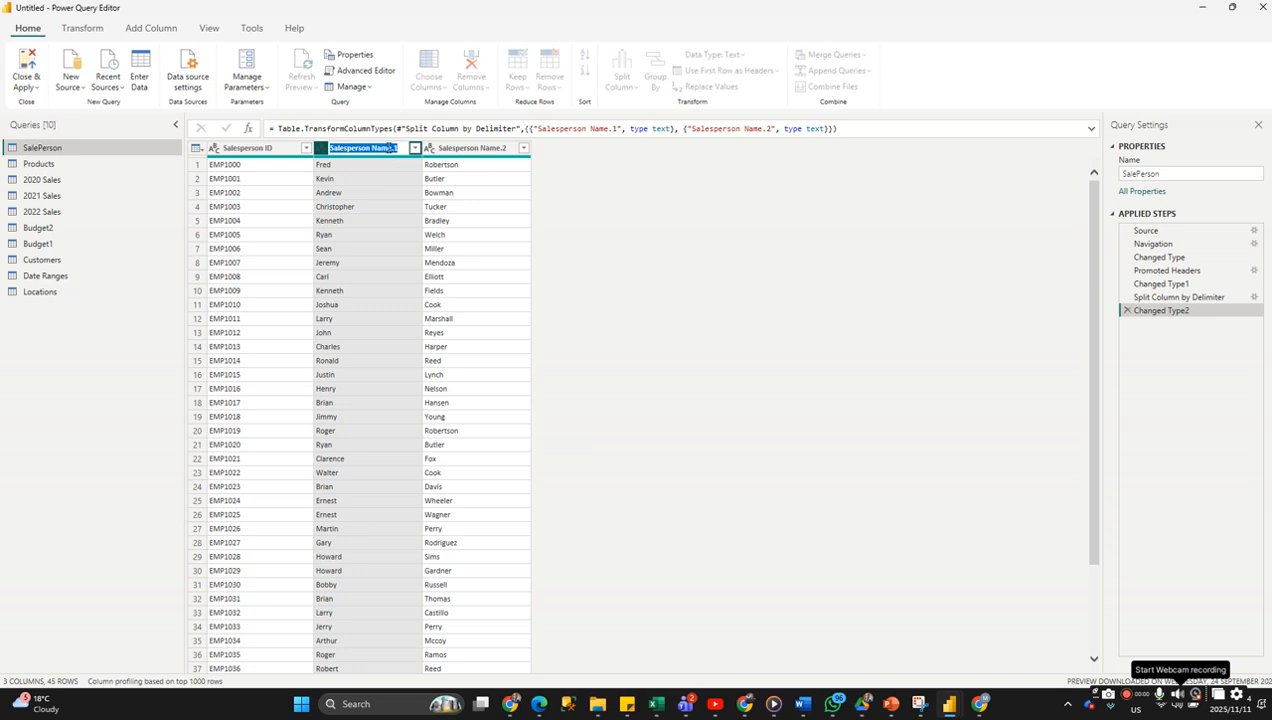
type("First Name")
key("Return")
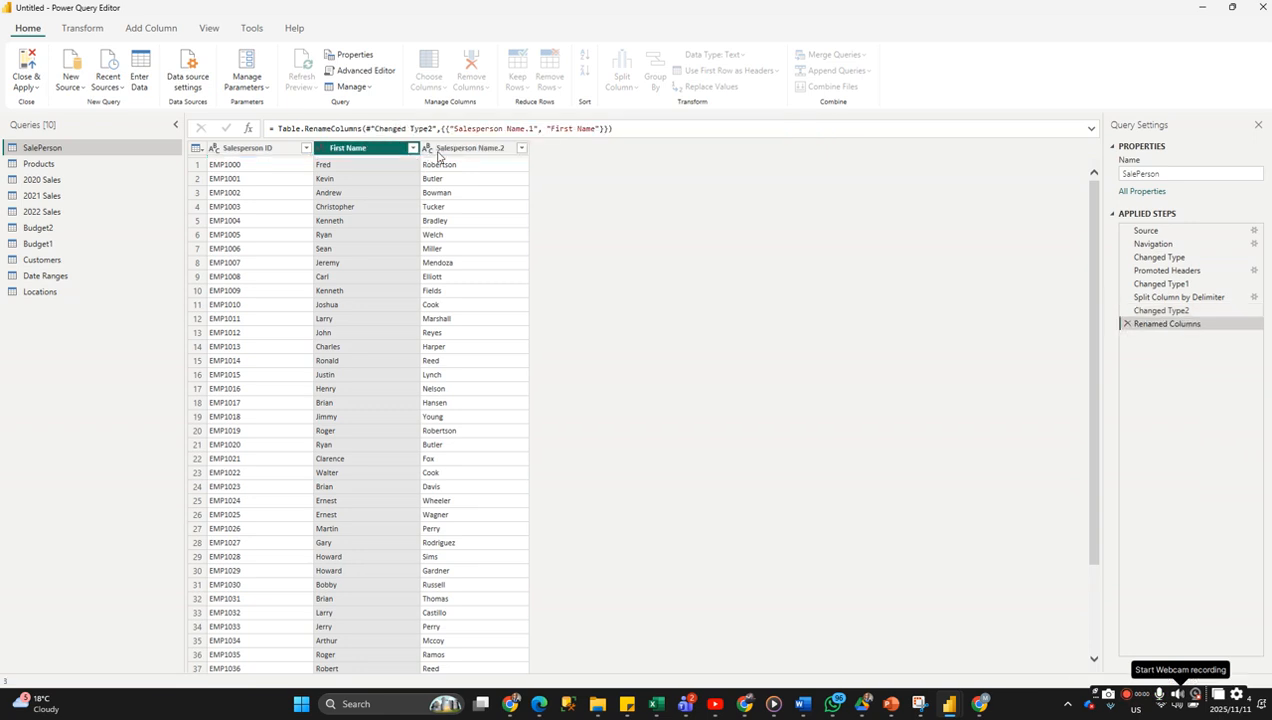
left_click(436, 148)
double_click(436, 148)
type("Last Name")
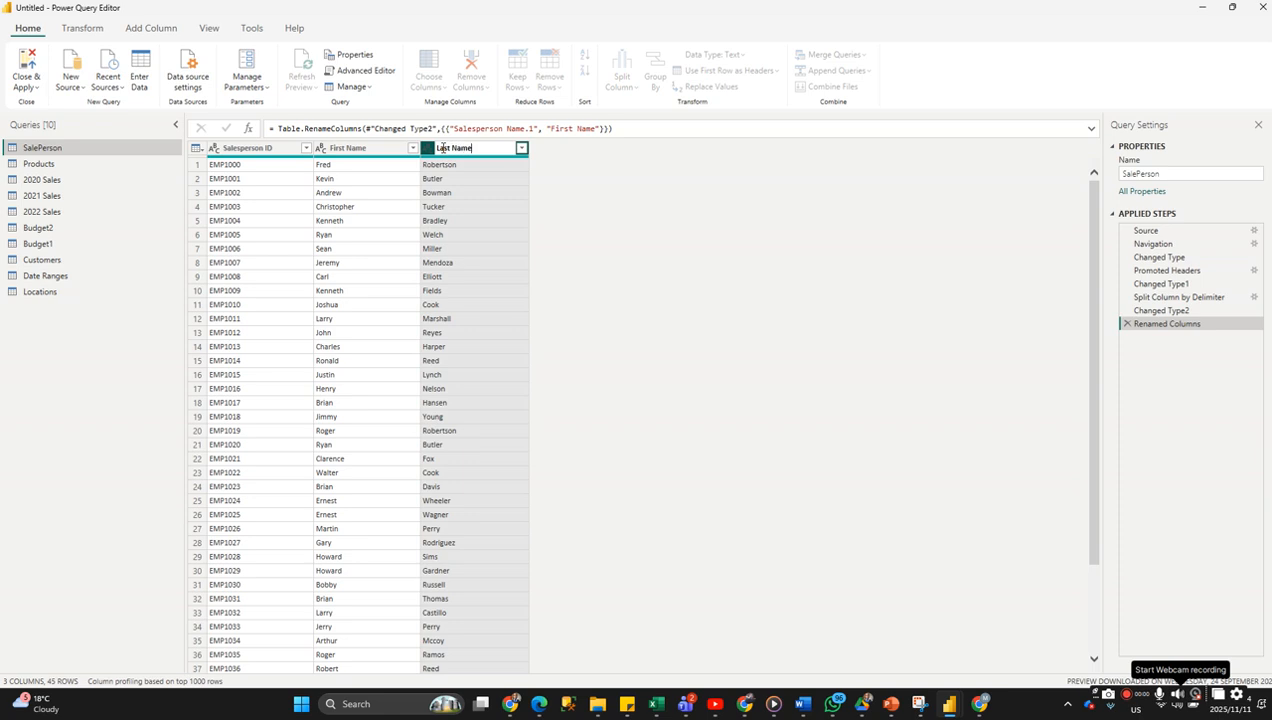
key("Return")
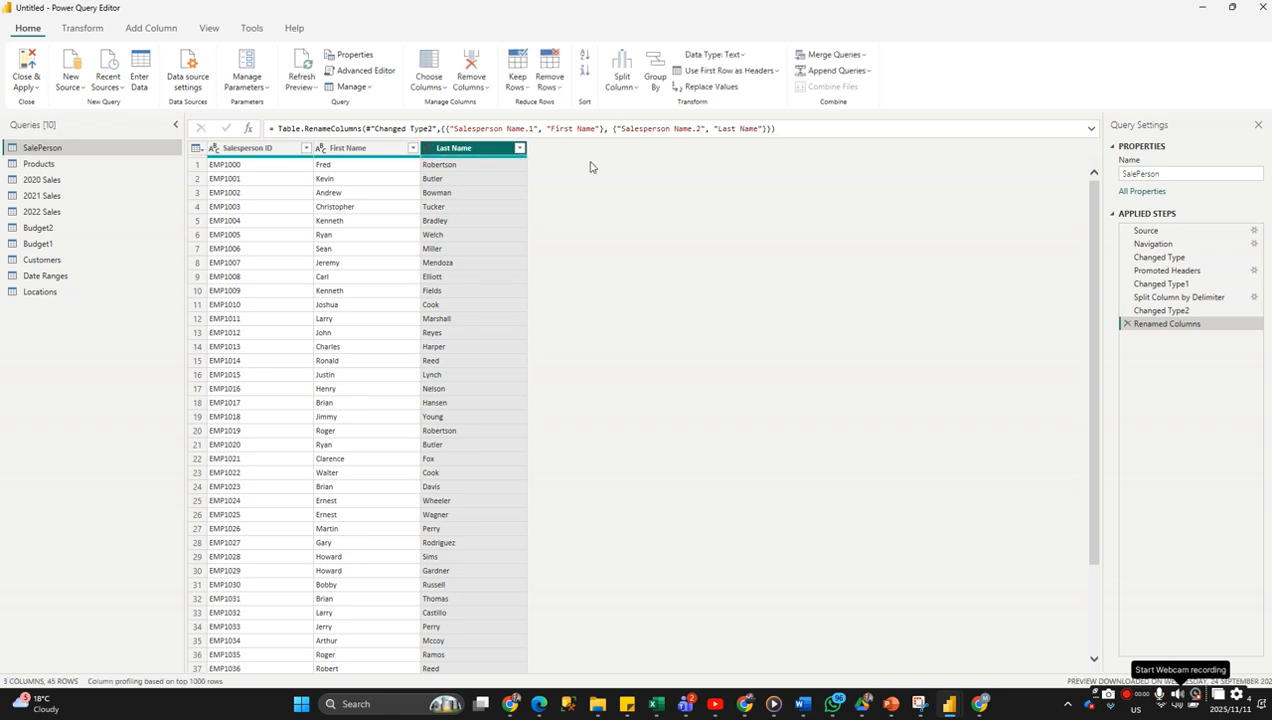
Start a custom column in the SalePerson query and name it Full Name.
left_click(152, 30)
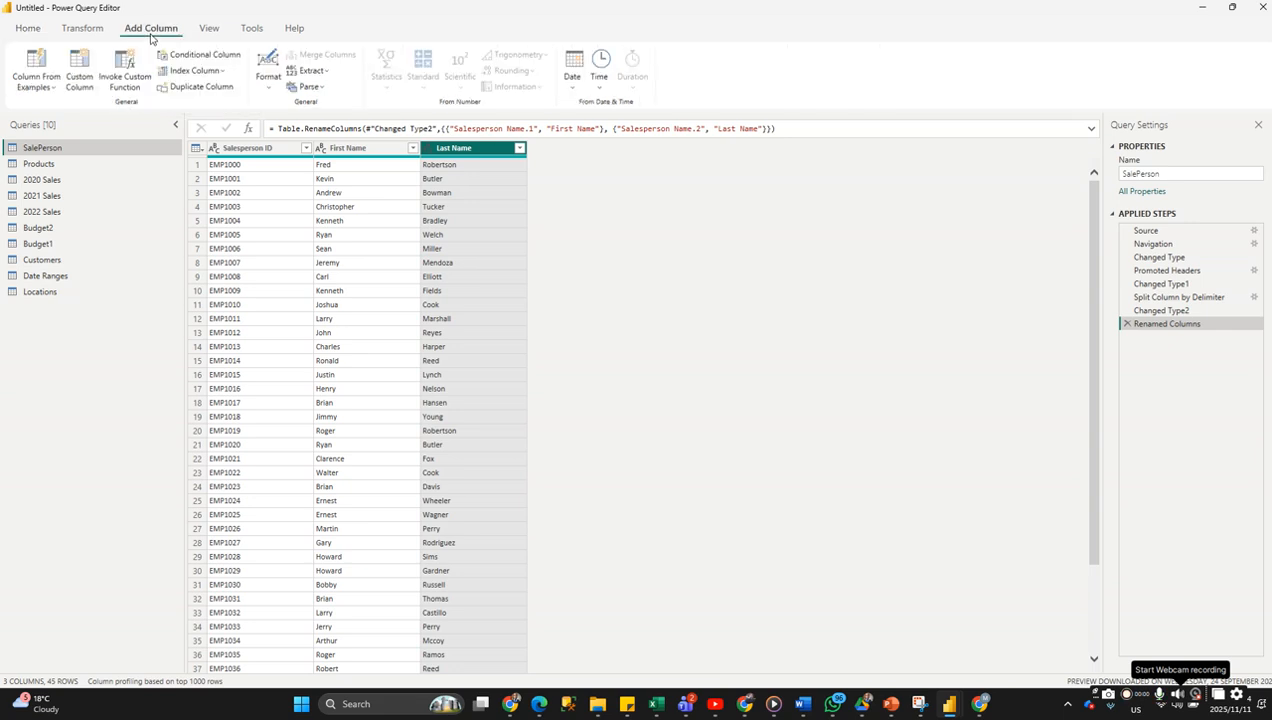
left_click(76, 63)
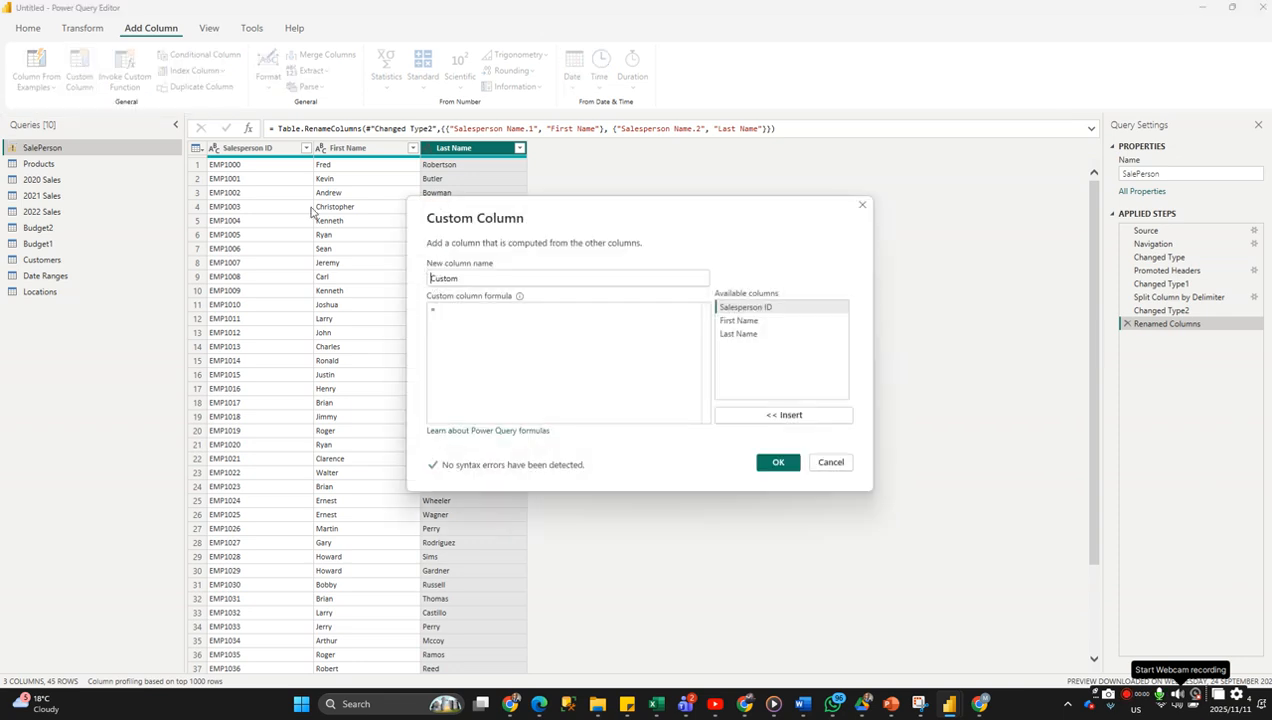
double_click(470, 278)
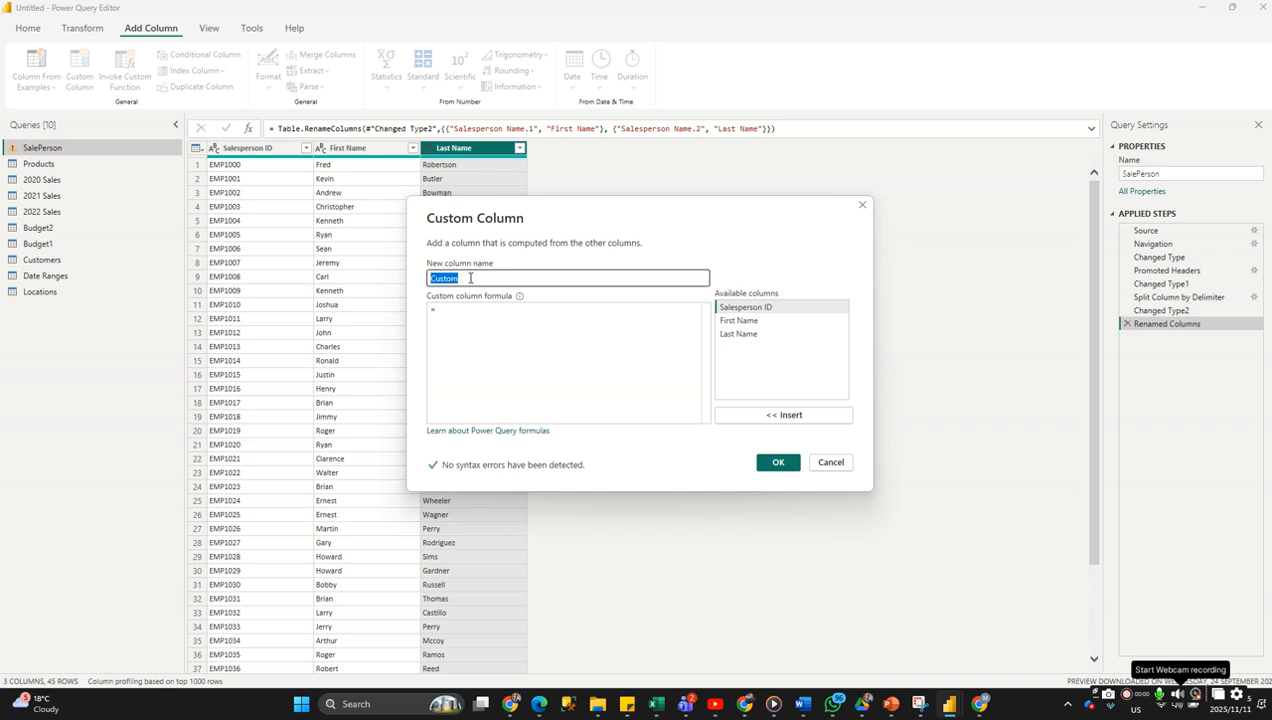
type("Full Name")
key("BackSpace")
key("BackSpace")
key("BackSpace")
type("ame")
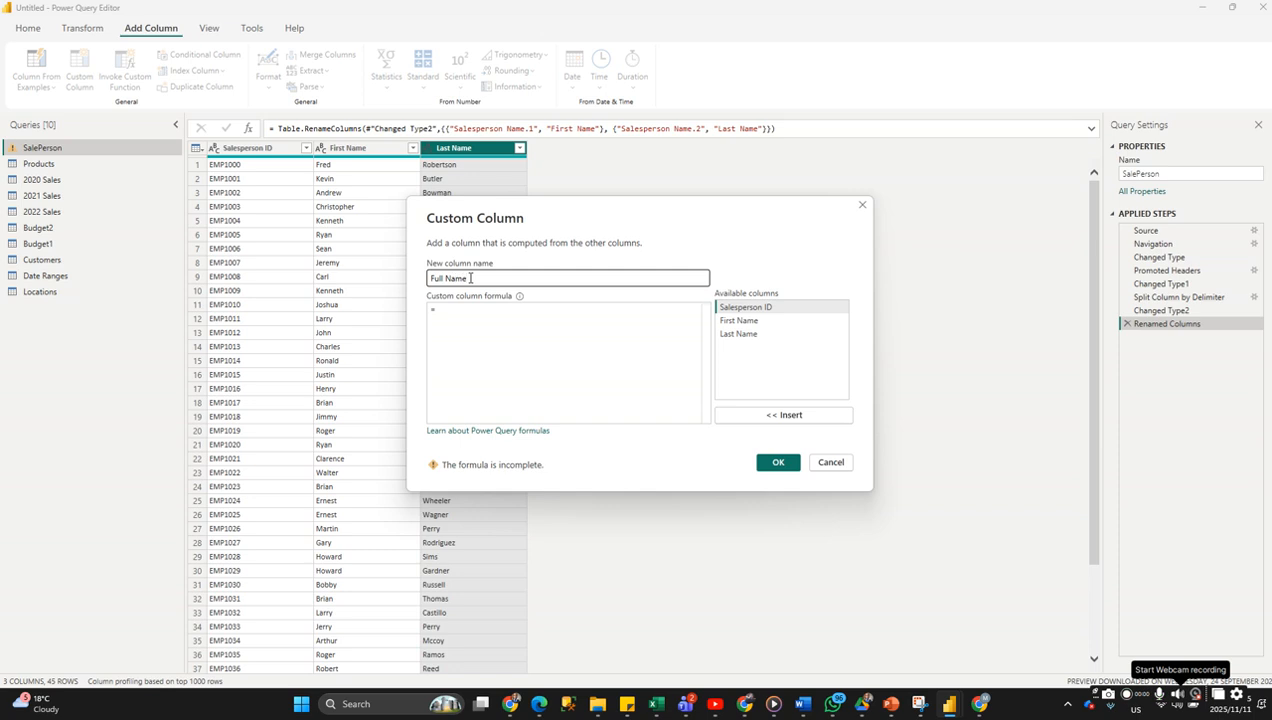
Try to build the Full Name column with the formula Tex.From([First Name]) & " " & Text.From([Last Name]), and remove the added custom step.
left_click(476, 309)
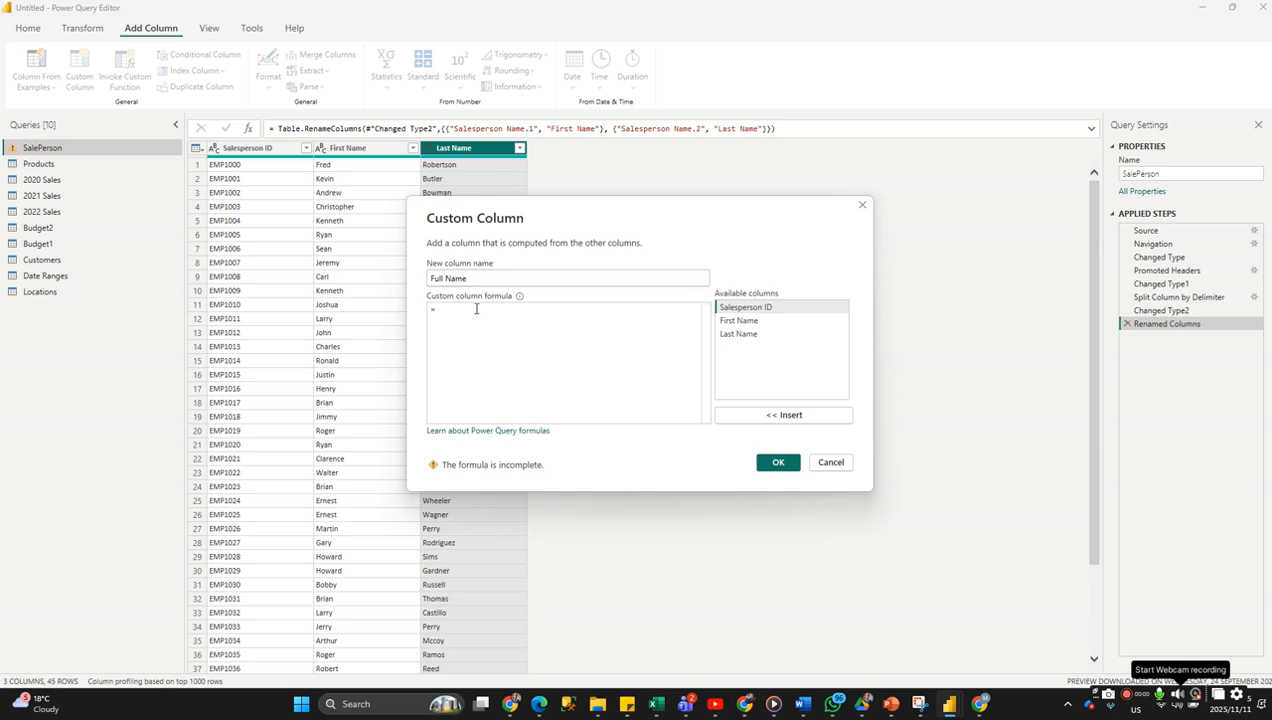
type("T")
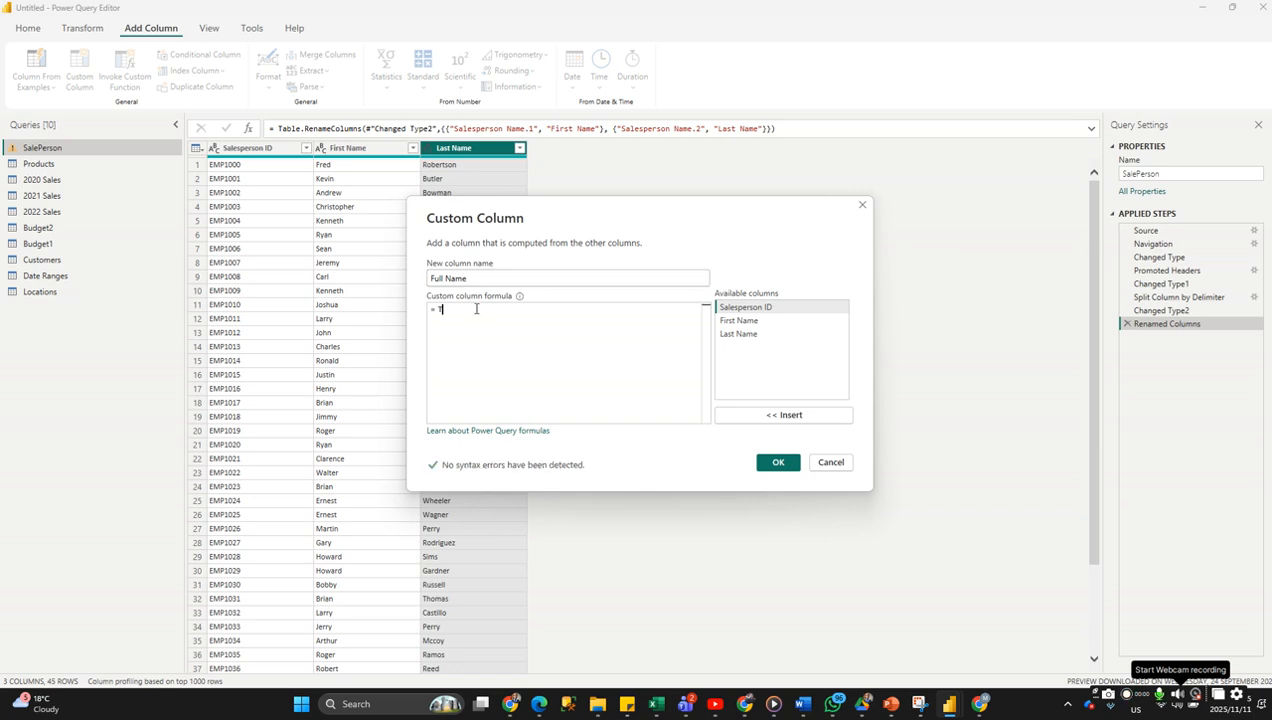
type("ex.From(")
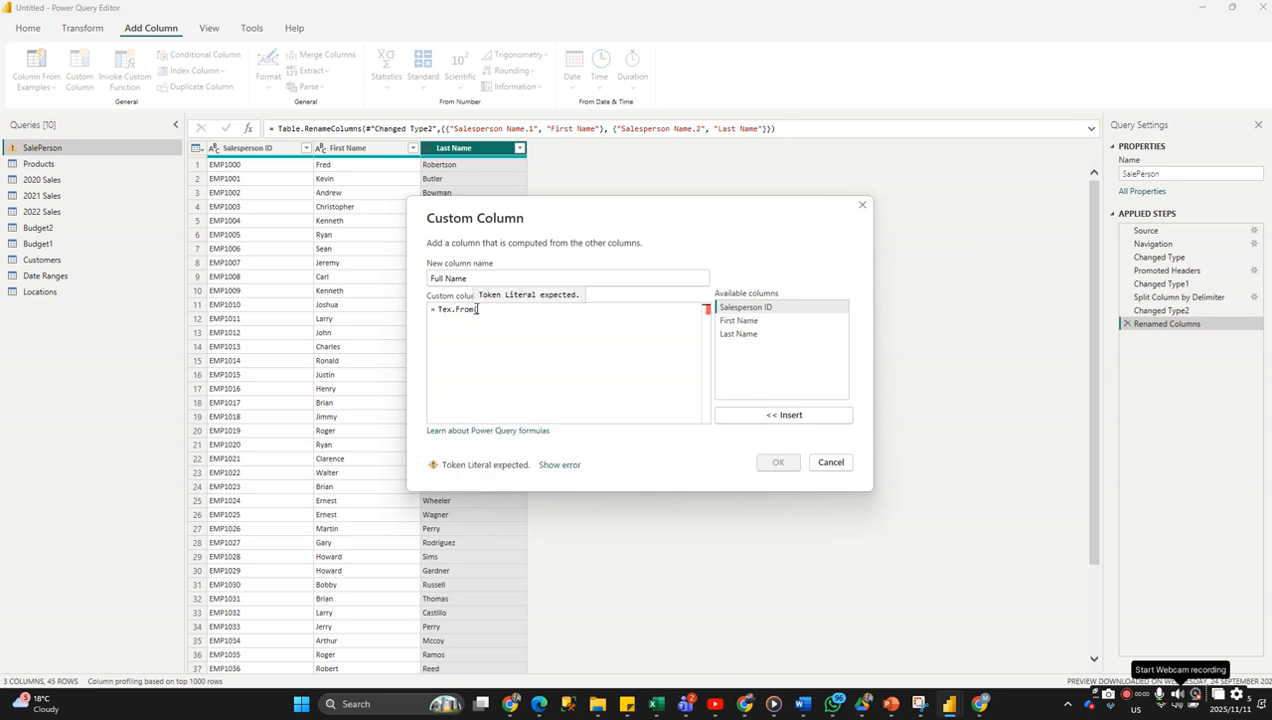
double_click(749, 322)
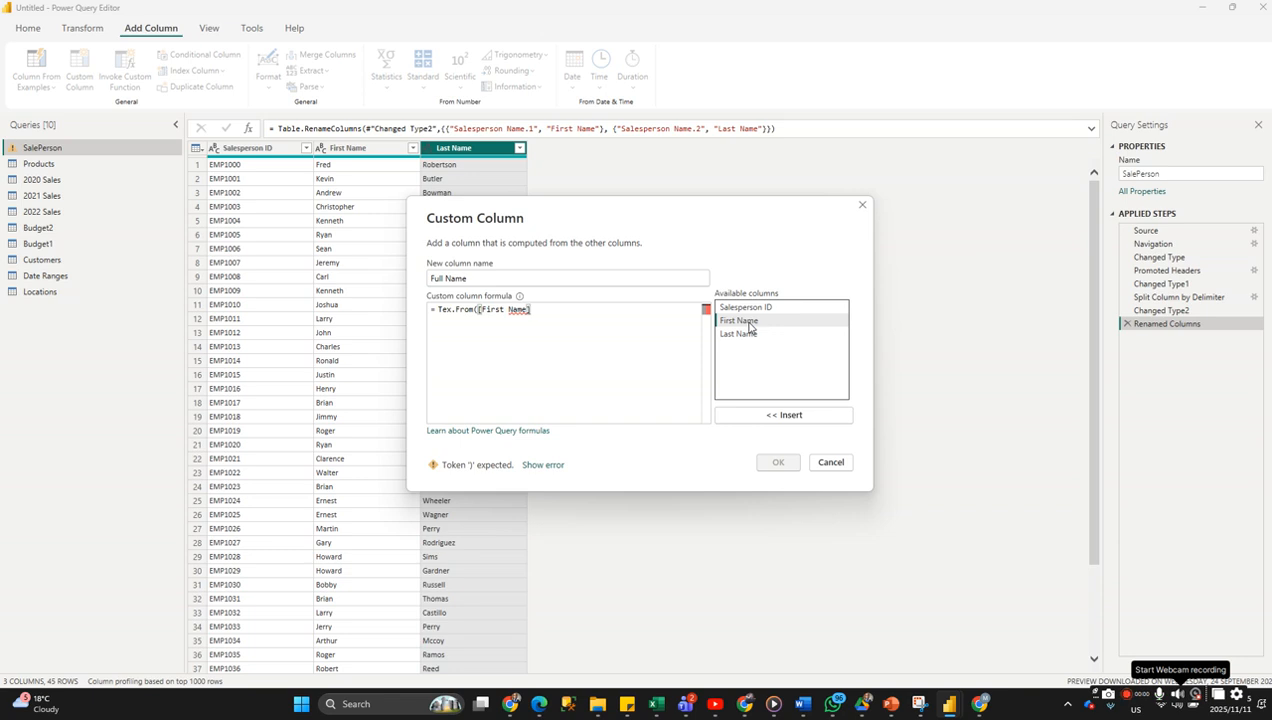
type(")")
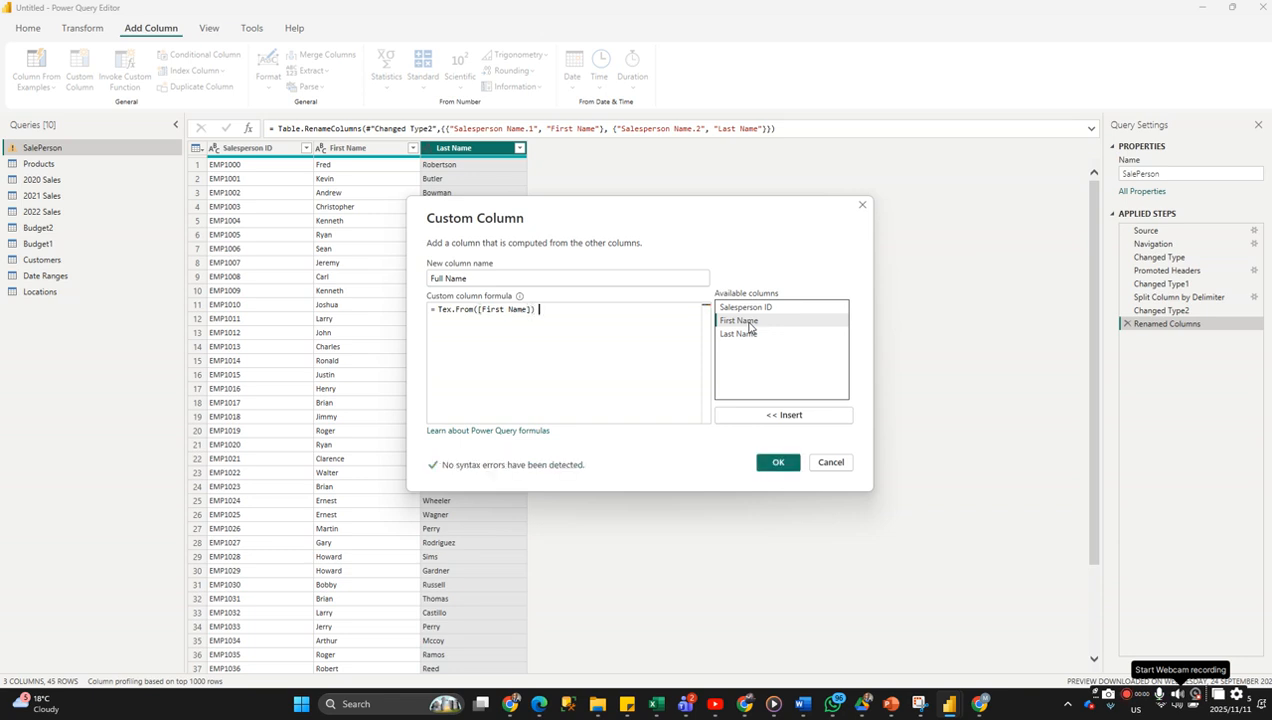
type(" &")
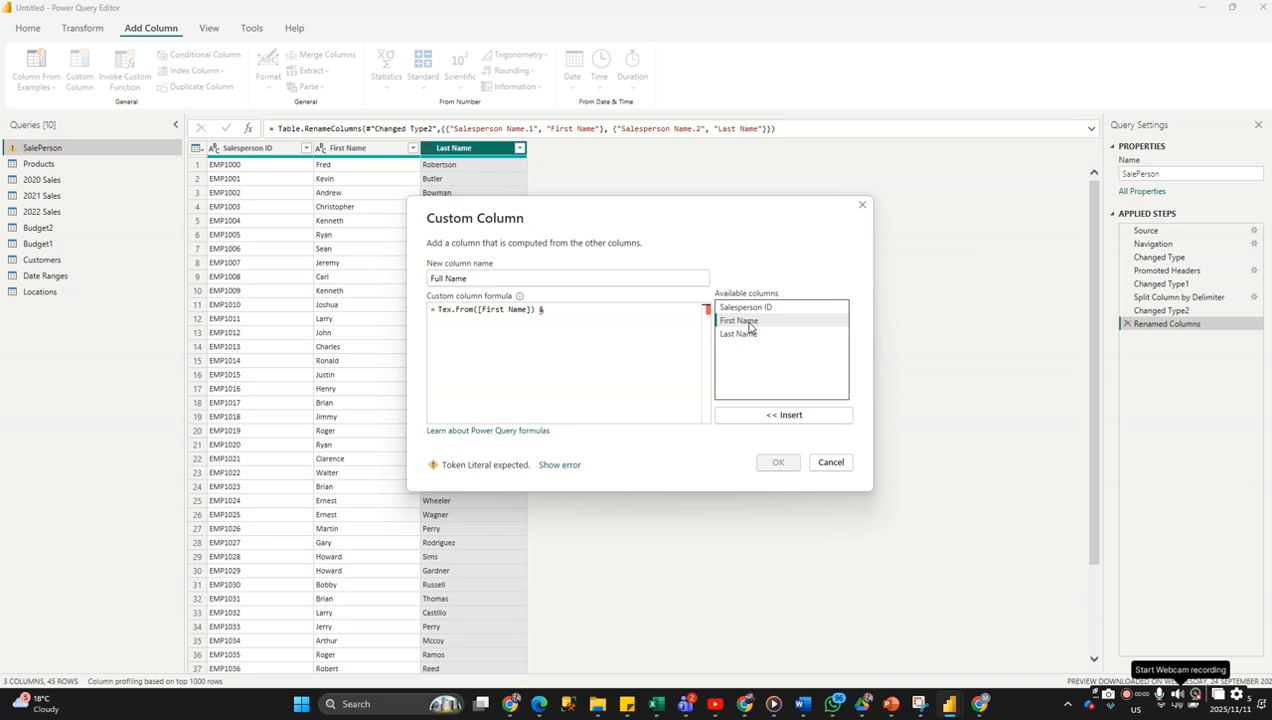
type(" \" \"")
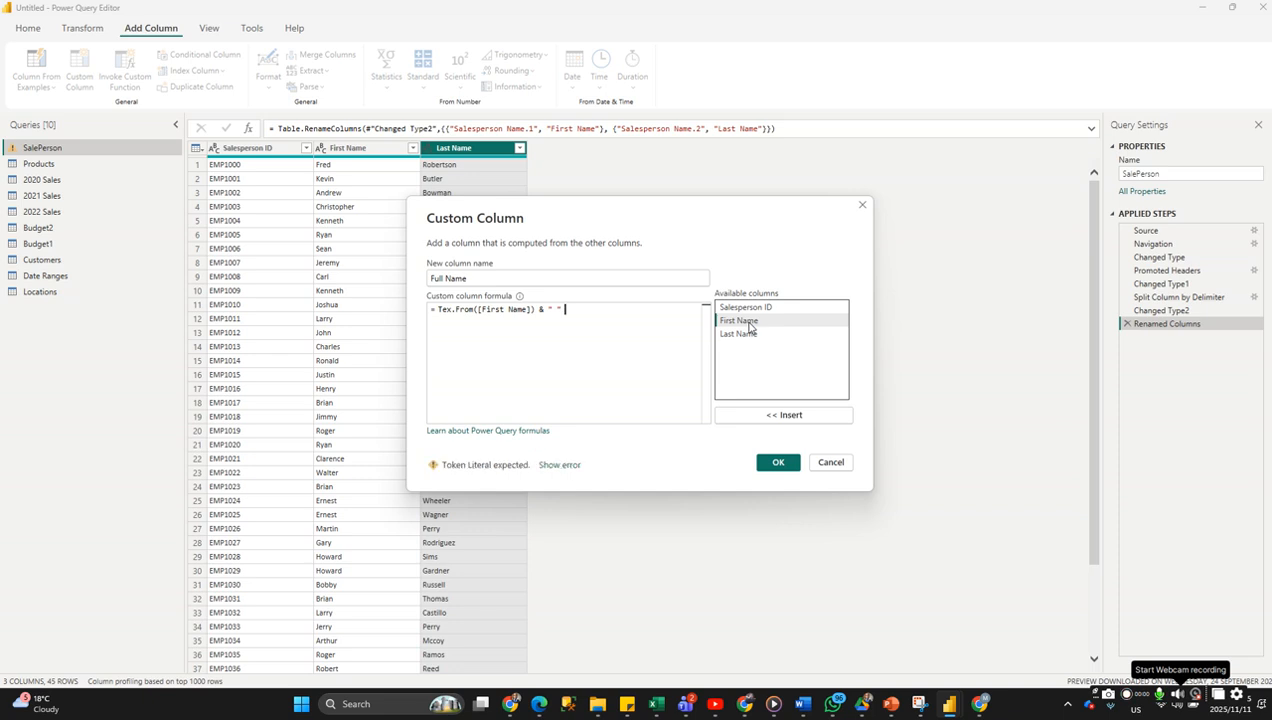
type("&")
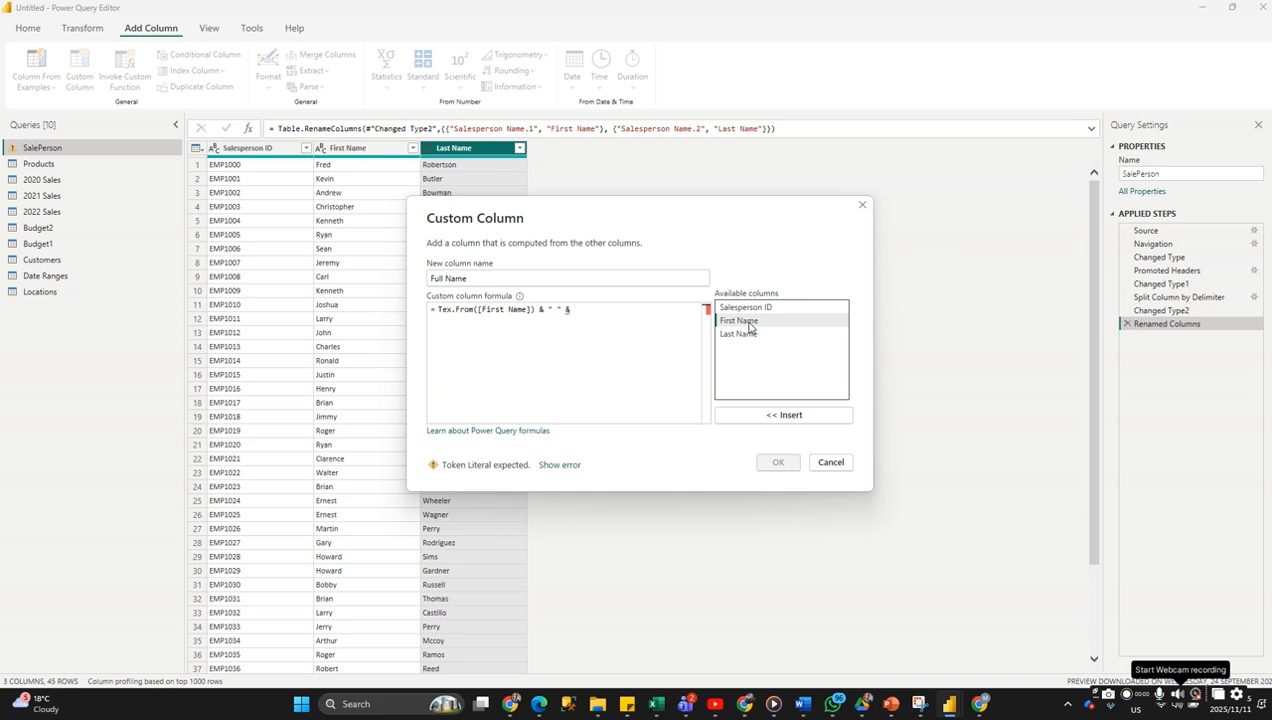
type("Text")
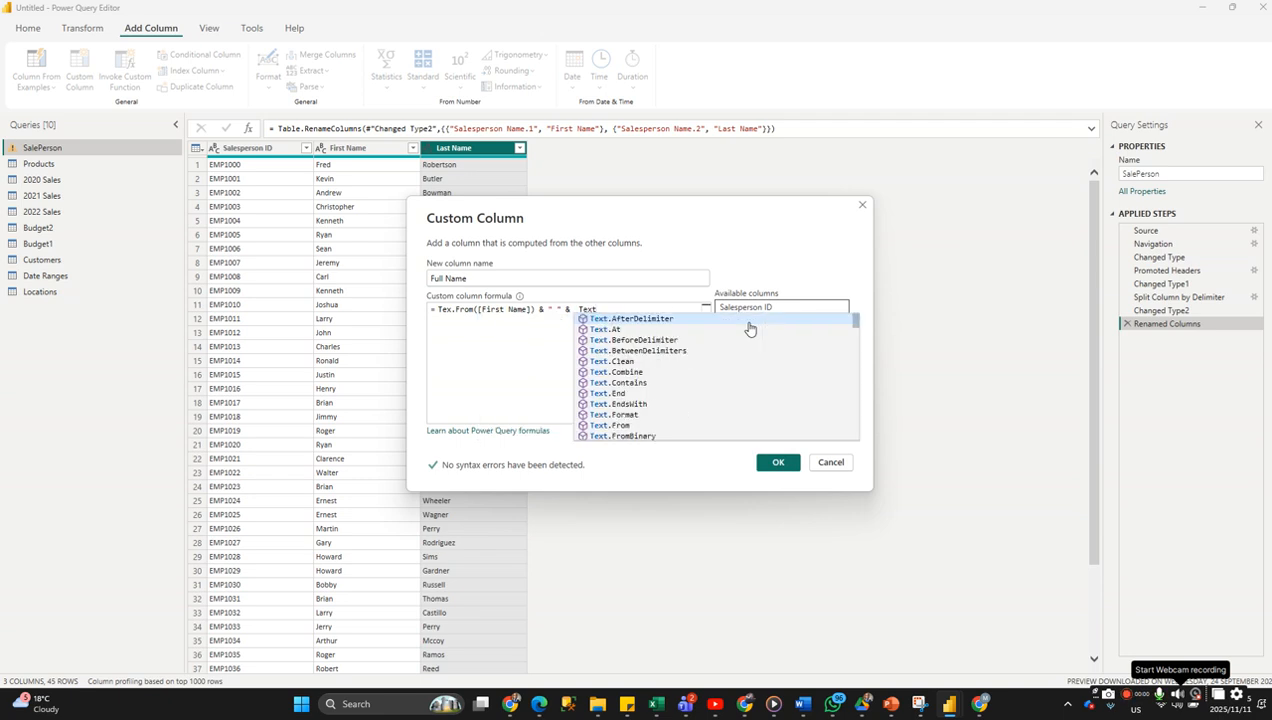
type(".From(")
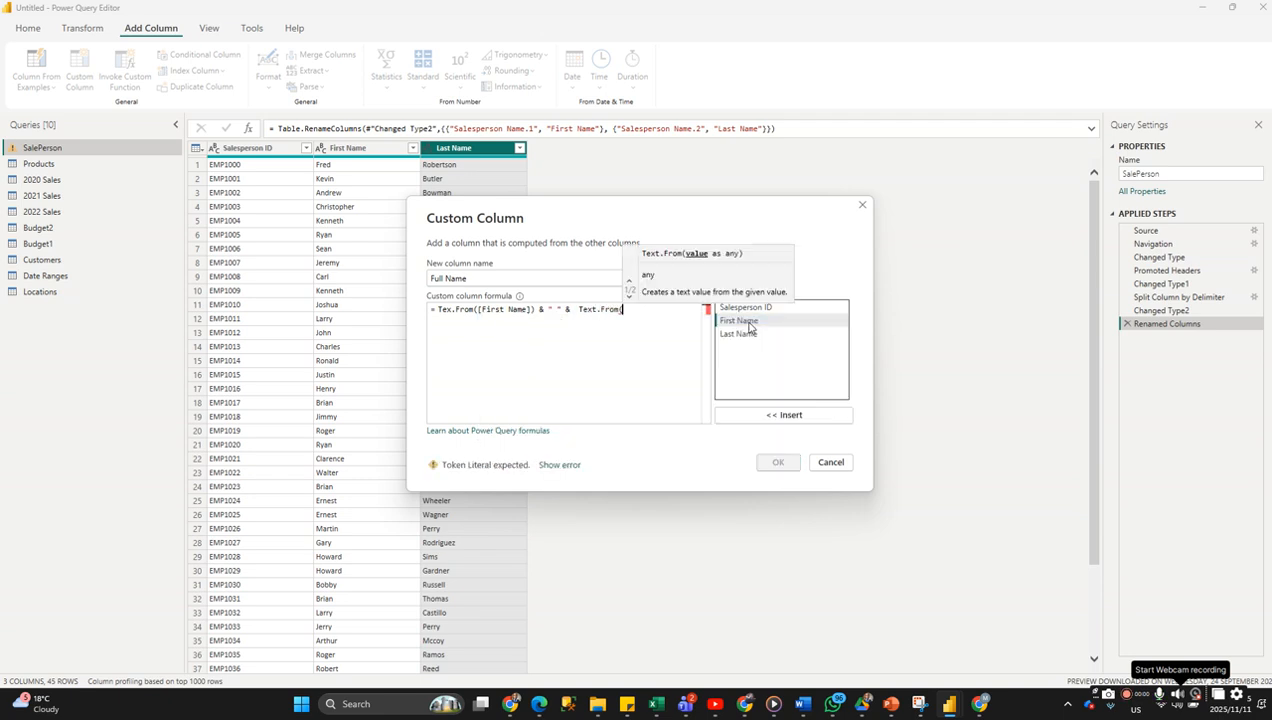
double_click(738, 334)
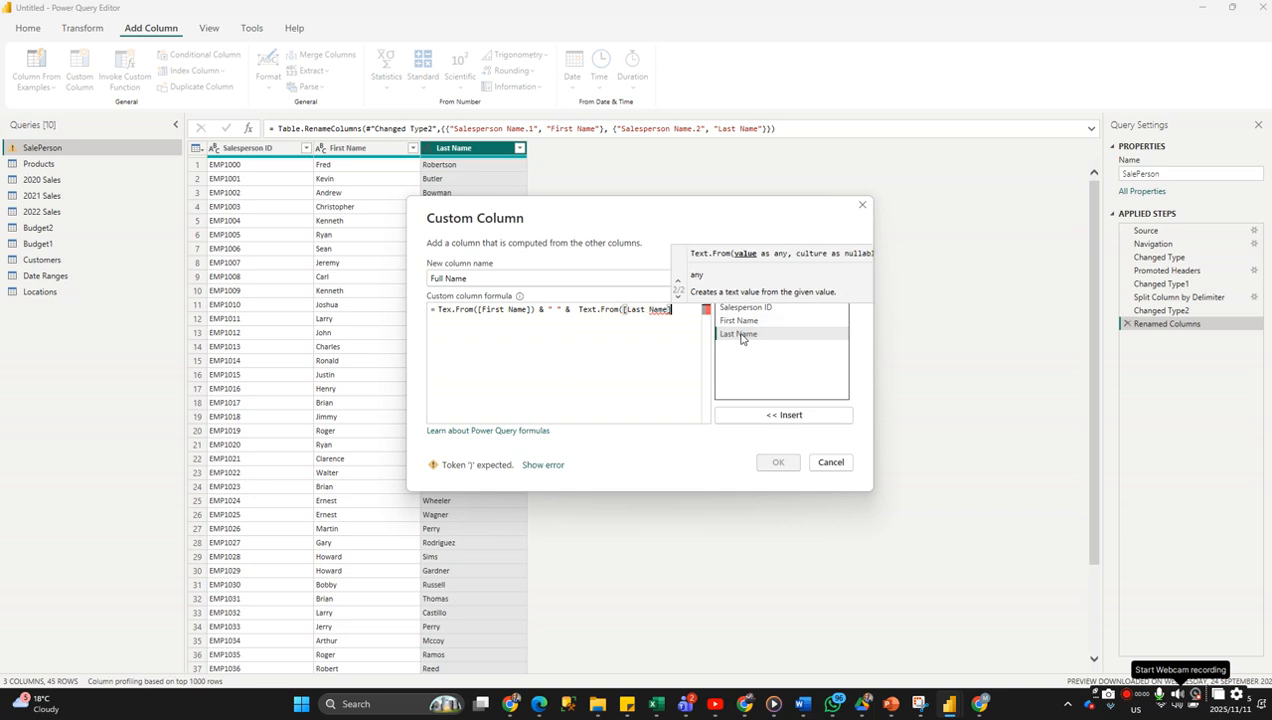
type(")")
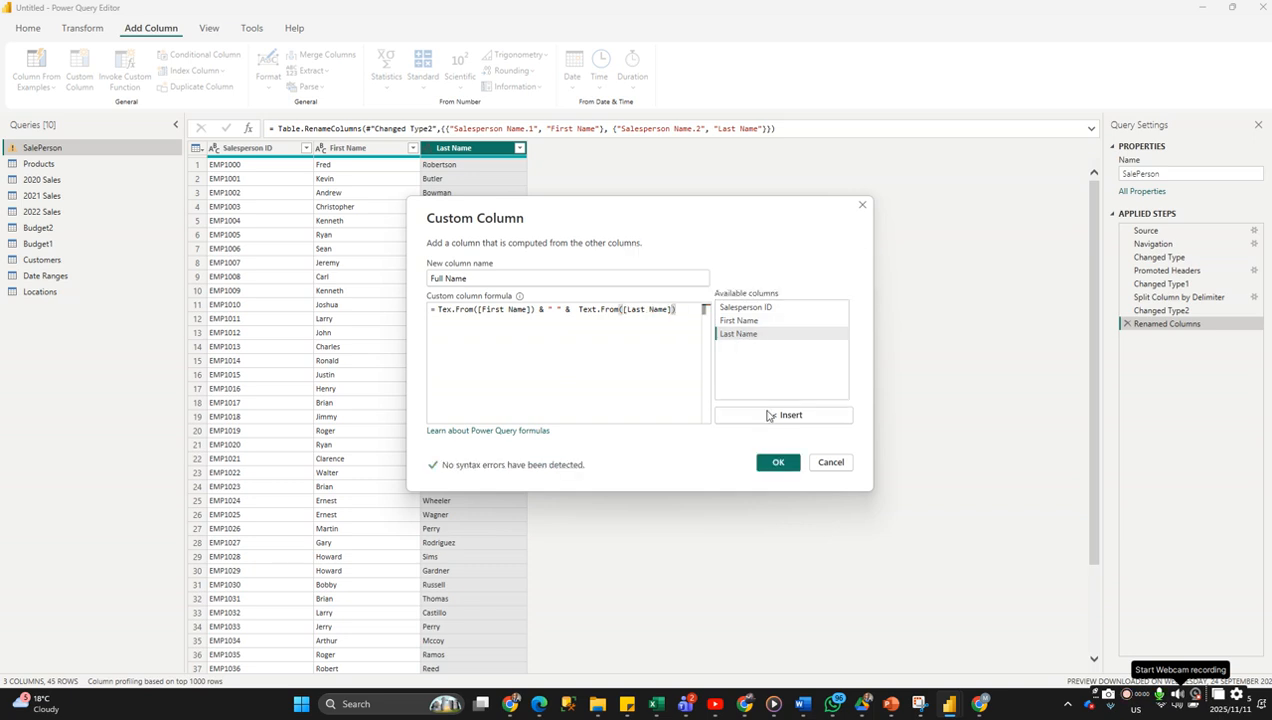
left_click(780, 460)
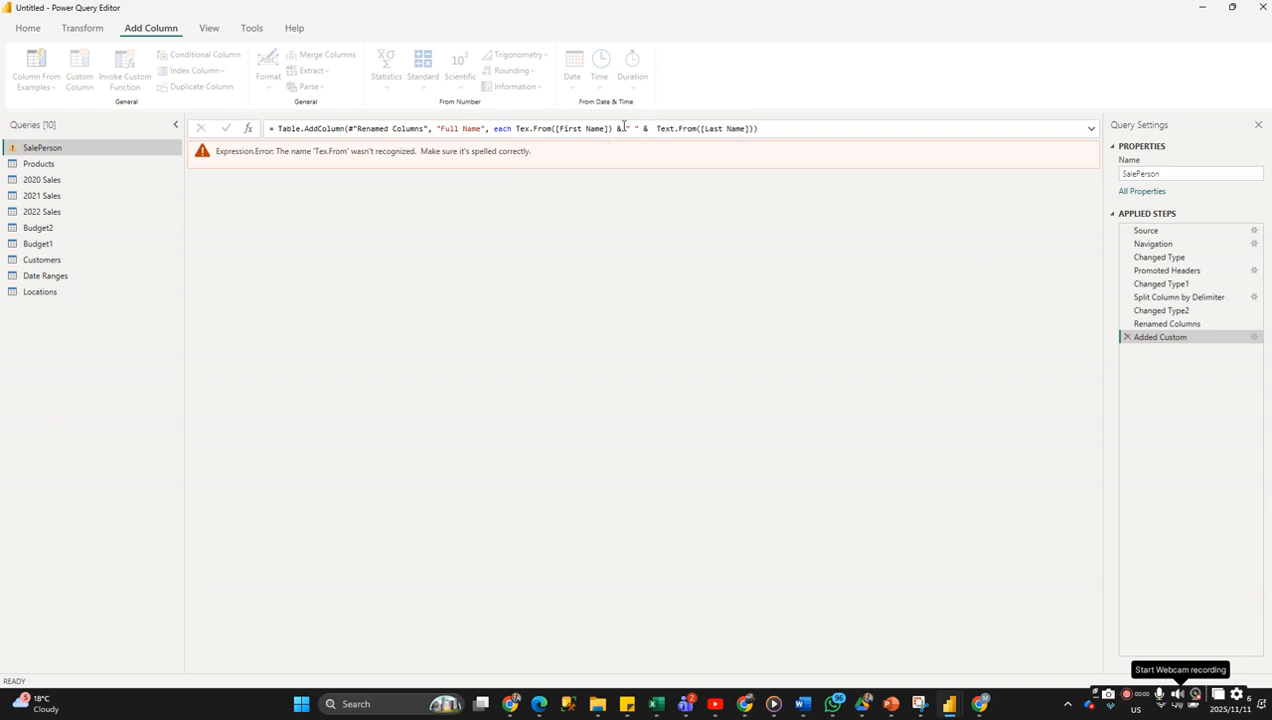
left_click(1127, 339)
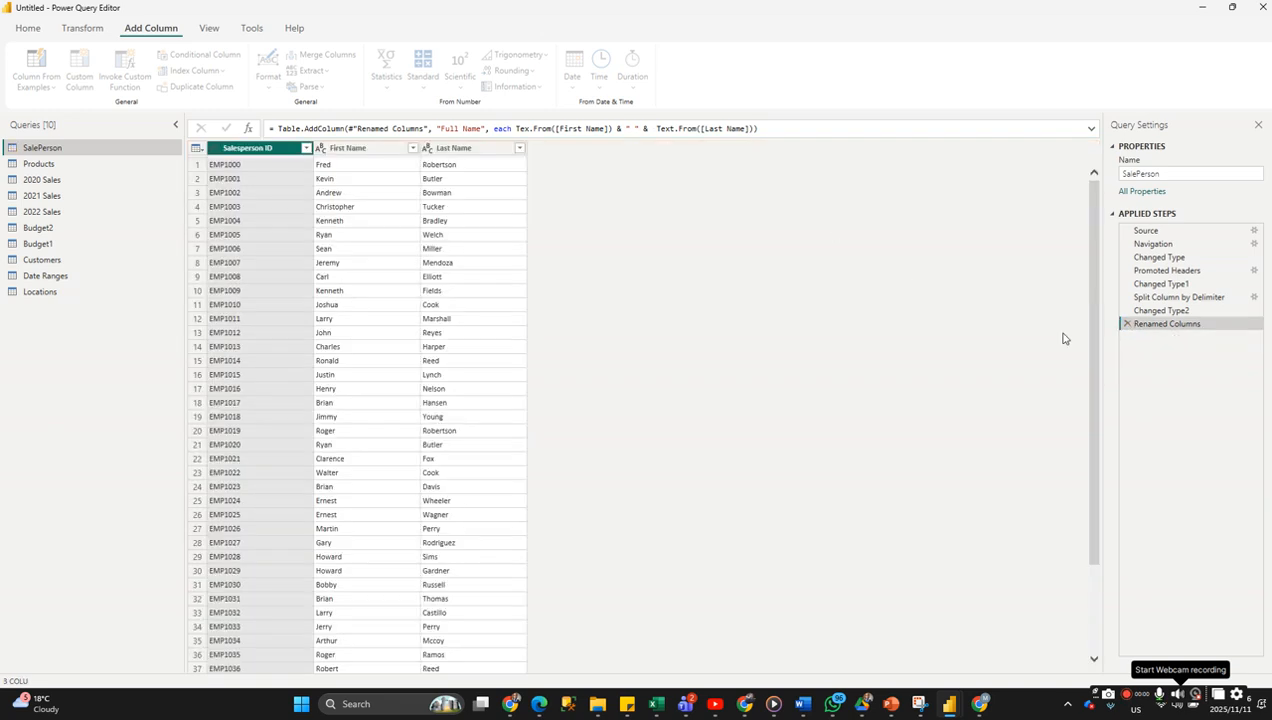
Add a custom column to SalePerson with the formula Text.From([First Name]) & " " & Text.From([Last Name]), keeping the default column name.
left_click(491, 150)
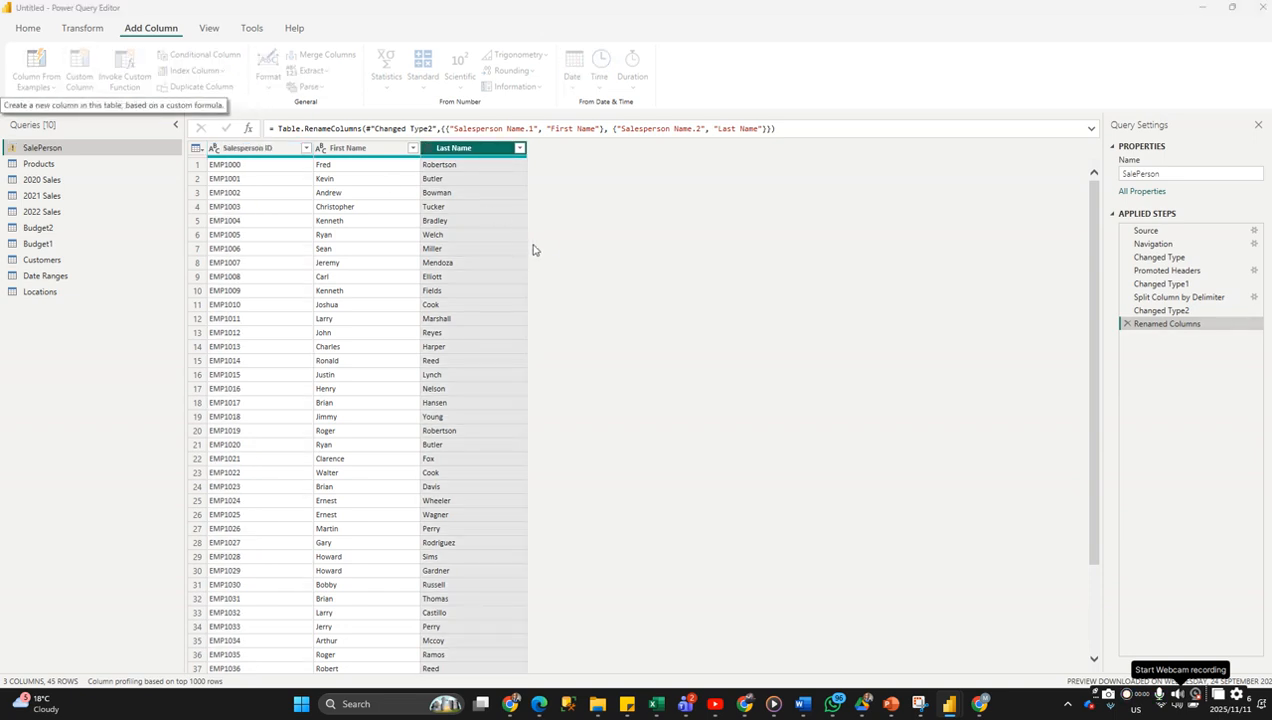
left_click(513, 326)
type("Text.F")
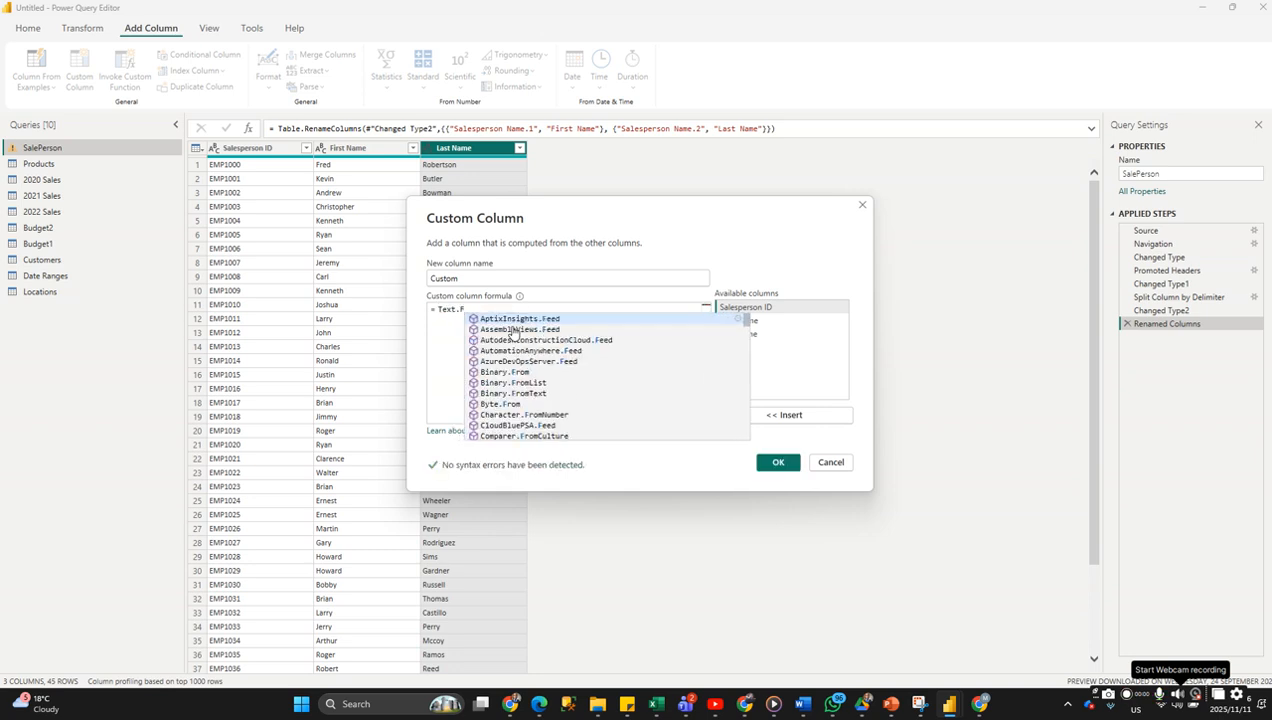
type("r")
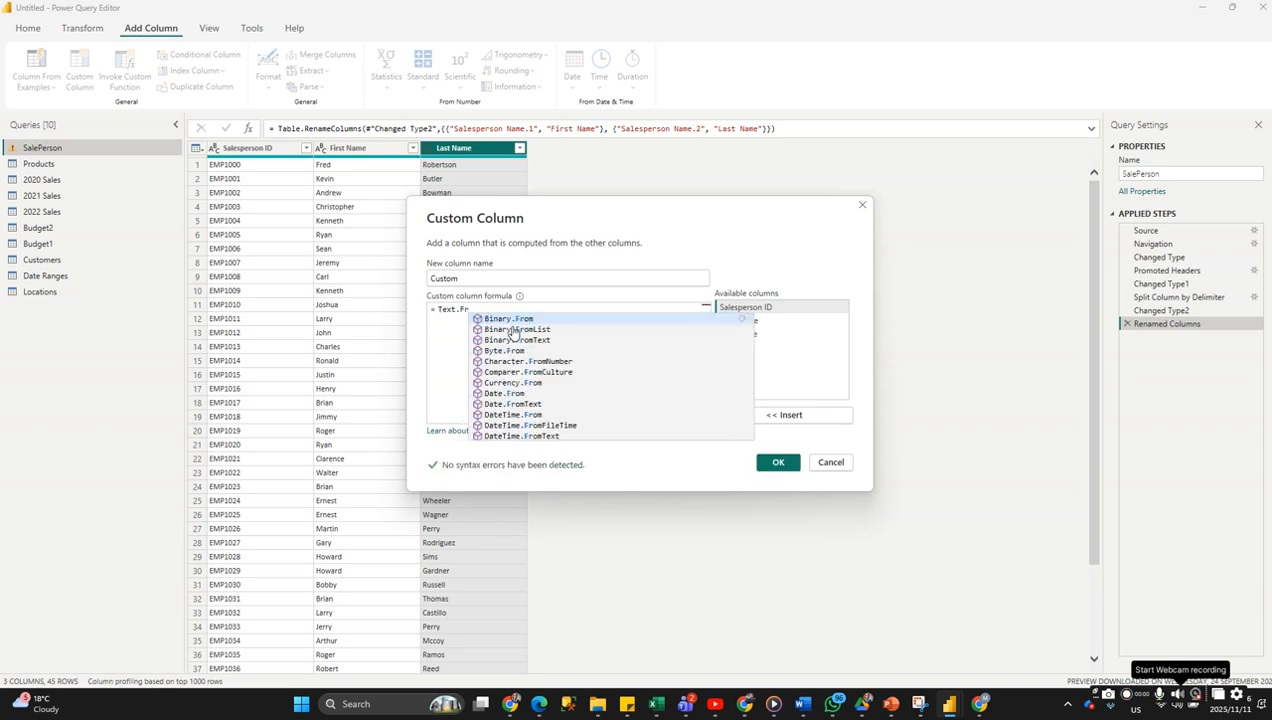
type("om")
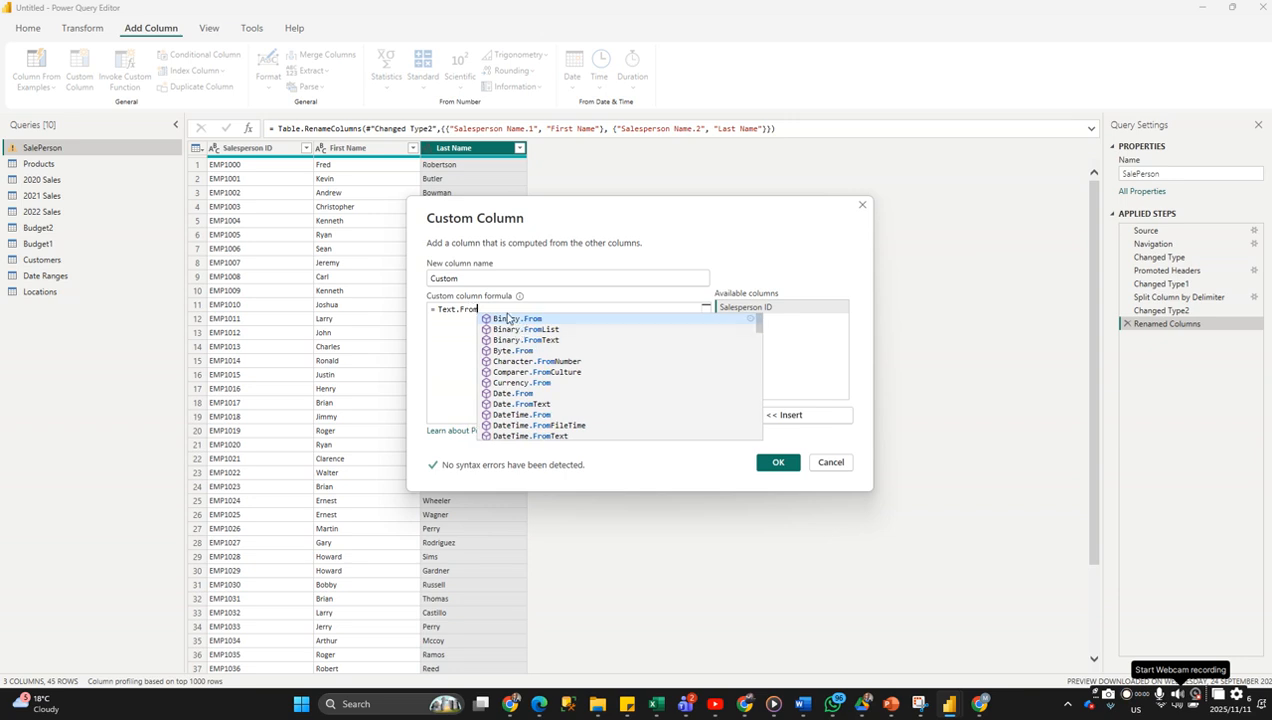
type("(")
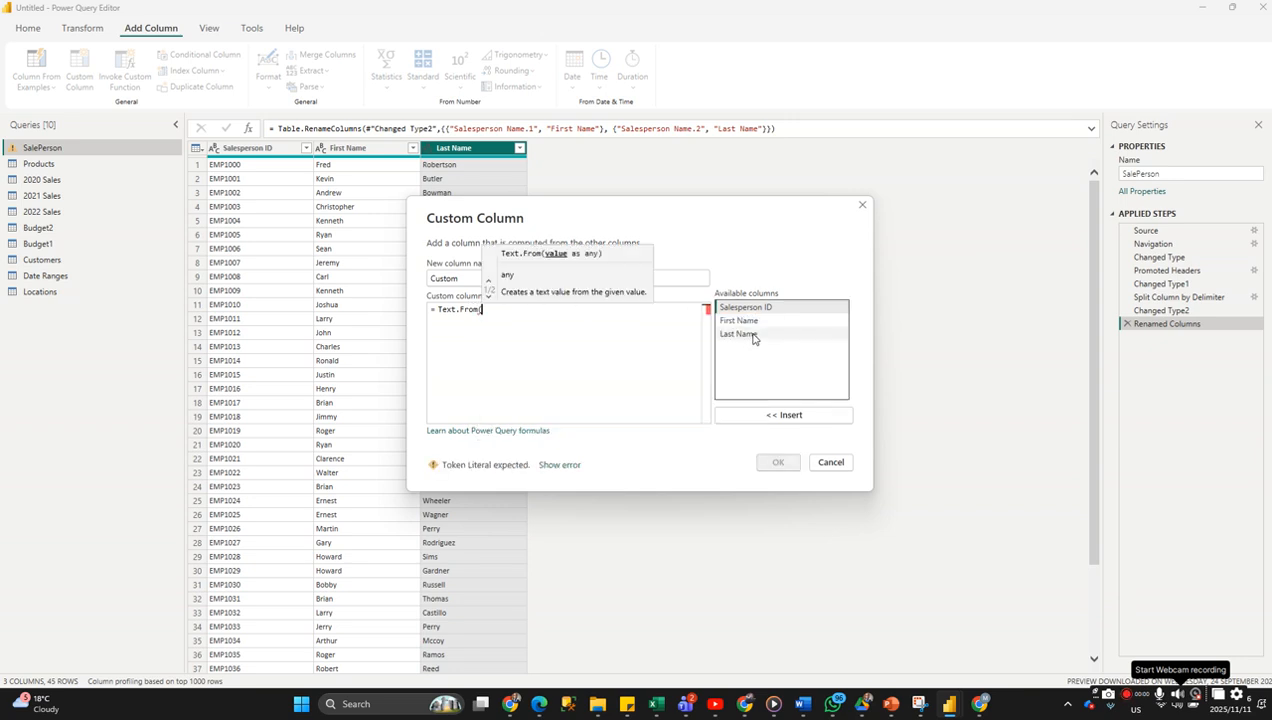
double_click(753, 322)
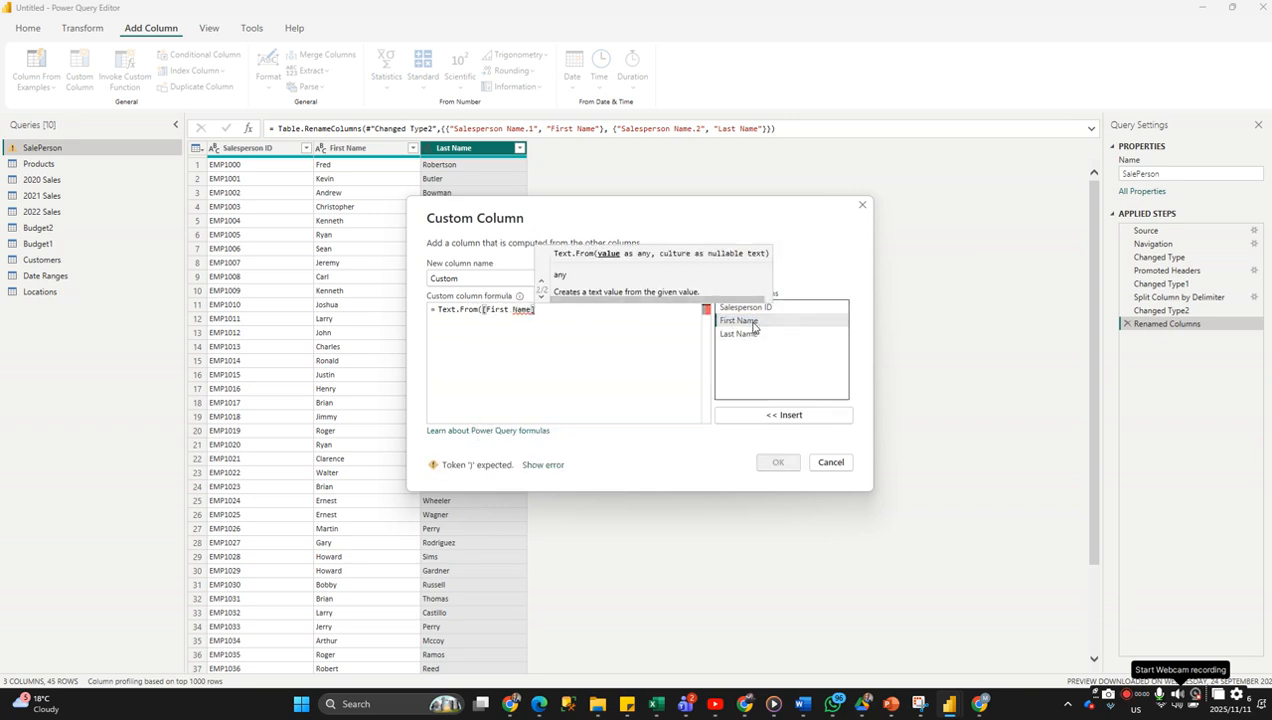
type(") & ")
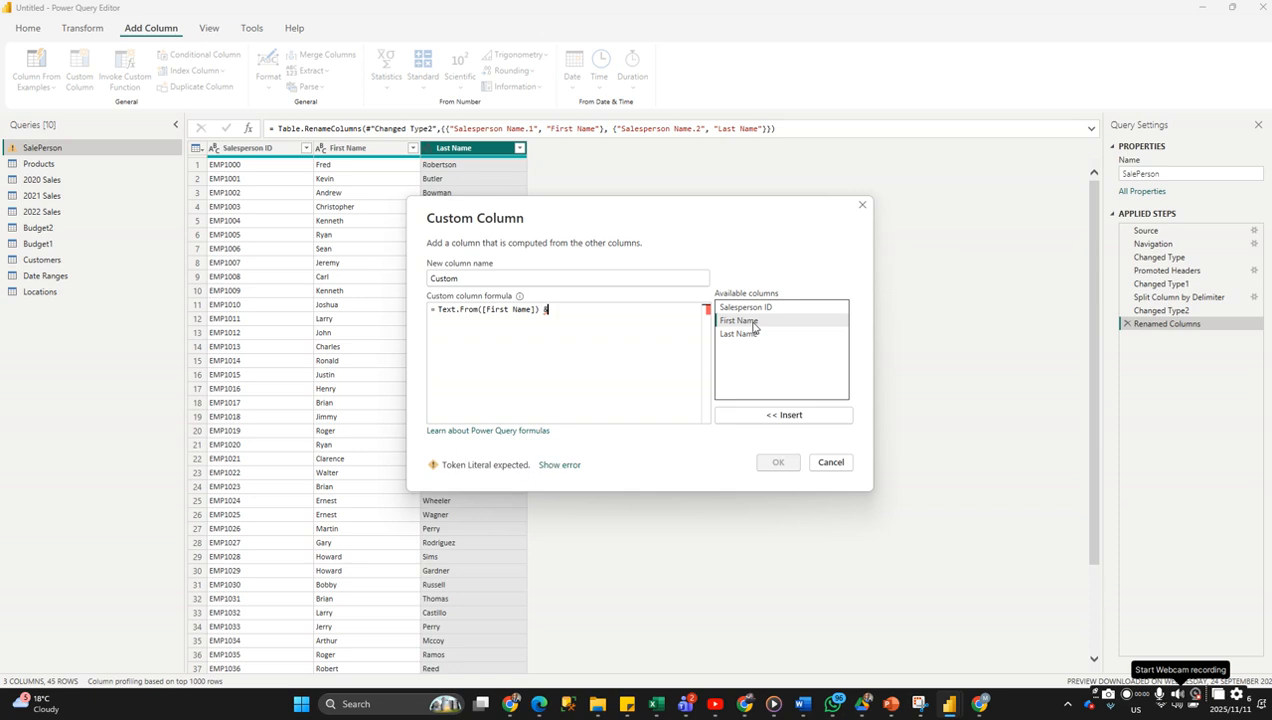
type("\" \" ")
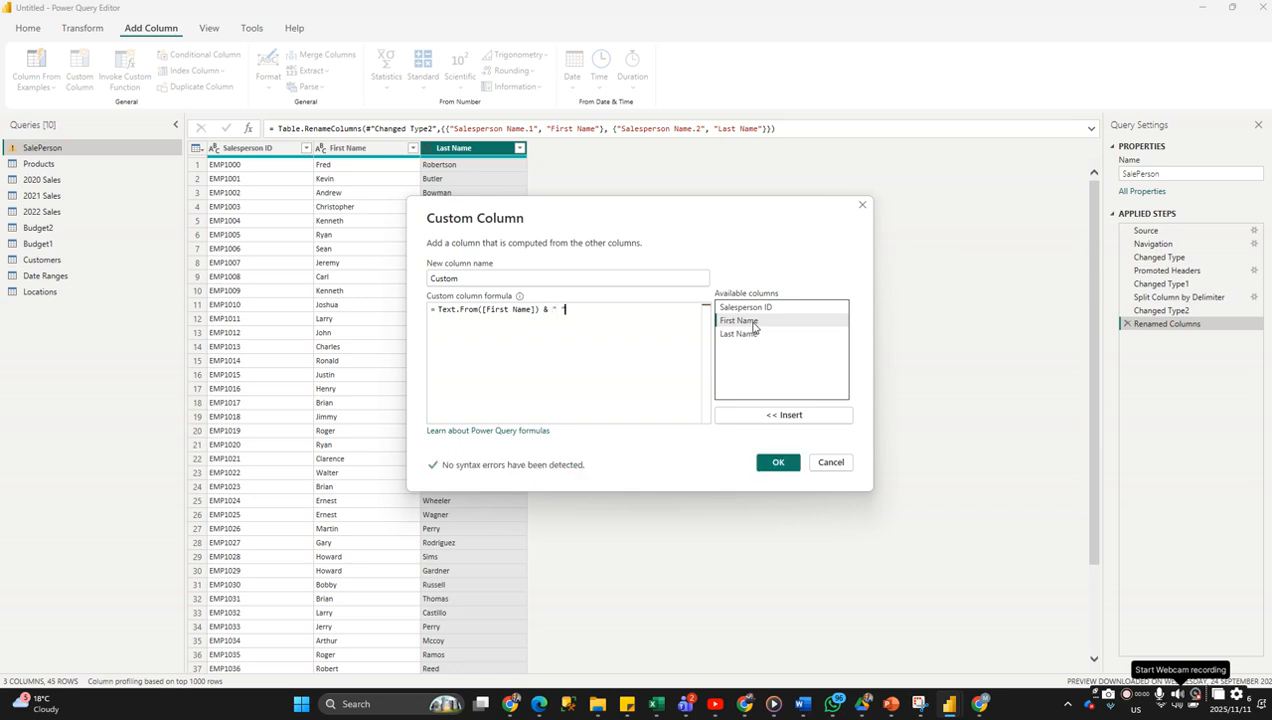
type("& T")
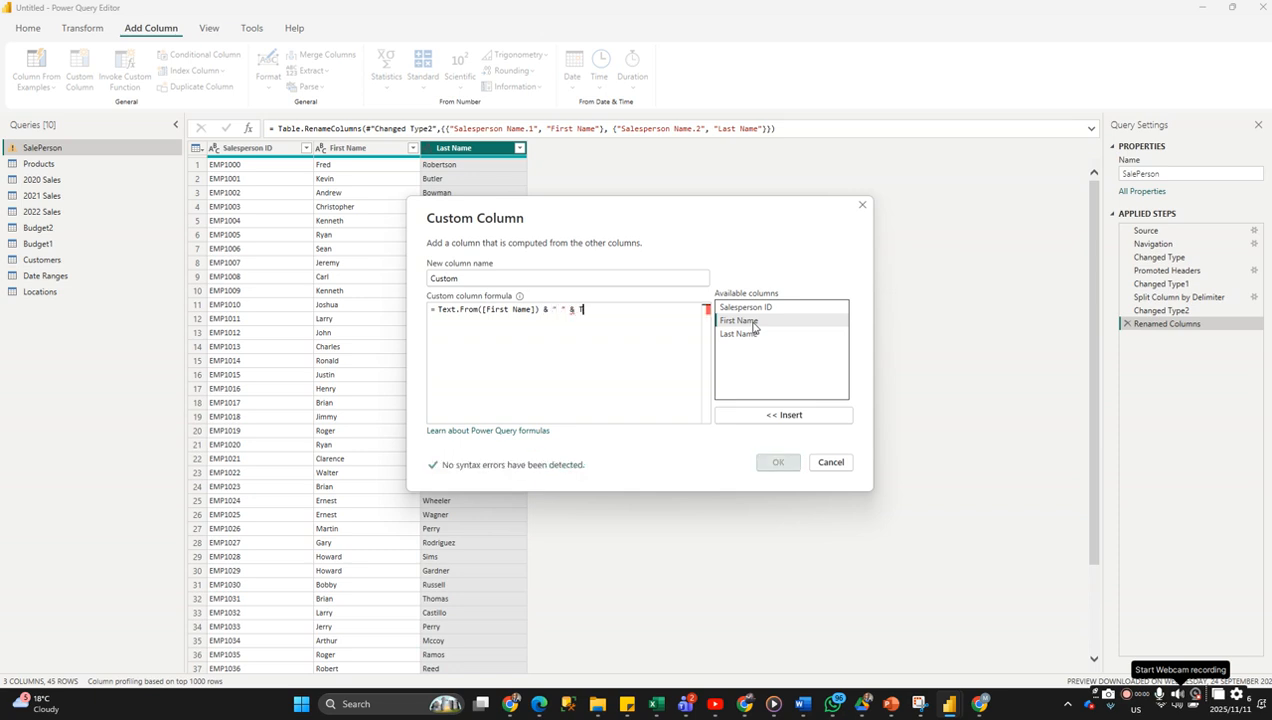
type("ext.From(")
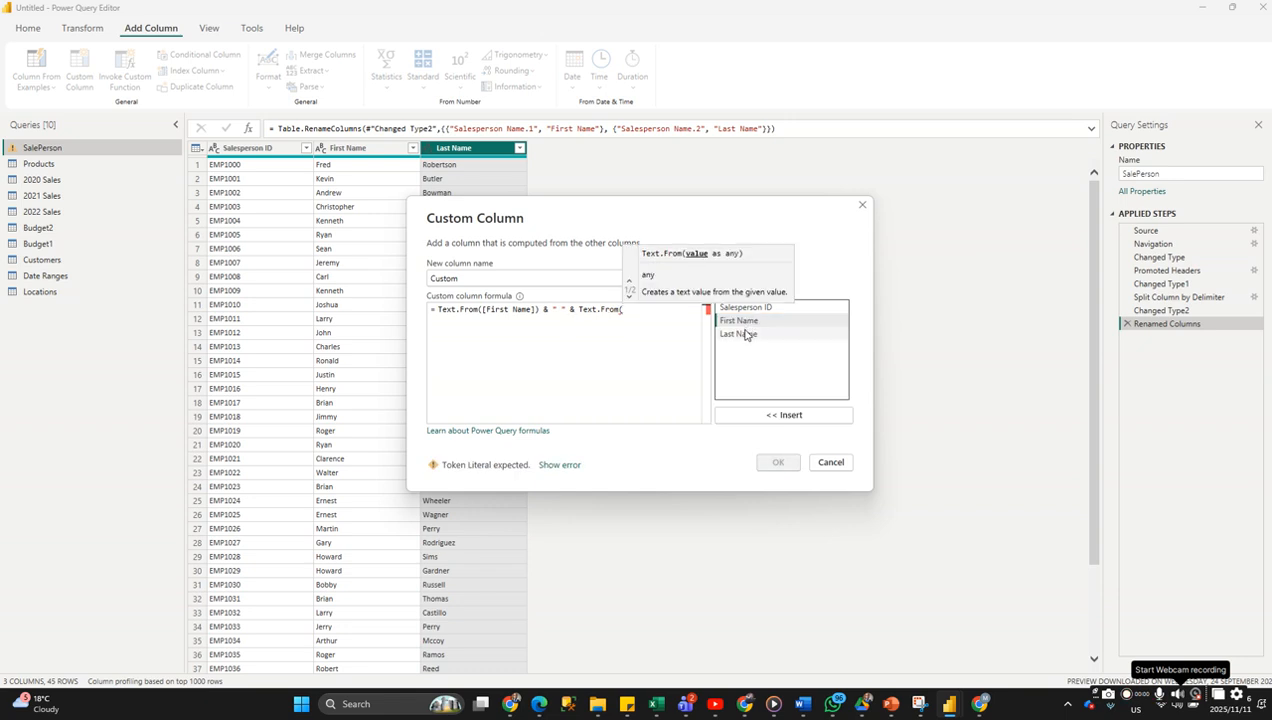
double_click(745, 336)
type(")")
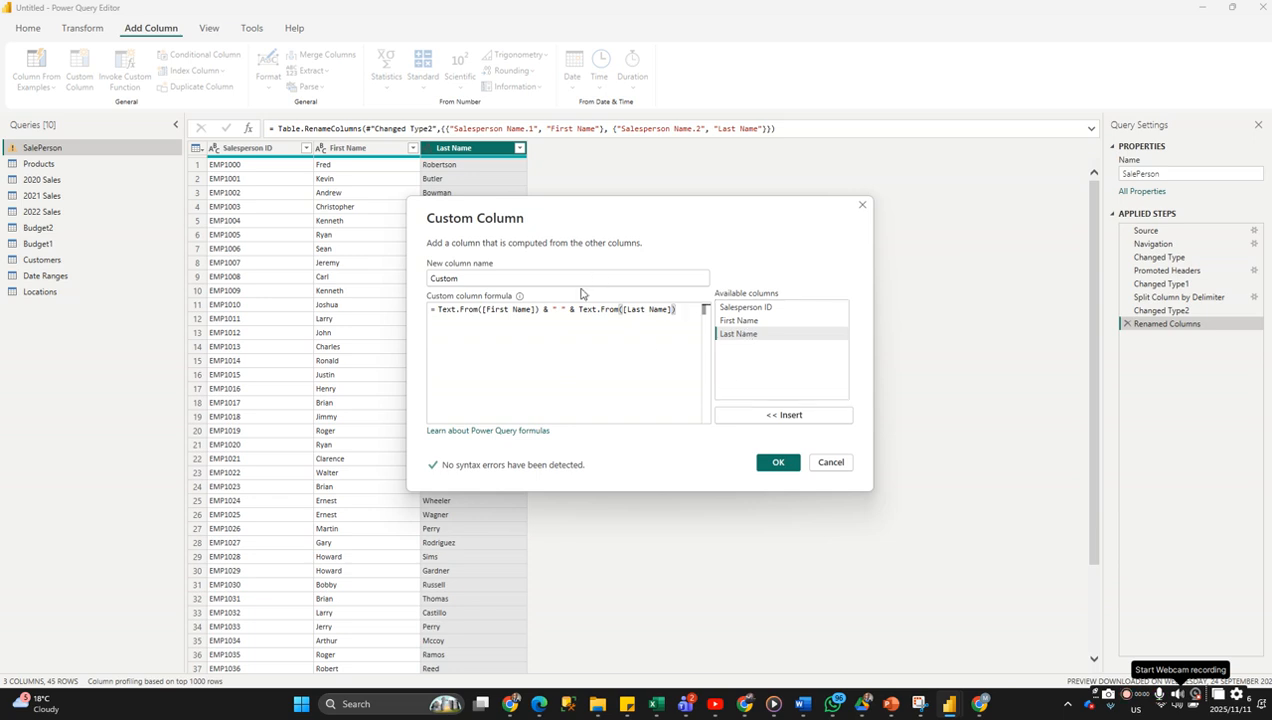
left_click(776, 462)
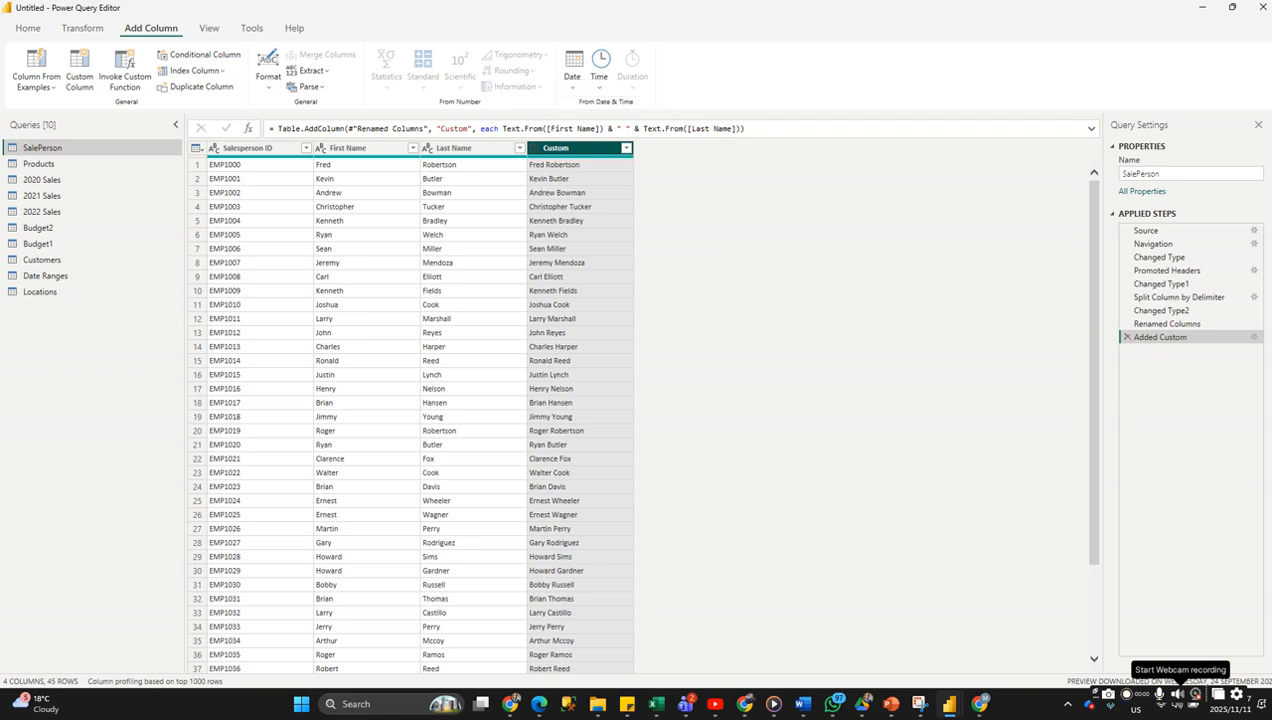
Delete the custom column, column rename, second type change and delimiter split from SalePerson's applied steps, back to Changed Type1.
left_click(1127, 338)
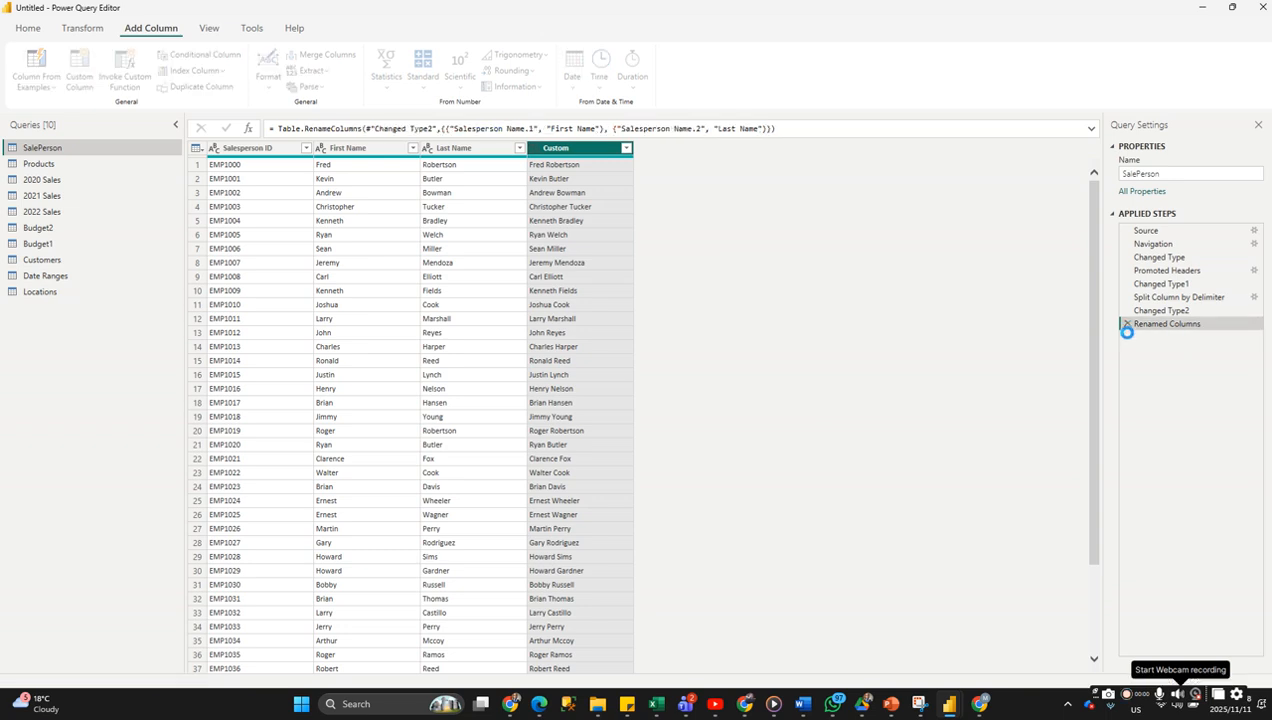
left_click(1127, 324)
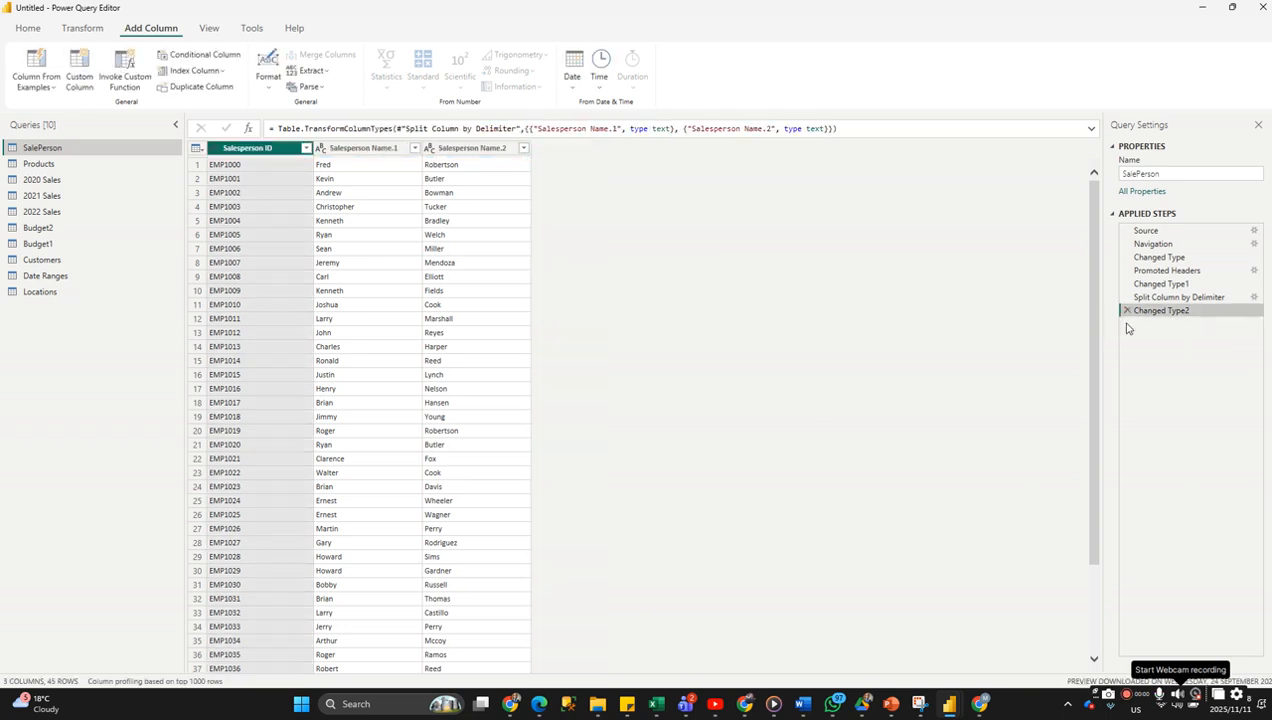
left_click(1126, 310)
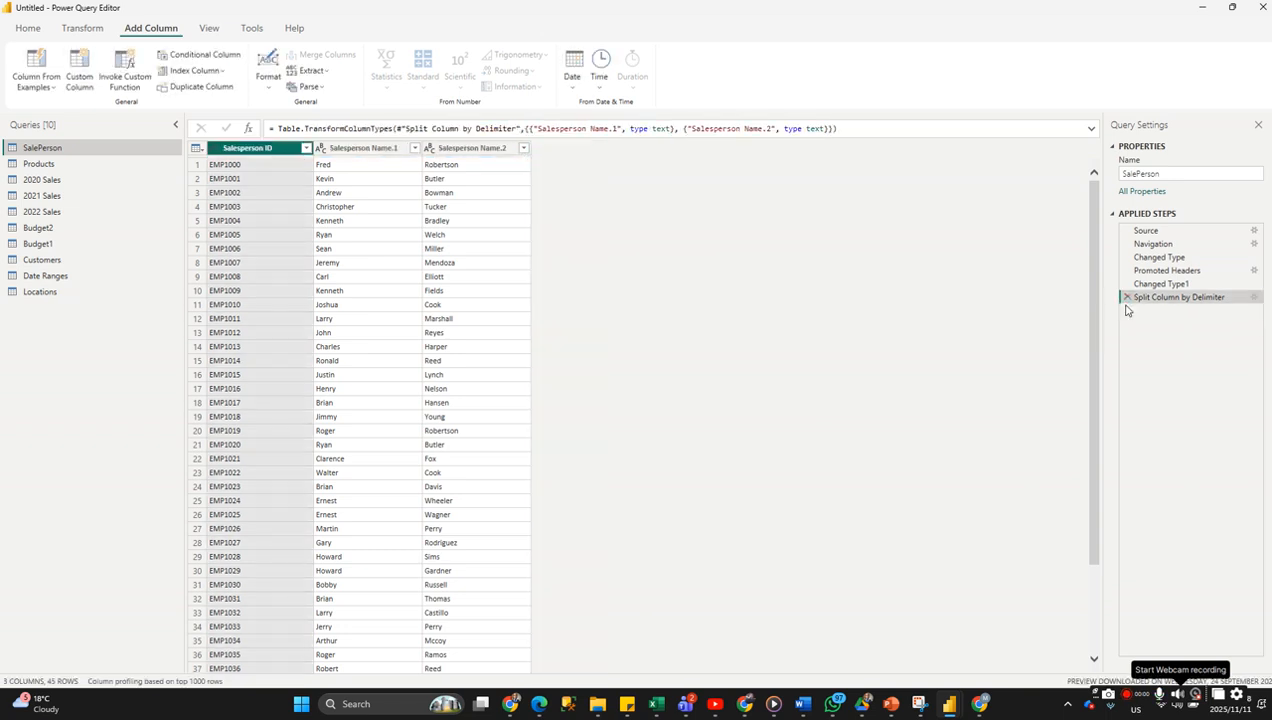
left_click(1127, 299)
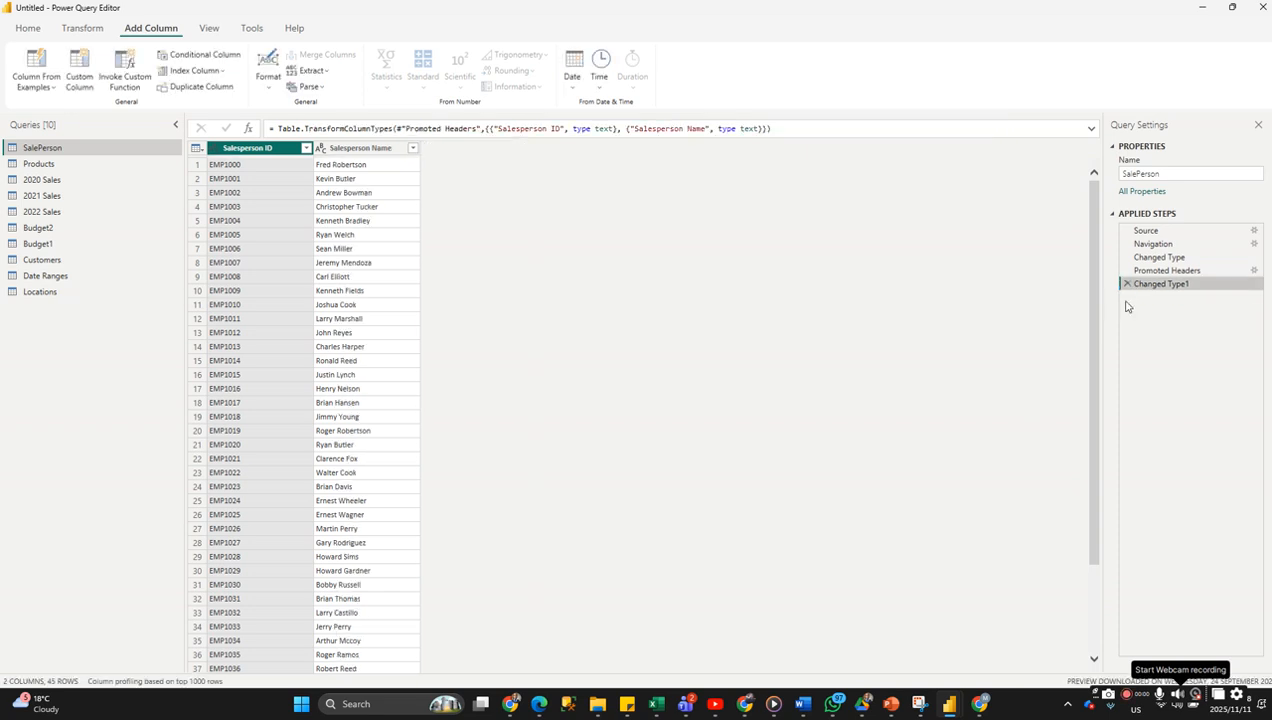
left_click(386, 158)
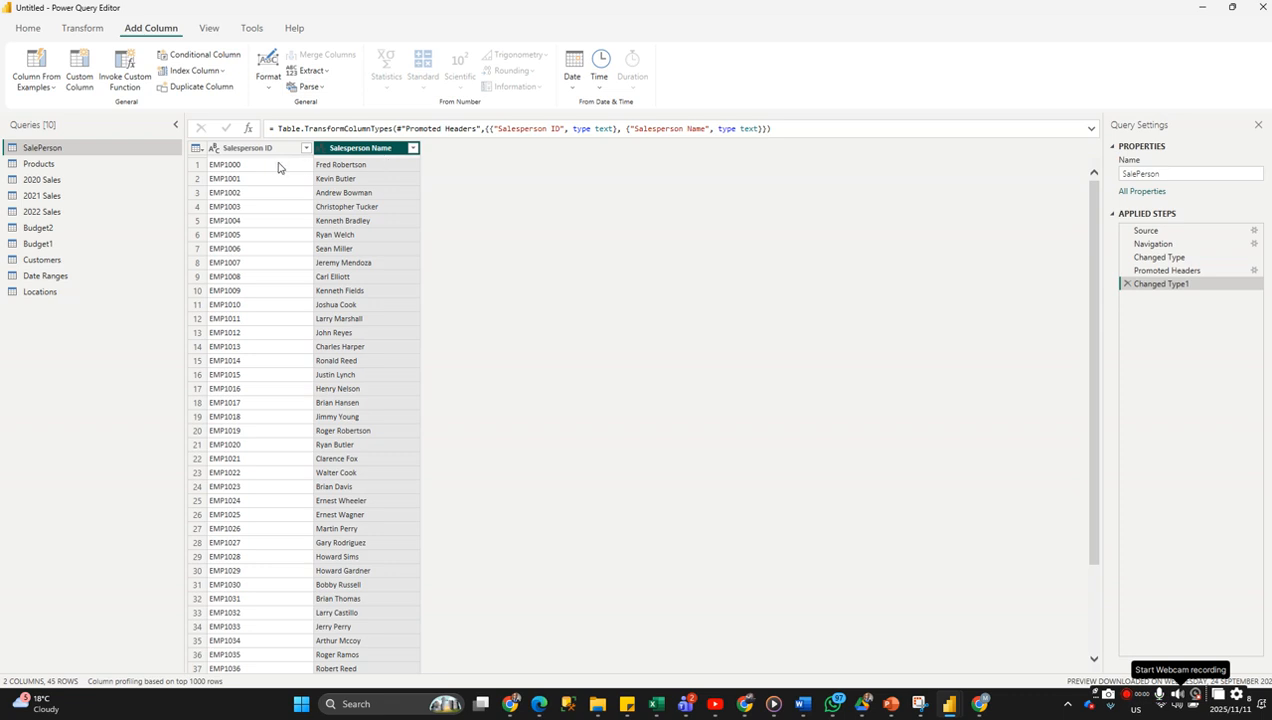
left_click(265, 155, "ctrl")
left_click(265, 155)
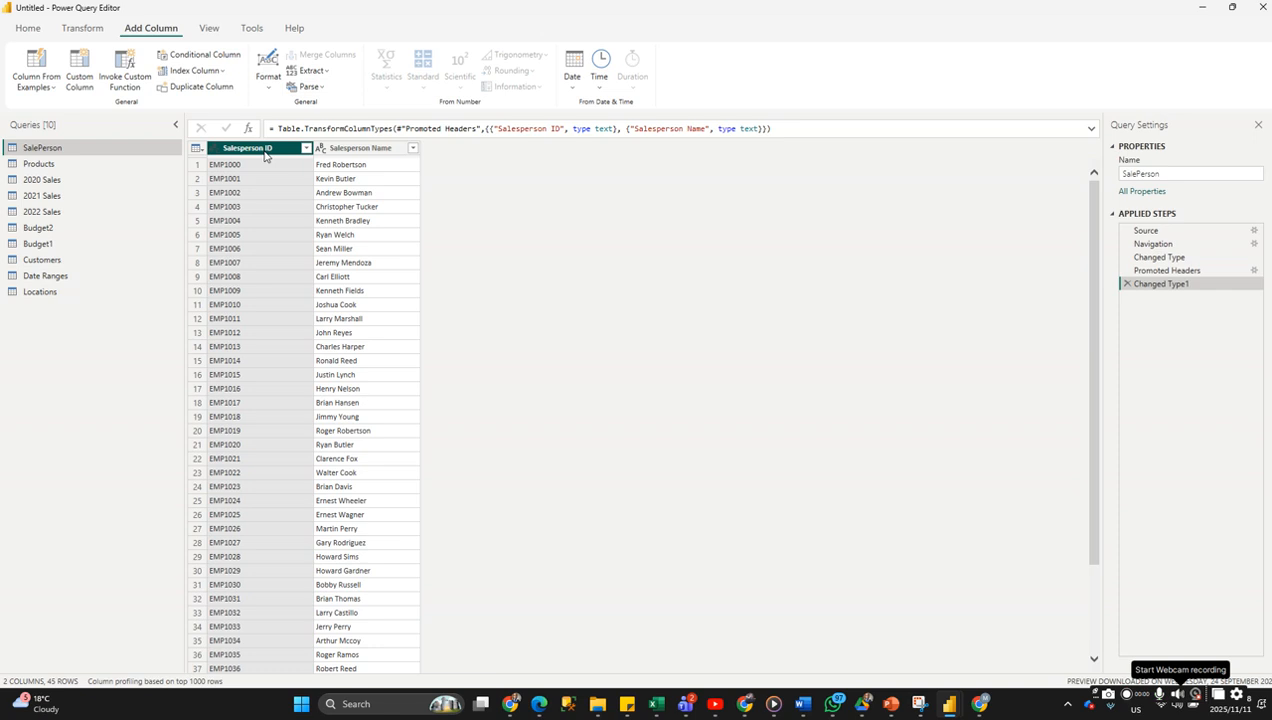
left_click(358, 155)
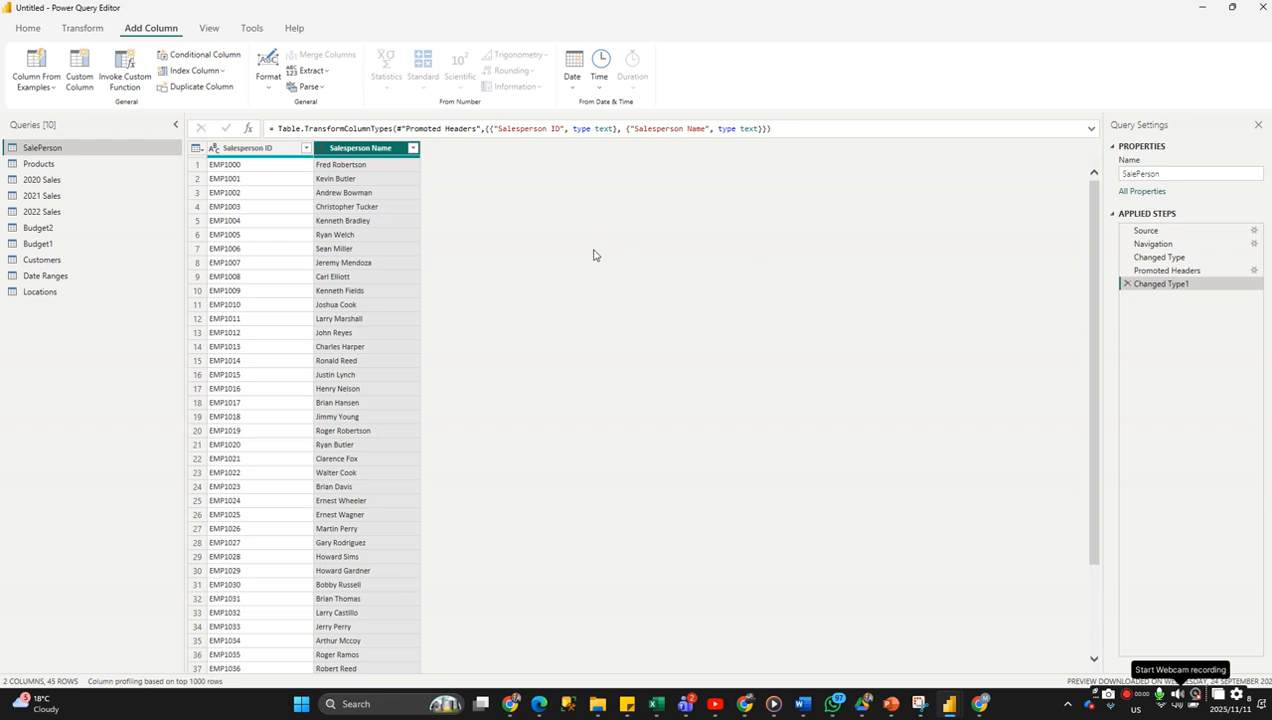
Promote the first row of the Customers query to column headers.
left_click(57, 168)
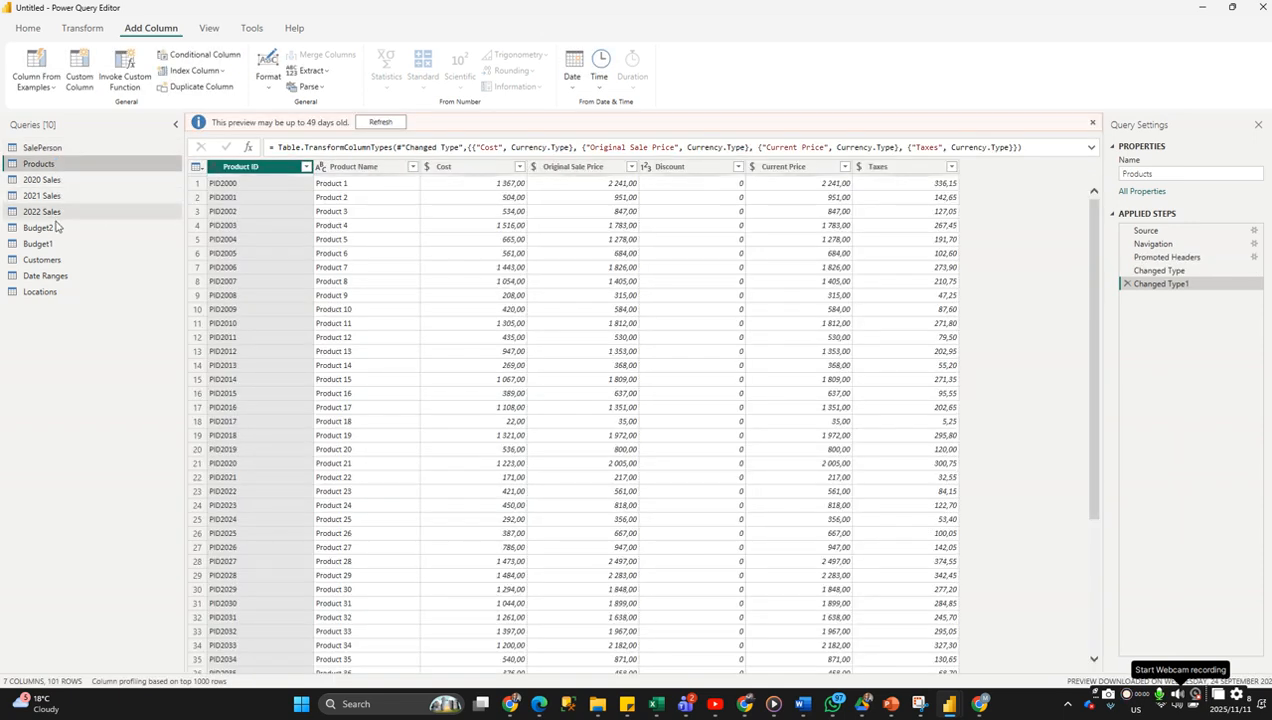
left_click(52, 258)
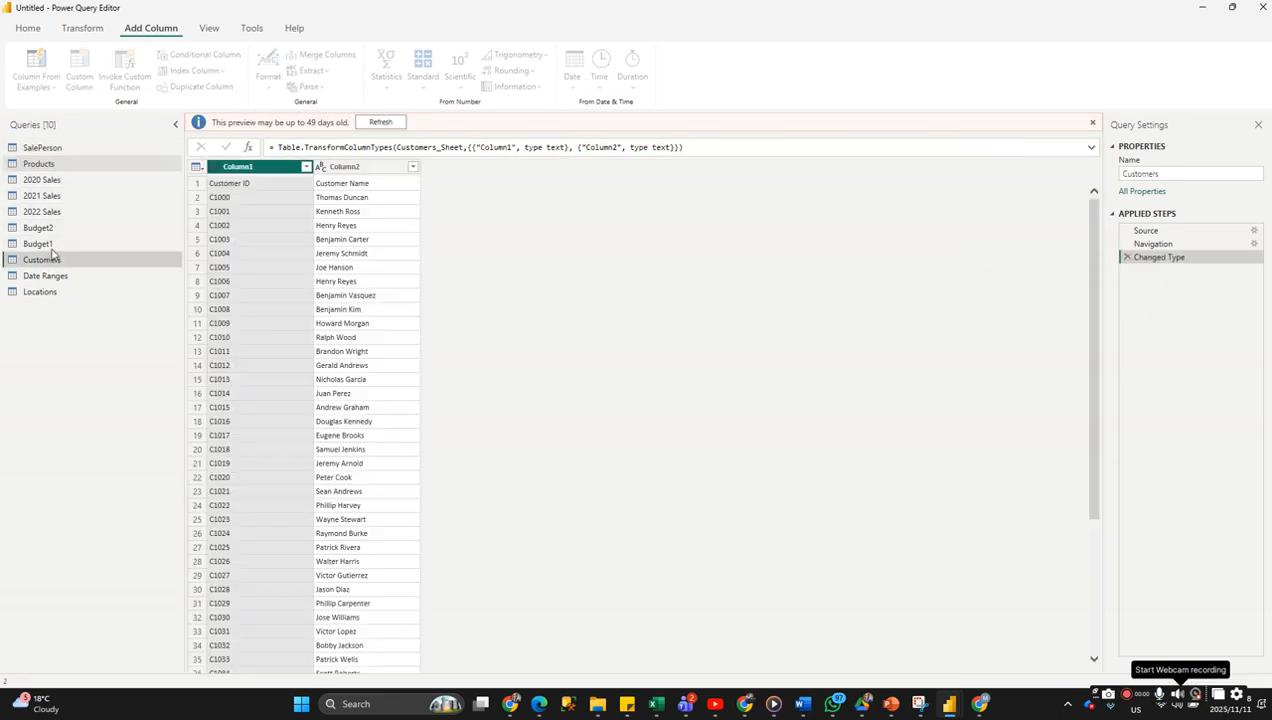
left_click(52, 246)
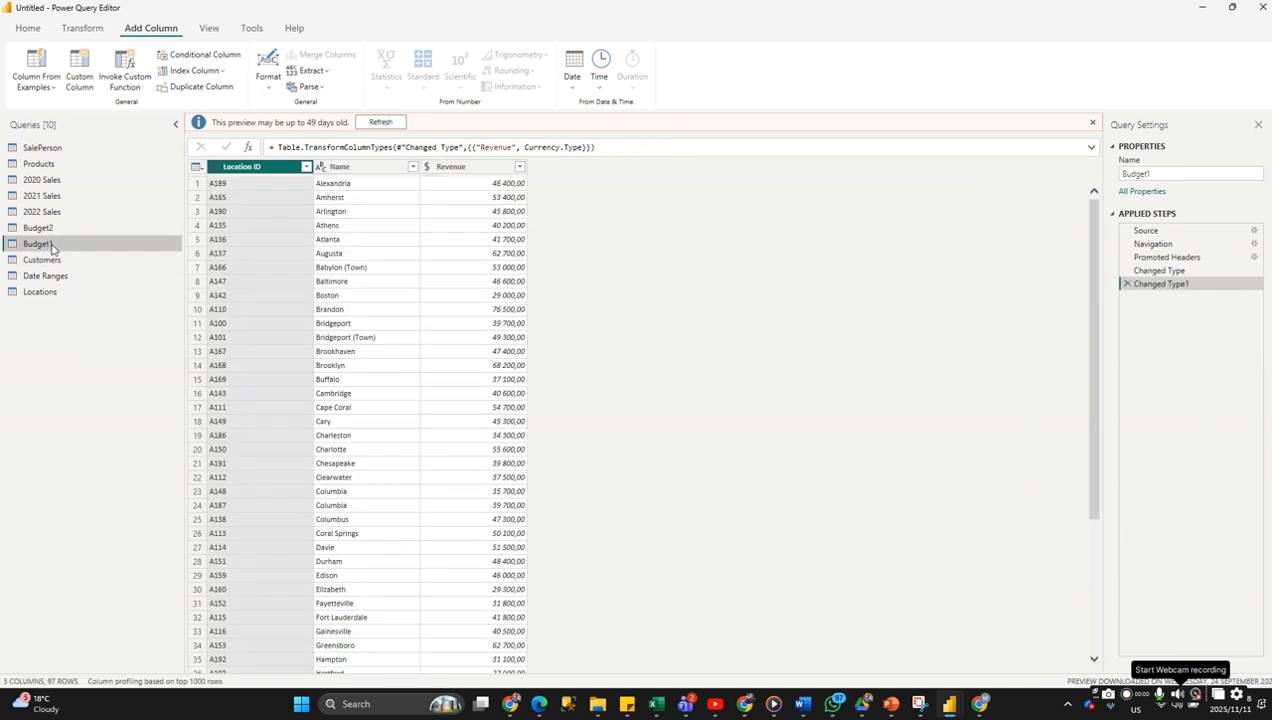
left_click(50, 260)
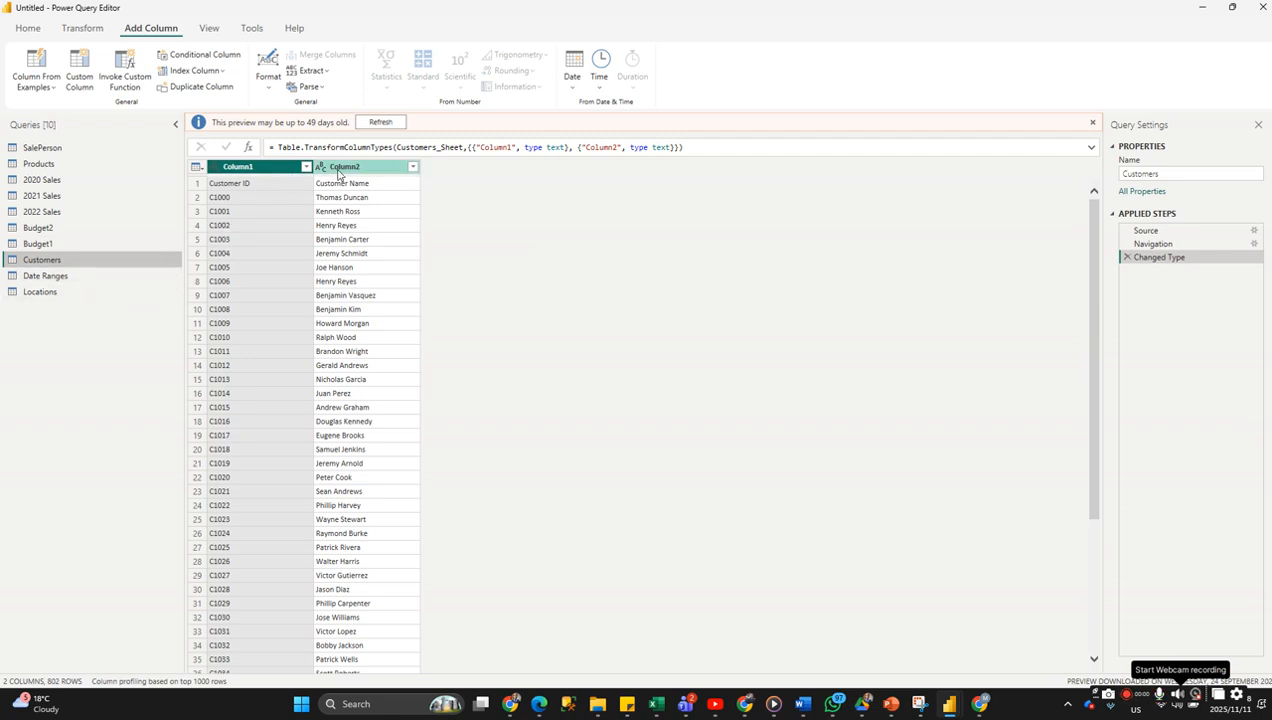
left_click(28, 29)
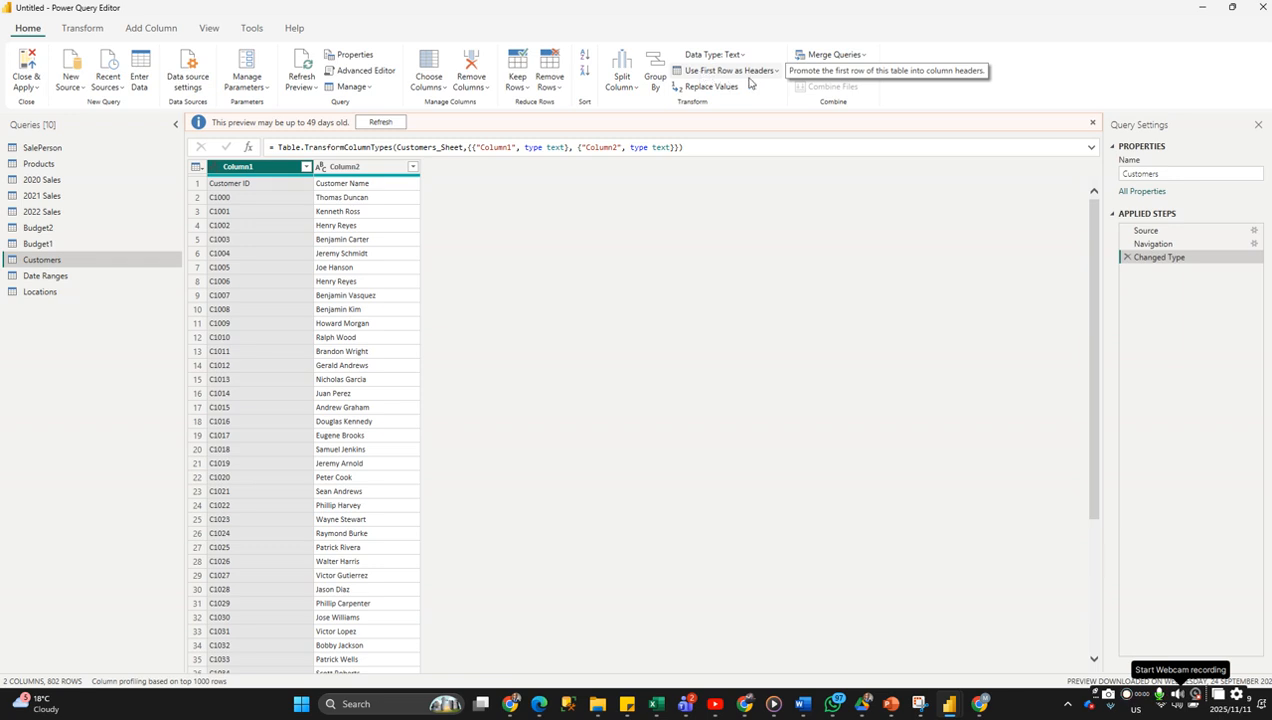
left_click(777, 74)
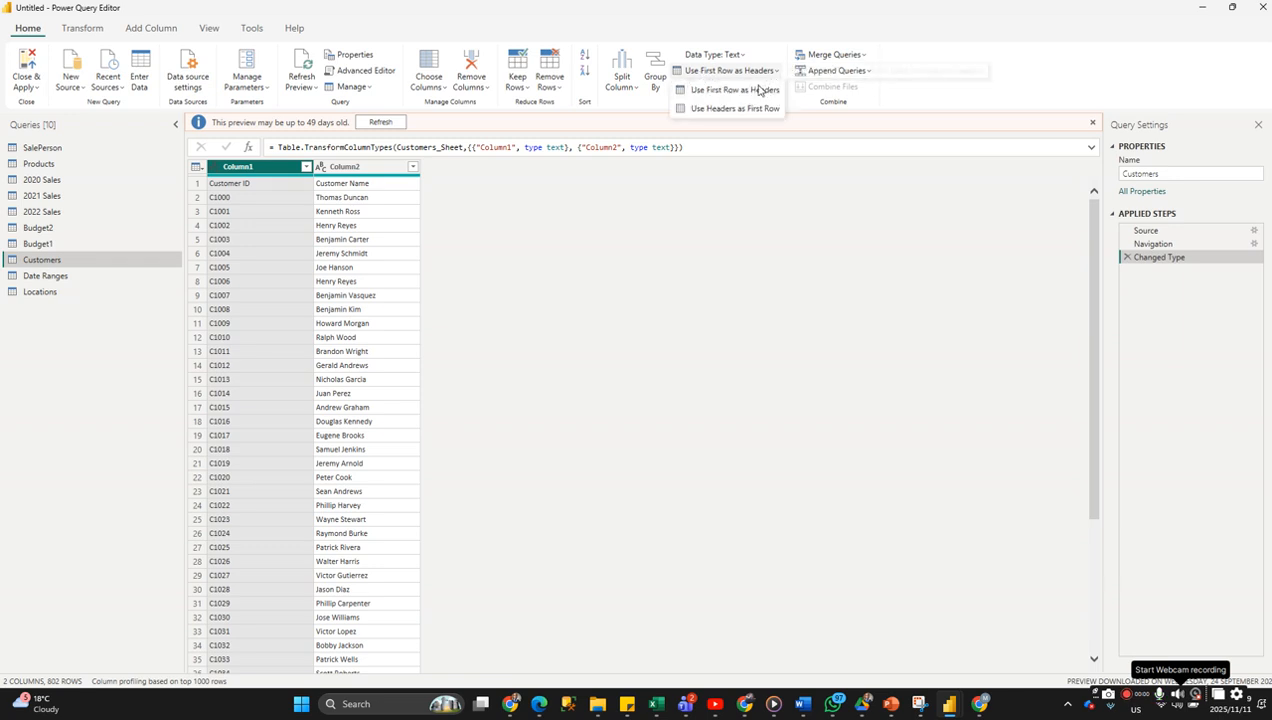
left_click(745, 89)
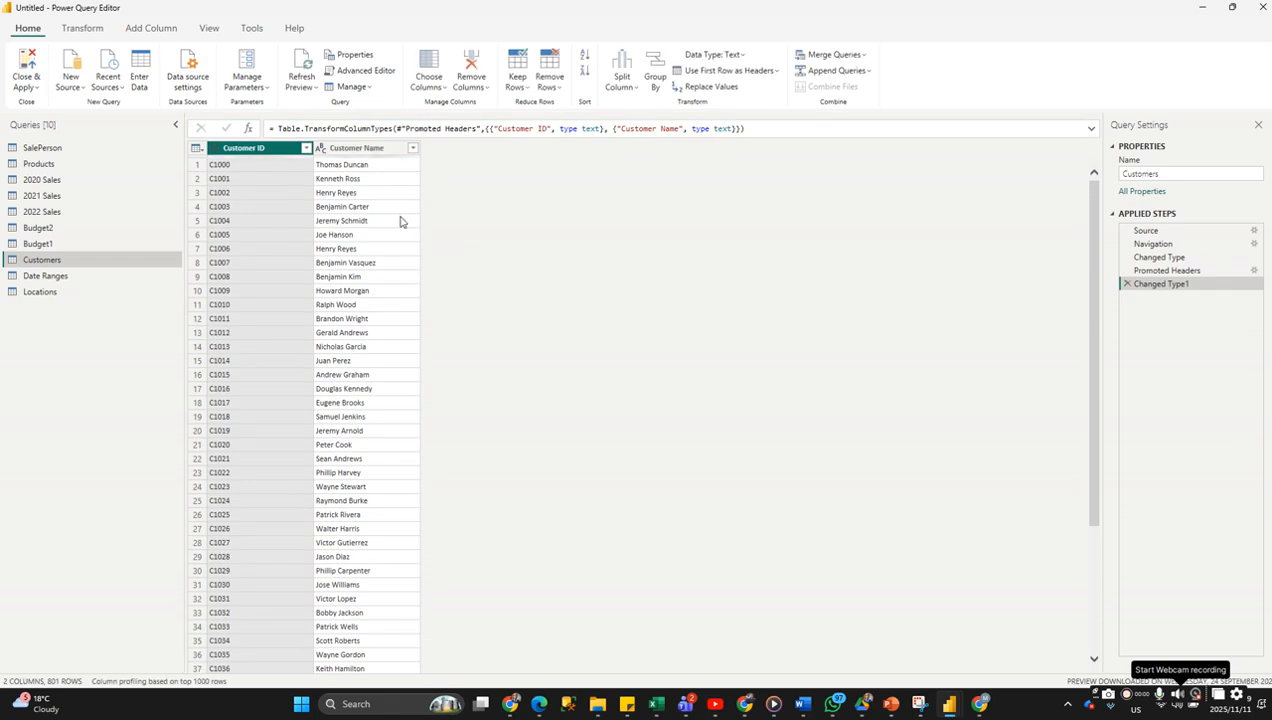
scroll(360, 228, "down", 3)
scroll(360, 228, "up", 3)
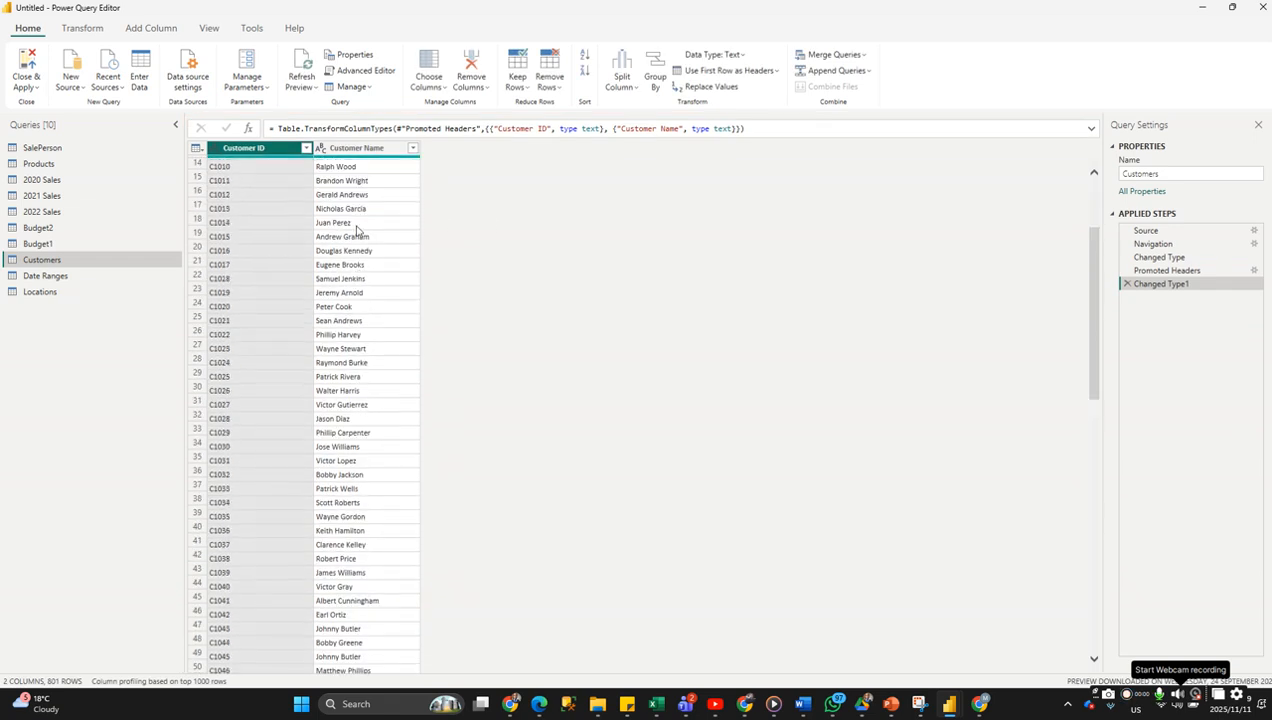
Change the Median Income column in the Locations query to fixed decimal number, adding the conversion as a new step.
left_click(93, 279)
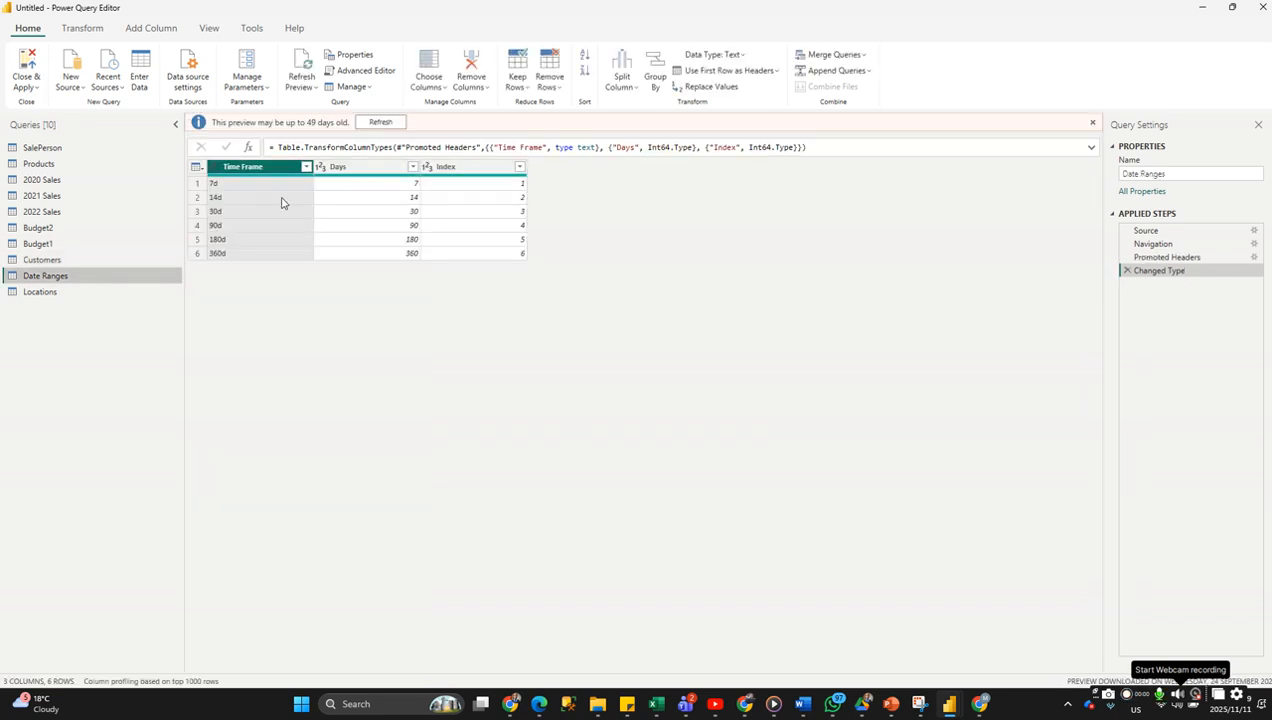
left_click(77, 292)
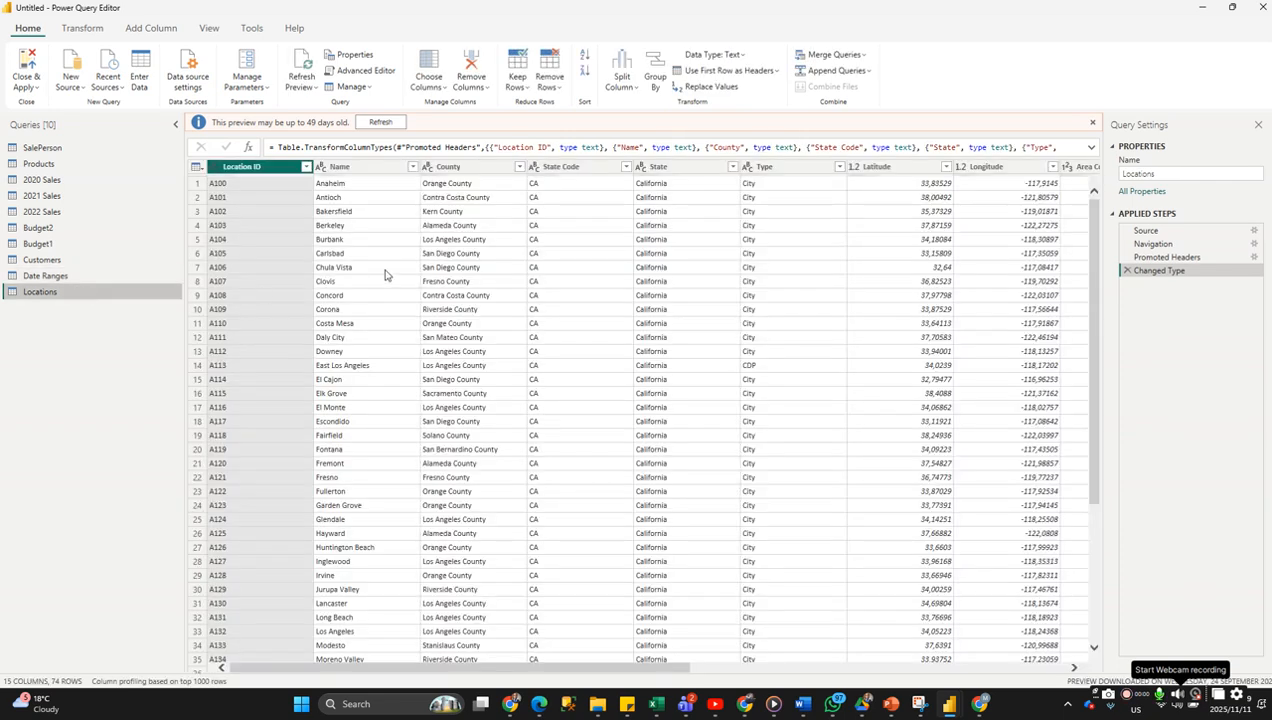
scroll(452, 535, "down", 3)
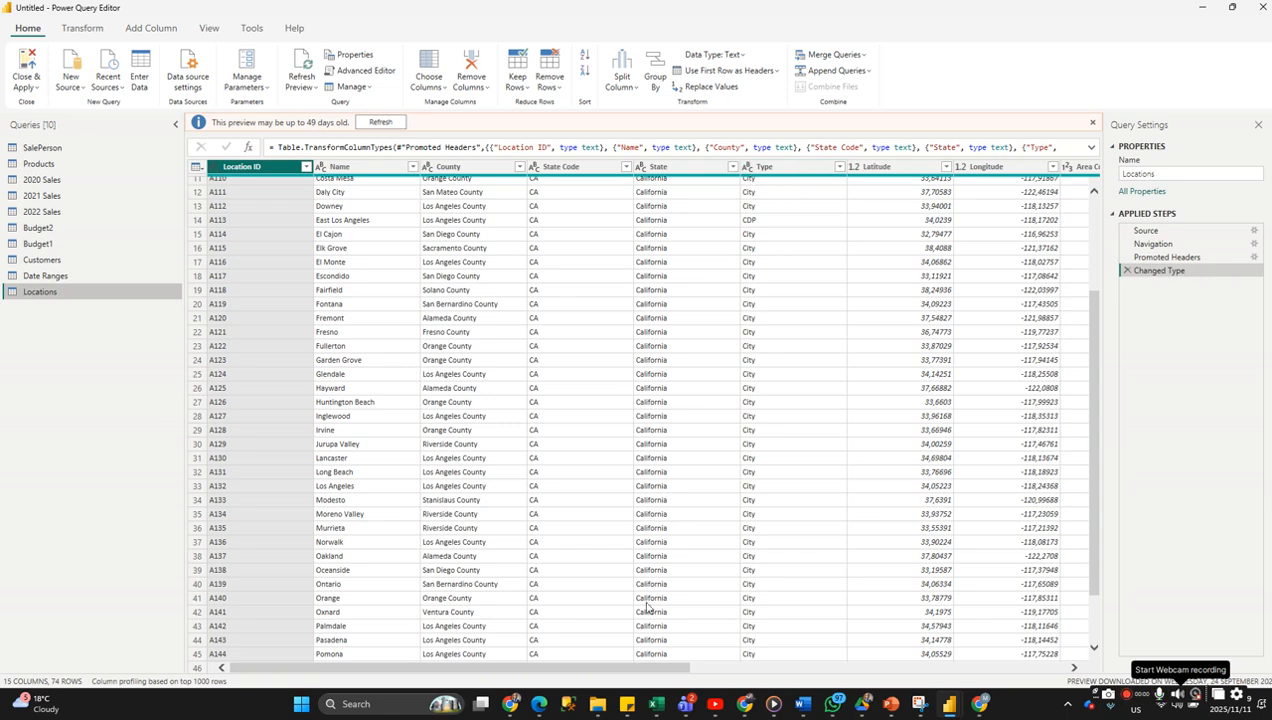
left_click_drag(643, 672, 886, 470)
left_click(836, 167)
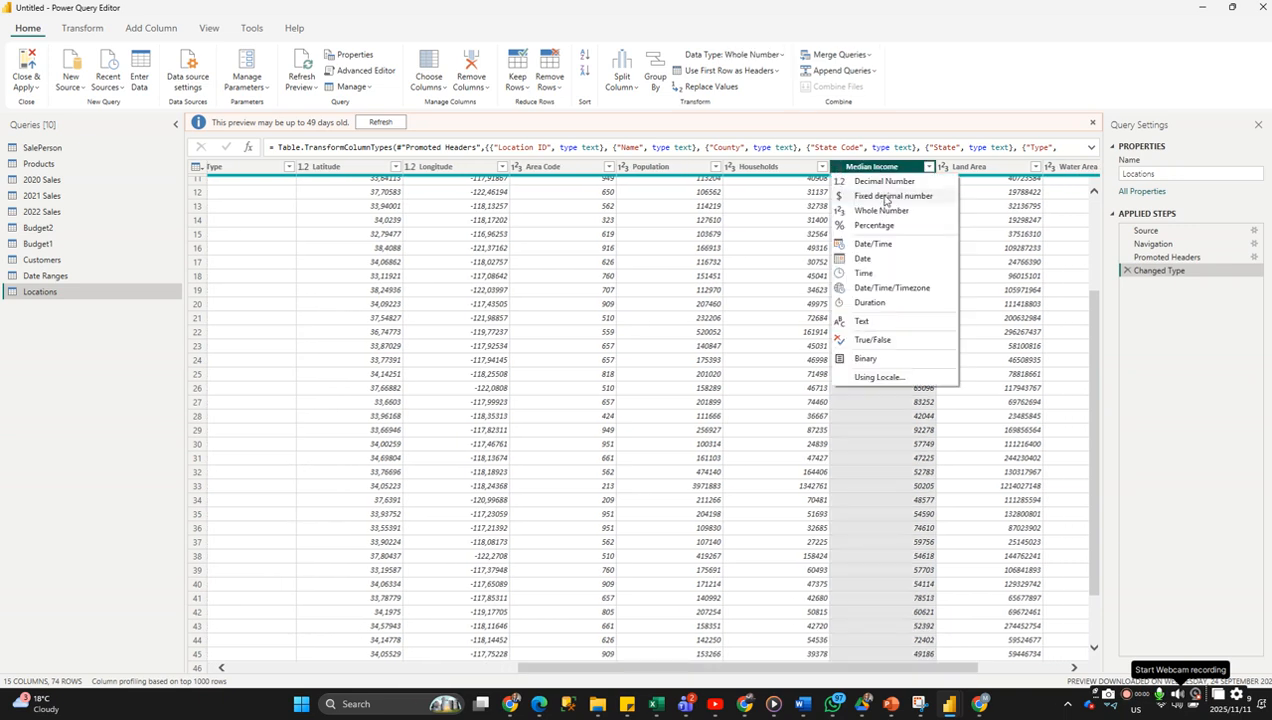
left_click(885, 196)
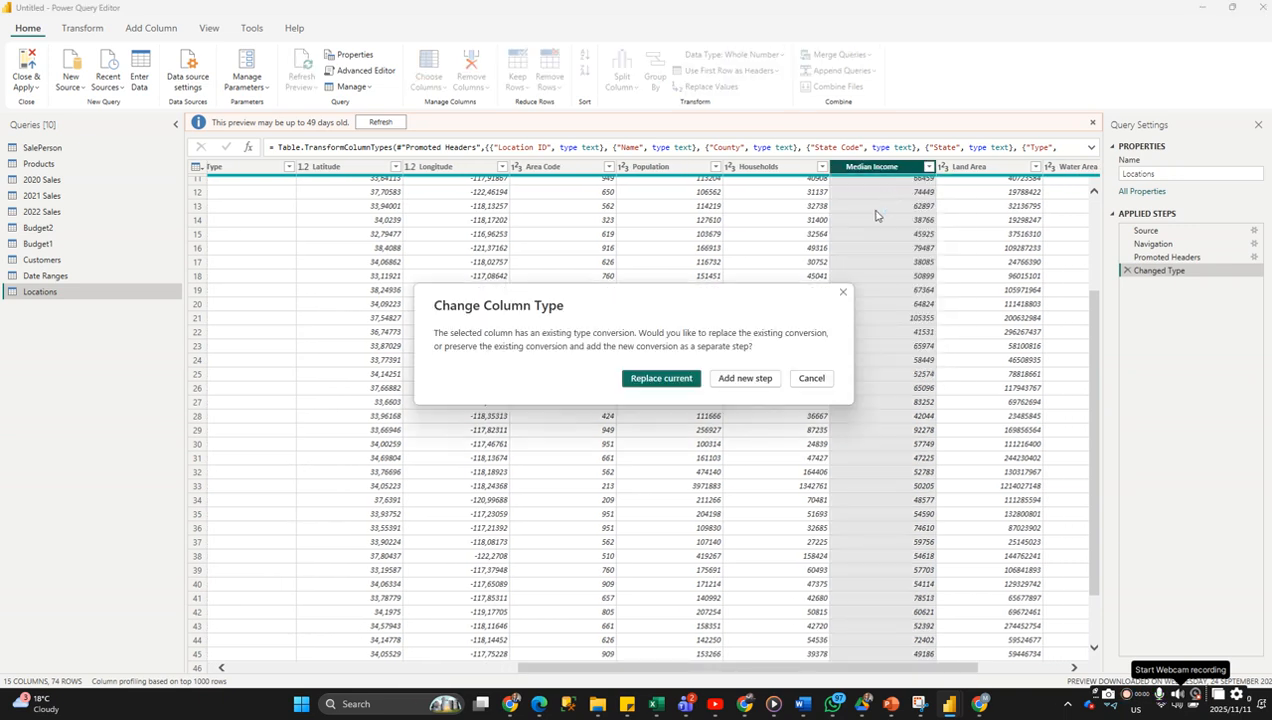
left_click(756, 381)
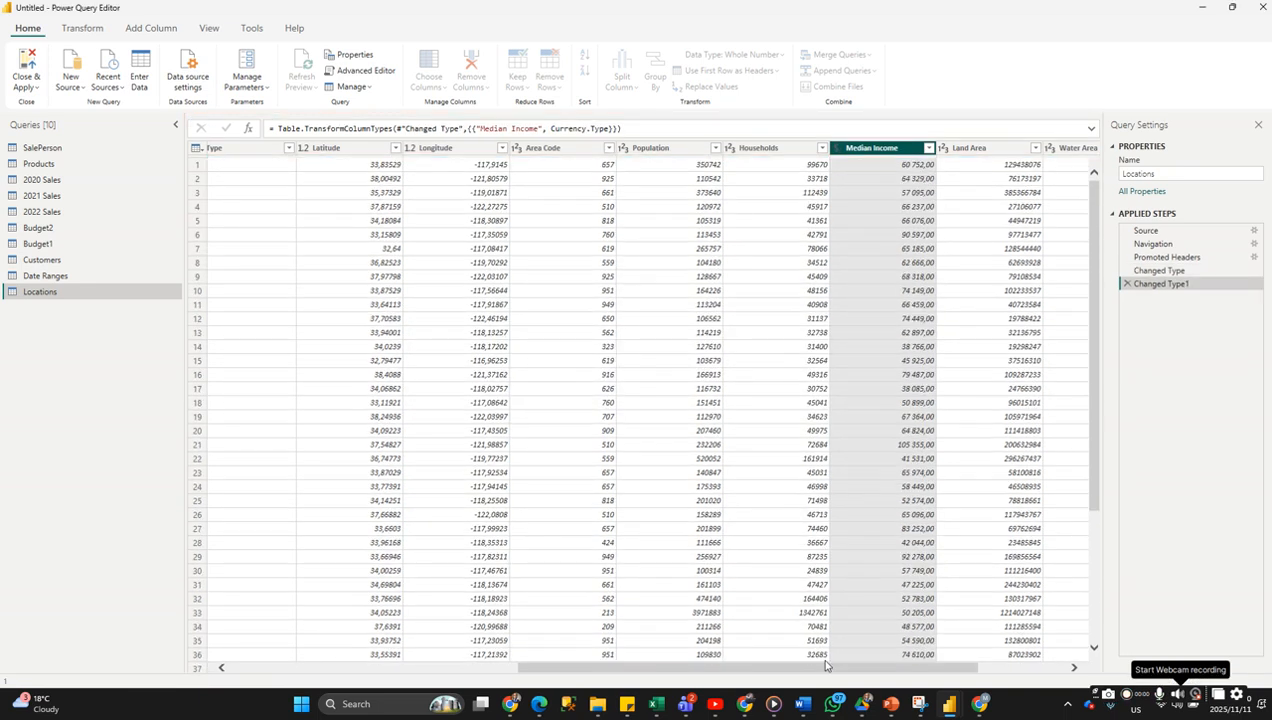
left_click_drag(828, 666, 186, 366)
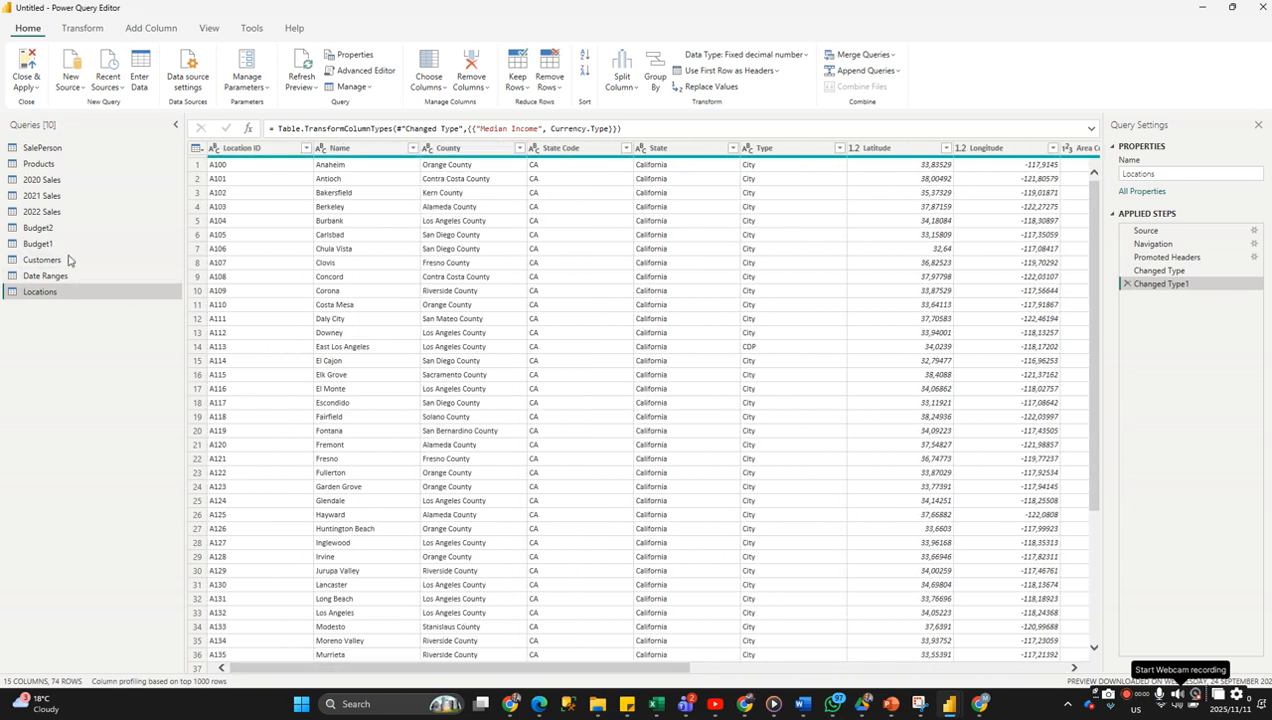
Set up an append as a new query with three or more tables, combining 2020 Sales, 2021 Sales and 2022 Sales.
left_click(46, 182)
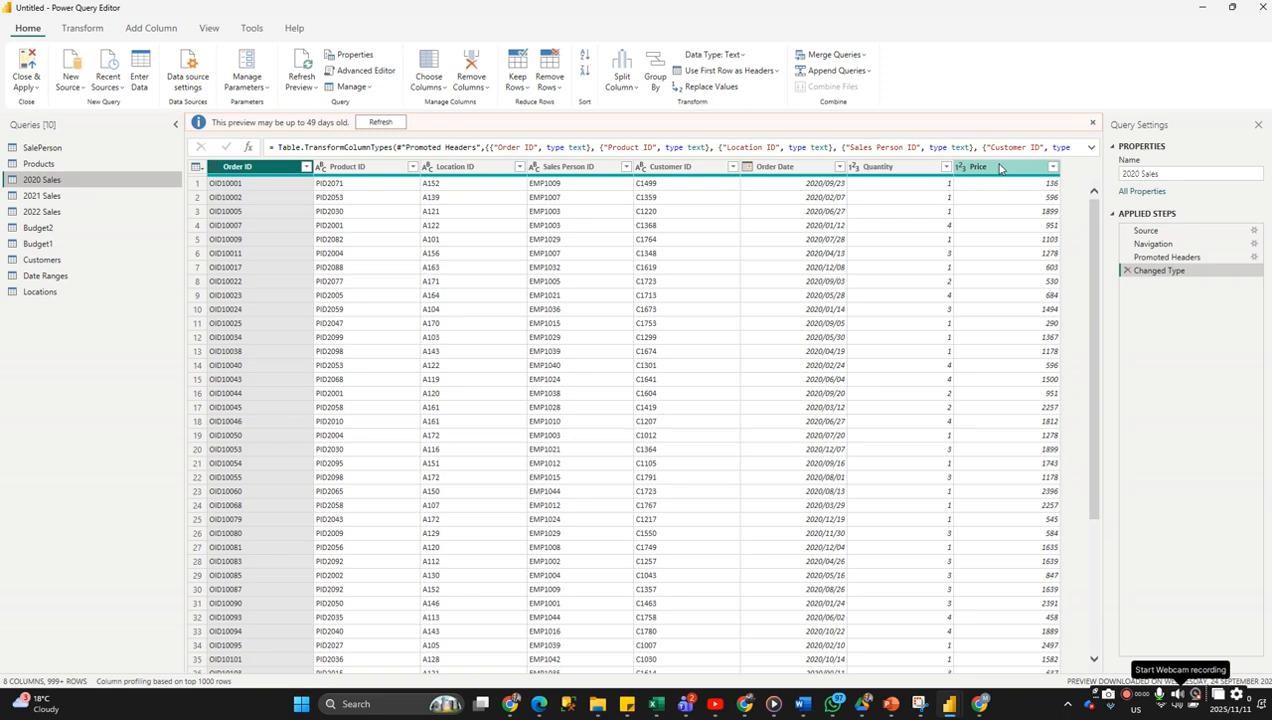
left_click(1000, 168)
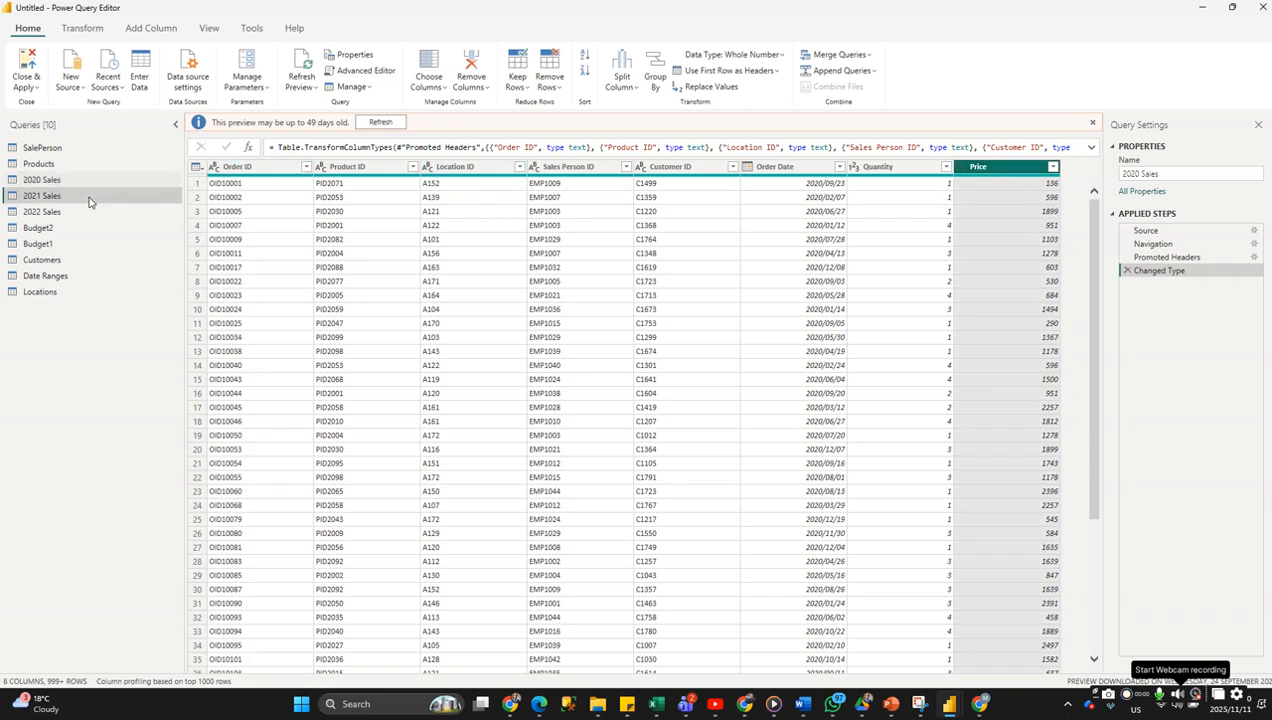
left_click(88, 197)
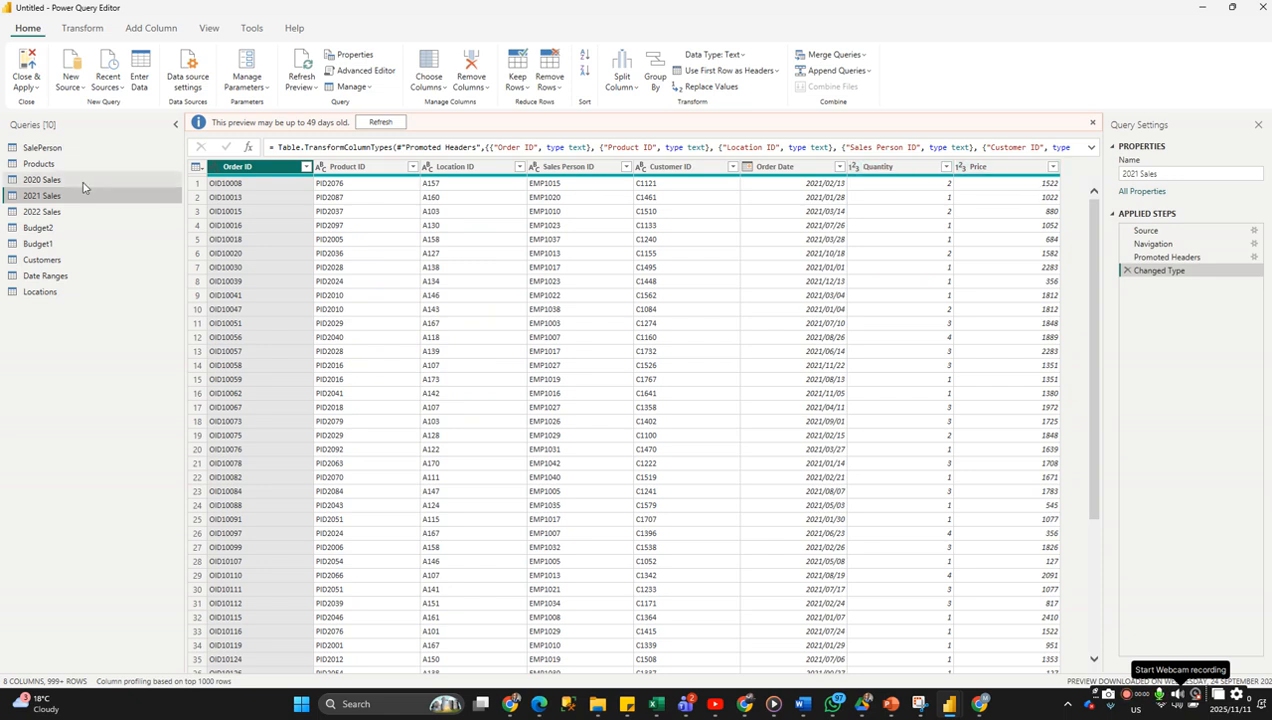
left_click(63, 211)
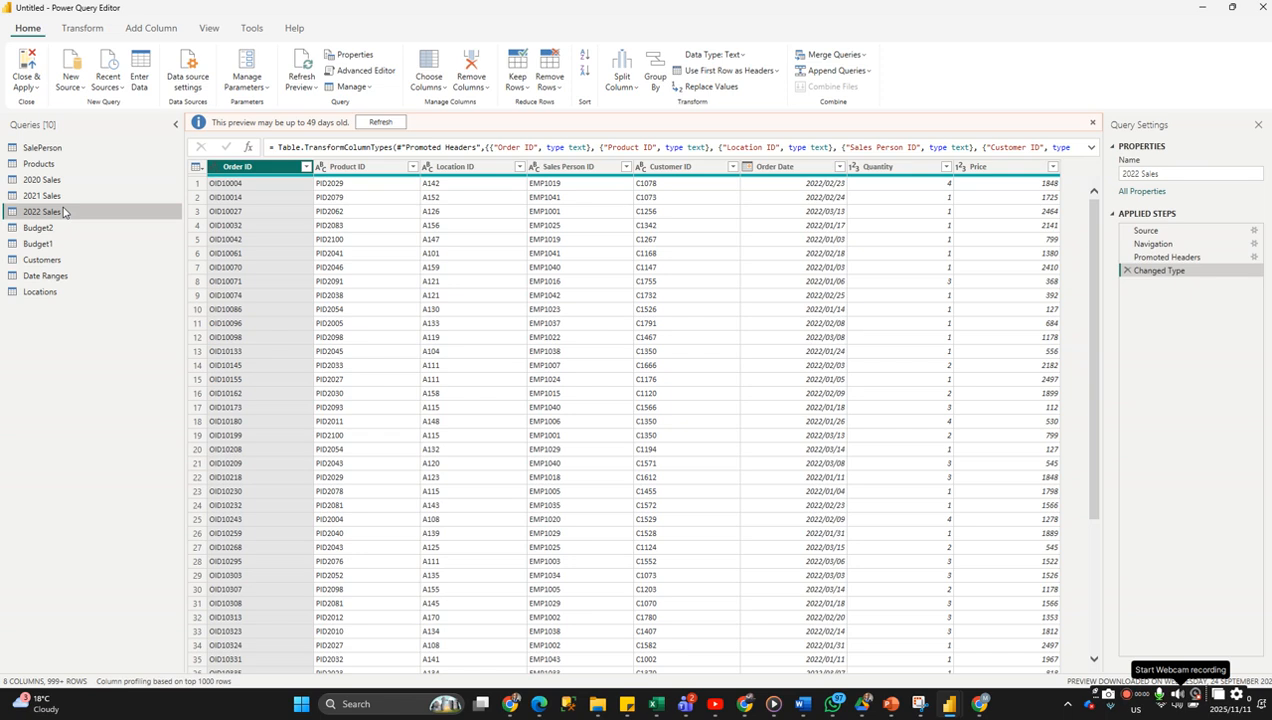
left_click(58, 181)
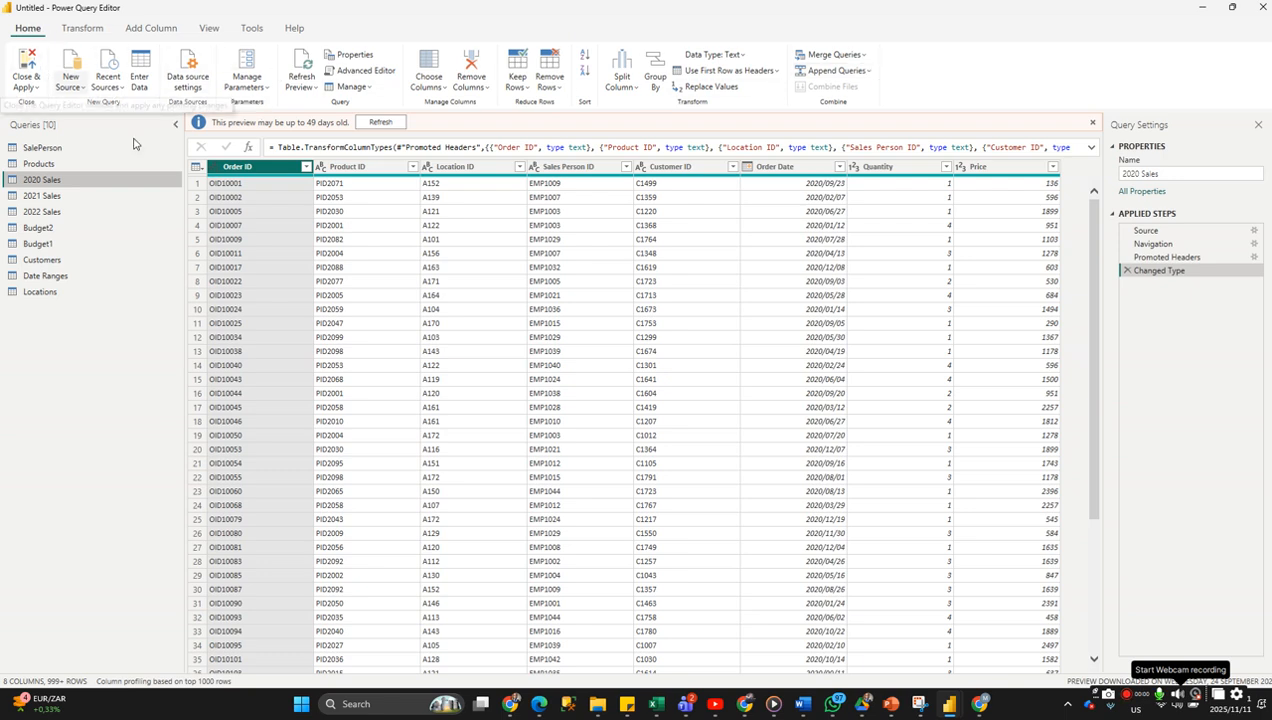
left_click(866, 71)
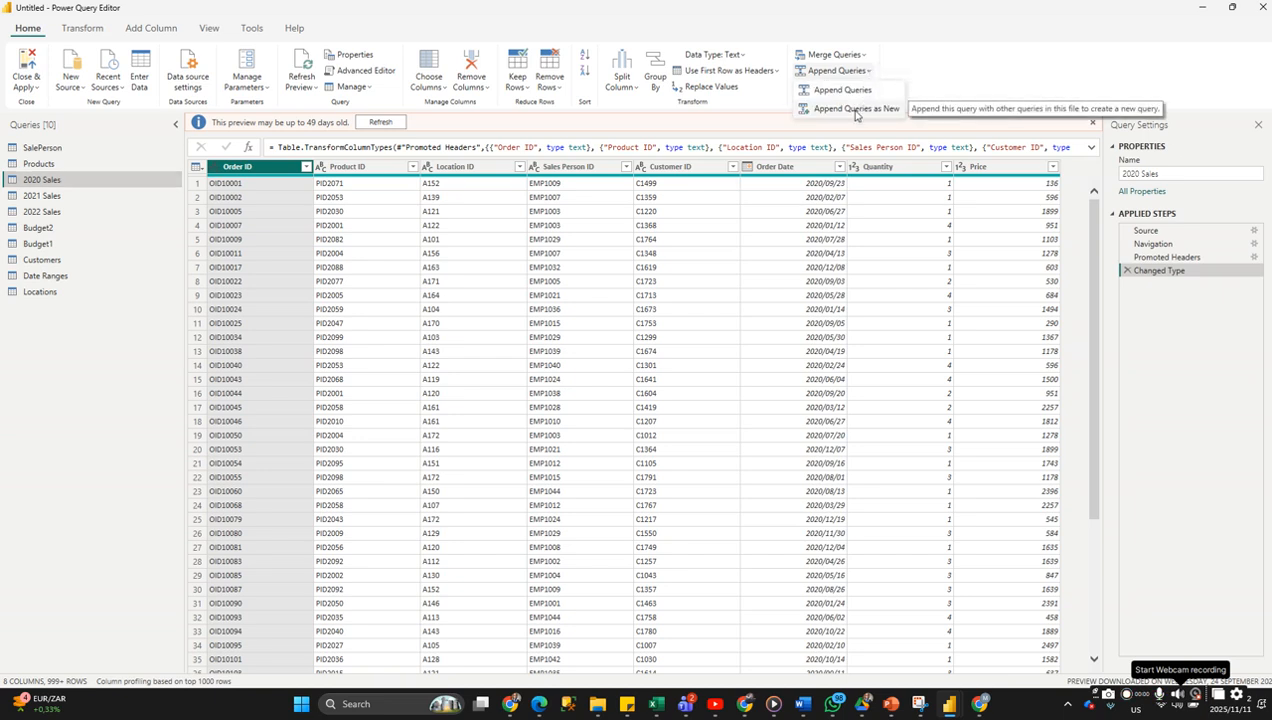
left_click(855, 110)
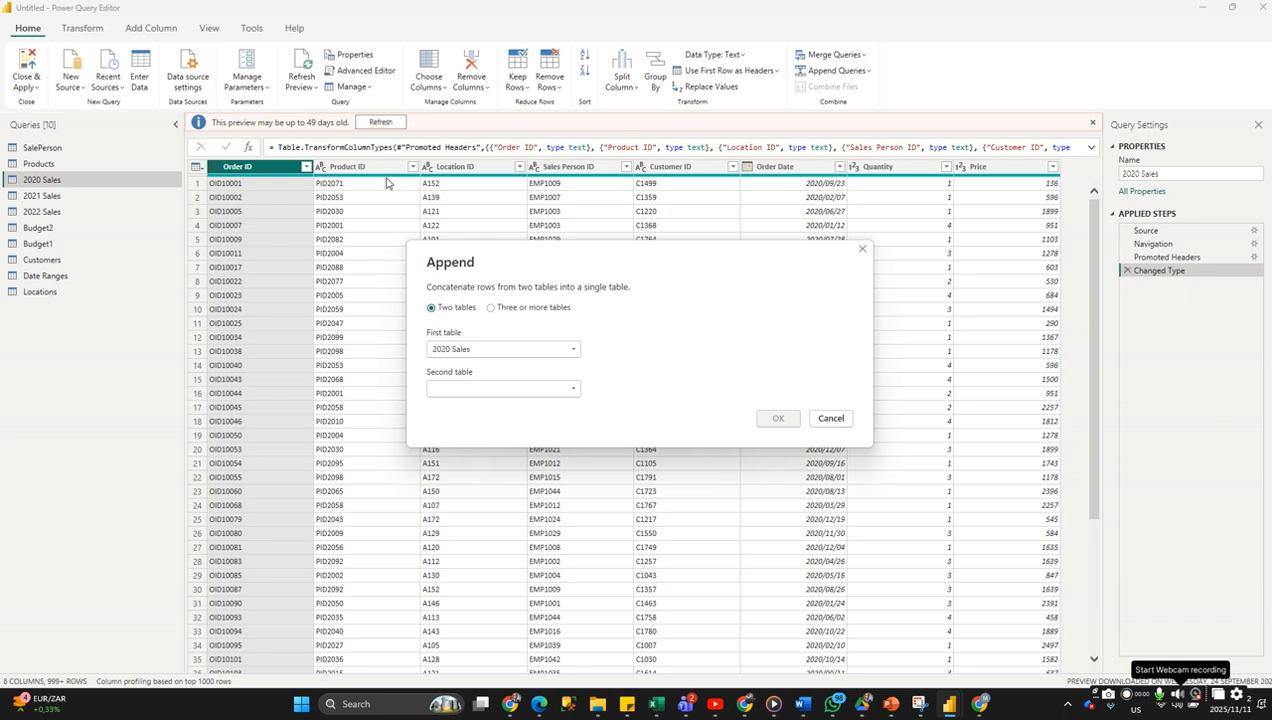
left_click(491, 309)
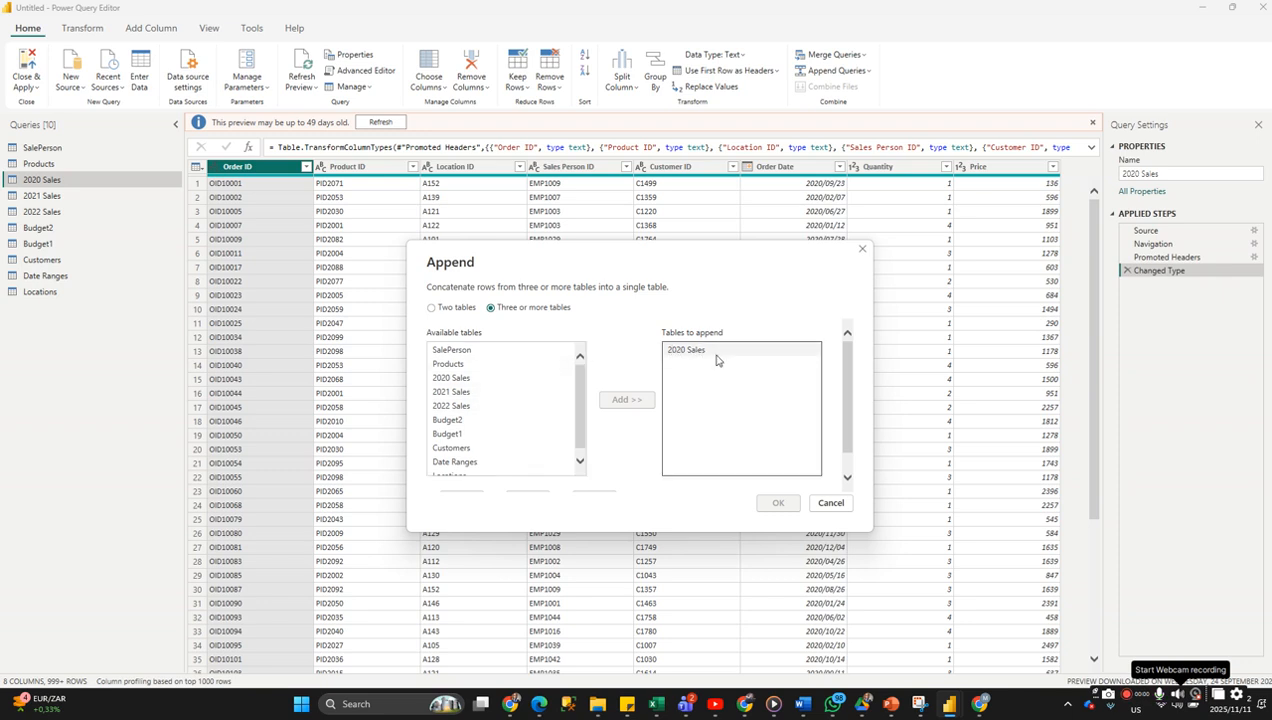
left_click(463, 393)
left_click(627, 399)
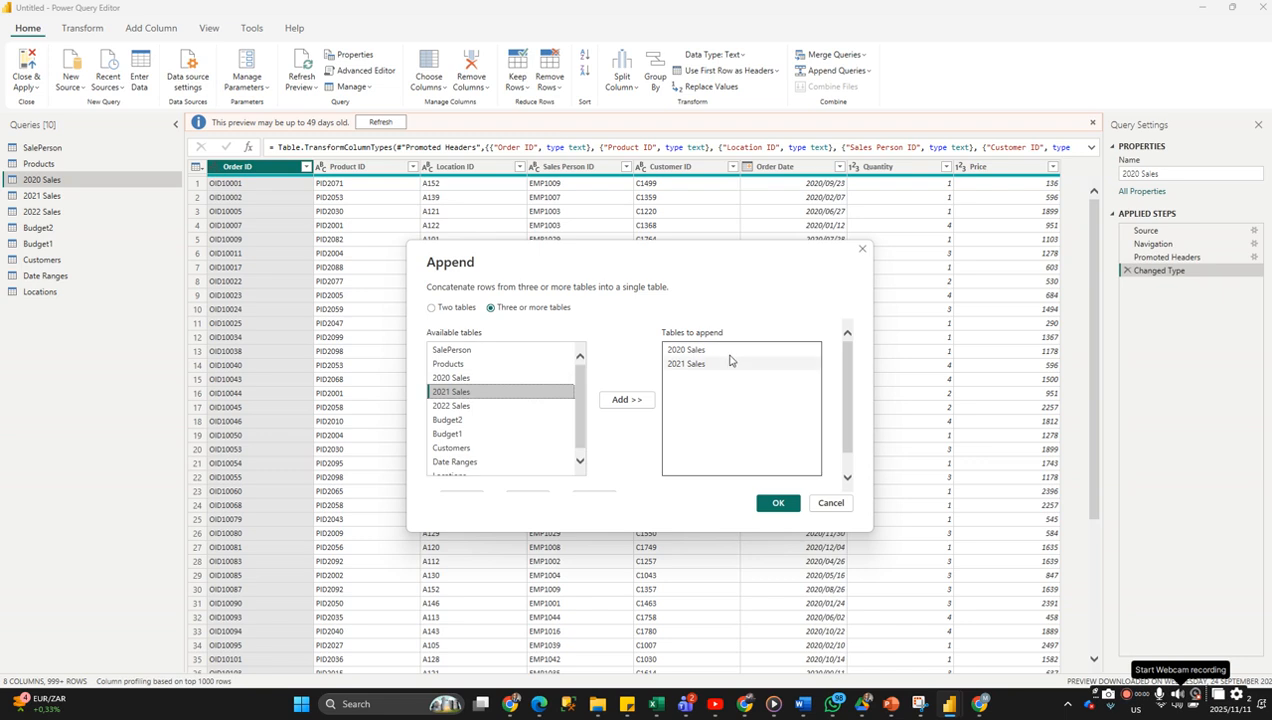
left_click(465, 410)
left_click(627, 399)
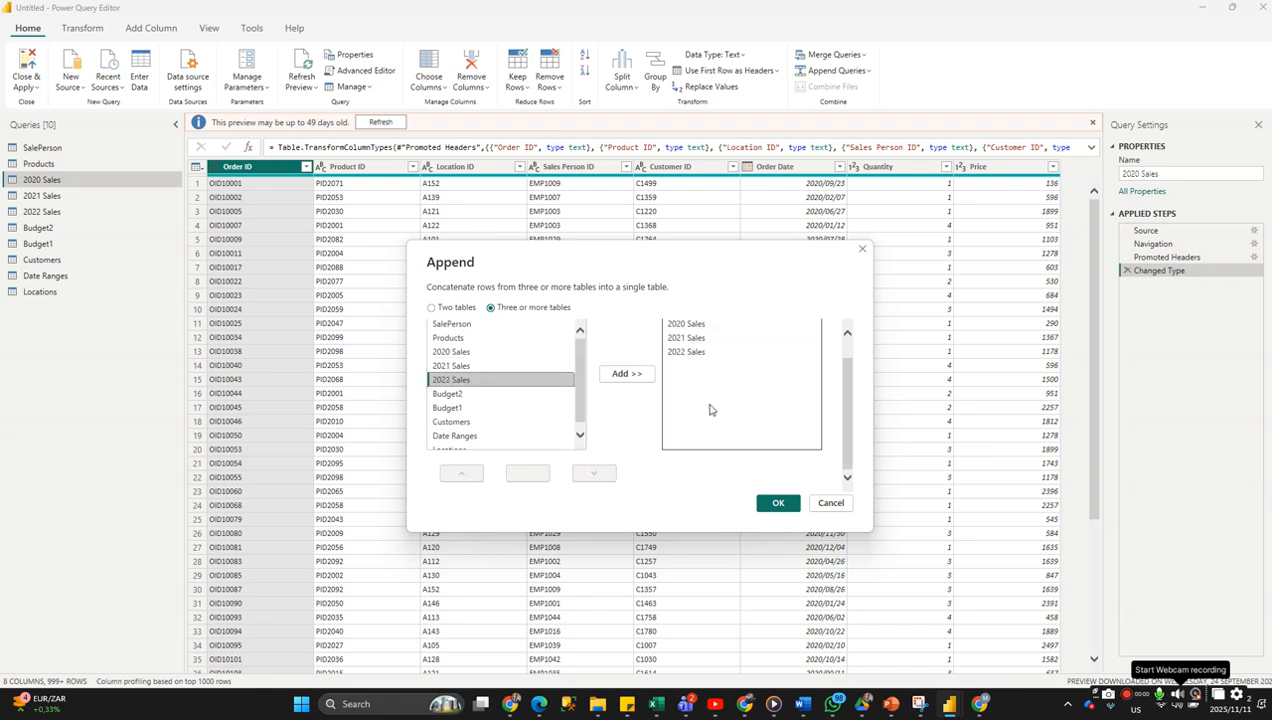
Add Budget2 to the tables to append and remove it from that list again.
scroll(477, 400, "down", 1)
double_click(476, 387)
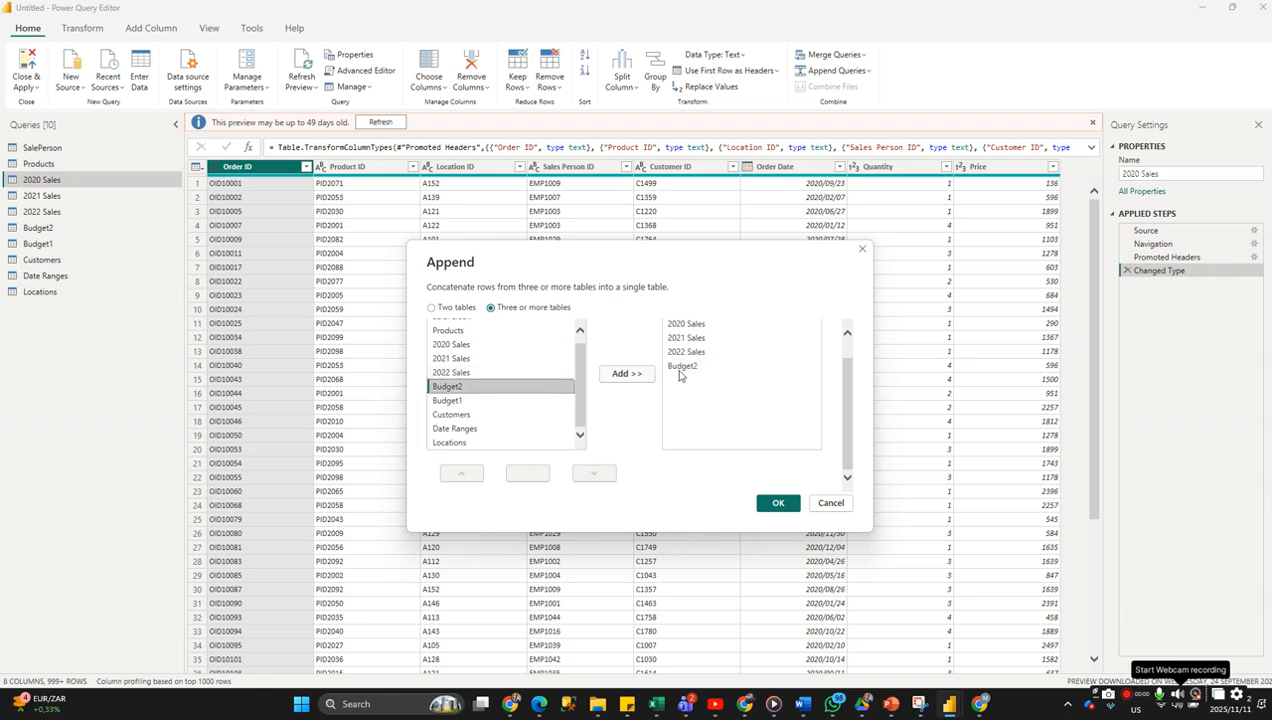
left_click(698, 367)
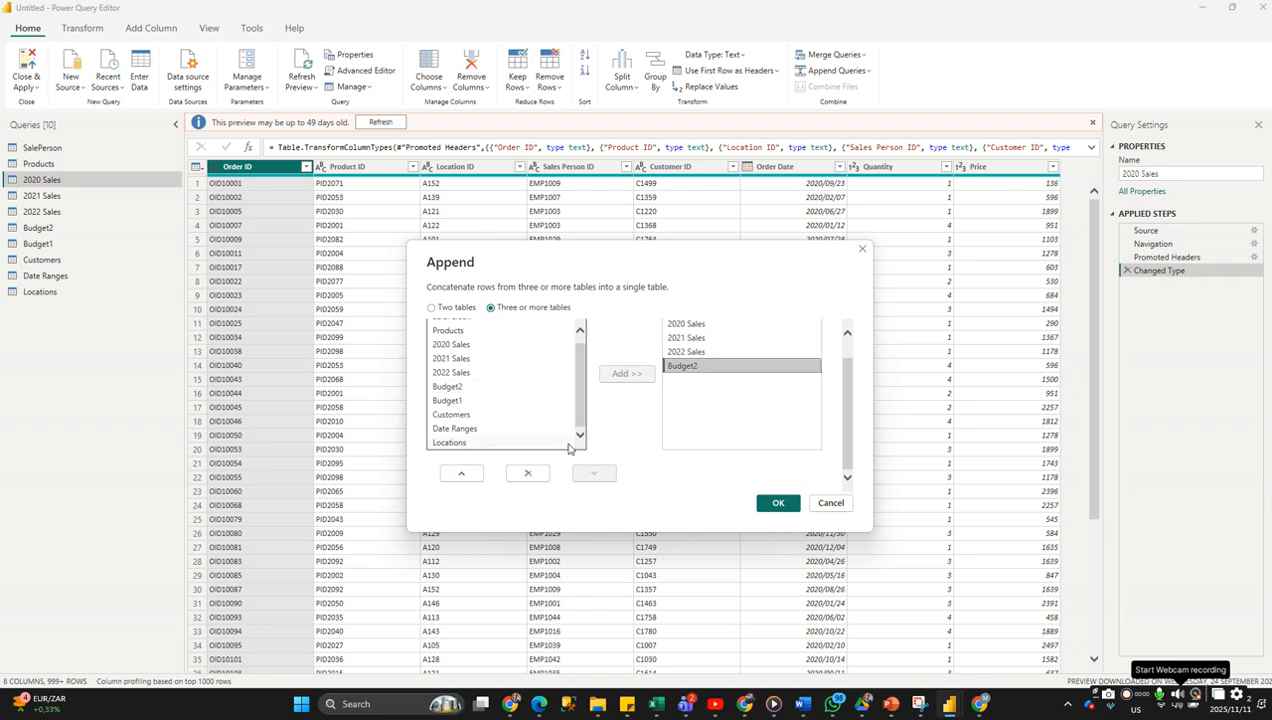
left_click(528, 476)
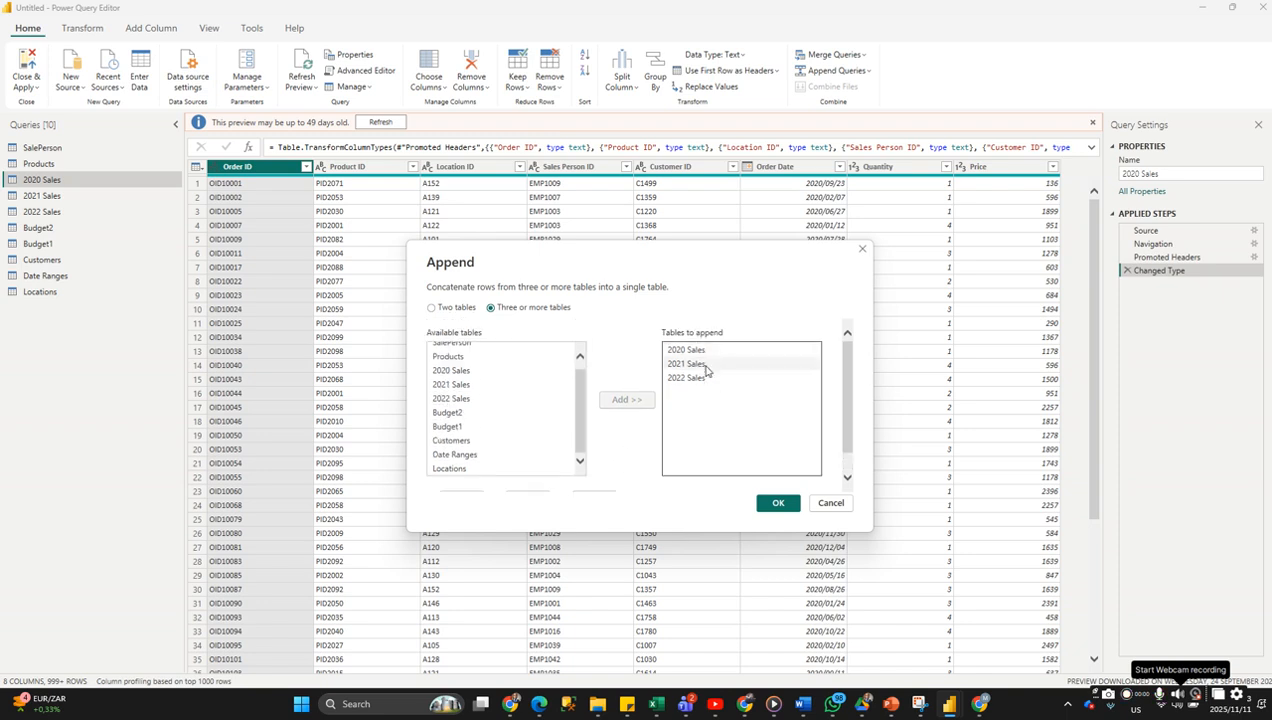
Create the appended query from the three sales tables and rename it Sales2020_2022.
scroll(696, 376, "down", 1)
scroll(672, 372, "up", 1)
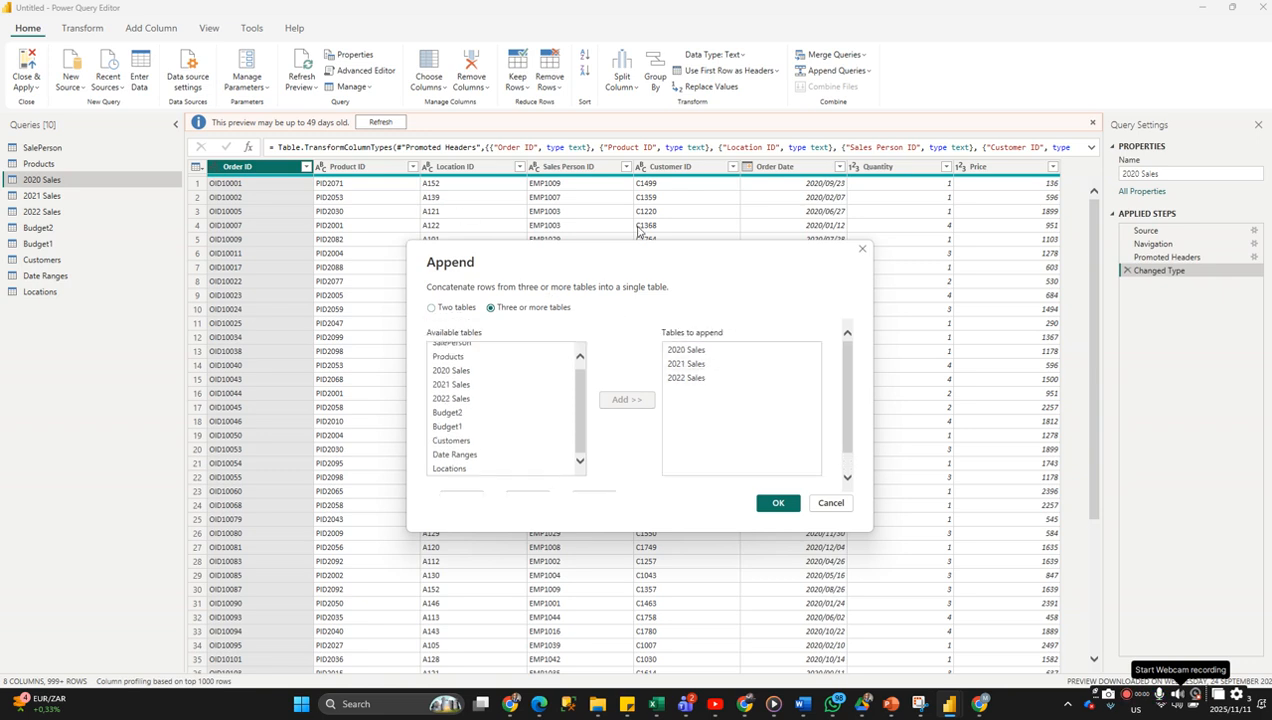
left_click(777, 502)
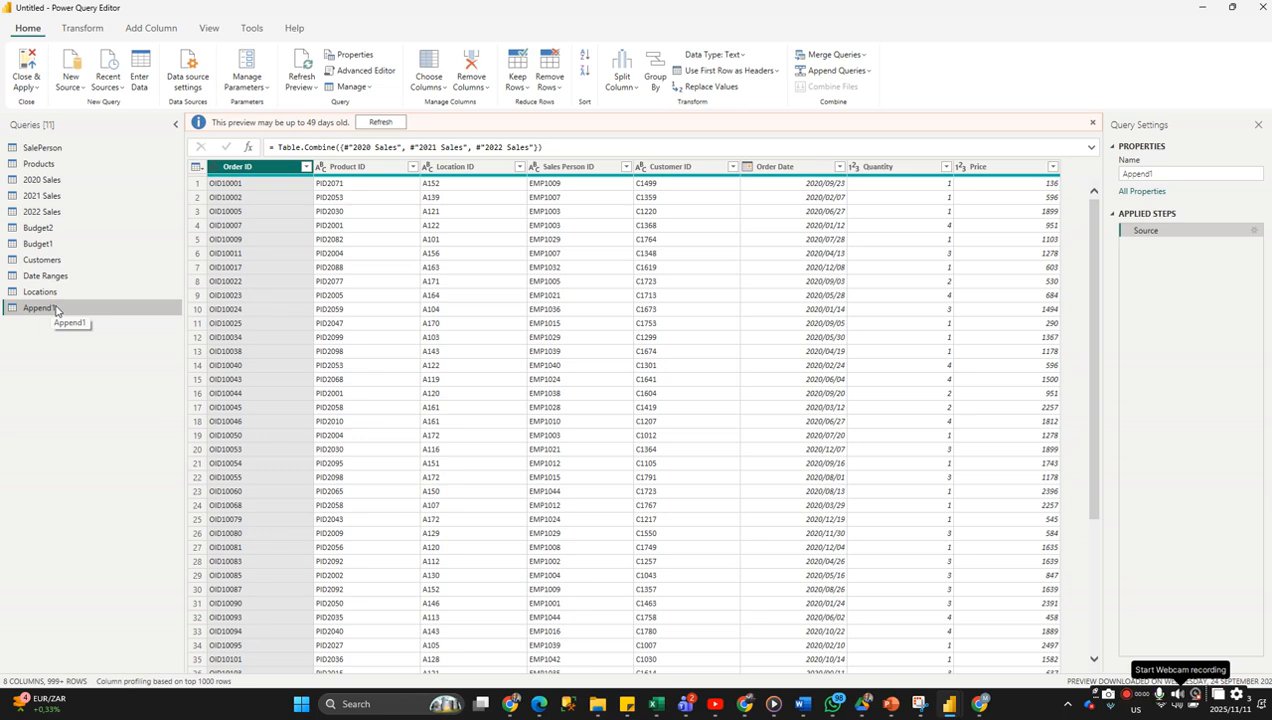
double_click(56, 309)
type("Sales")
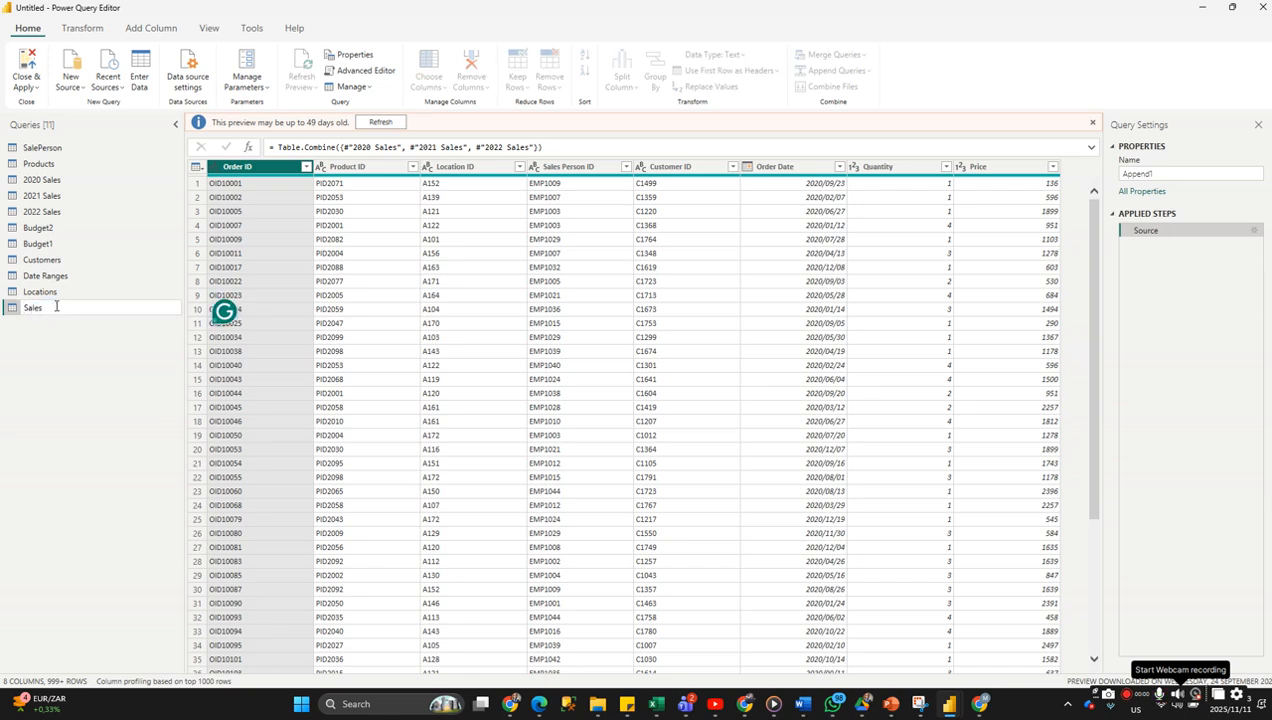
type("2020_2022")
key("Return")
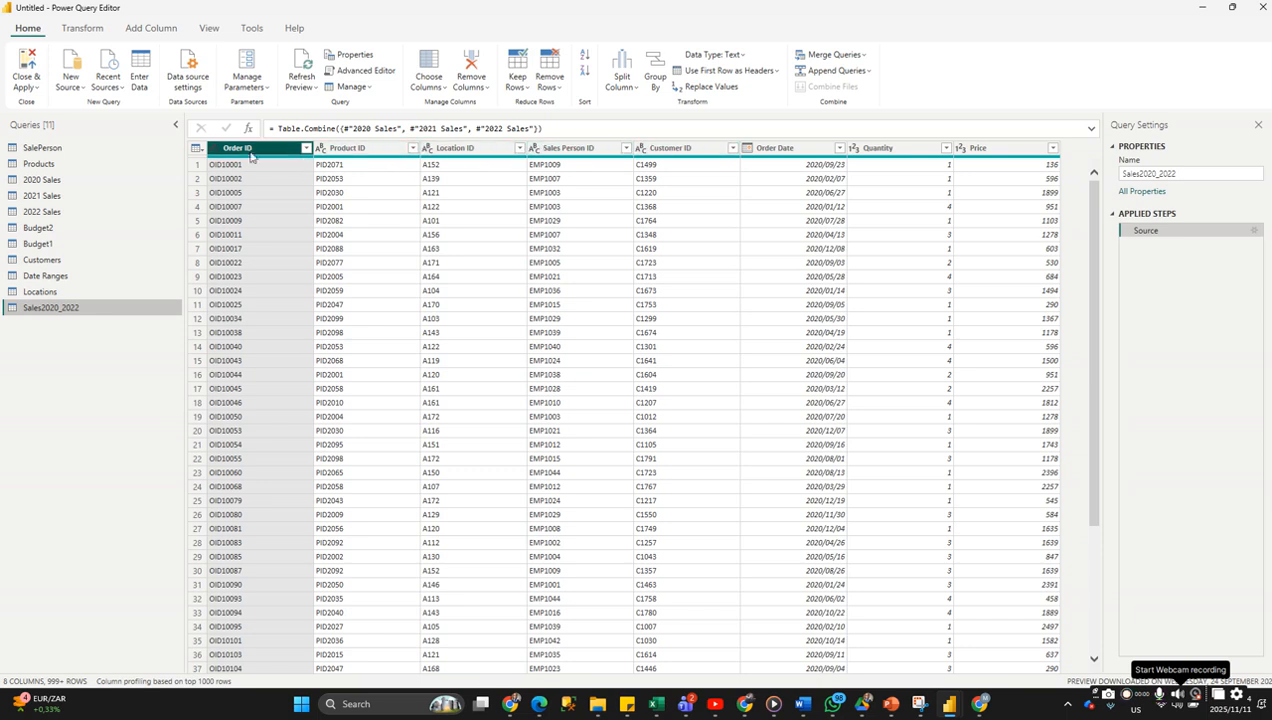
Change the Price column of the Sales2020_2022 query to fixed decimal number.
left_click(468, 152)
left_click(578, 149)
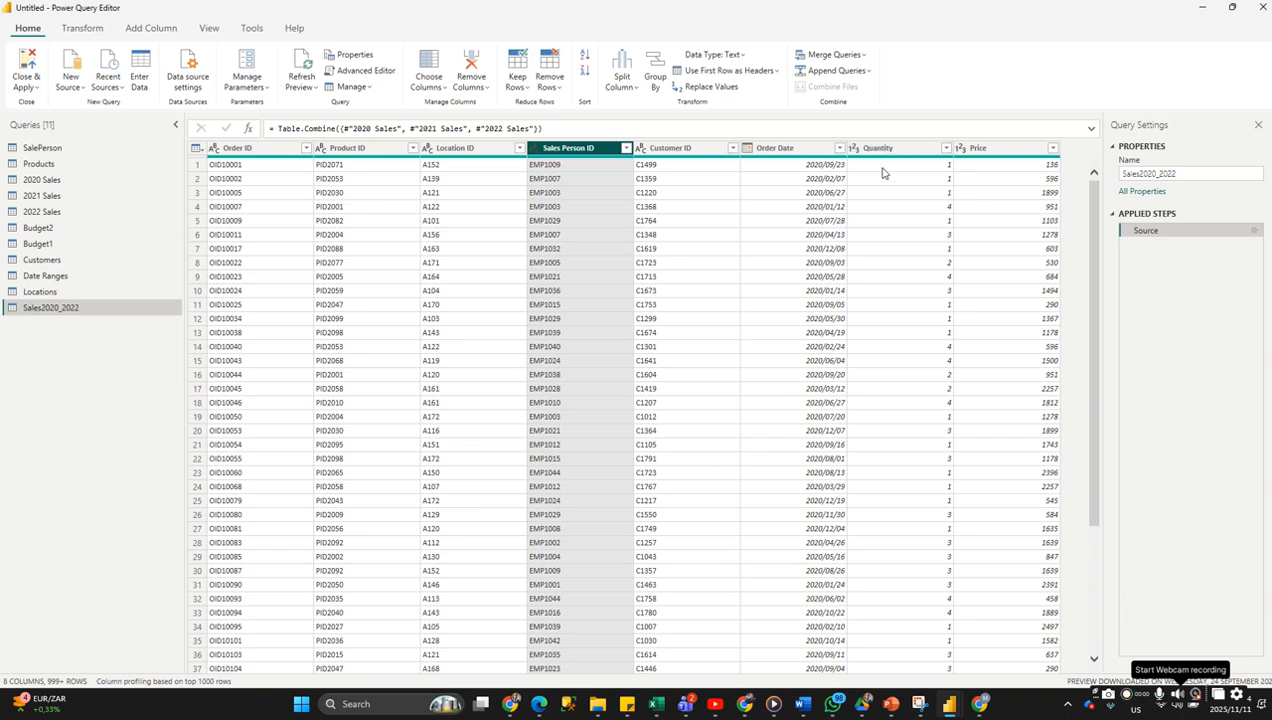
left_click(959, 149)
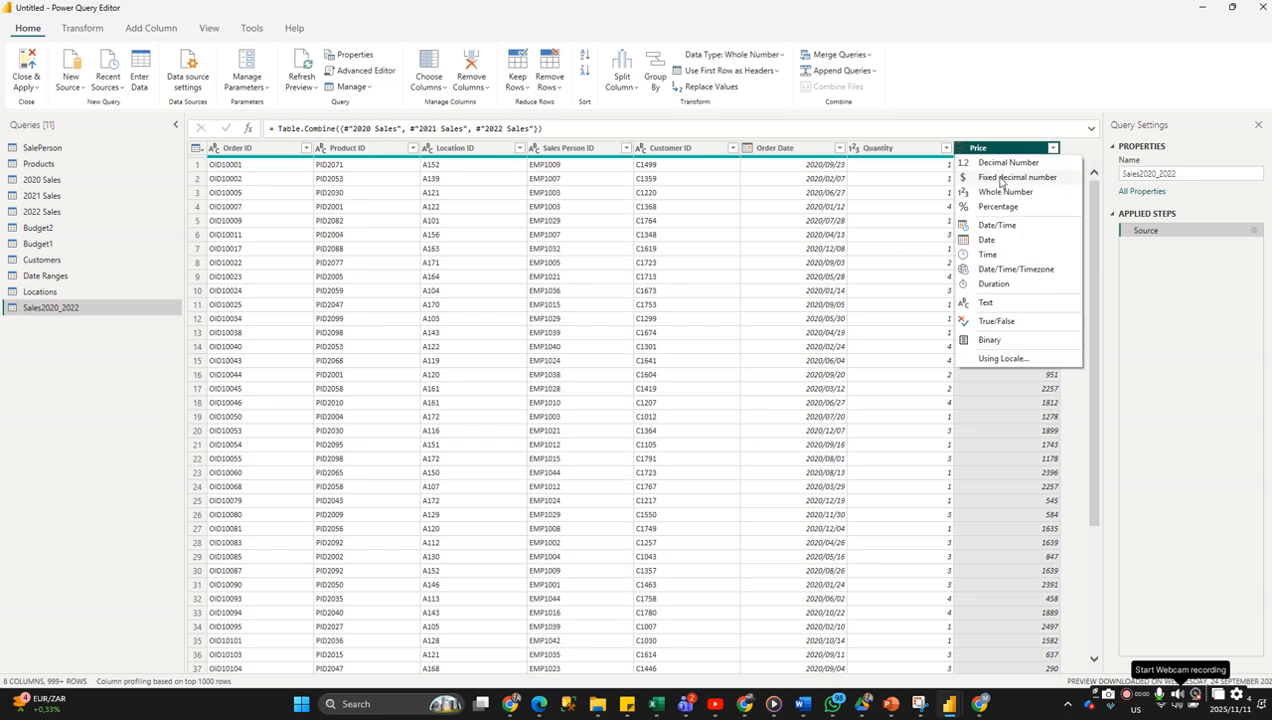
left_click(1001, 178)
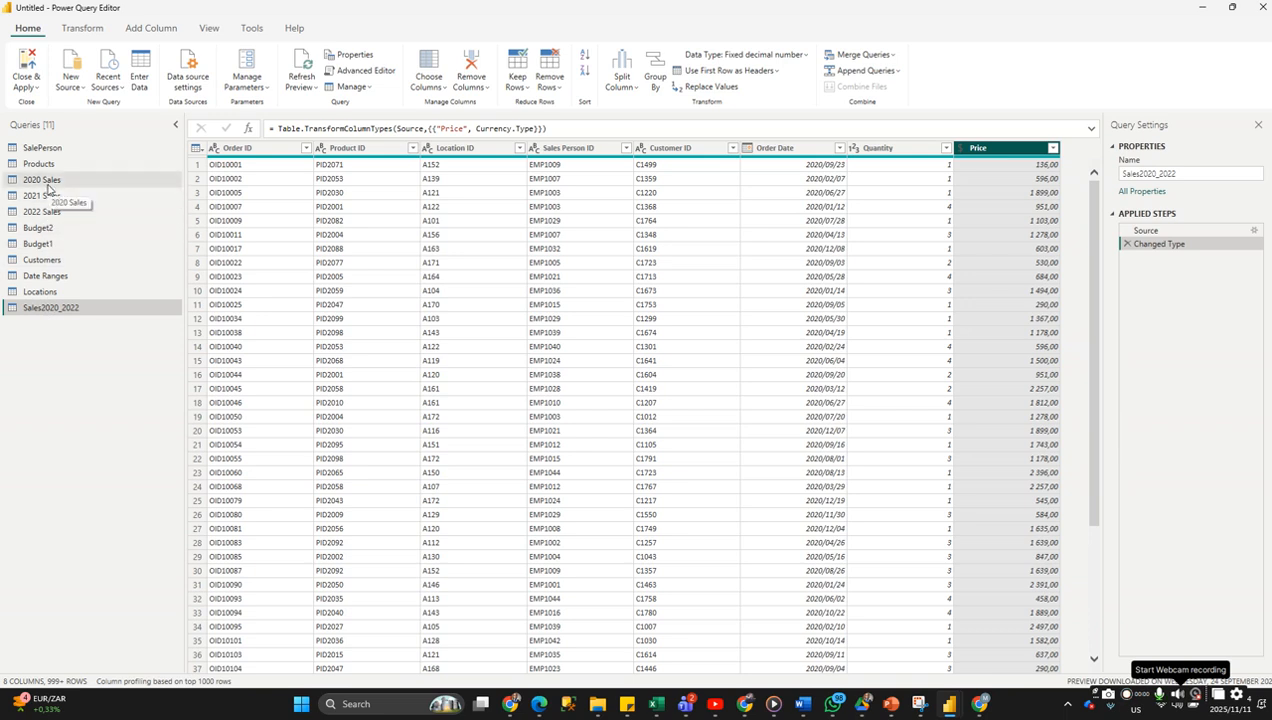
Disable loading into the report for the 2020 Sales, 2021 Sales and 2022 Sales queries.
left_click(62, 181)
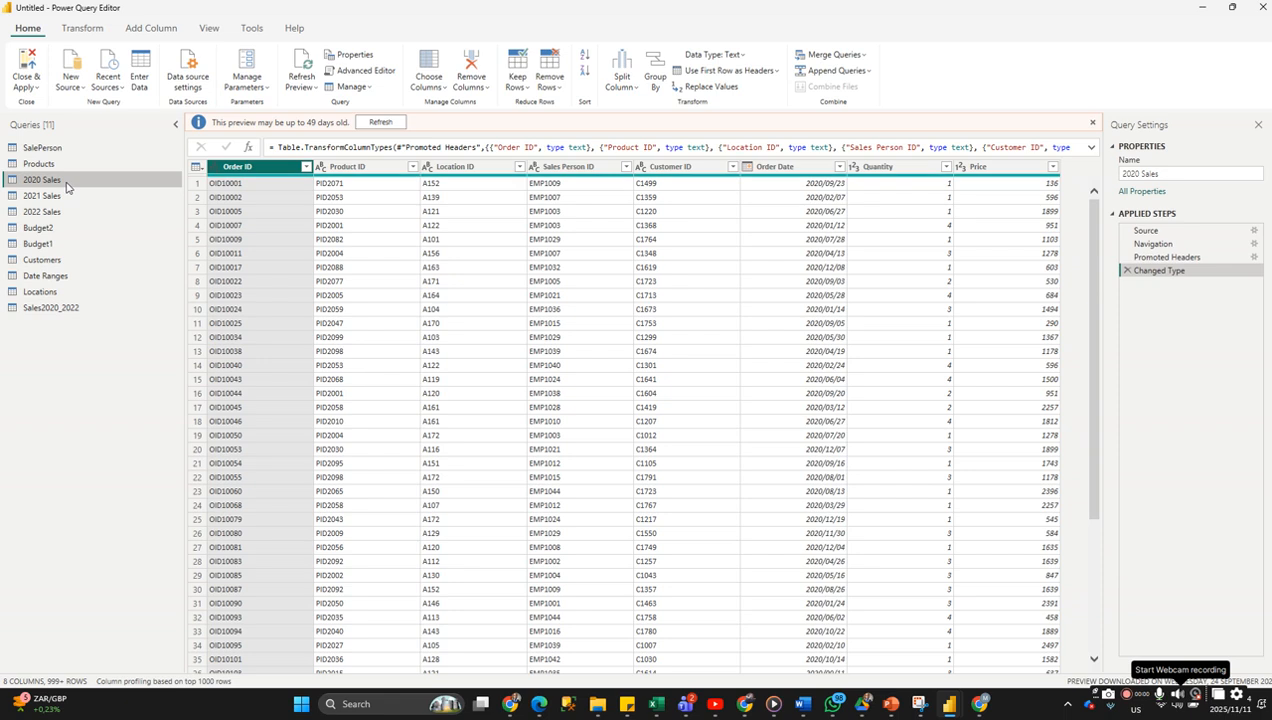
right_click(67, 186)
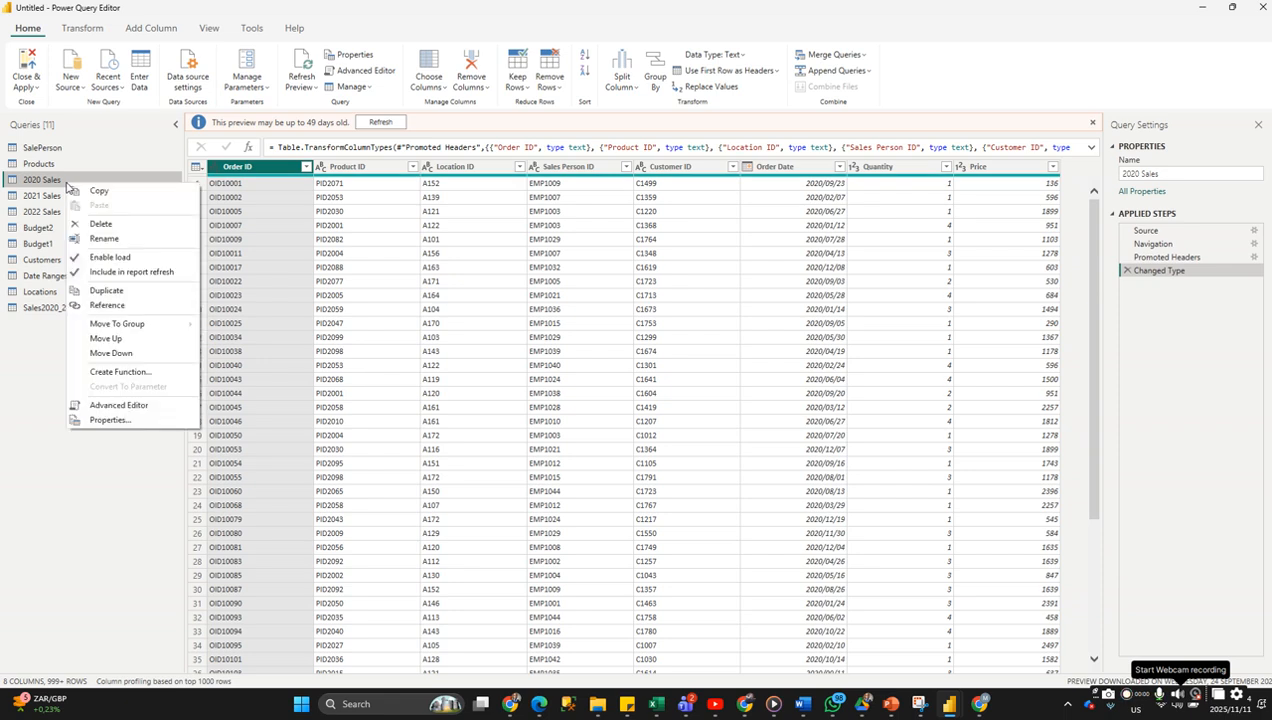
left_click(110, 257)
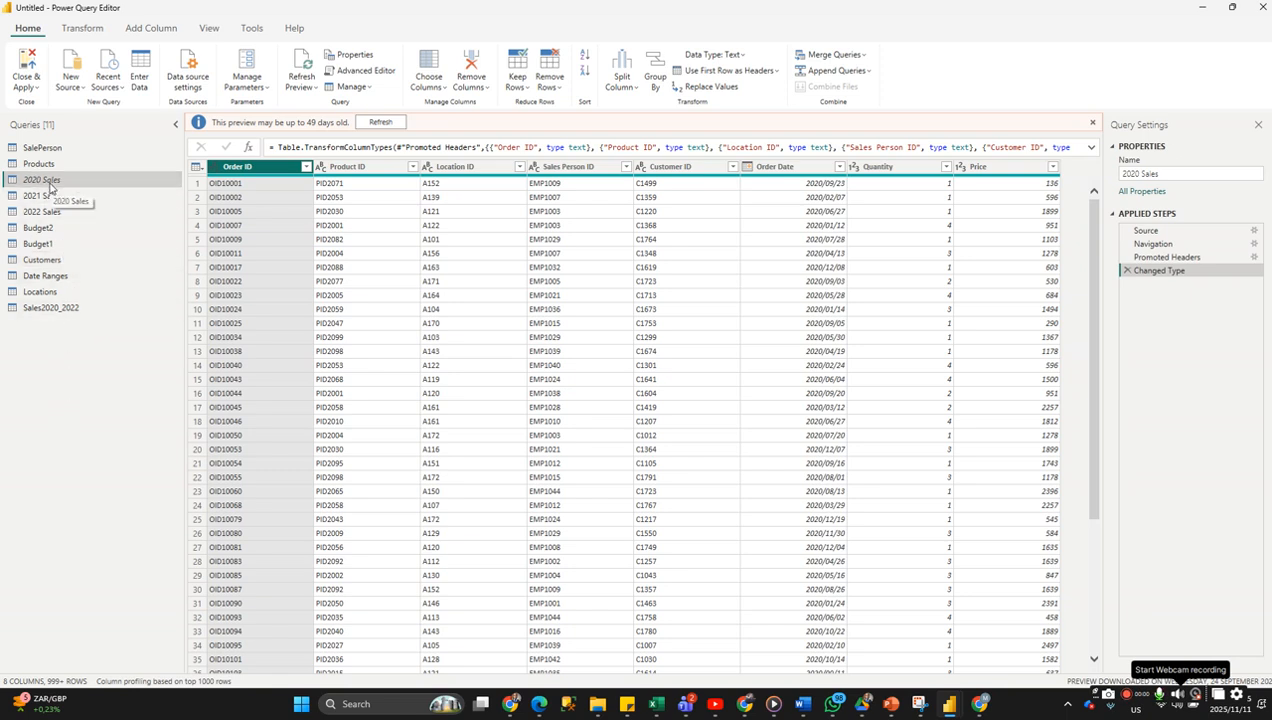
left_click(52, 199)
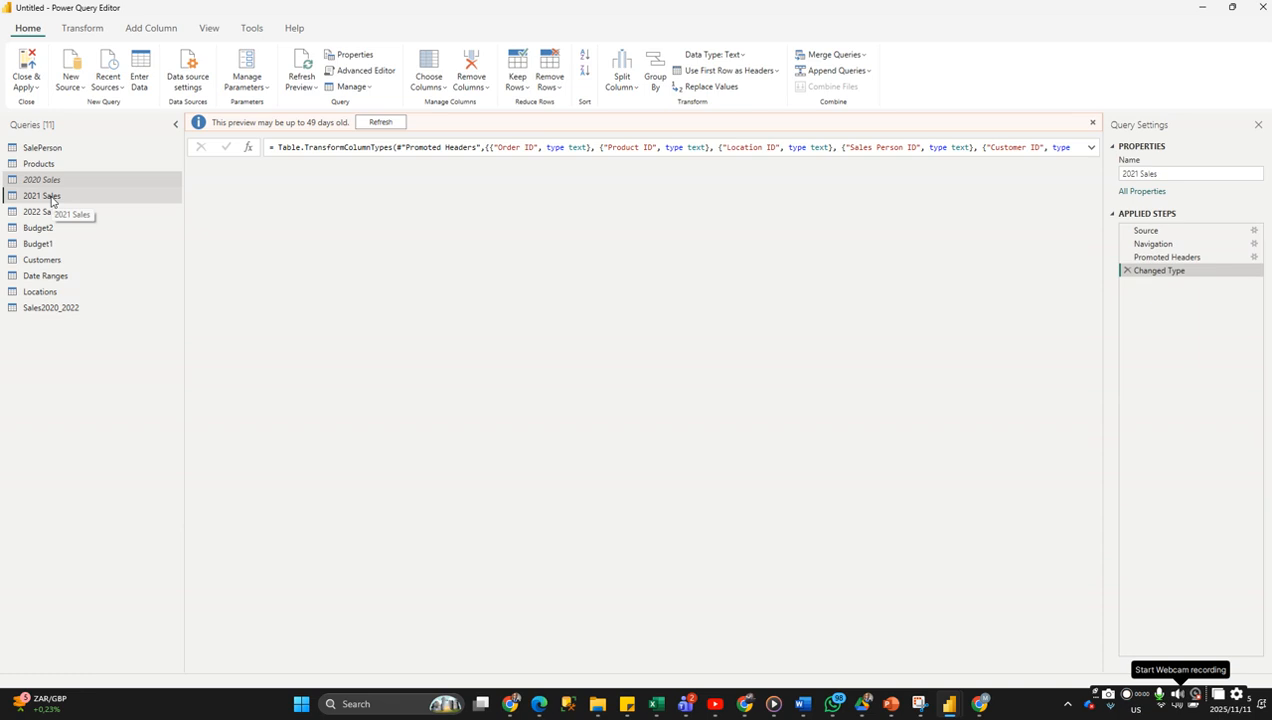
right_click(54, 200)
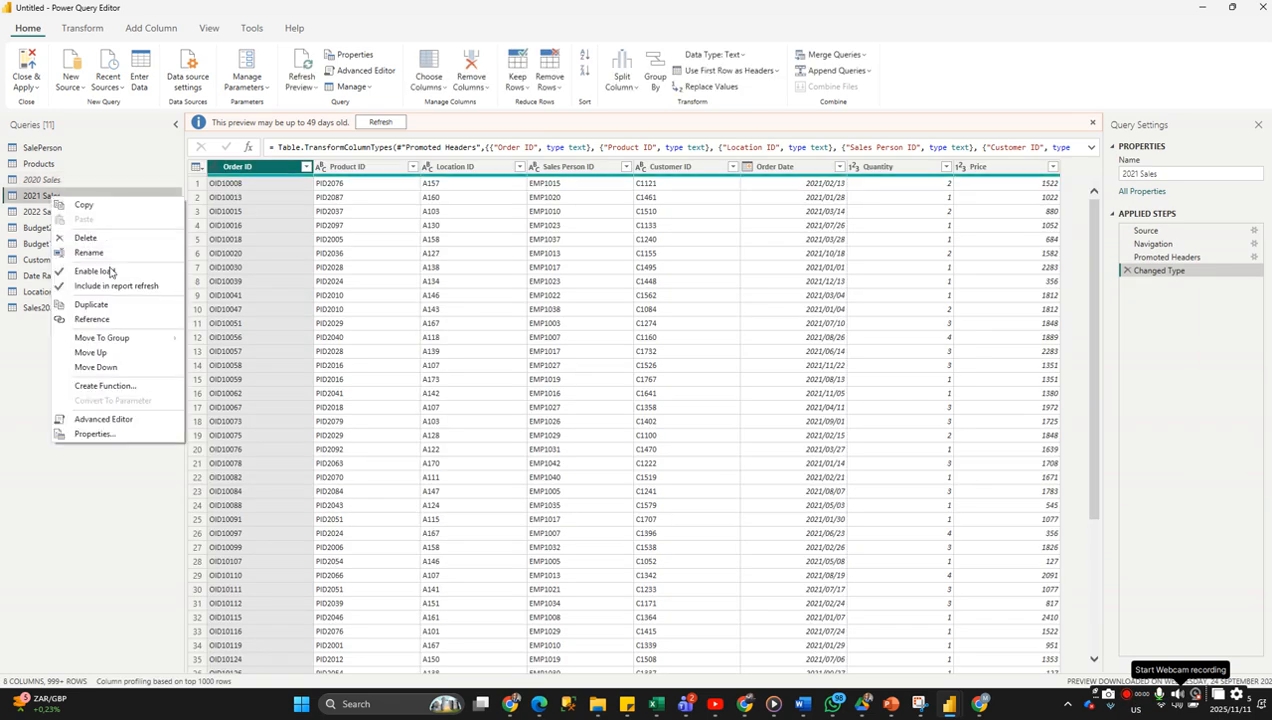
left_click(110, 272)
left_click(64, 214)
right_click(66, 218)
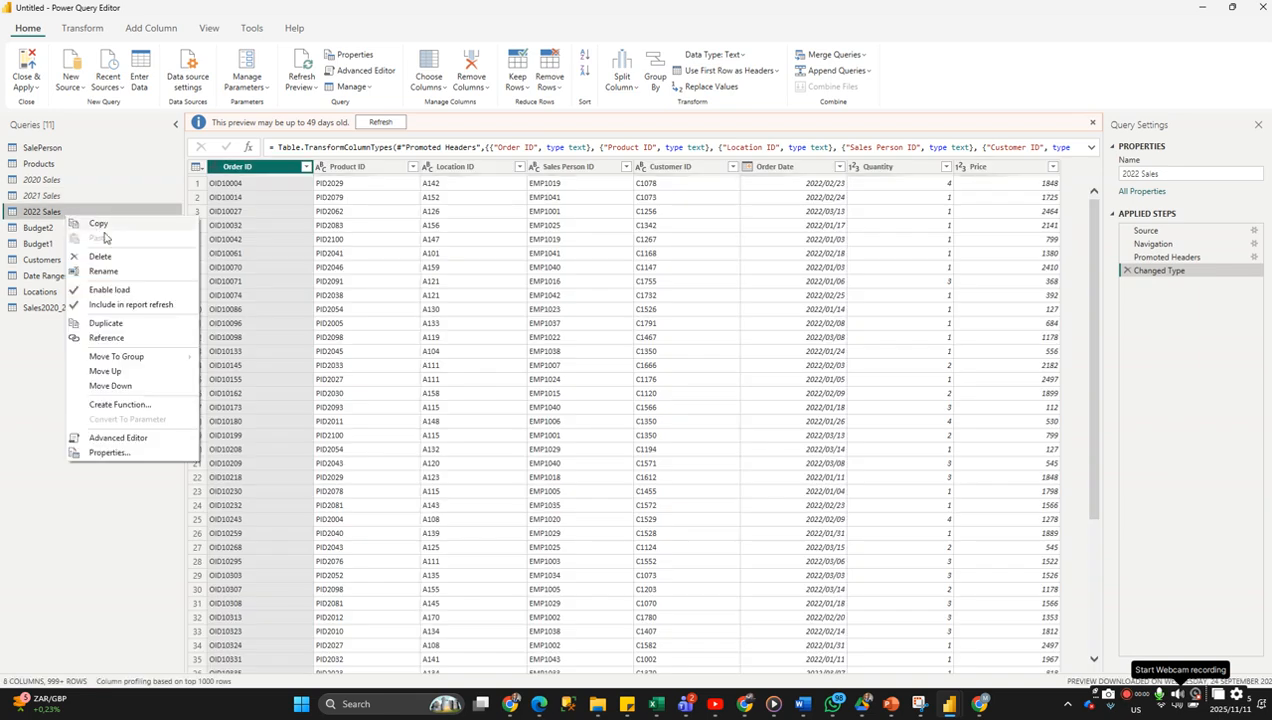
left_click(131, 290)
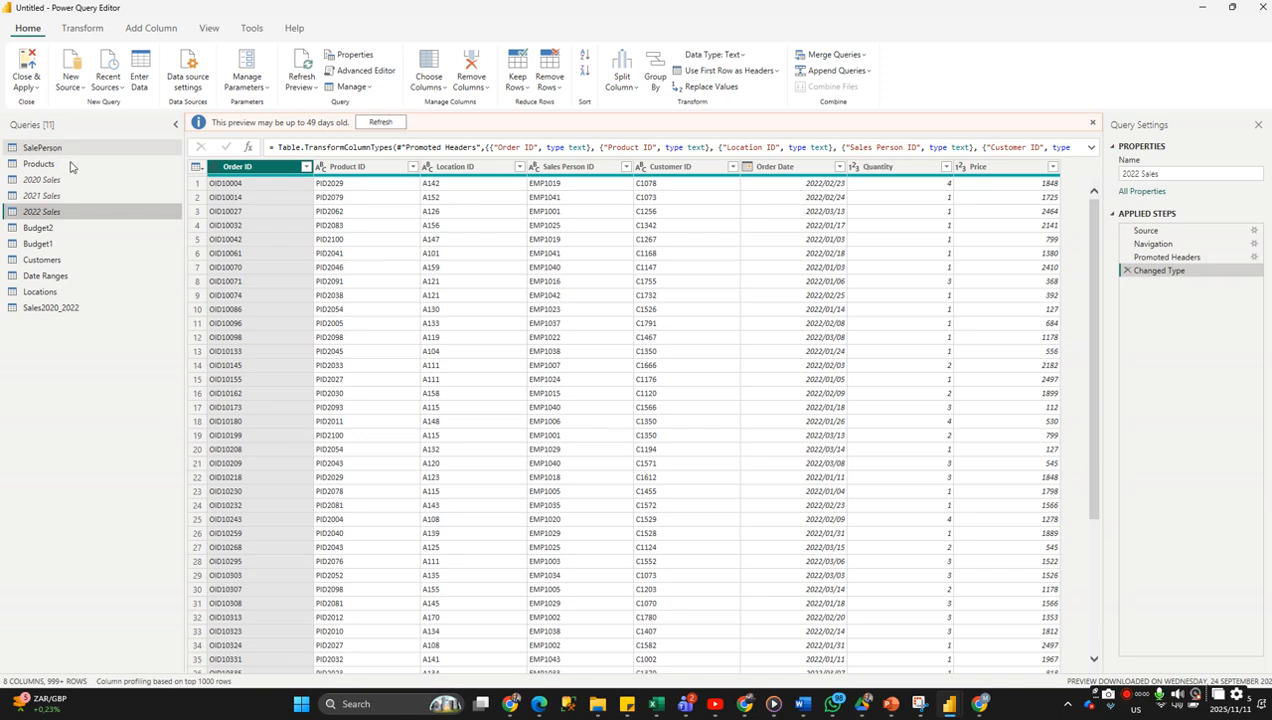
Close the Power Query Editor and apply the query changes so the tables load into the report.
left_click(36, 94)
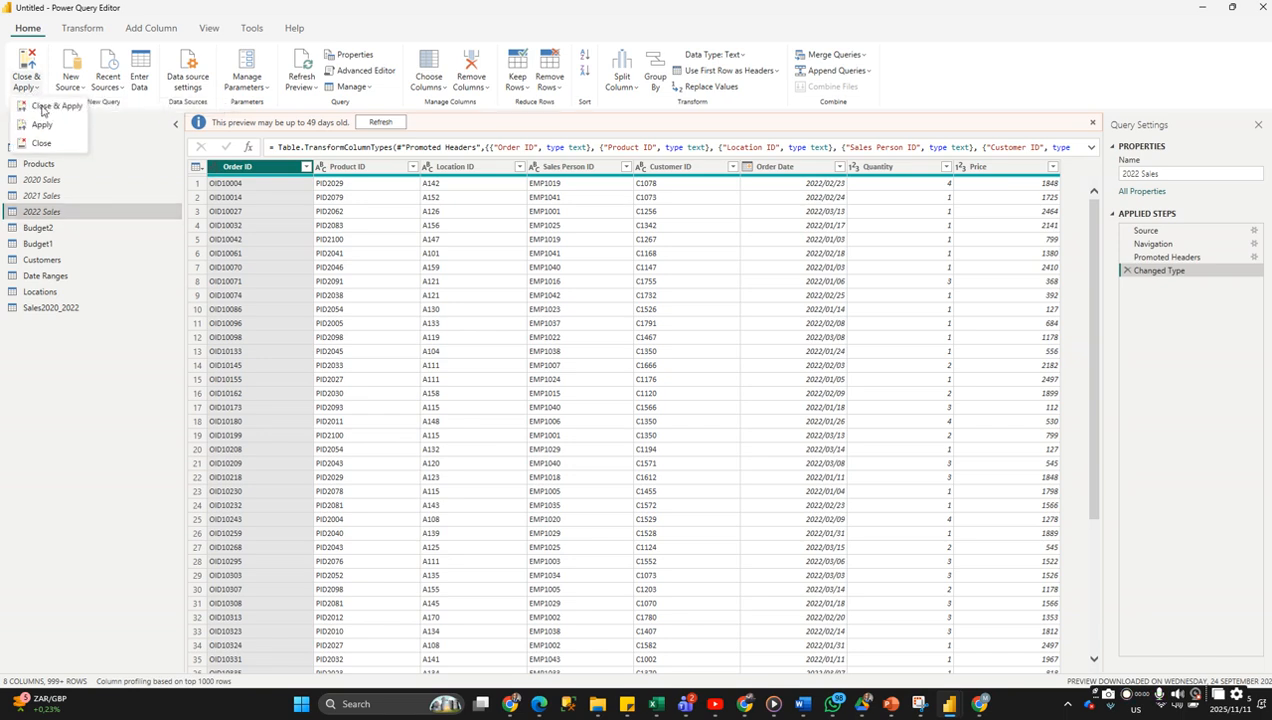
left_click(42, 143)
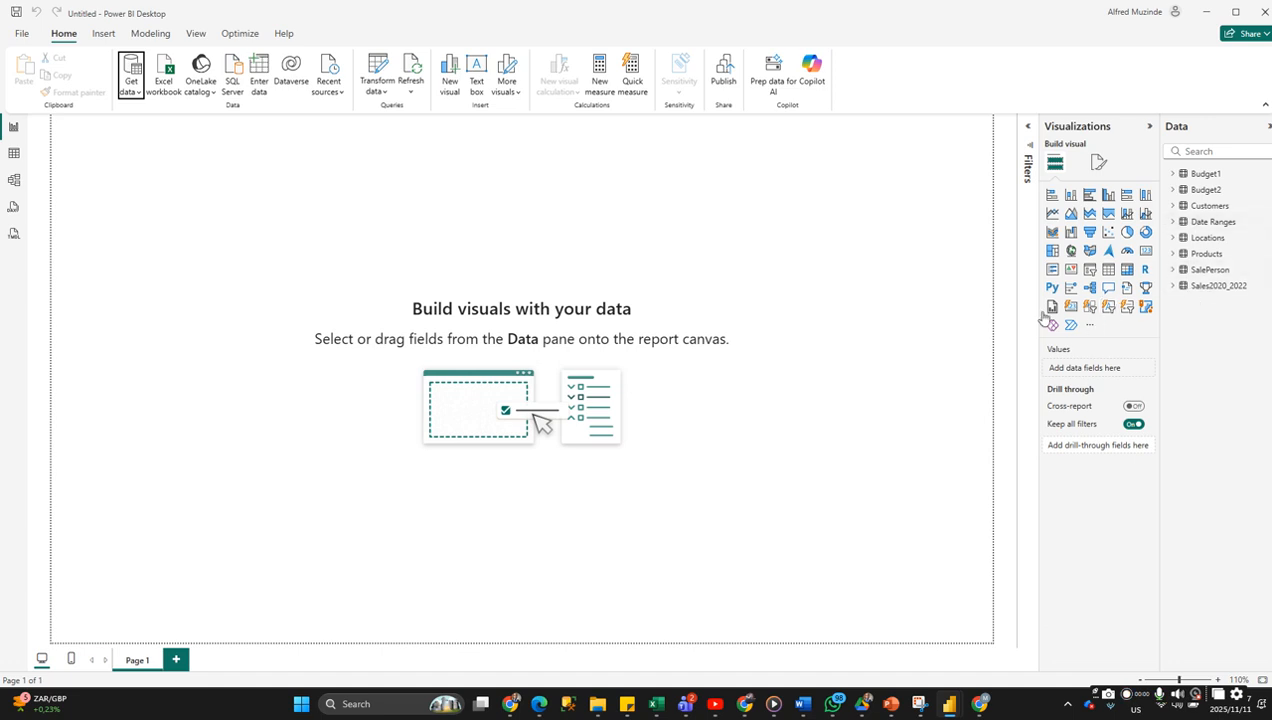
Begin saving a copy of the report on this device and browse to the Chort 3 folder.
left_click(27, 40)
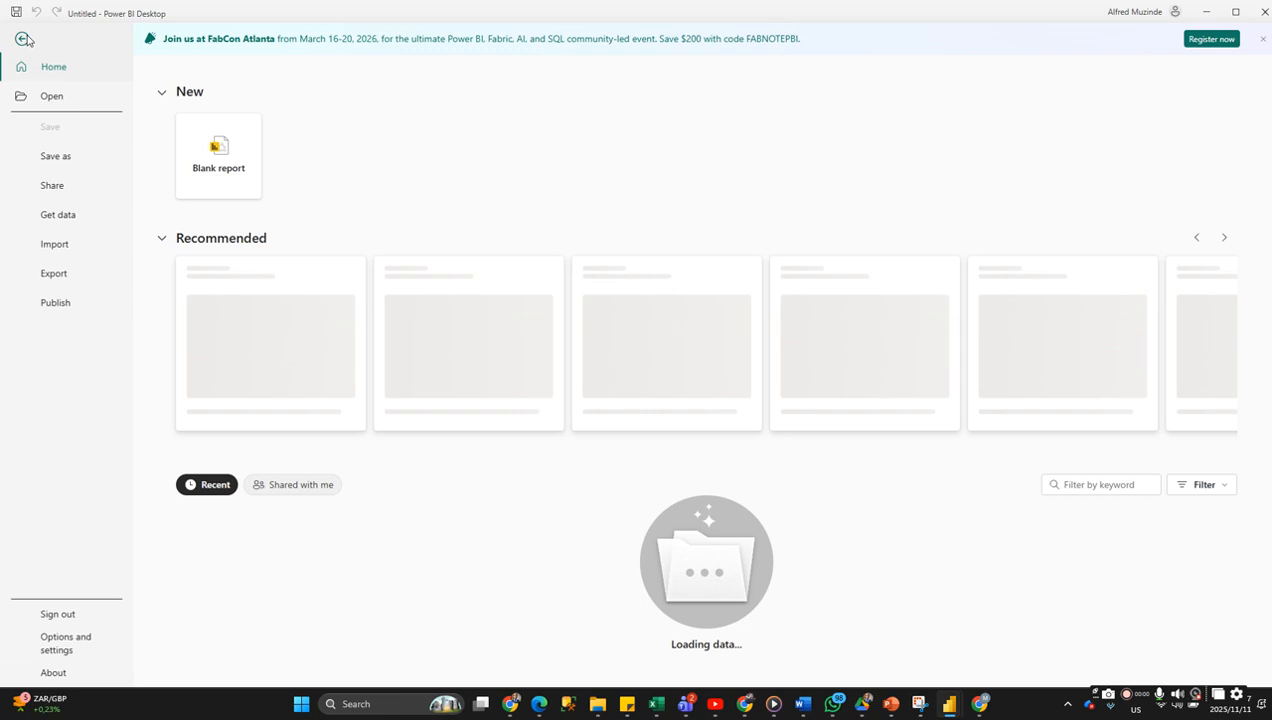
left_click(60, 160)
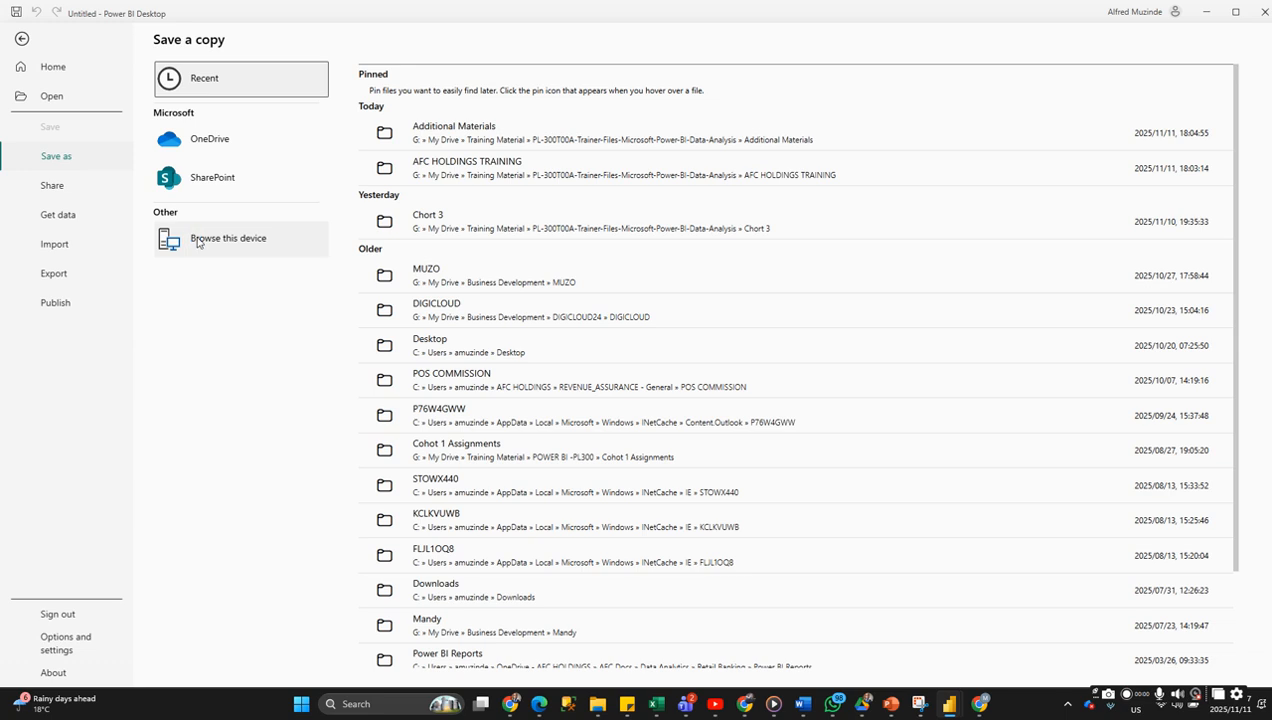
left_click(197, 242)
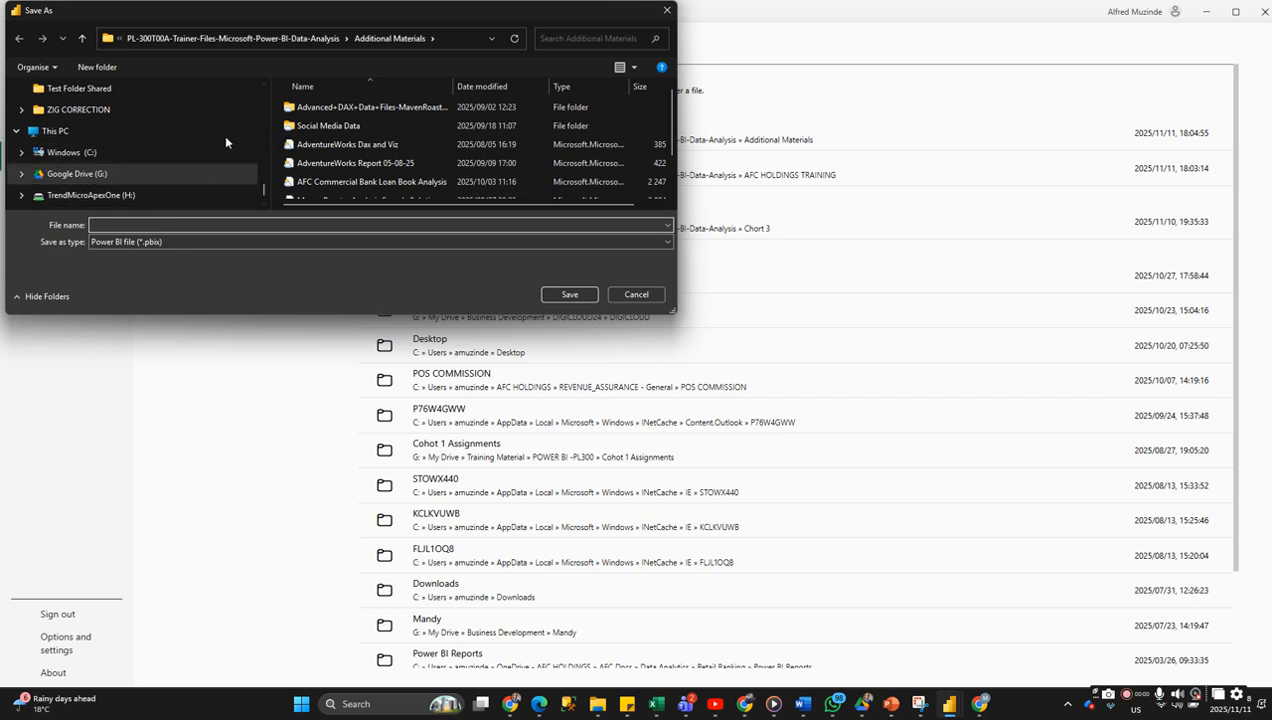
scroll(93, 152, "up", 3)
scroll(93, 152, "down", 5)
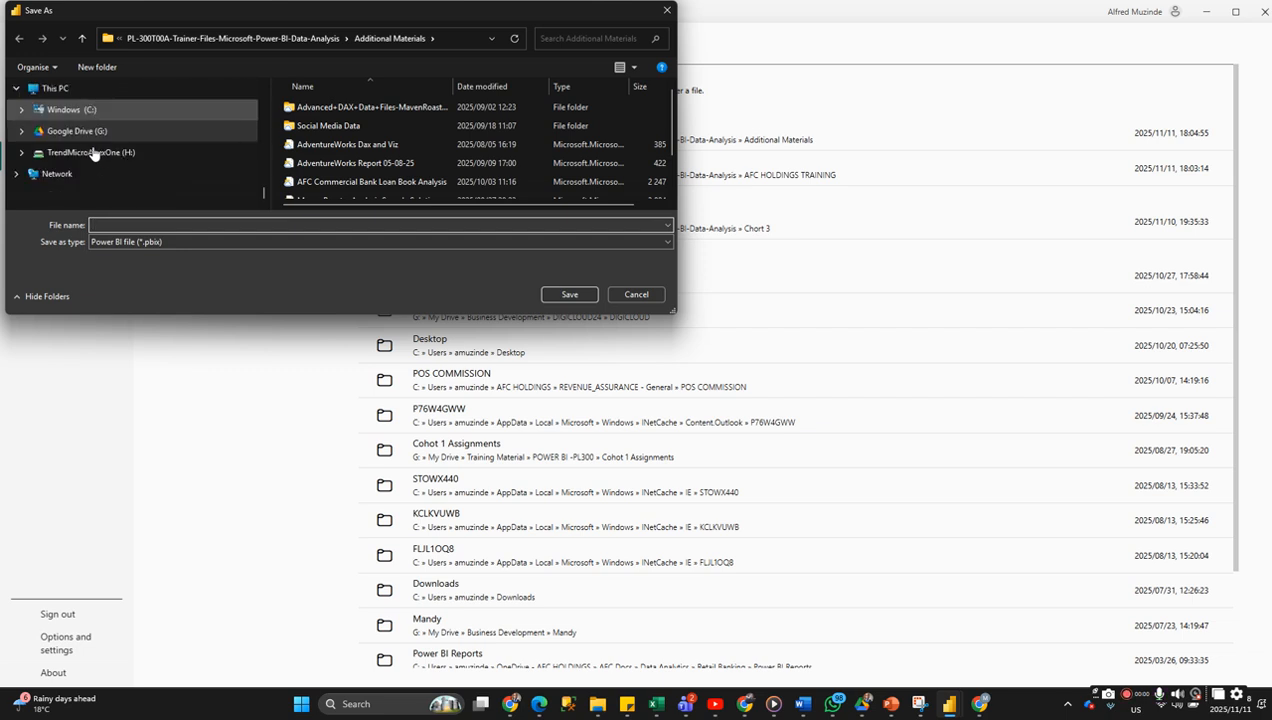
scroll(390, 176, "down", 1)
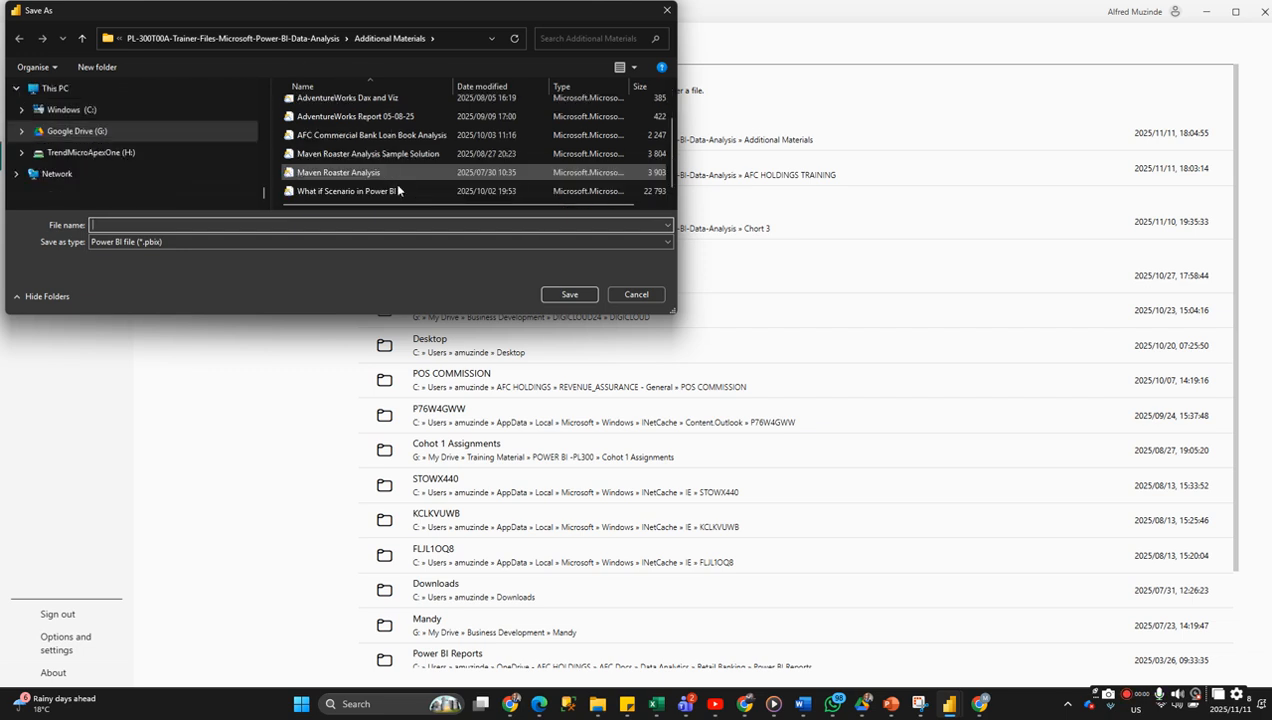
scroll(400, 199, "up", 1)
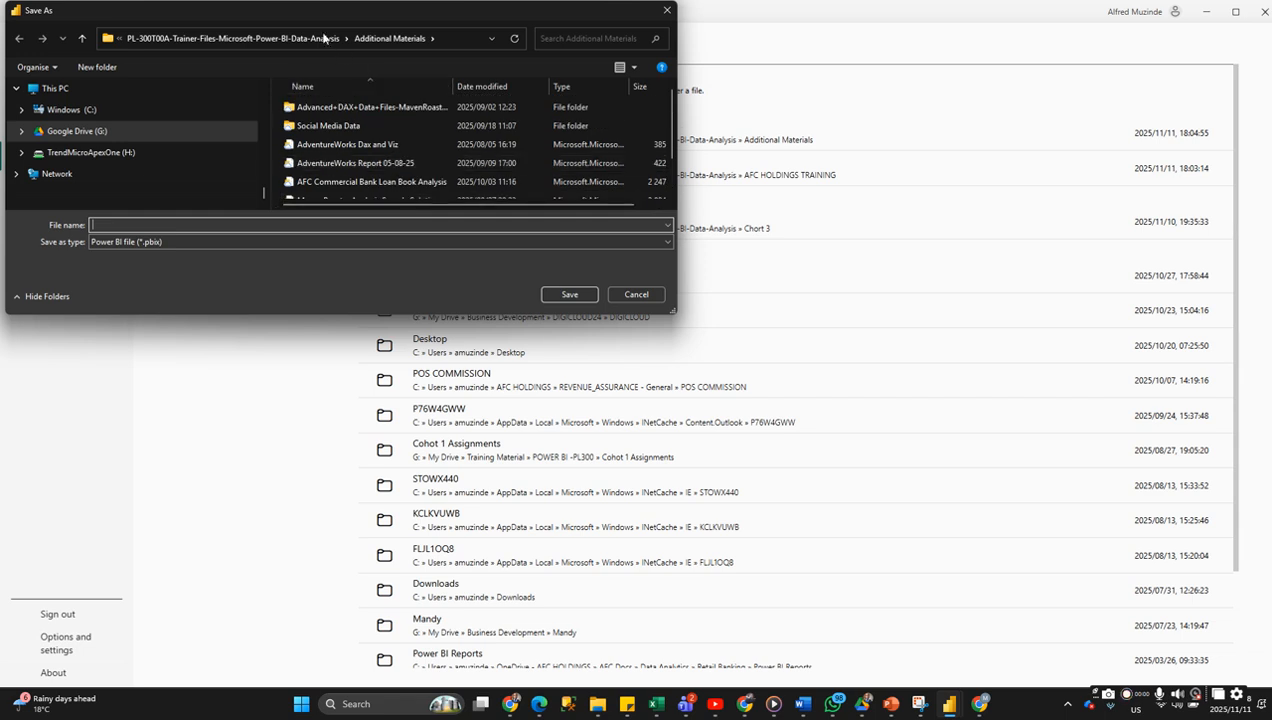
left_click(318, 37)
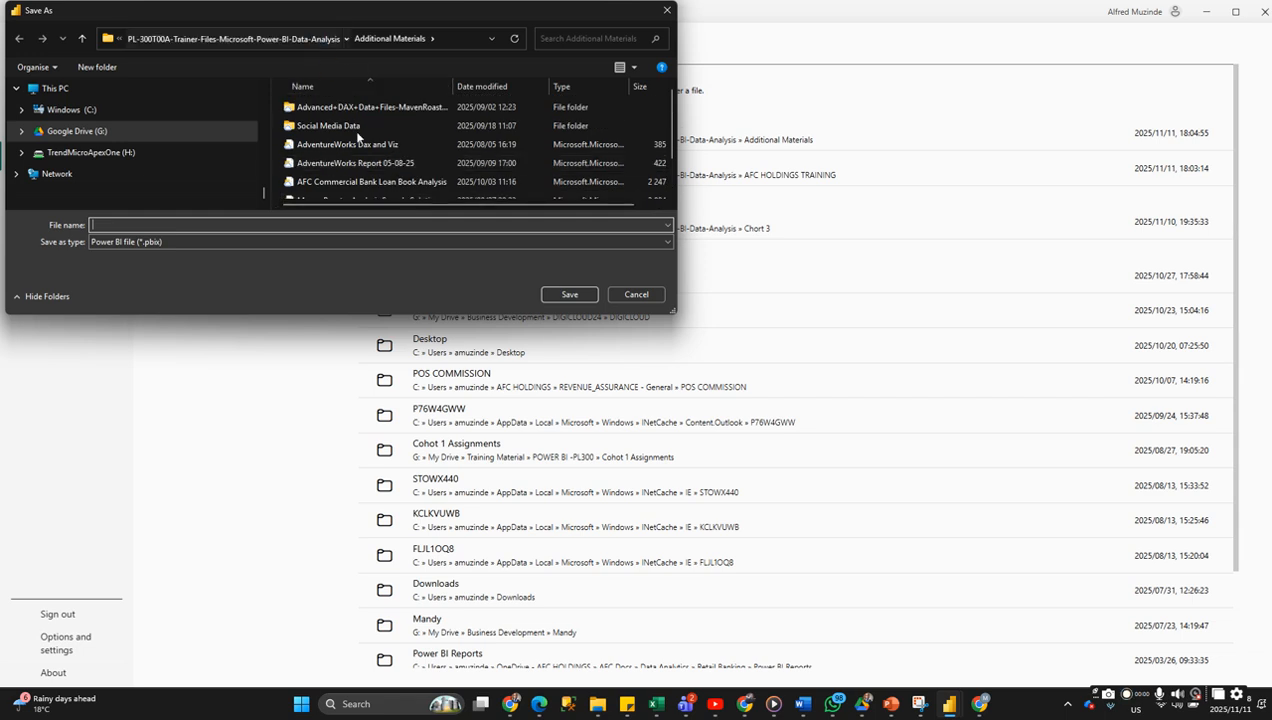
double_click(350, 144)
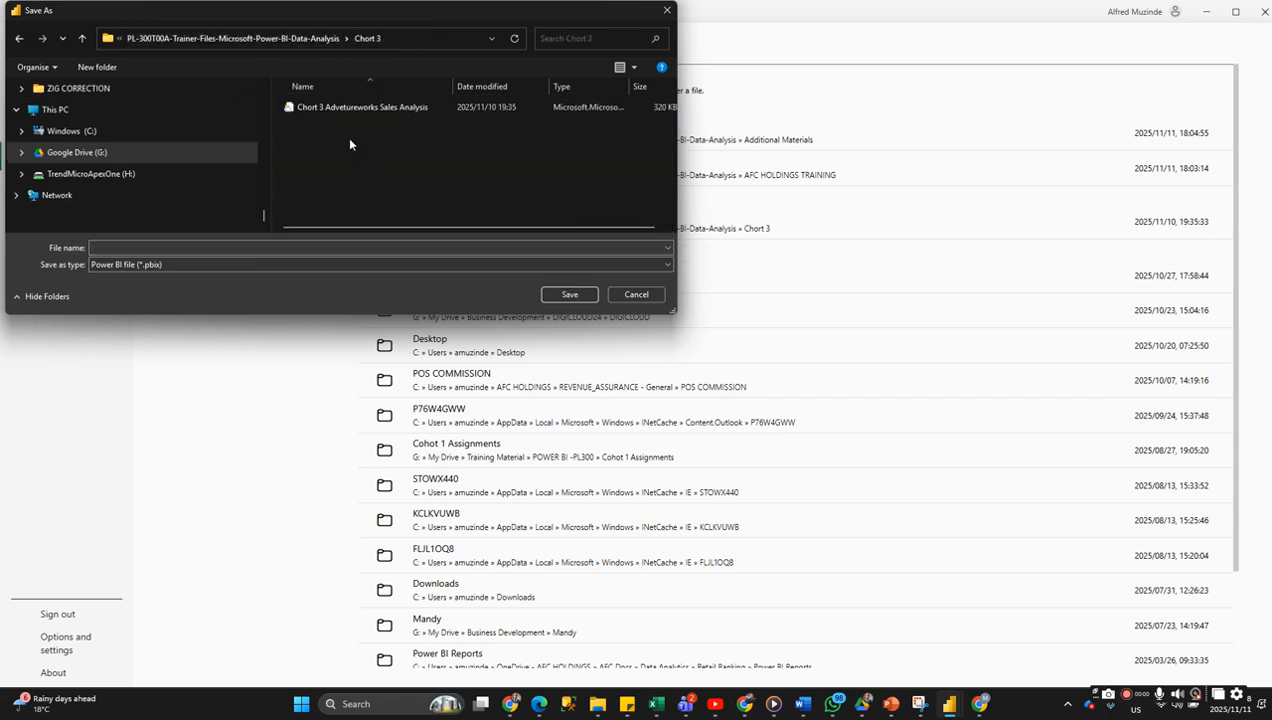
Save the report as Advetureworks Sales Analysis Class 3, adapting the name of the existing Chort 3 file.
left_click(354, 106)
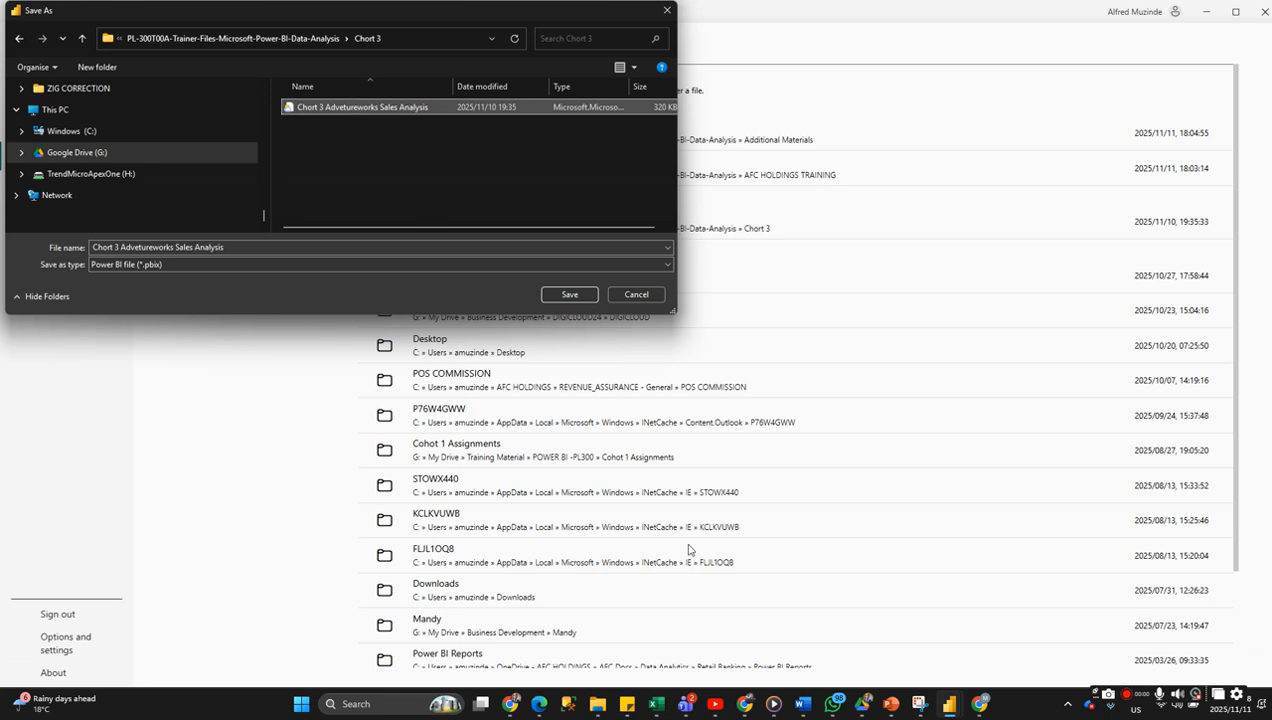
mouse_move(978, 712)
left_click(122, 250)
left_click(121, 250)
key("BackSpace")
key("BackSpace")
key("BackSpace")
key("BackSpace")
key("BackSpace")
key("BackSpace")
key("BackSpace")
key("BackSpace")
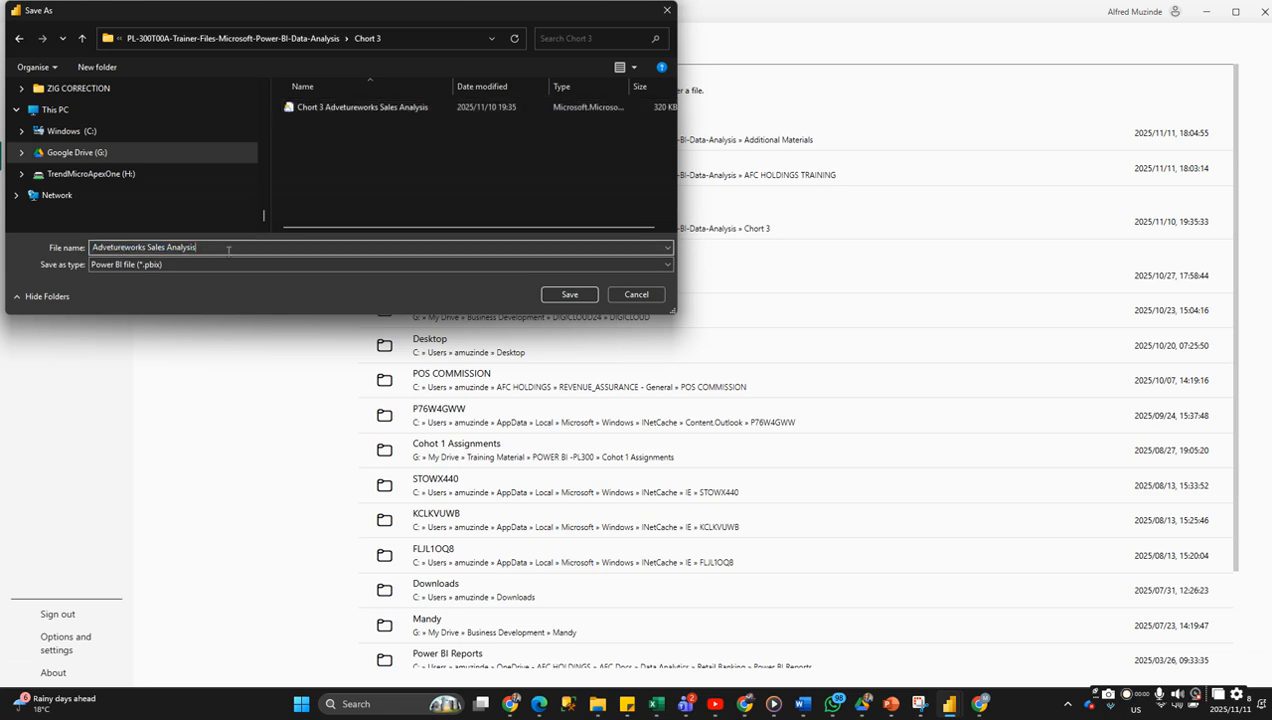
key("End")
type("Class 3")
key("Return")
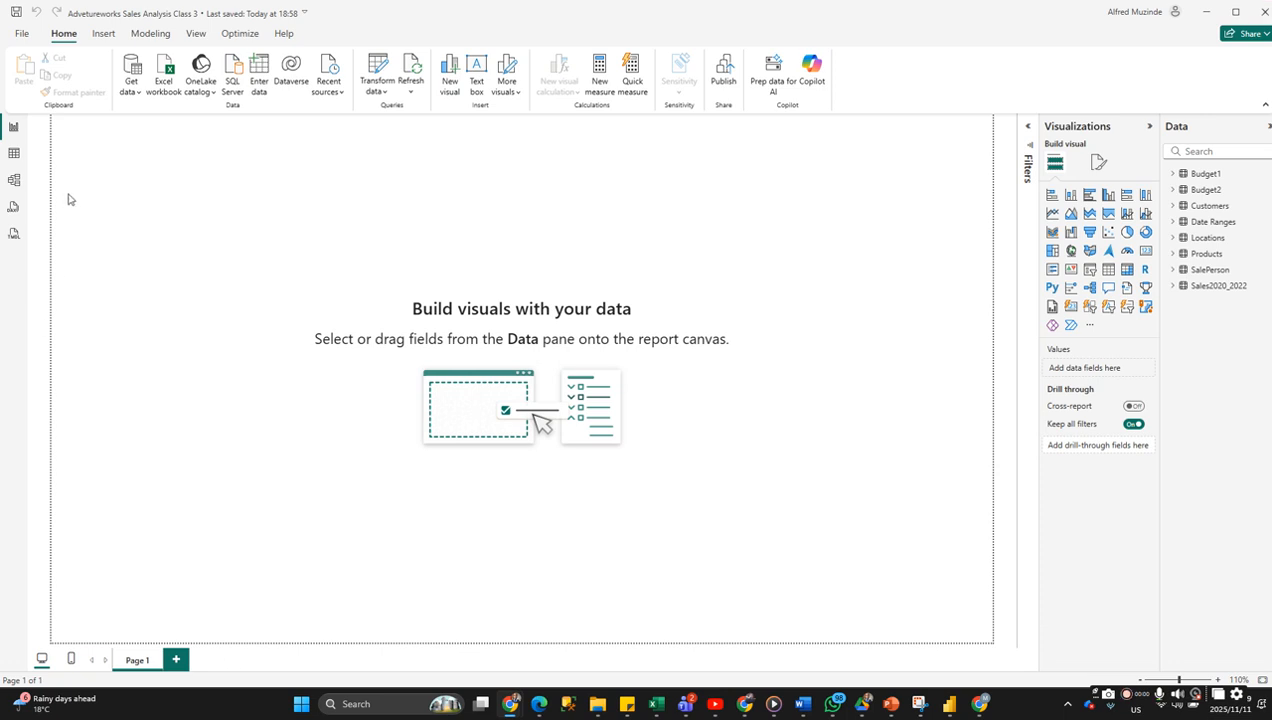
Examine the table relationships in the model view with the whole diagram fitted and the Properties pane collapsed.
left_click(14, 180)
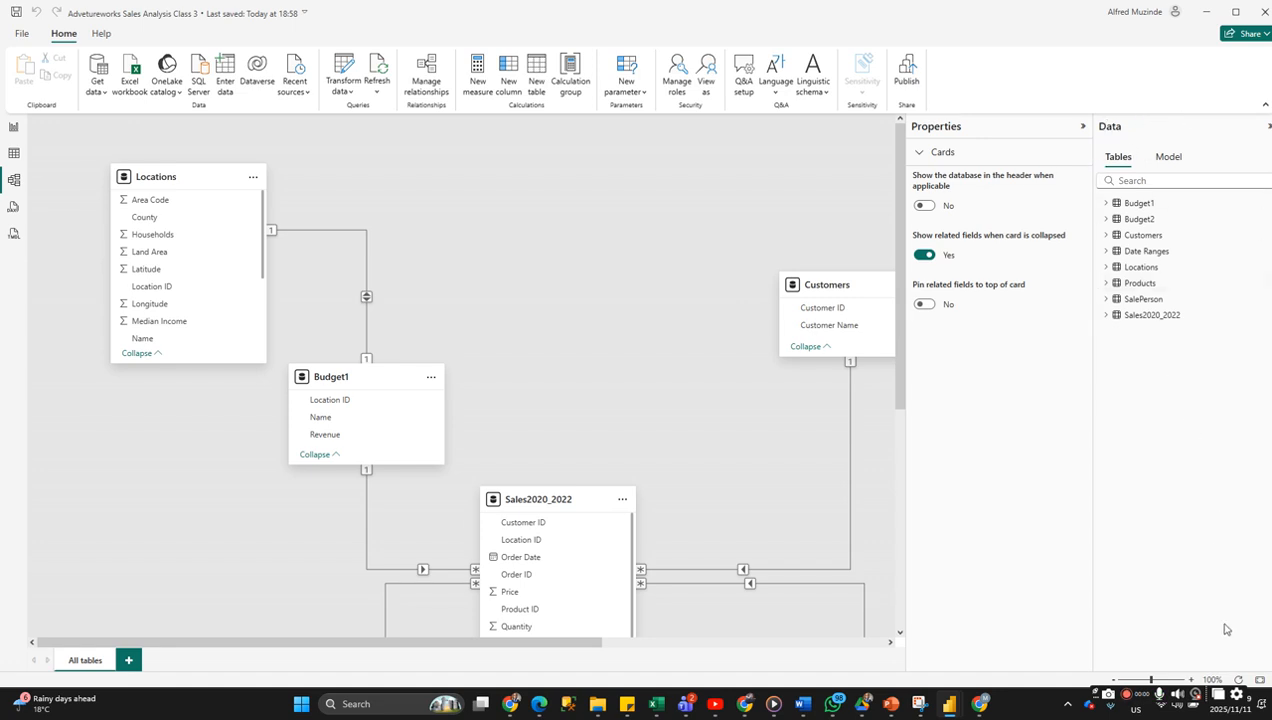
left_click(1260, 681)
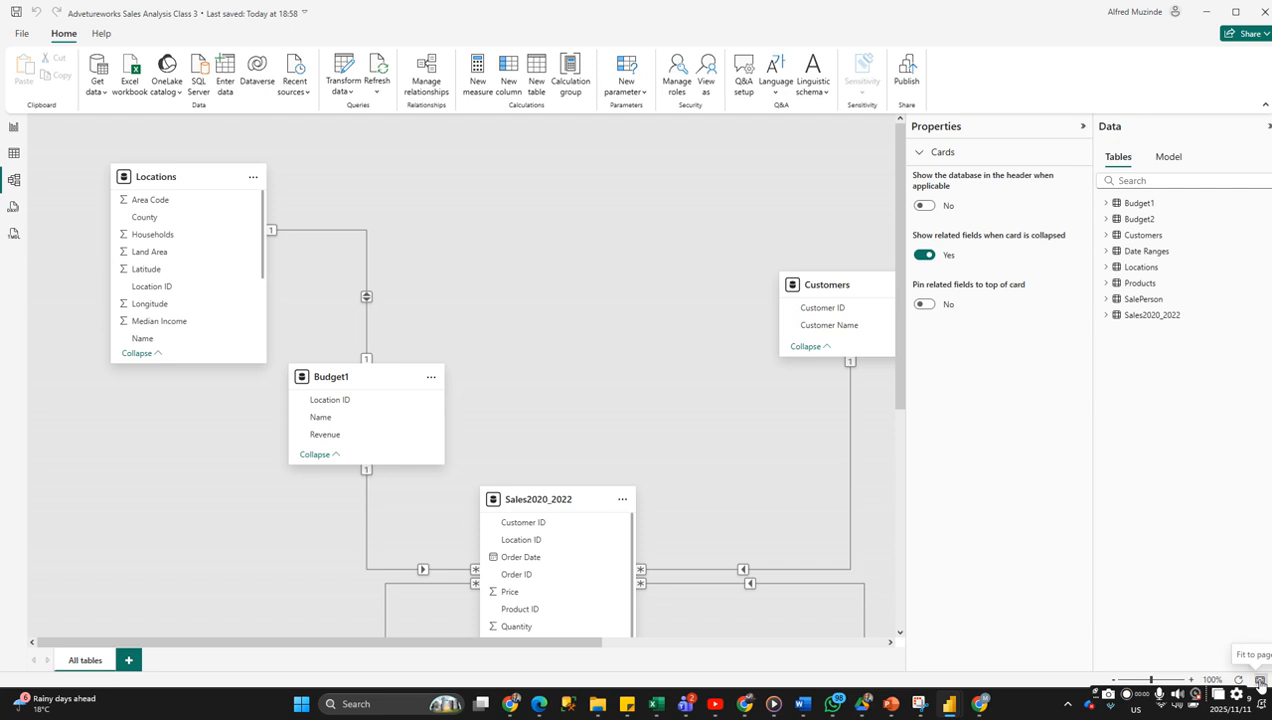
left_click(1082, 130)
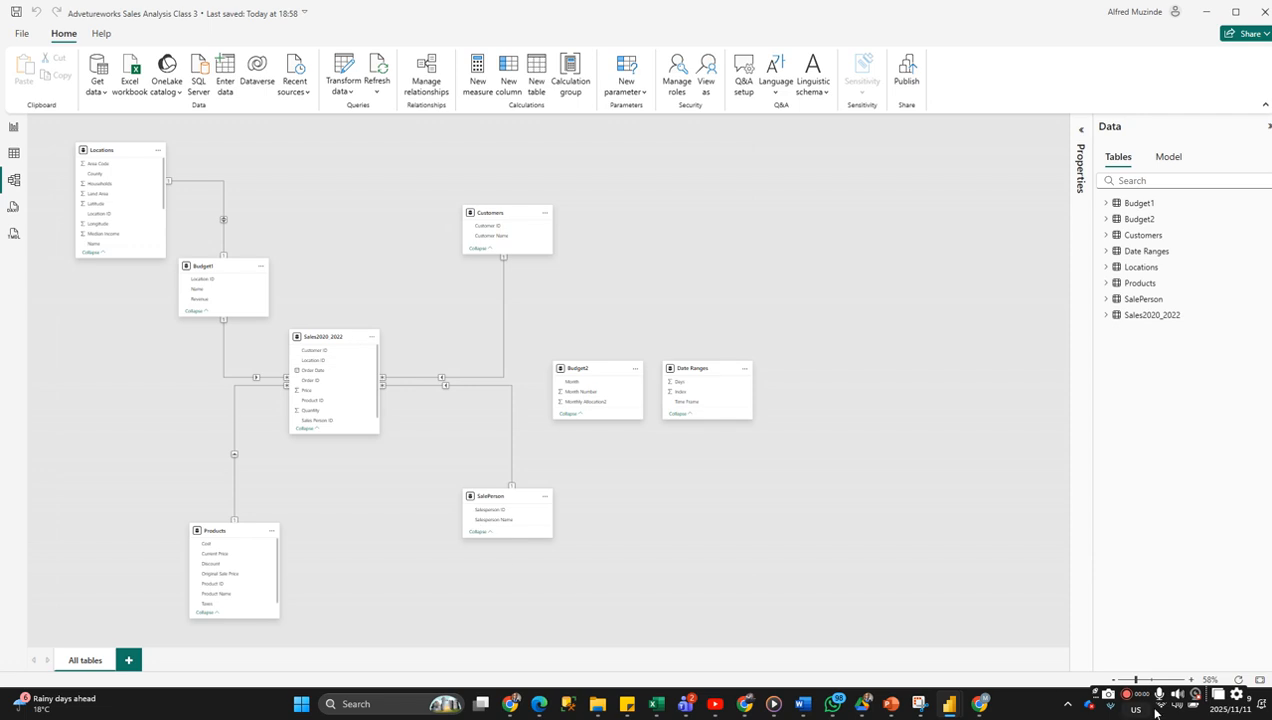
left_click(1192, 680)
left_click(1192, 680)
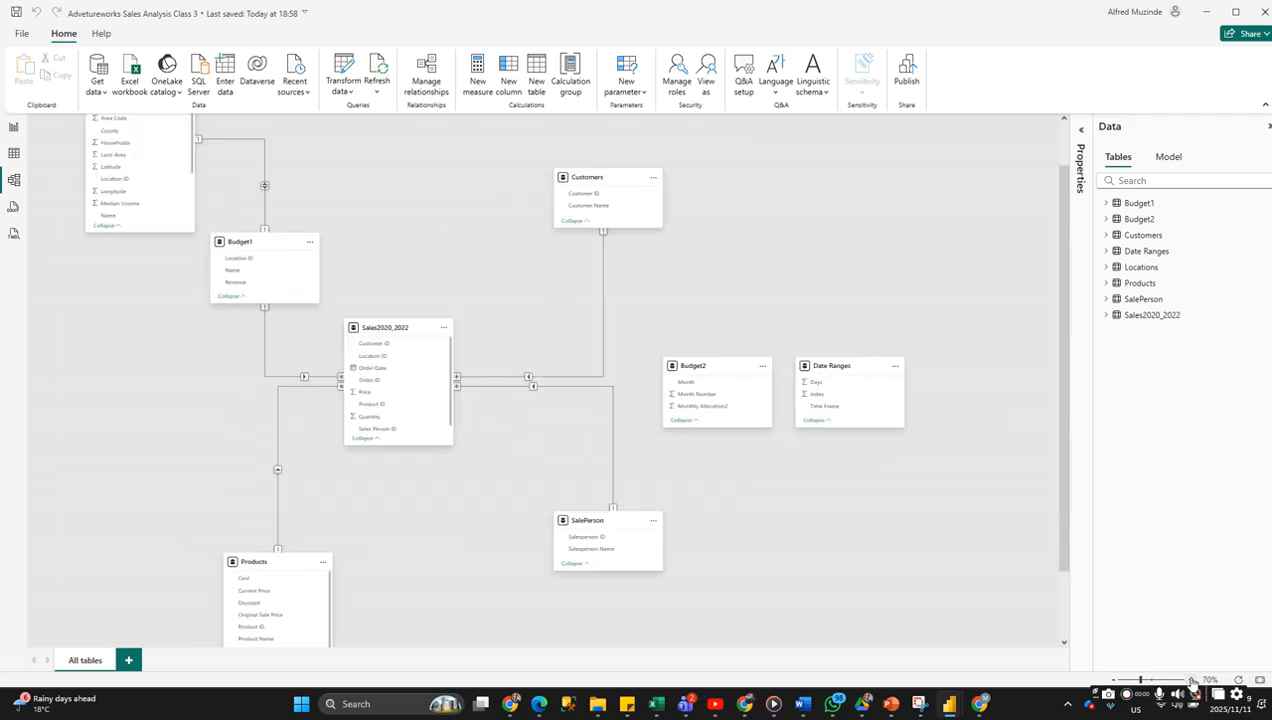
scroll(555, 370, "up", 1)
scroll(555, 370, "down", 3)
scroll(555, 370, "up", 3)
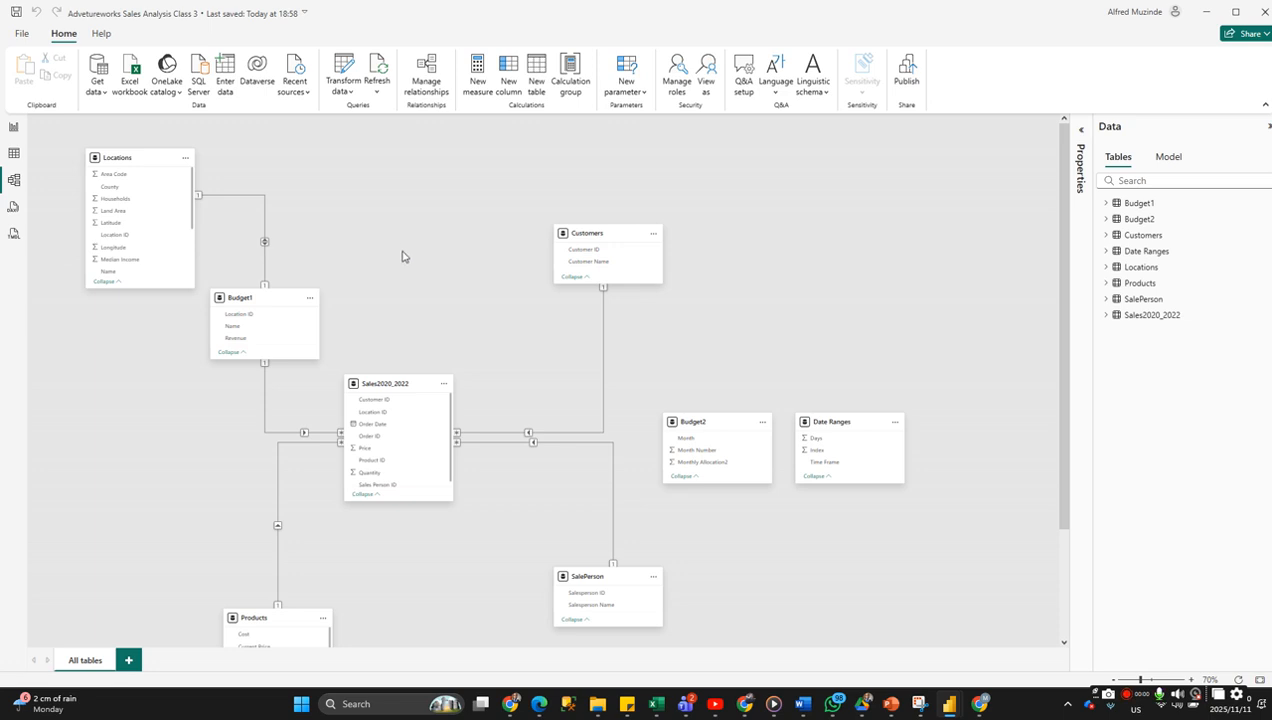
Move the unconnected Date Ranges and Budget2 tables up and away from the related tables in the model diagram.
scroll(664, 366, "down", 2)
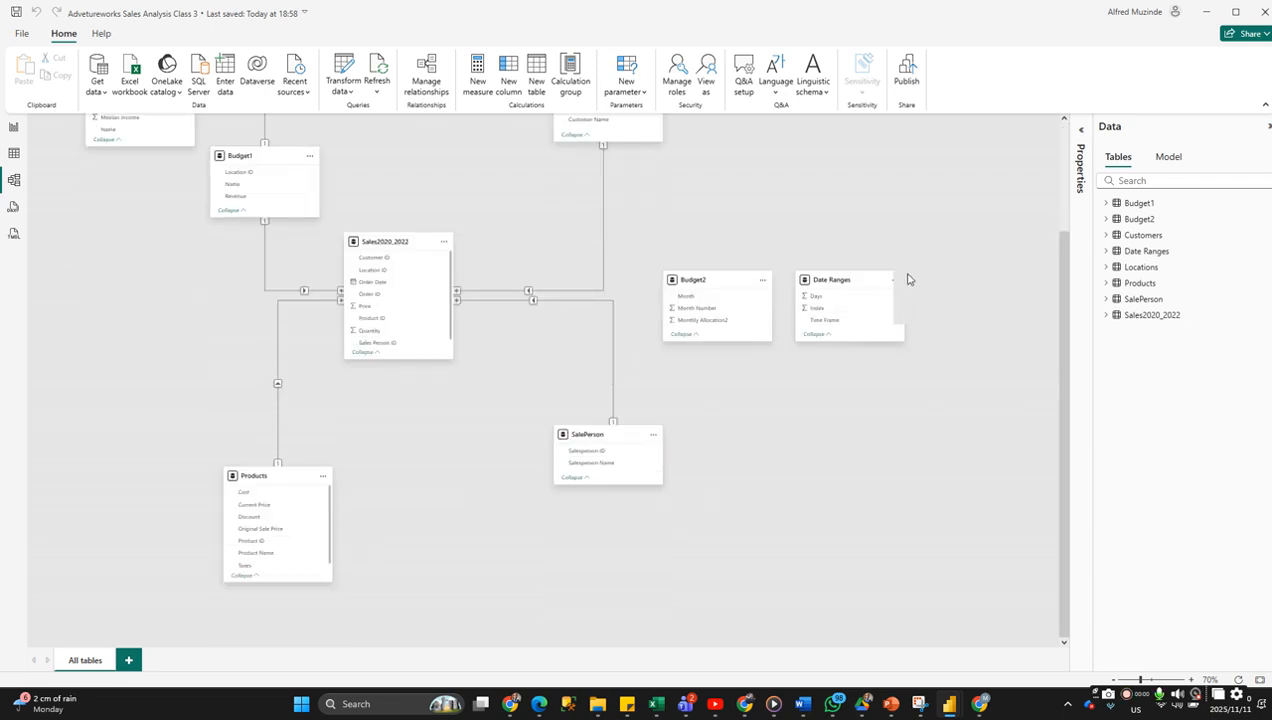
left_click_drag(866, 280, 957, 207)
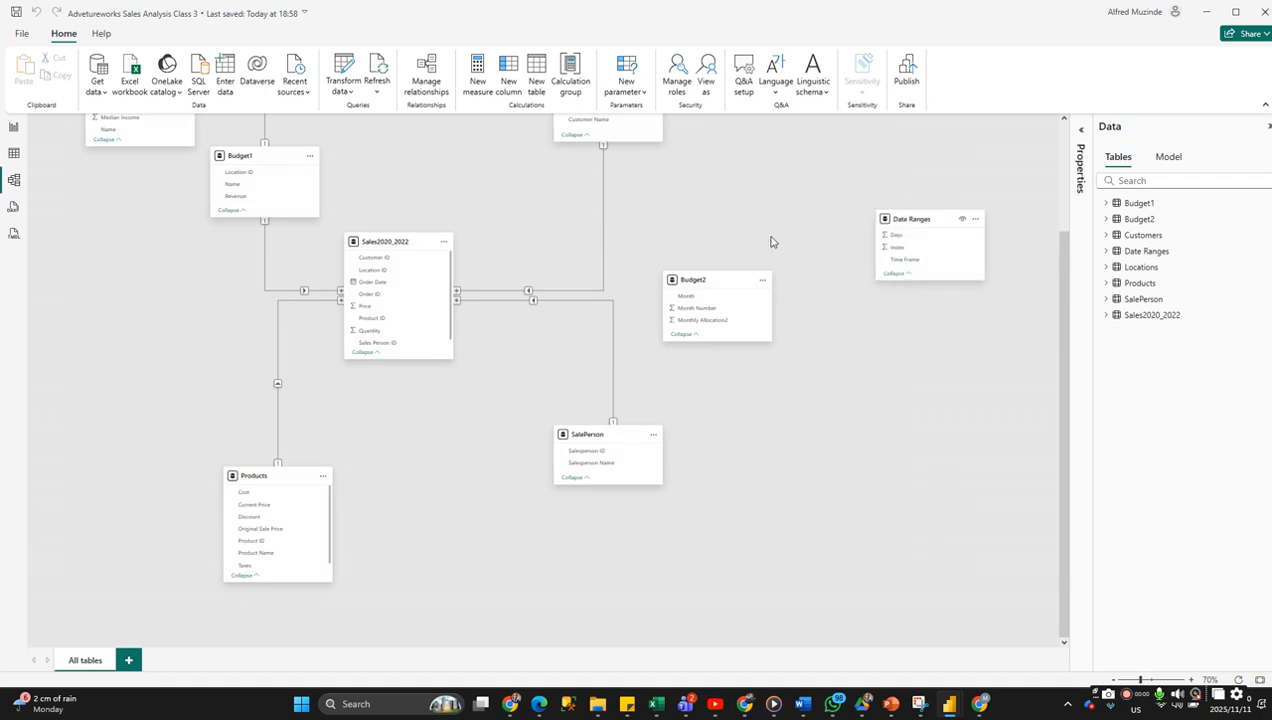
left_click_drag(727, 284, 805, 145)
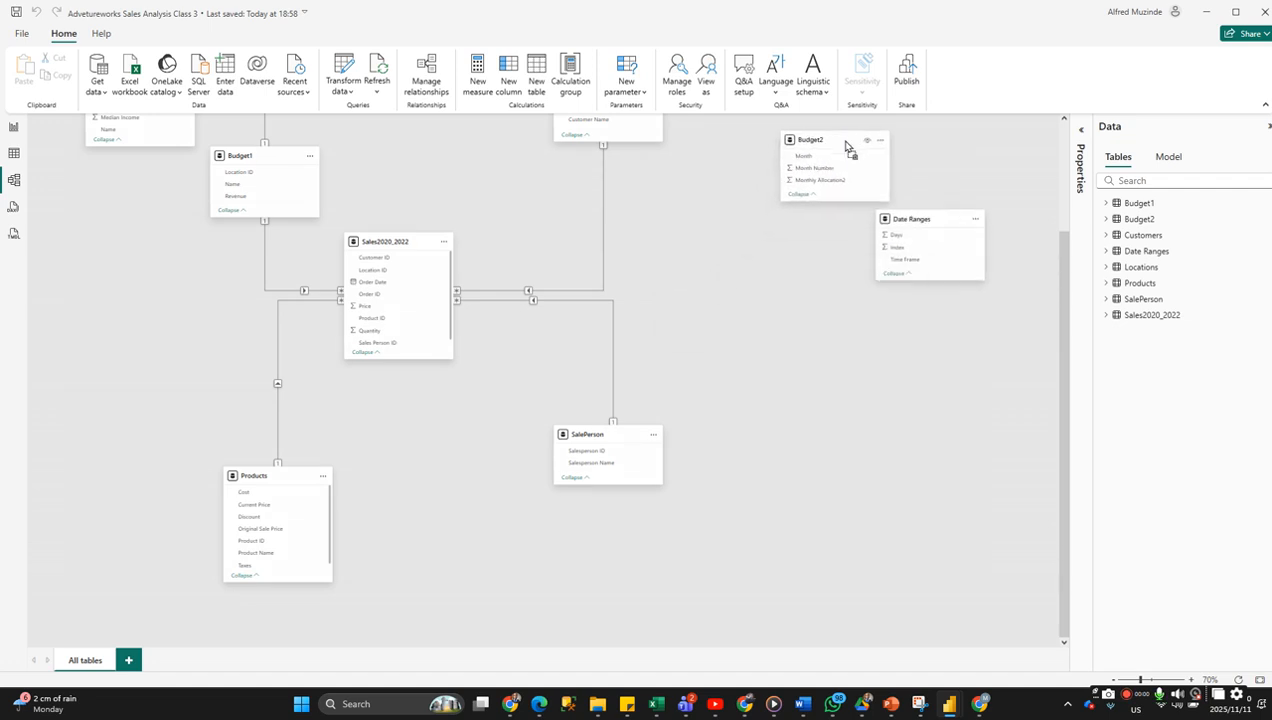
scroll(720, 260, "up", 1)
scroll(670, 300, "up", 1)
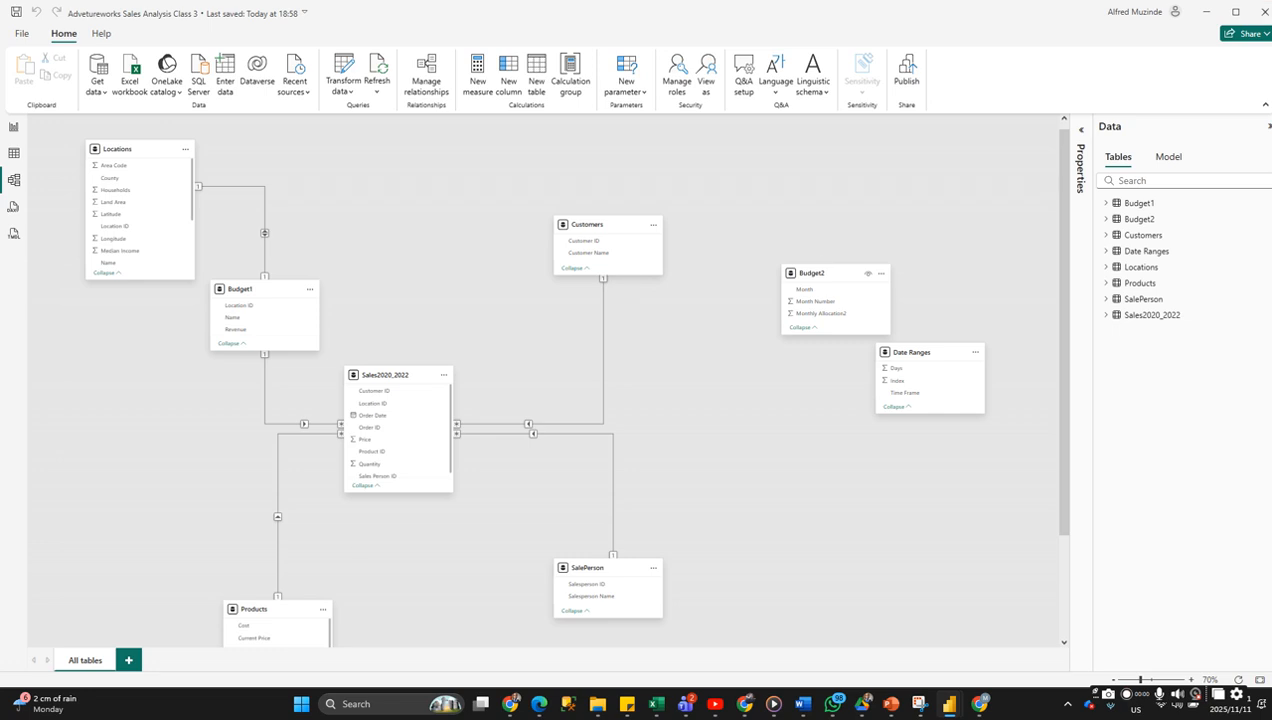
Search Windows for "draw" and open Paint.
left_click(358, 706)
type("darw")
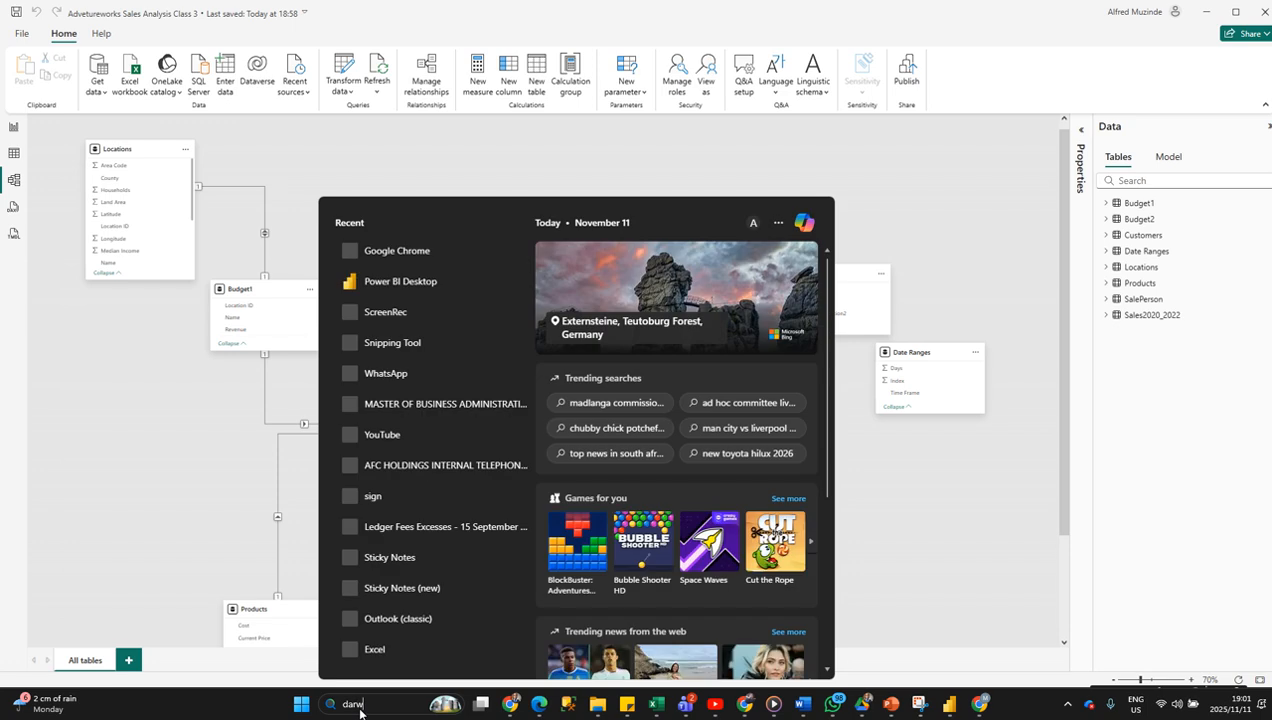
key("BackSpace")
key("BackSpace")
key("BackSpace")
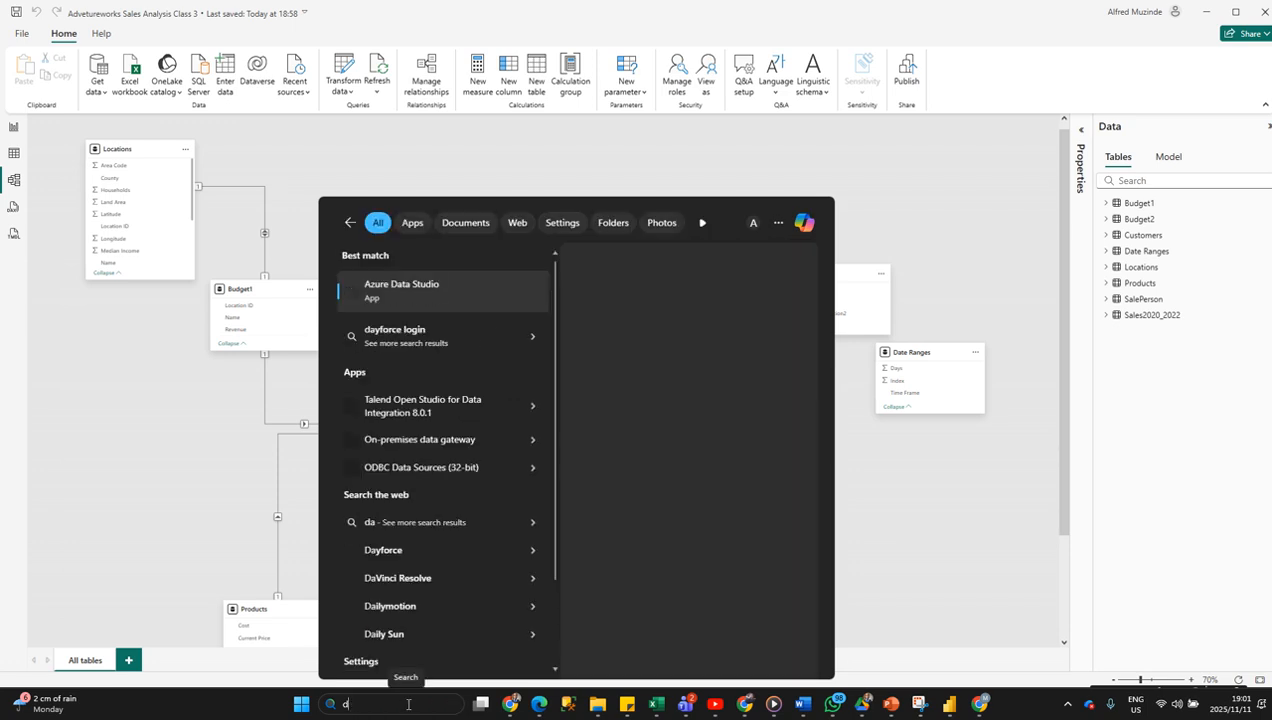
type("raw")
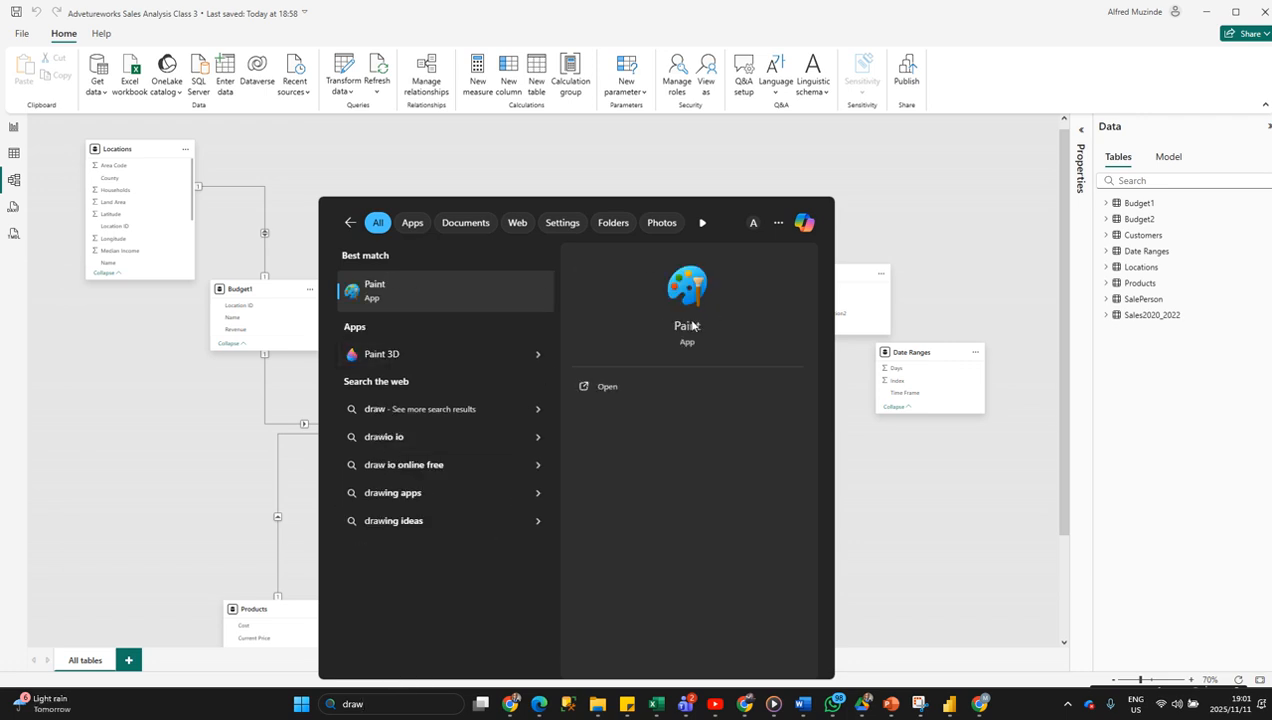
left_click(691, 325)
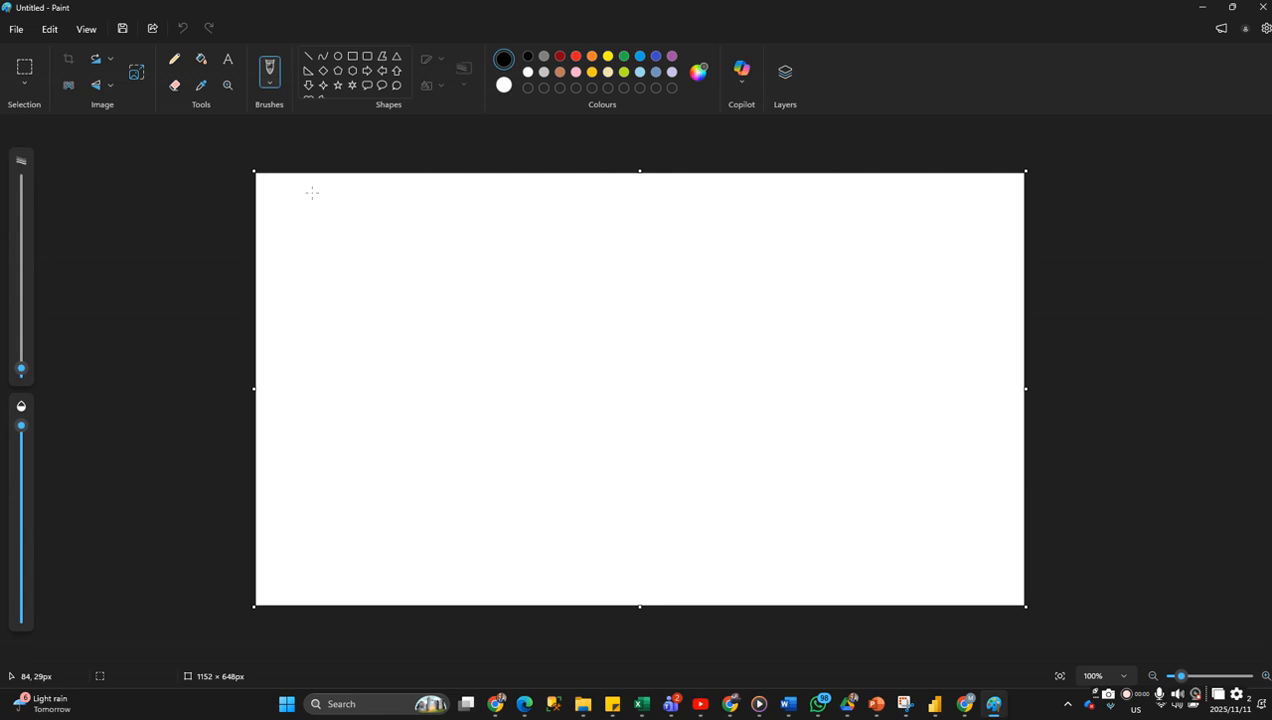
Sketch three table boxes with the brush, two along the canvas's upper part and a smaller one below between them, each with a header line.
mouse_move(303, 194)
left_mouse_down()
mouse_move(399, 208)
mouse_move(368, 416)
mouse_move(294, 428)
mouse_move(270, 412)
mouse_move(305, 194)
left_mouse_up()
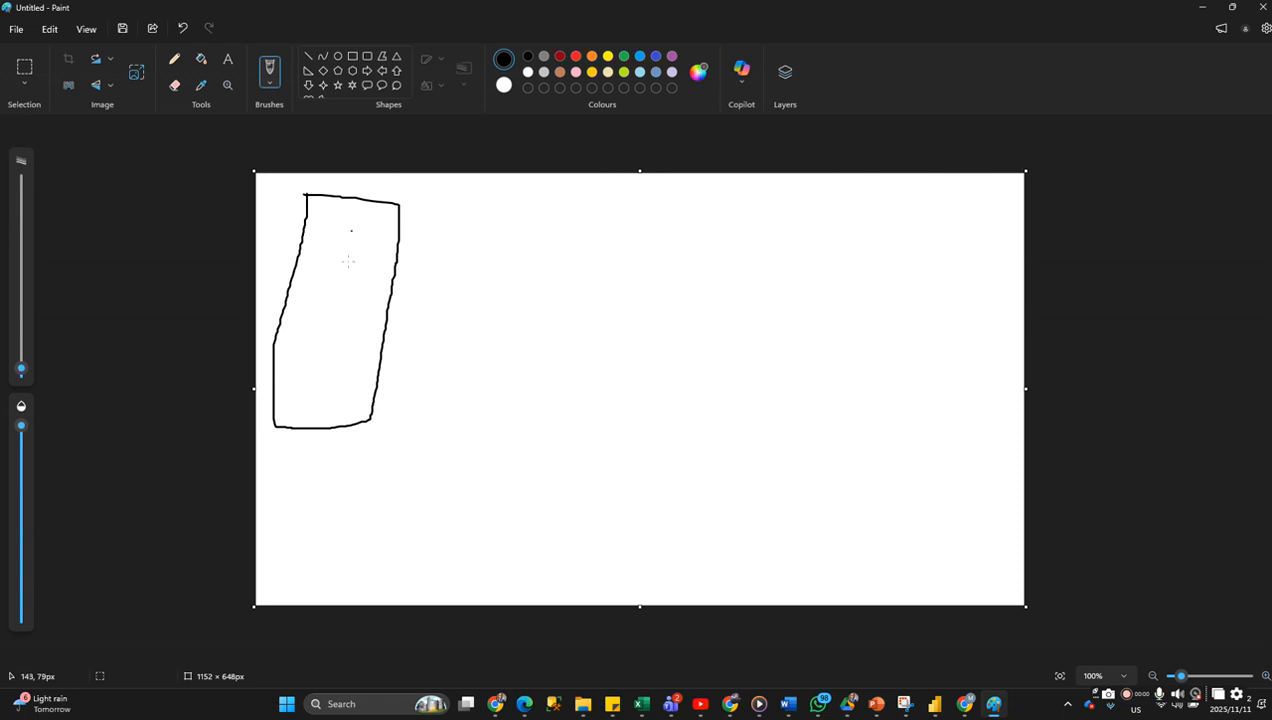
left_click_drag(300, 255, 399, 268)
mouse_move(600, 211)
left_mouse_down()
mouse_move(592, 420)
mouse_move(584, 380)
left_mouse_up()
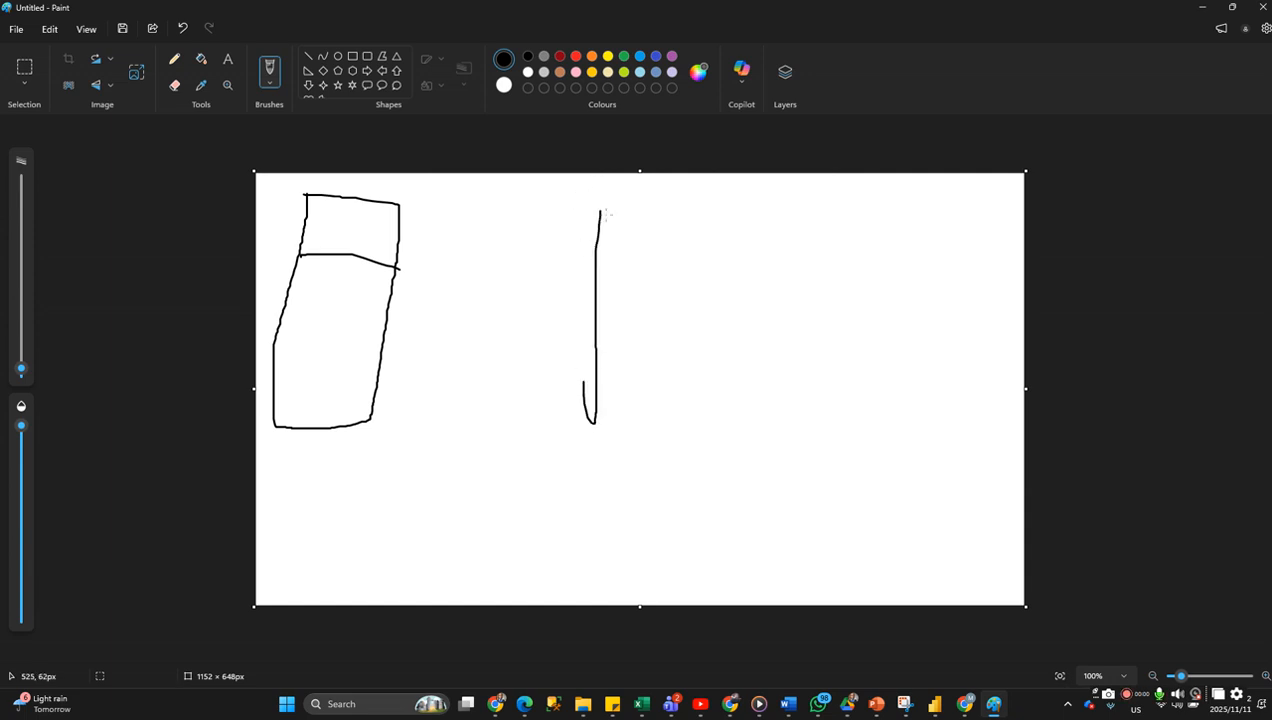
mouse_move(601, 212)
left_mouse_down()
mouse_move(710, 228)
mouse_move(757, 292)
mouse_move(760, 446)
mouse_move(592, 447)
mouse_move(592, 422)
mouse_move(599, 433)
left_mouse_up()
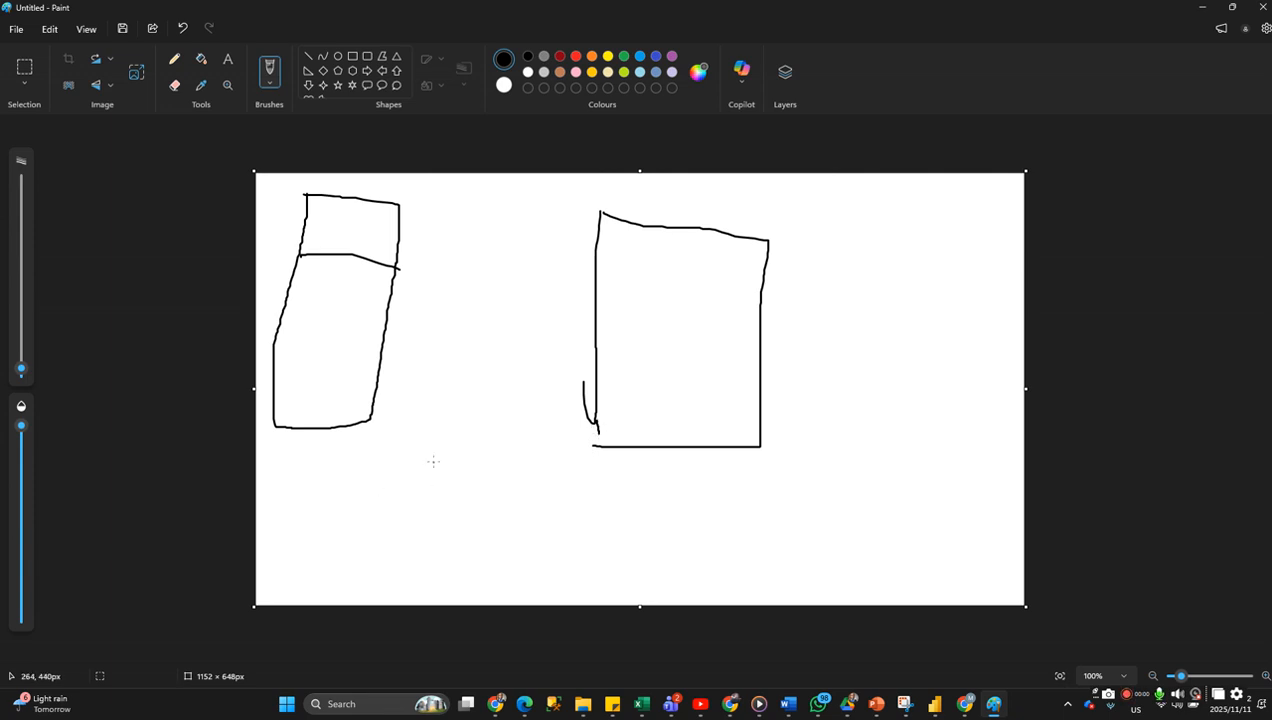
left_click_drag(433, 445, 432, 585)
mouse_move(465, 452)
left_mouse_down()
mouse_move(548, 463)
mouse_move(553, 586)
mouse_move(430, 590)
left_mouse_up()
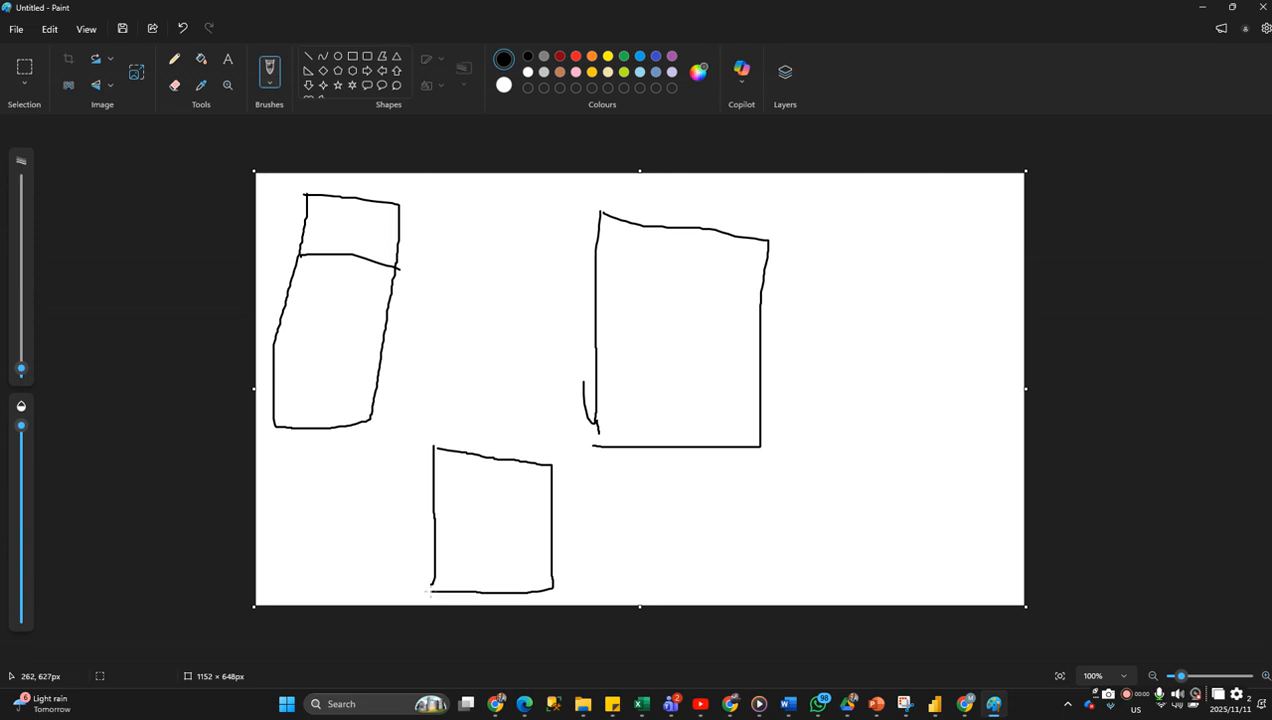
left_click_drag(434, 492, 553, 510)
left_click_drag(601, 284, 761, 296)
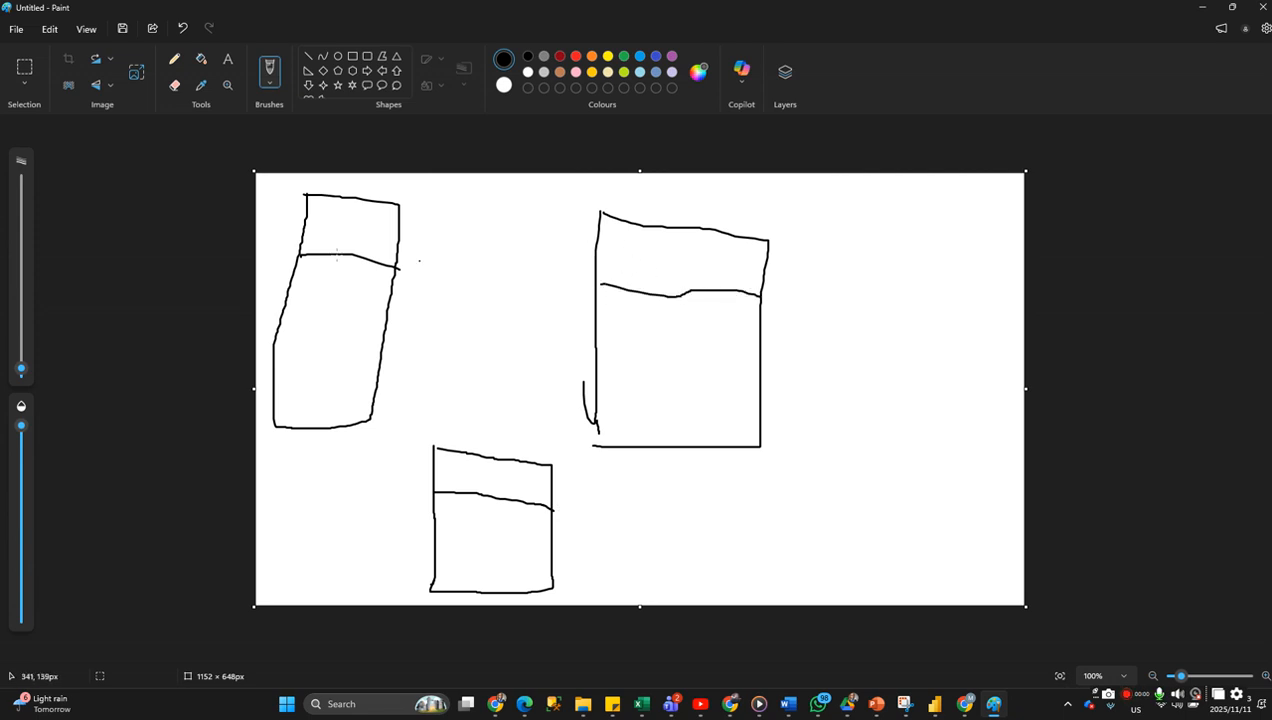
Write the header letters S in the first sketched table, T in the second and C in the small one below.
mouse_move(338, 216)
left_mouse_down()
mouse_move(304, 228)
mouse_move(326, 233)
mouse_move(317, 244)
left_mouse_up()
mouse_move(628, 246)
left_mouse_down()
mouse_move(684, 250)
mouse_move(657, 292)
left_mouse_up()
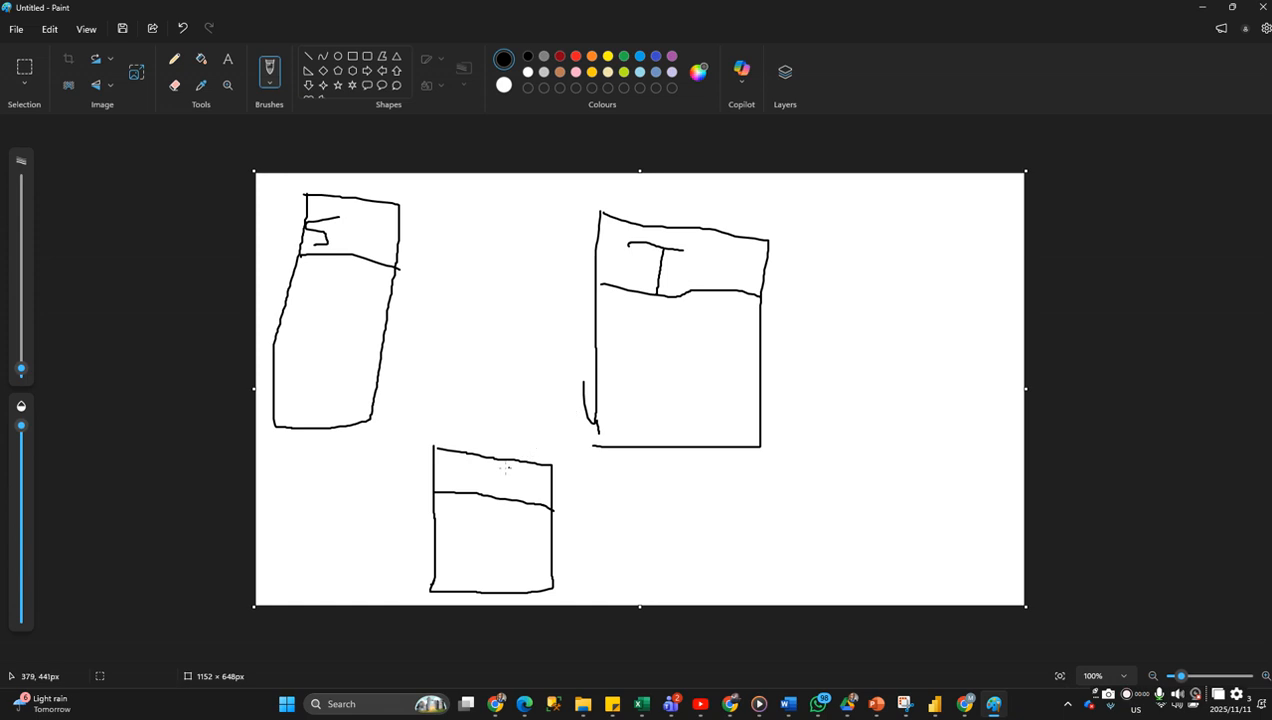
mouse_move(484, 464)
left_mouse_down()
mouse_move(466, 465)
mouse_move(498, 484)
left_mouse_up()
Write the key fields inside the sketched tables: ID and C.ID in S, EC in T, and ID and EC in C.
mouse_move(306, 278)
left_mouse_down()
mouse_move(308, 300)
mouse_move(331, 312)
mouse_move(357, 300)
mouse_move(330, 315)
left_mouse_up()
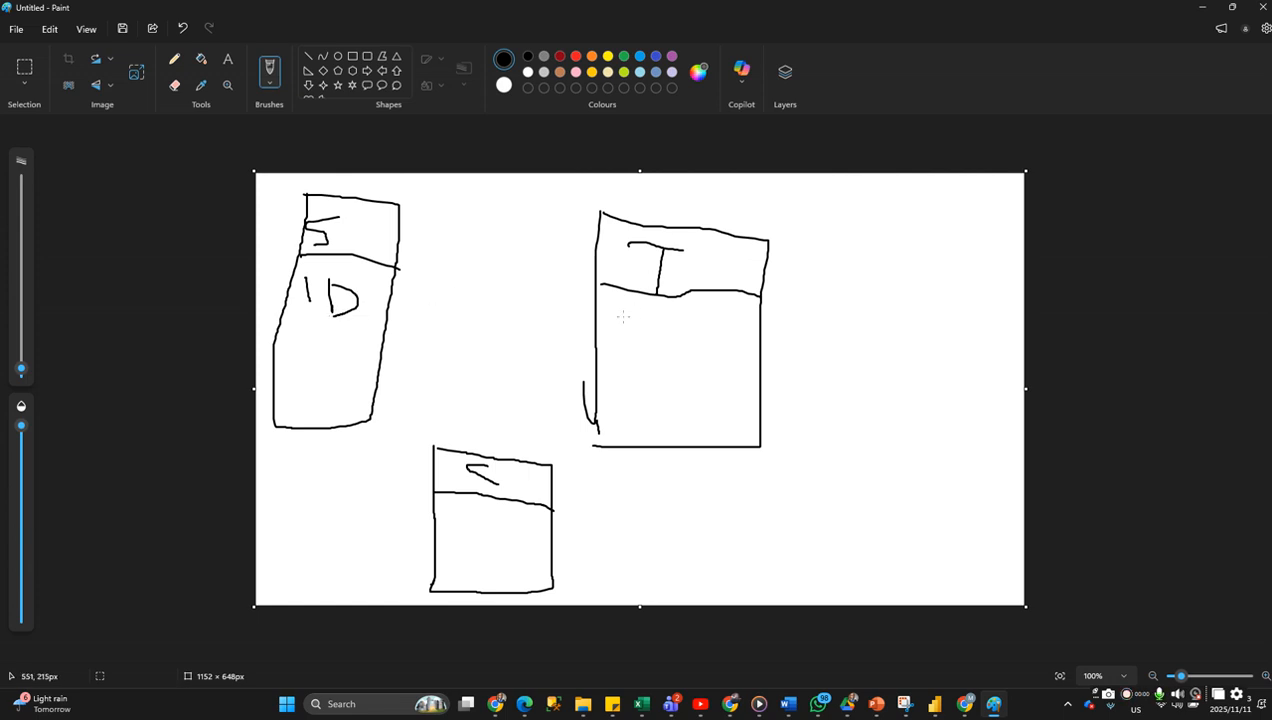
mouse_move(621, 308)
left_mouse_down()
mouse_move(623, 340)
mouse_move(650, 346)
mouse_move(644, 320)
mouse_move(662, 350)
mouse_move(676, 348)
left_mouse_up()
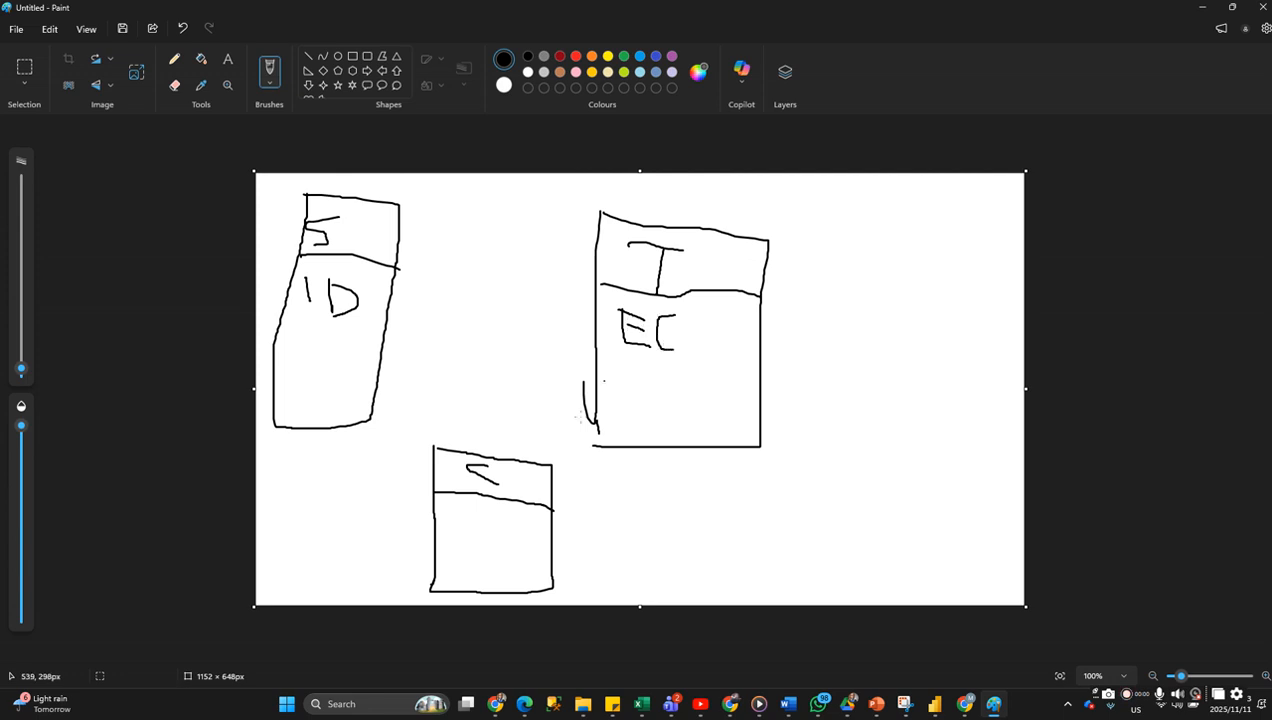
mouse_move(468, 511)
left_mouse_down()
mouse_move(471, 533)
mouse_move(482, 522)
mouse_move(487, 533)
mouse_move(510, 510)
mouse_move(488, 536)
left_mouse_up()
mouse_move(306, 337)
left_mouse_down()
mouse_move(289, 350)
mouse_move(307, 365)
mouse_move(345, 366)
mouse_move(350, 342)
mouse_move(360, 364)
mouse_move(343, 370)
left_mouse_up()
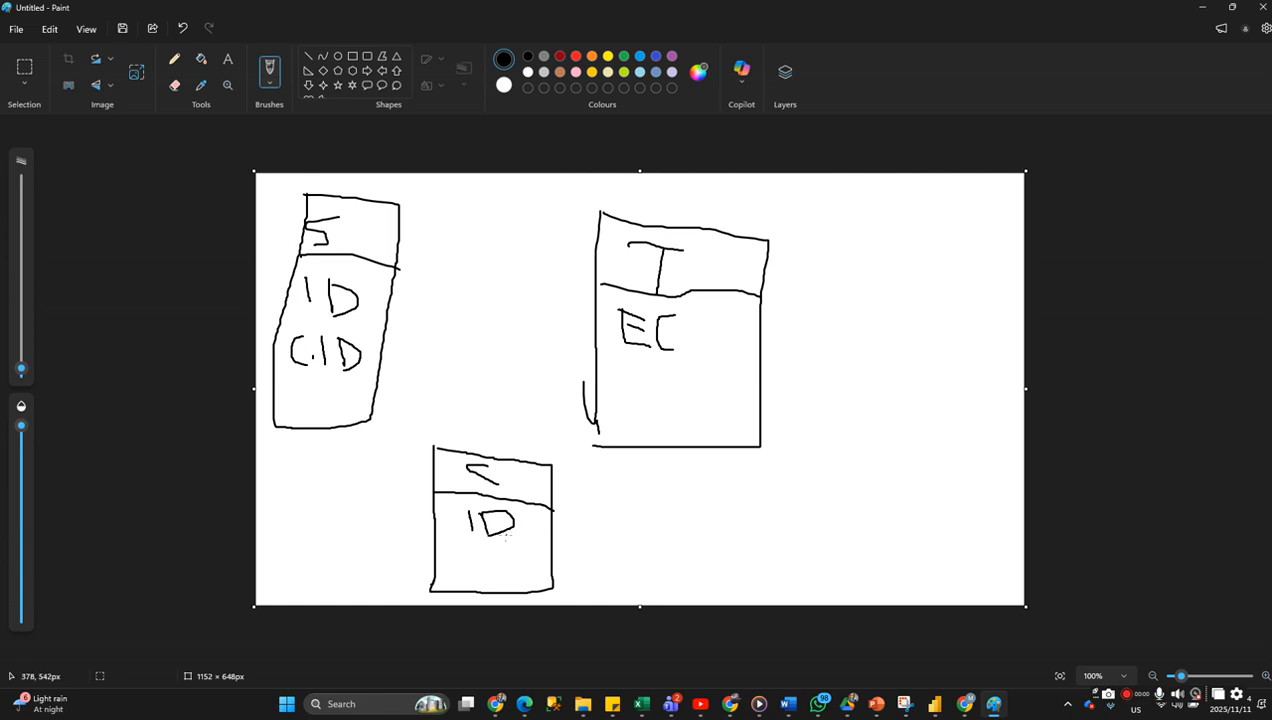
mouse_move(450, 560)
left_mouse_down()
mouse_move(450, 576)
mouse_move(482, 576)
mouse_move(471, 557)
mouse_move(472, 570)
mouse_move(491, 558)
mouse_move(512, 576)
left_mouse_up()
Connect table C to tables S and T with lines, marking the S link M to 1 and the T link M at both ends.
mouse_move(321, 432)
left_mouse_down()
mouse_move(328, 528)
mouse_move(426, 537)
left_mouse_up()
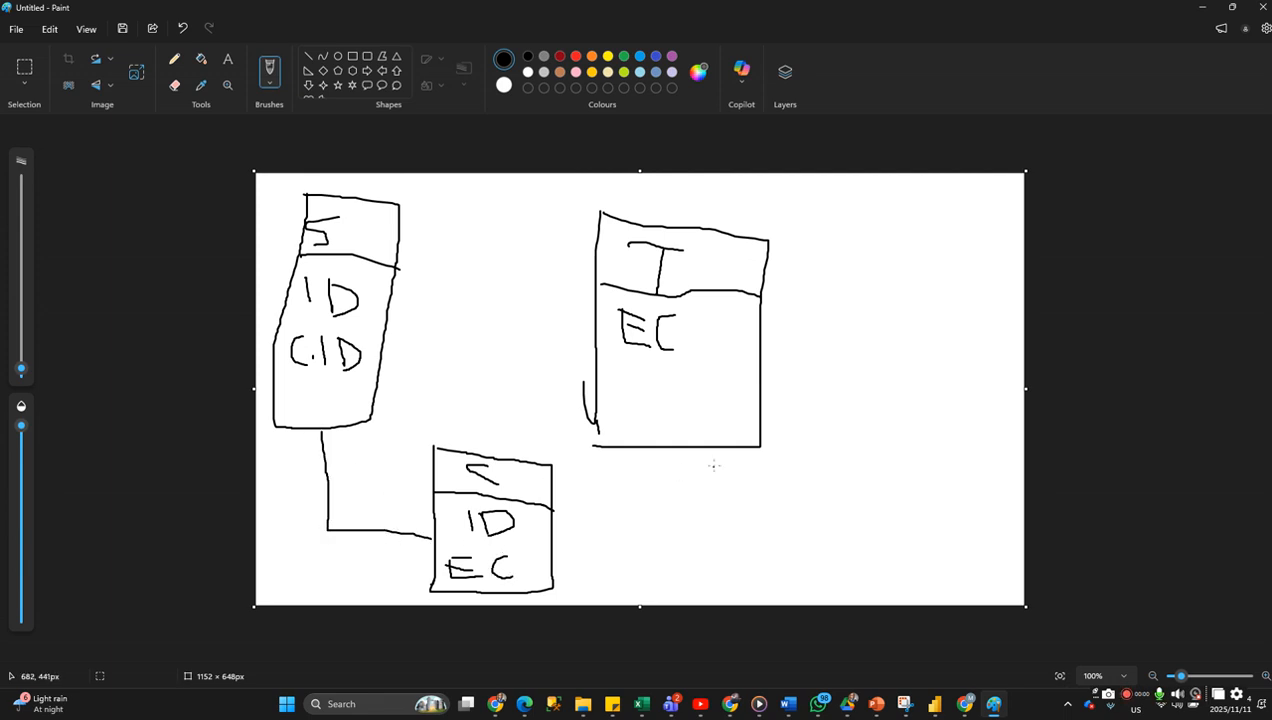
mouse_move(697, 455)
left_mouse_down()
mouse_move(680, 545)
mouse_move(551, 559)
left_mouse_up()
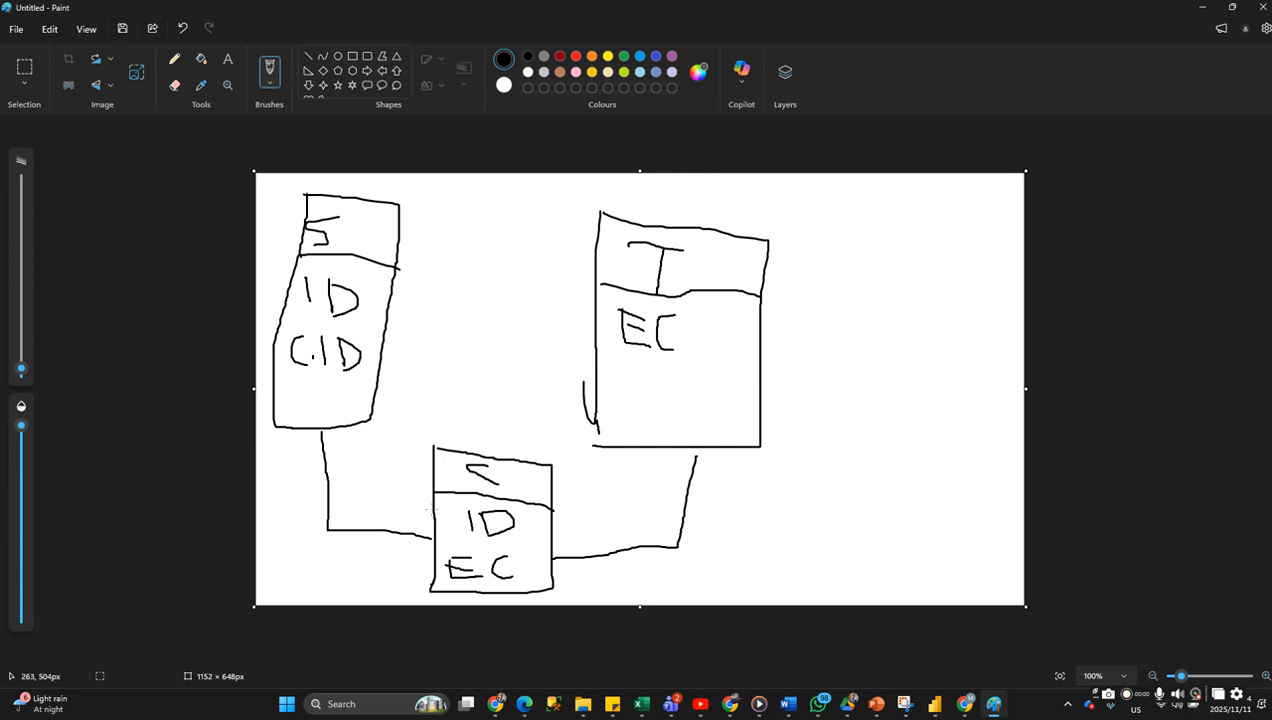
left_click_drag(417, 513, 416, 528)
mouse_move(344, 451)
left_mouse_down()
mouse_move(372, 440)
mouse_move(381, 455)
left_mouse_up()
mouse_move(560, 552)
left_mouse_down()
mouse_move(588, 556)
mouse_move(598, 524)
mouse_move(616, 548)
left_mouse_up()
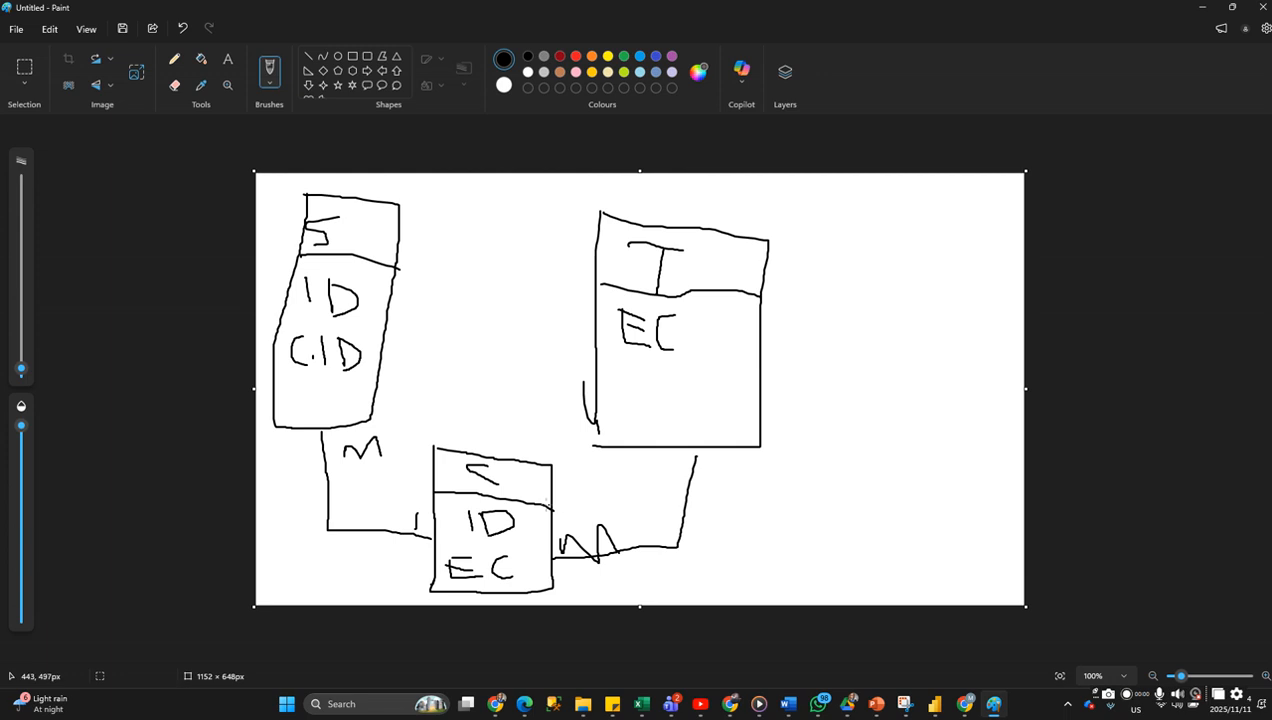
mouse_move(712, 472)
left_mouse_down()
mouse_move(710, 482)
mouse_move(718, 452)
mouse_move(742, 450)
mouse_move(758, 490)
left_mouse_up()
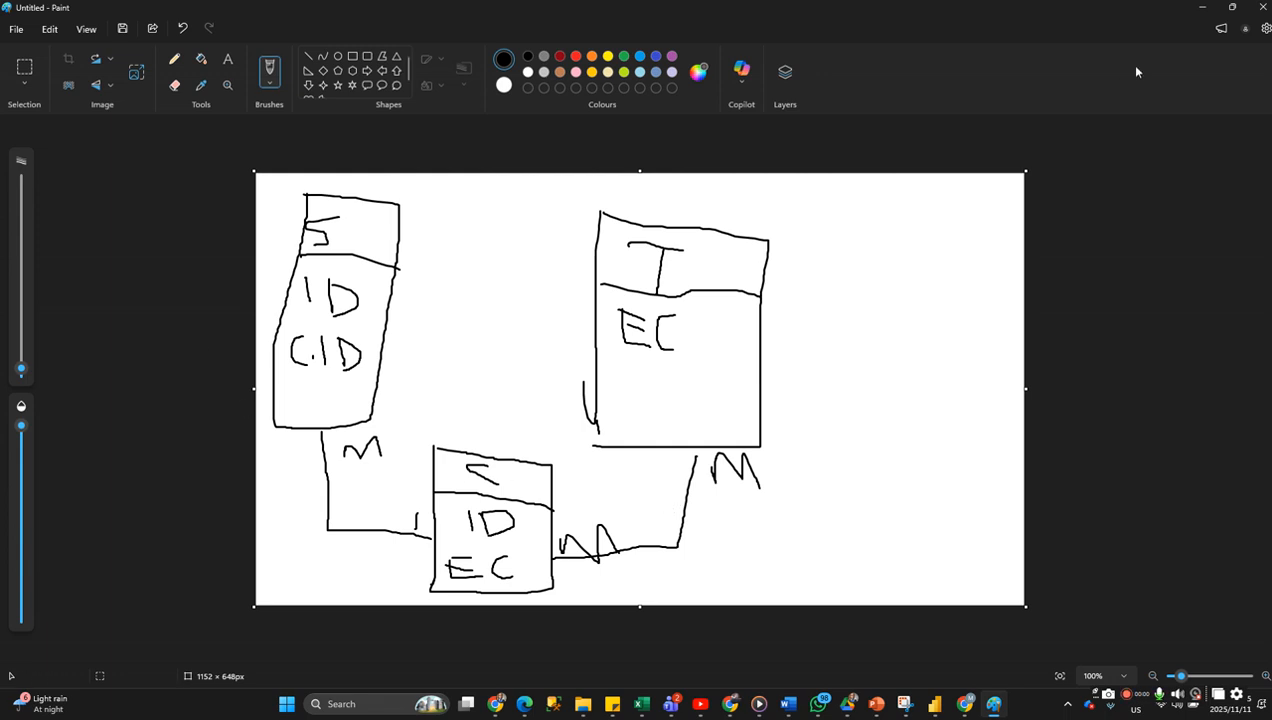
Switch back to the Power BI model view and move the Products, Budget1, Customers and SalePerson tables closer around Sales2020_2022.
left_click(1202, 10)
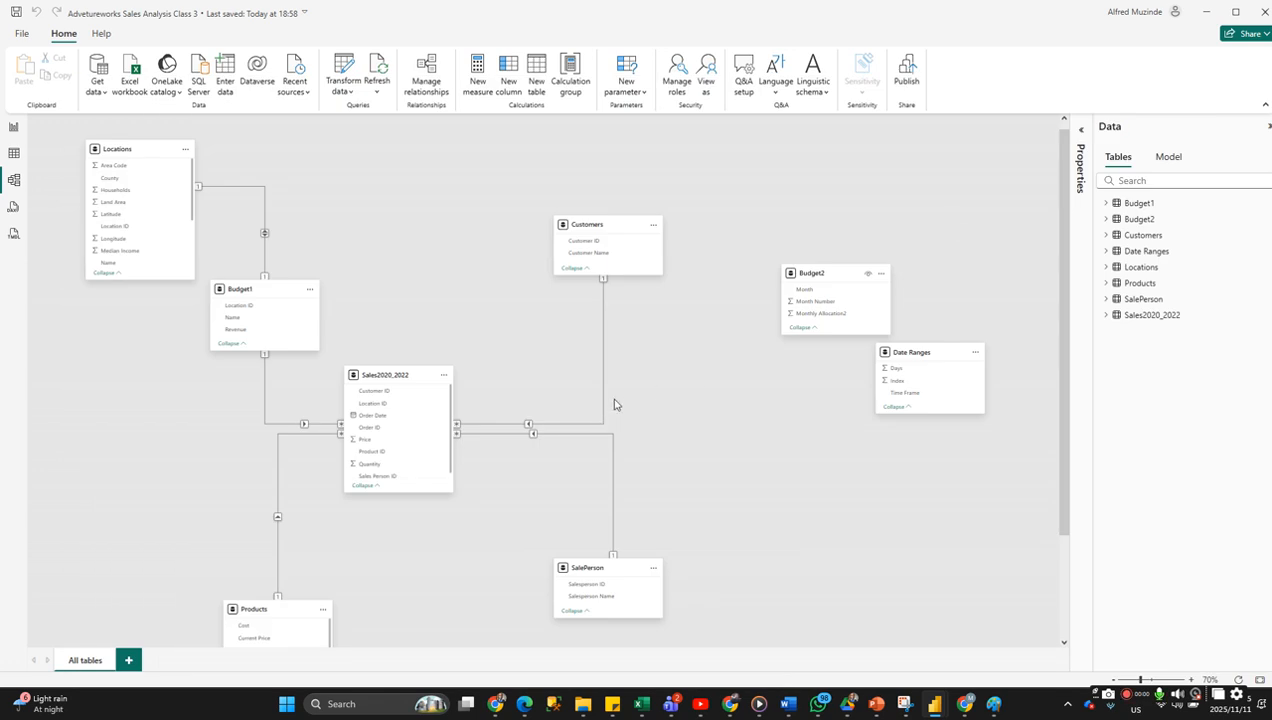
scroll(596, 330, "down", 1)
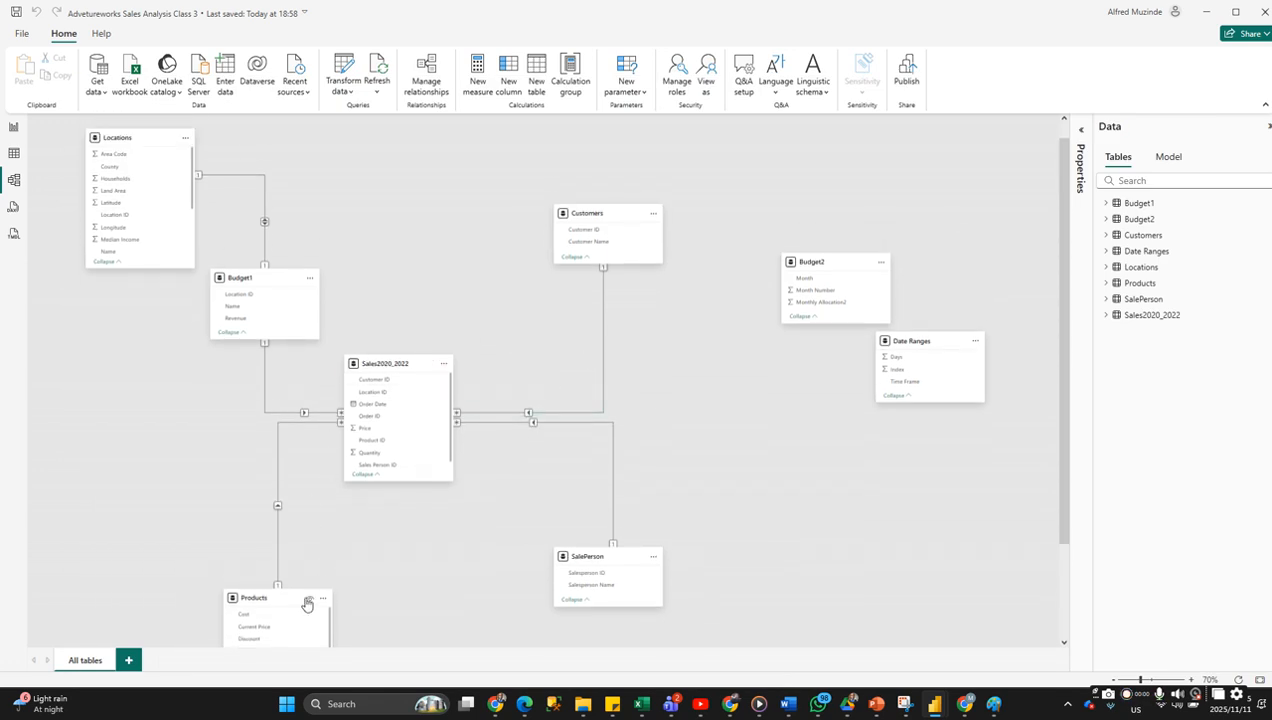
left_click(286, 601)
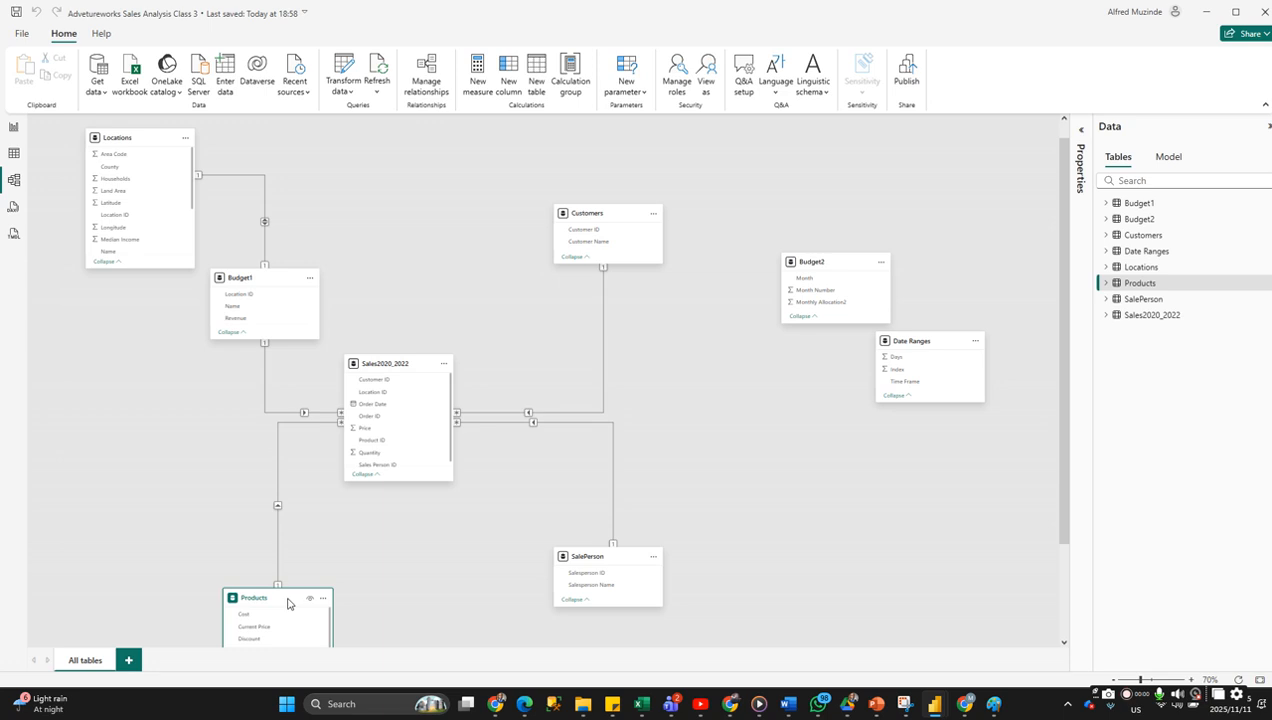
left_click_drag(276, 598, 182, 496)
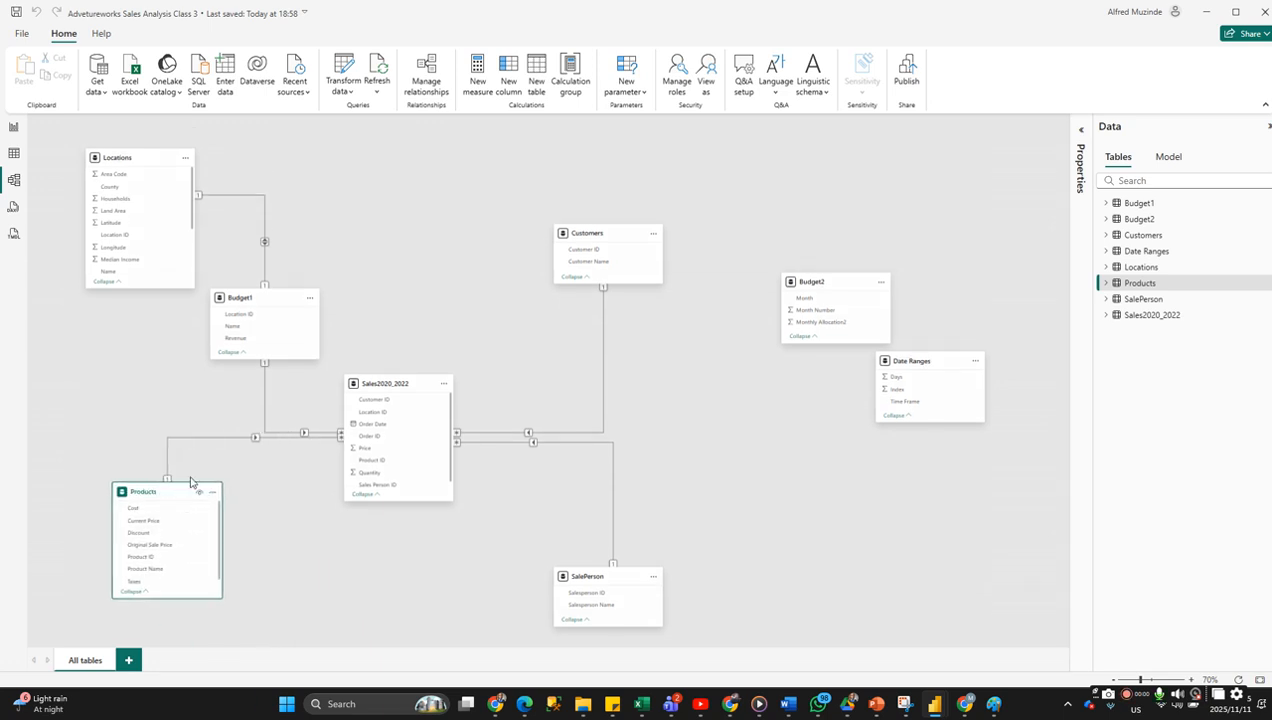
left_click_drag(277, 301, 301, 273)
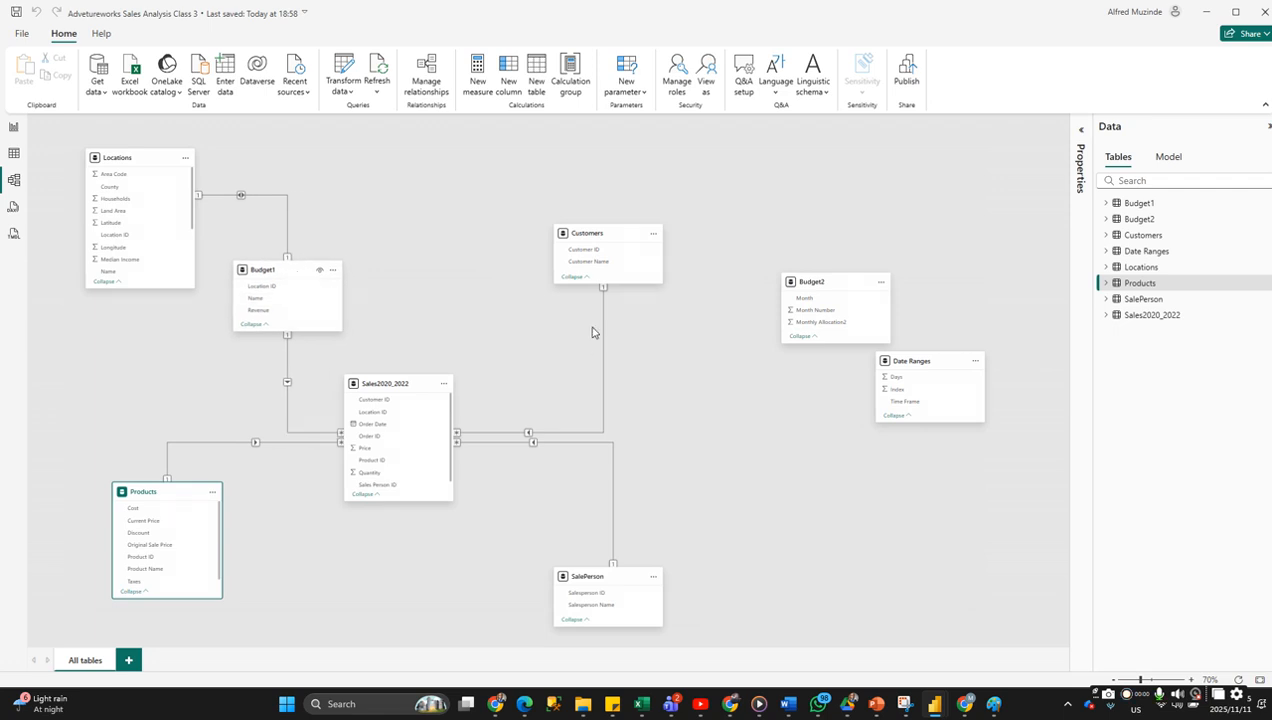
left_click_drag(612, 234, 570, 230)
left_click_drag(613, 582, 507, 567)
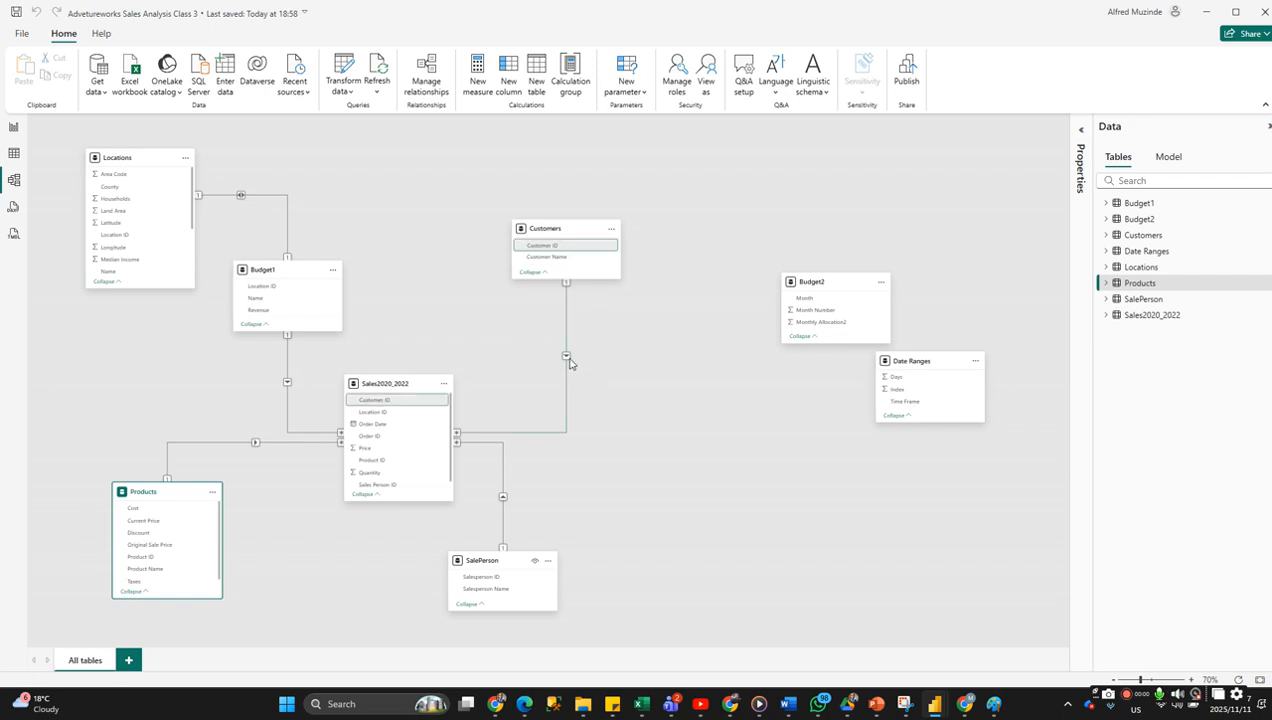
Delete the relationship between the Locations and Budget1 tables.
left_click(240, 197)
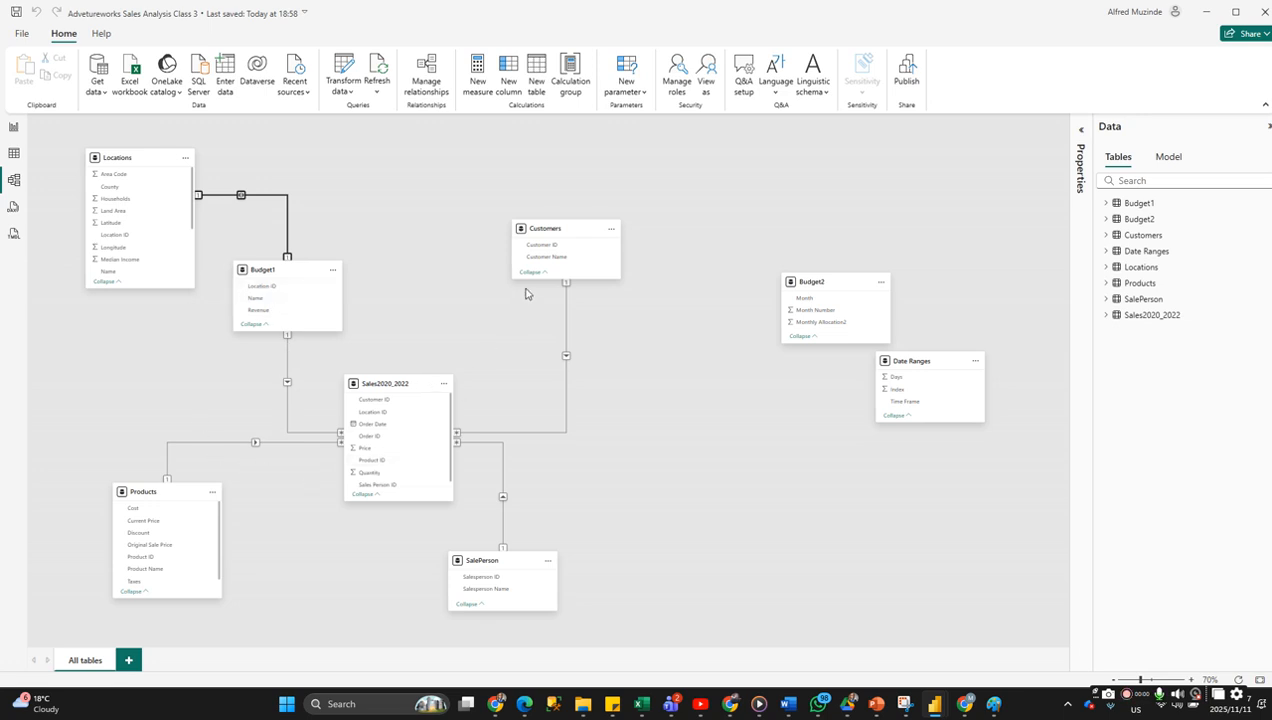
left_click(562, 234)
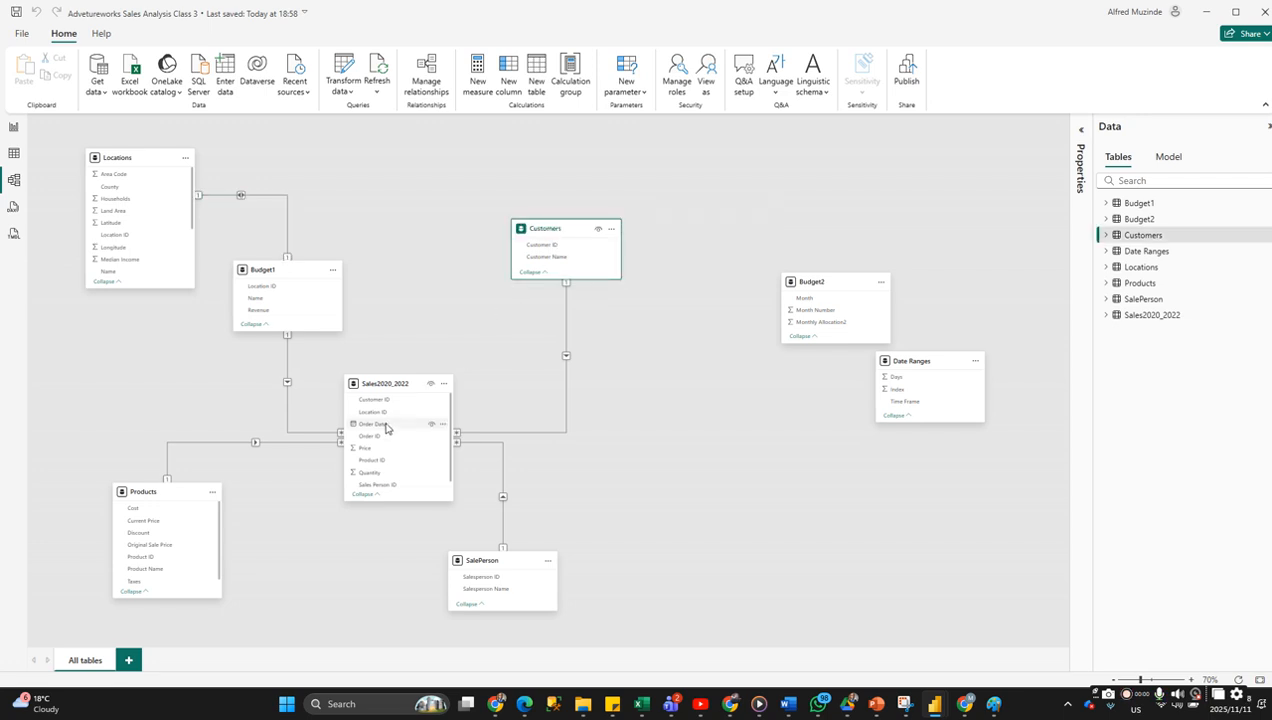
scroll(405, 446, "down", 1)
scroll(405, 442, "up", 1)
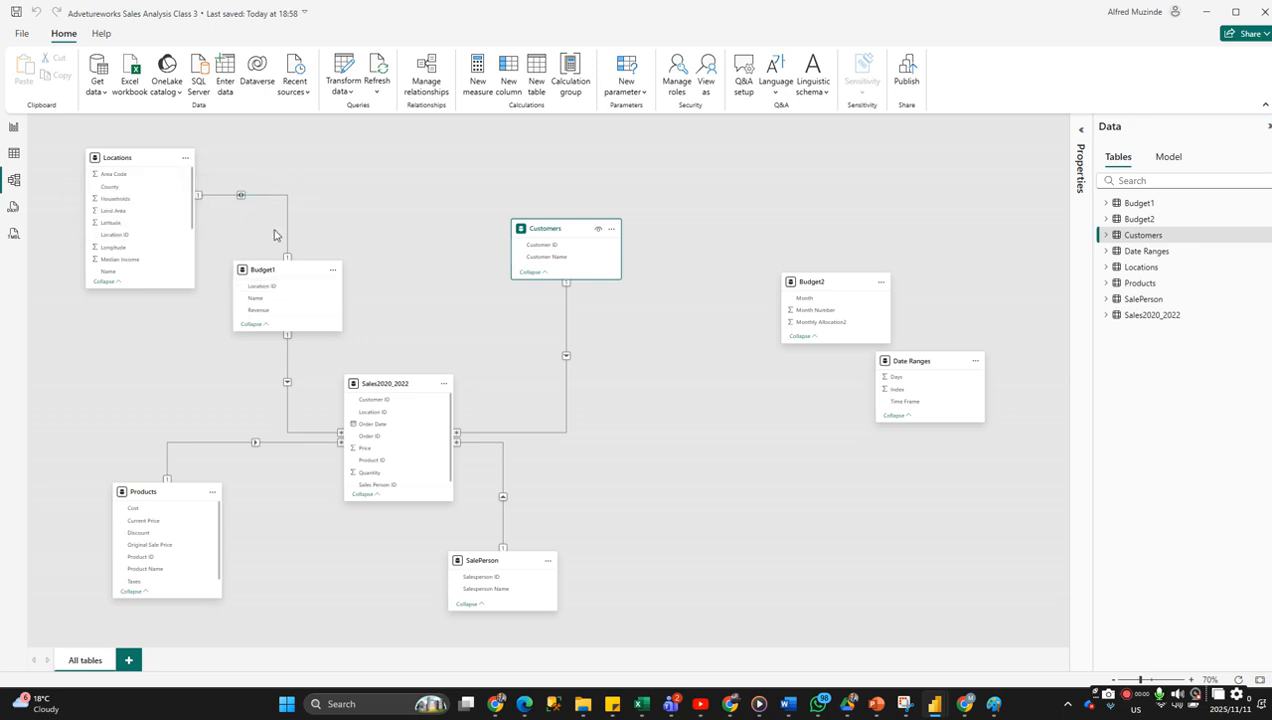
left_click(242, 195)
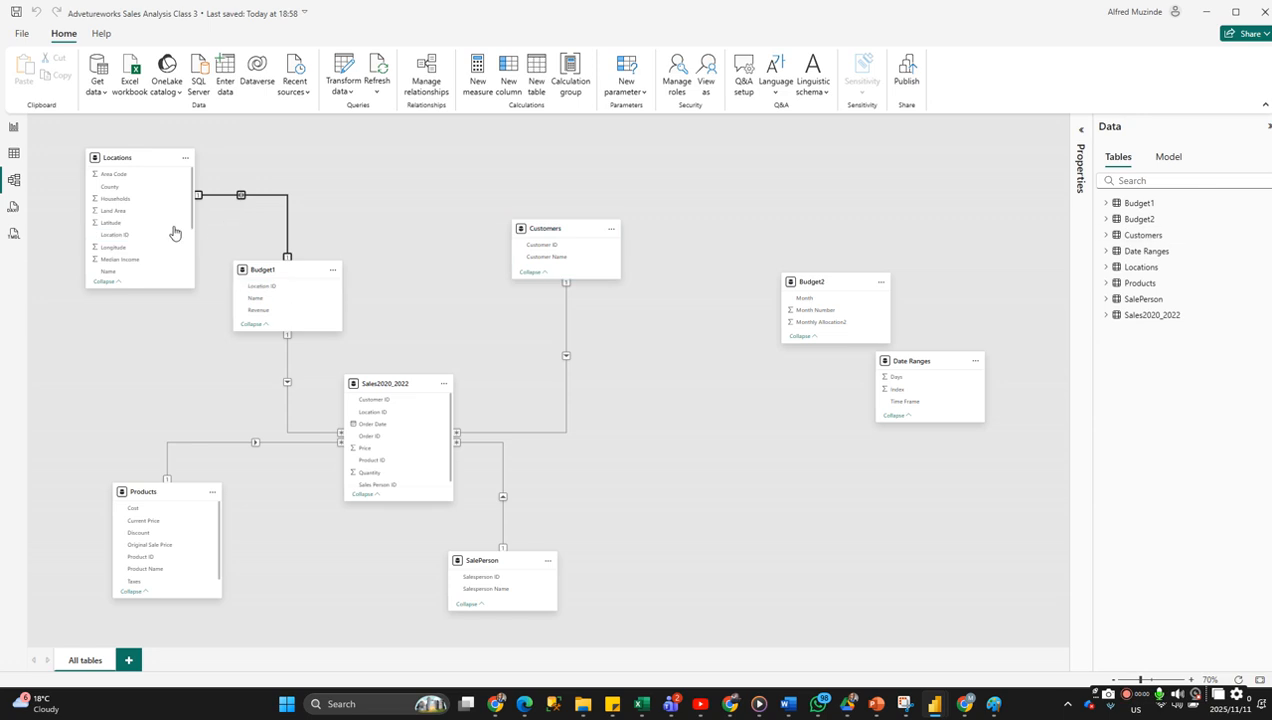
right_click(237, 196)
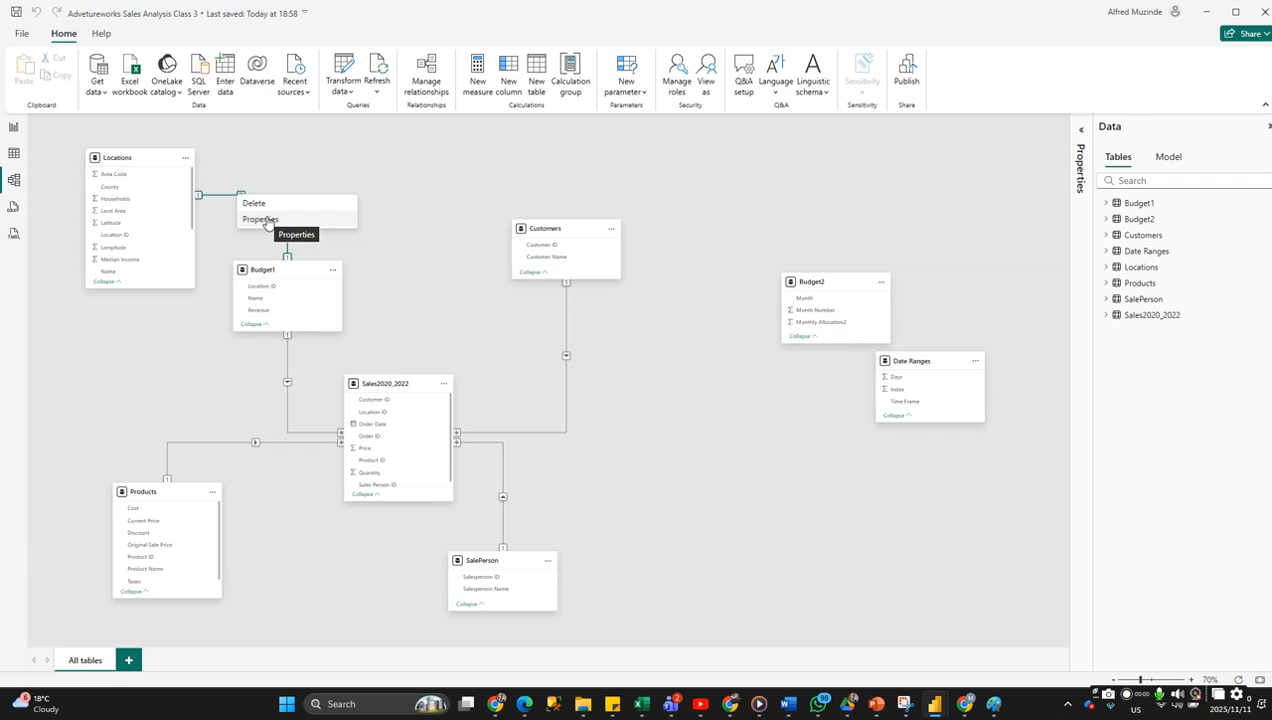
left_click(270, 206)
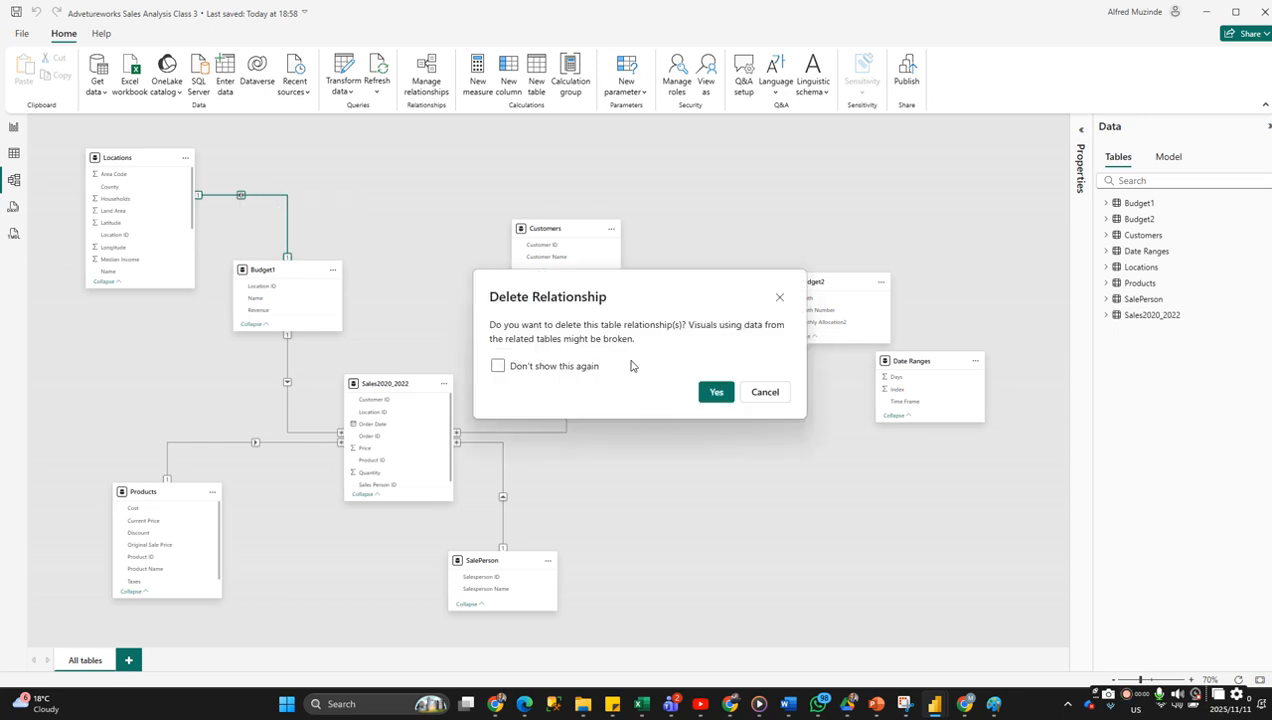
left_click(709, 393)
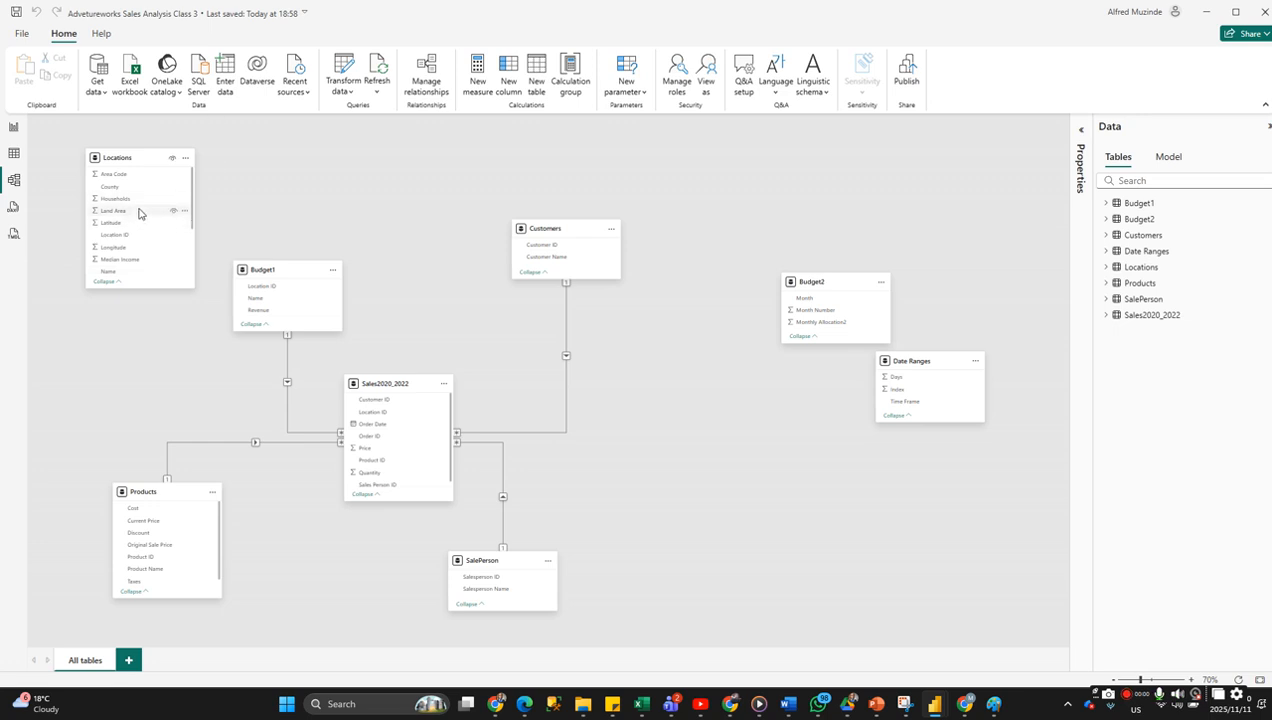
Select Location ID in the Locations table and look through the table's other fields.
mouse_move(163, 161)
left_click(116, 238)
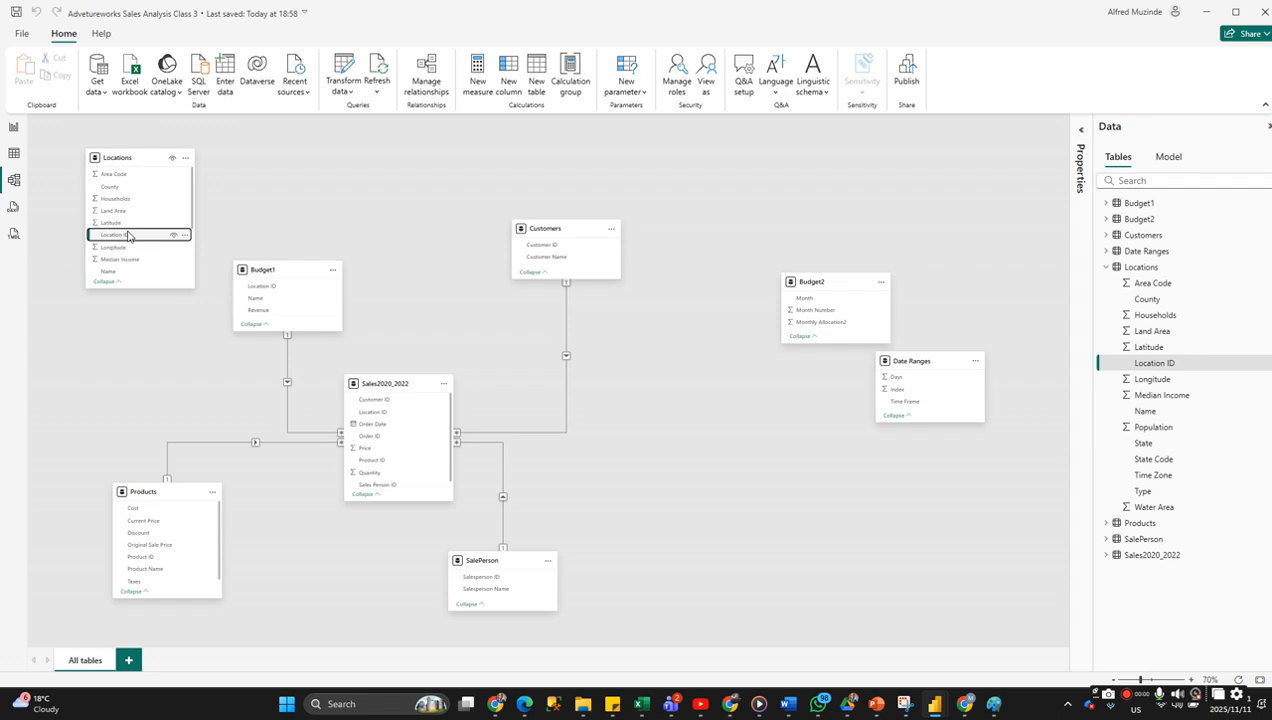
scroll(134, 233, "down", 2)
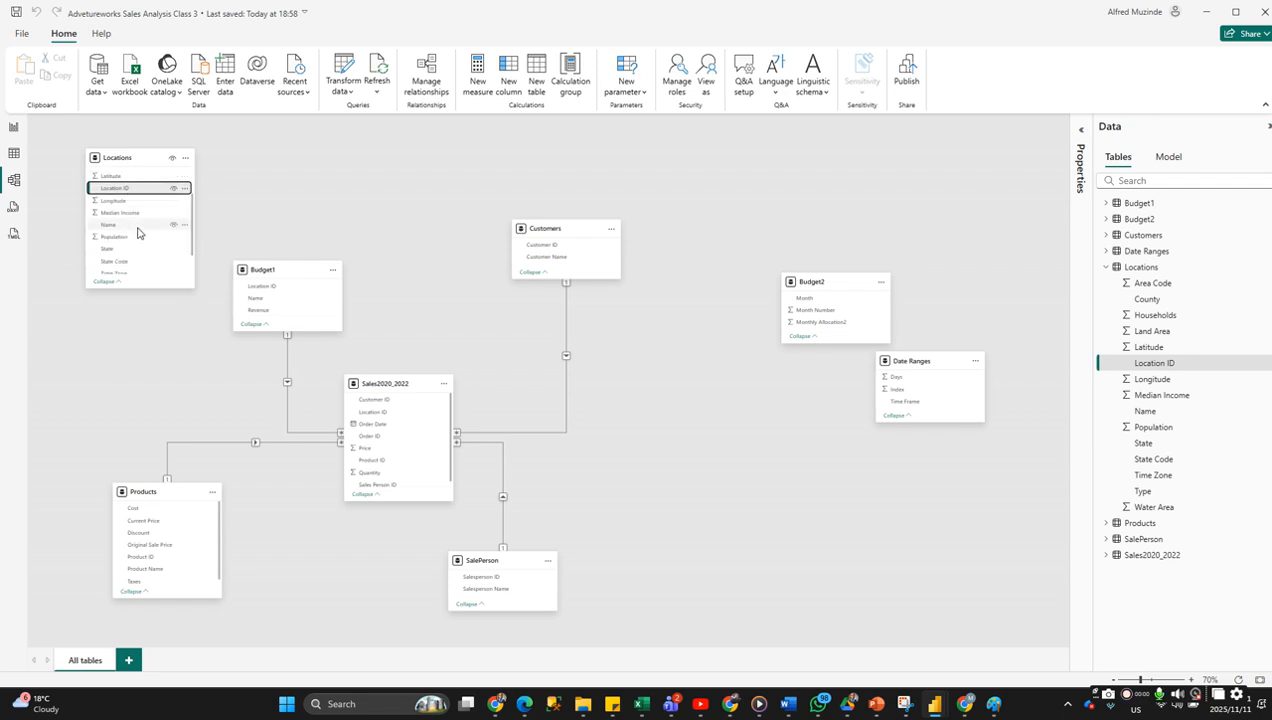
scroll(138, 233, "up", 2)
scroll(140, 233, "down", 3)
scroll(139, 233, "up", 3)
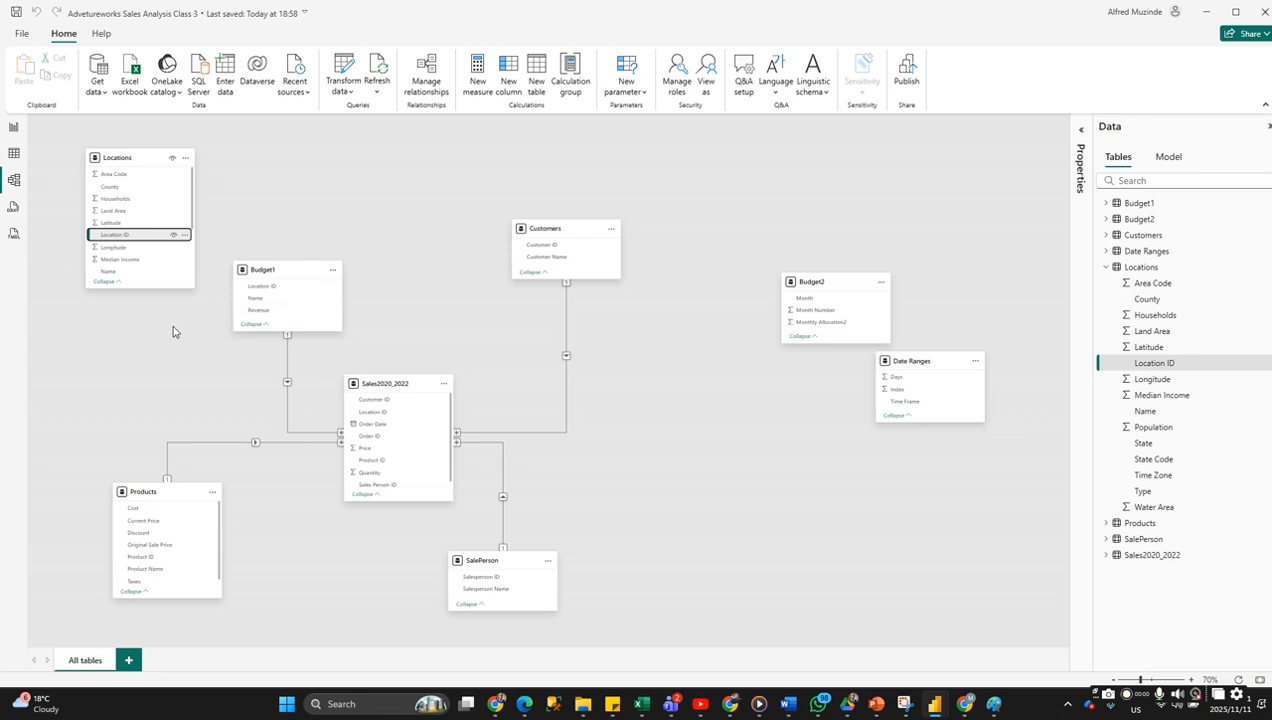
Make the Sales2020_2022 card taller at both its lower and upper edges, and extend the Customers card downward.
left_click_drag(416, 500, 409, 552)
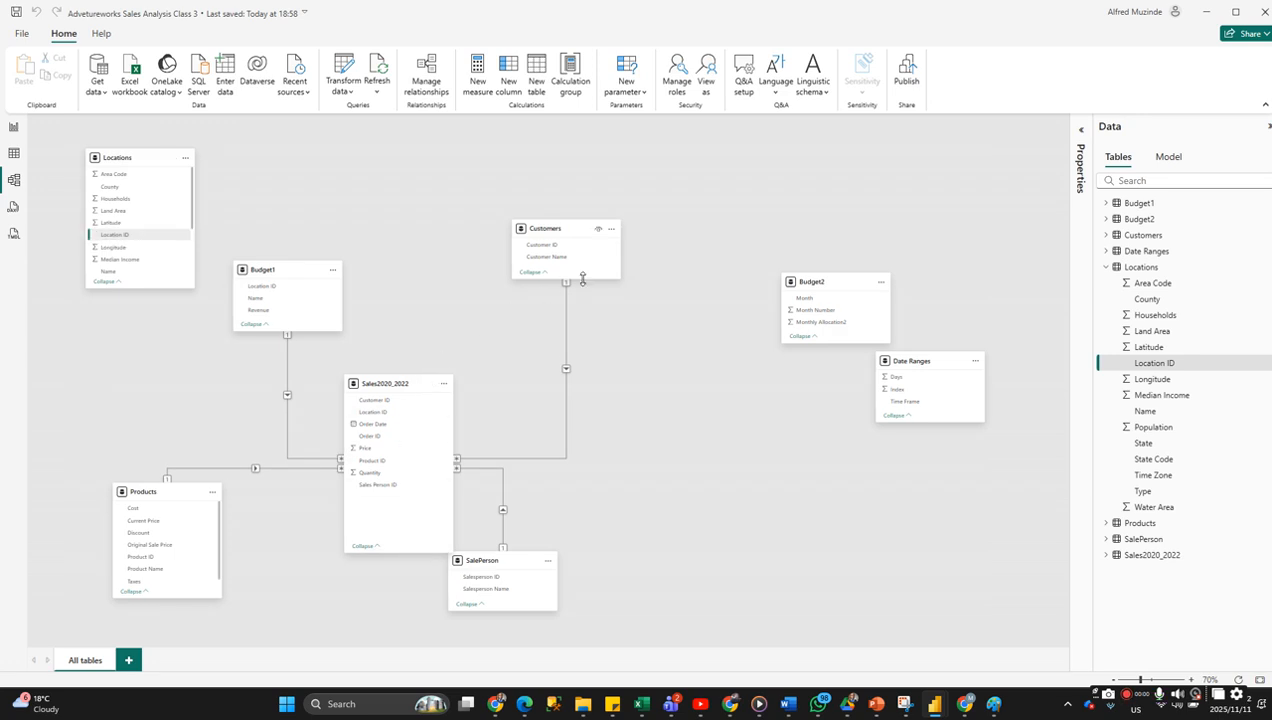
left_click_drag(582, 280, 584, 306)
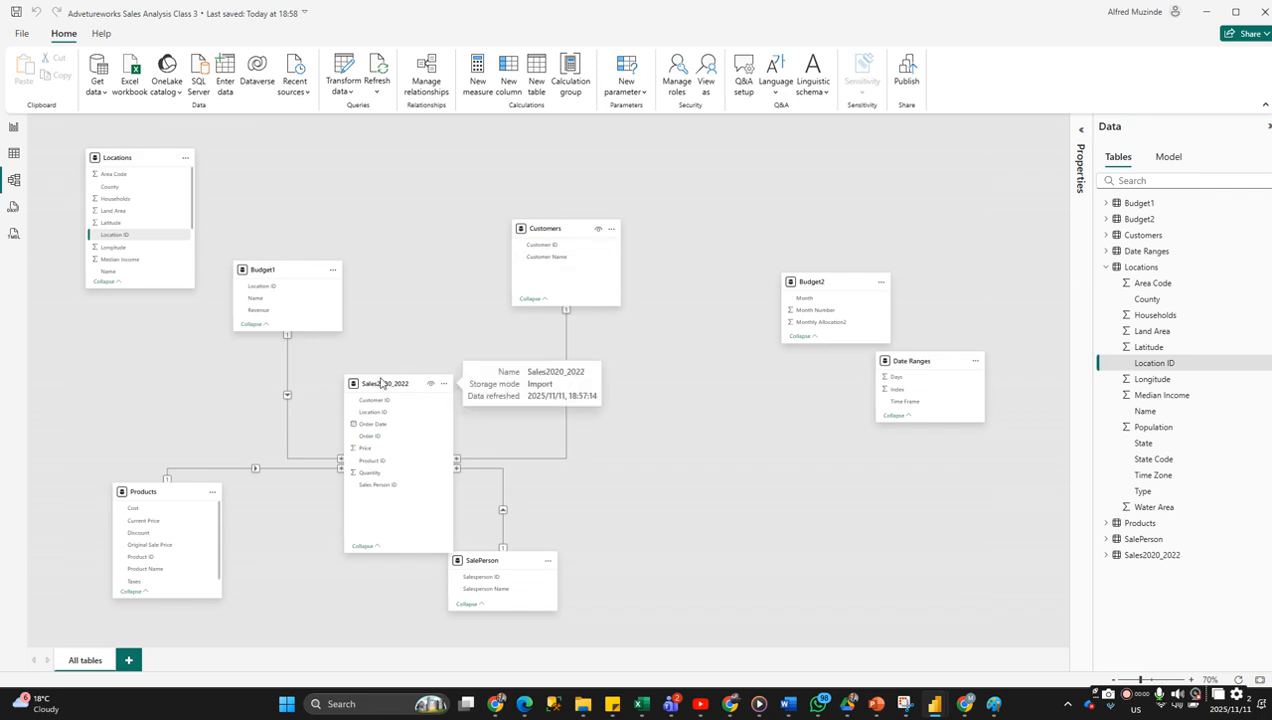
left_click_drag(397, 377, 403, 326)
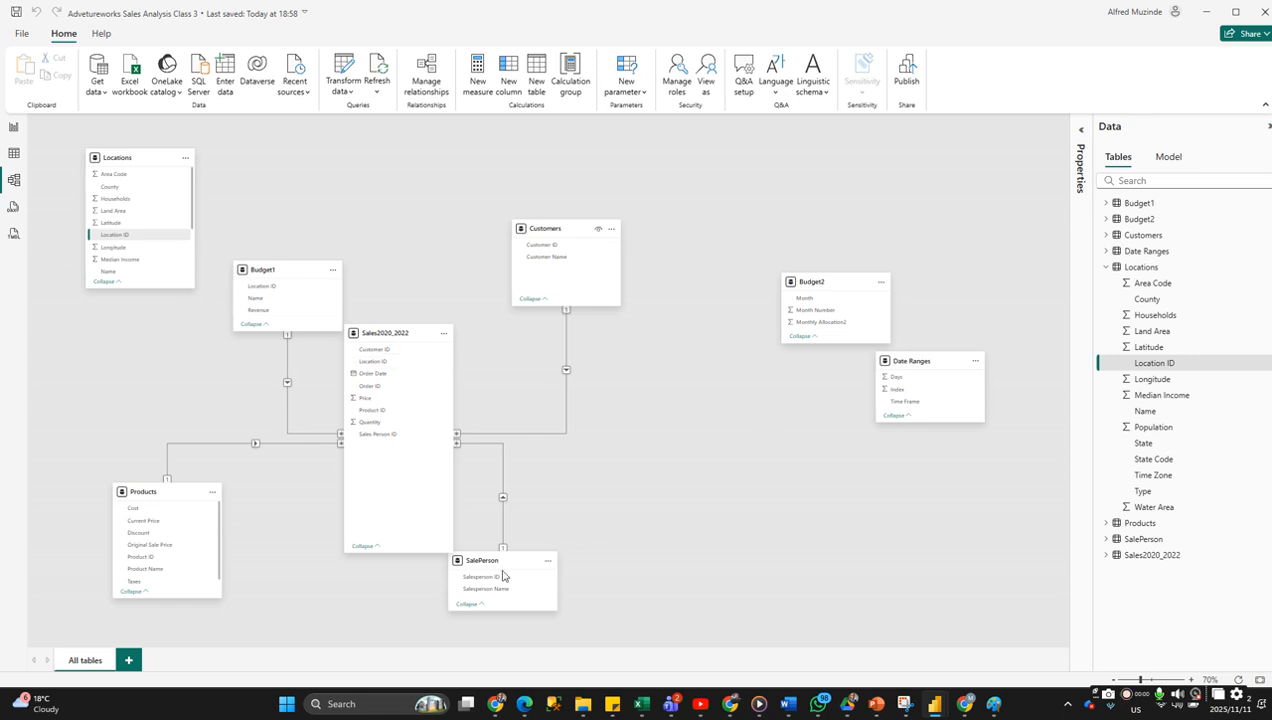
Extend the SalePerson card upward and move it away from Sales2020_2022 to sit below Customers.
left_click_drag(542, 602, 624, 597)
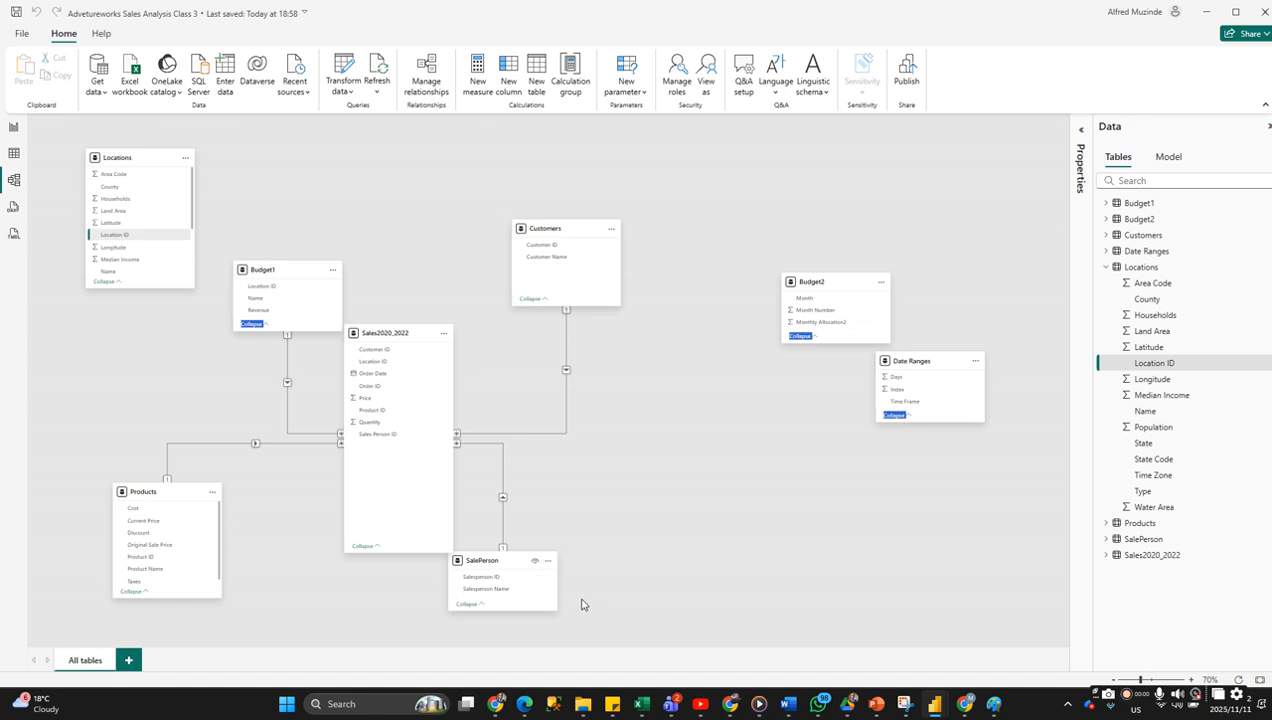
left_click_drag(521, 551, 521, 527)
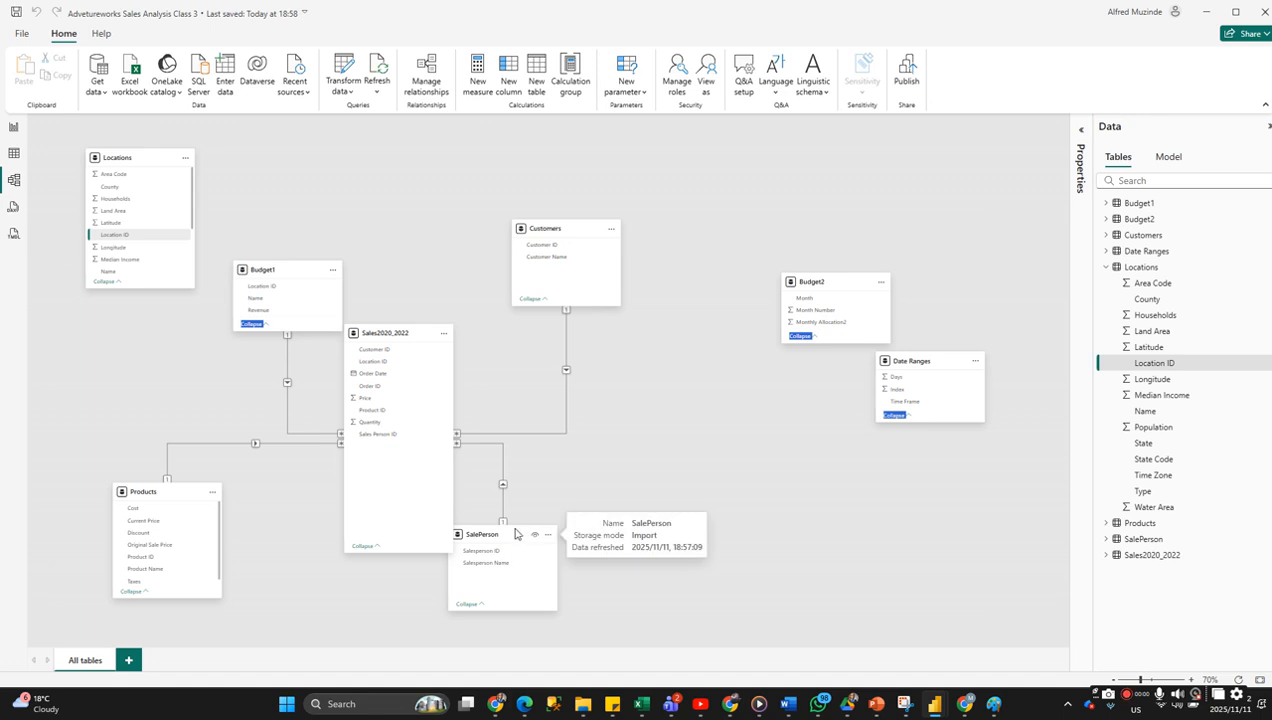
left_click_drag(514, 530, 580, 530)
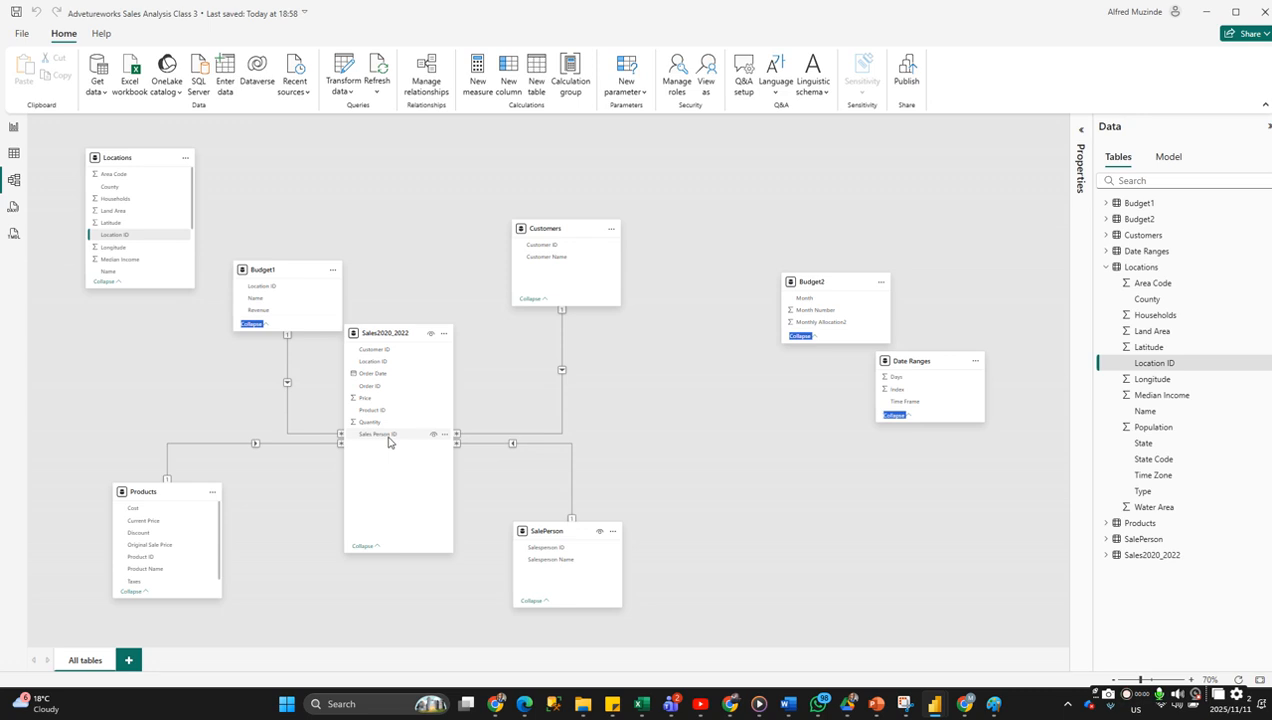
Extend the Products card downward in the model diagram.
left_click_drag(182, 597, 174, 645)
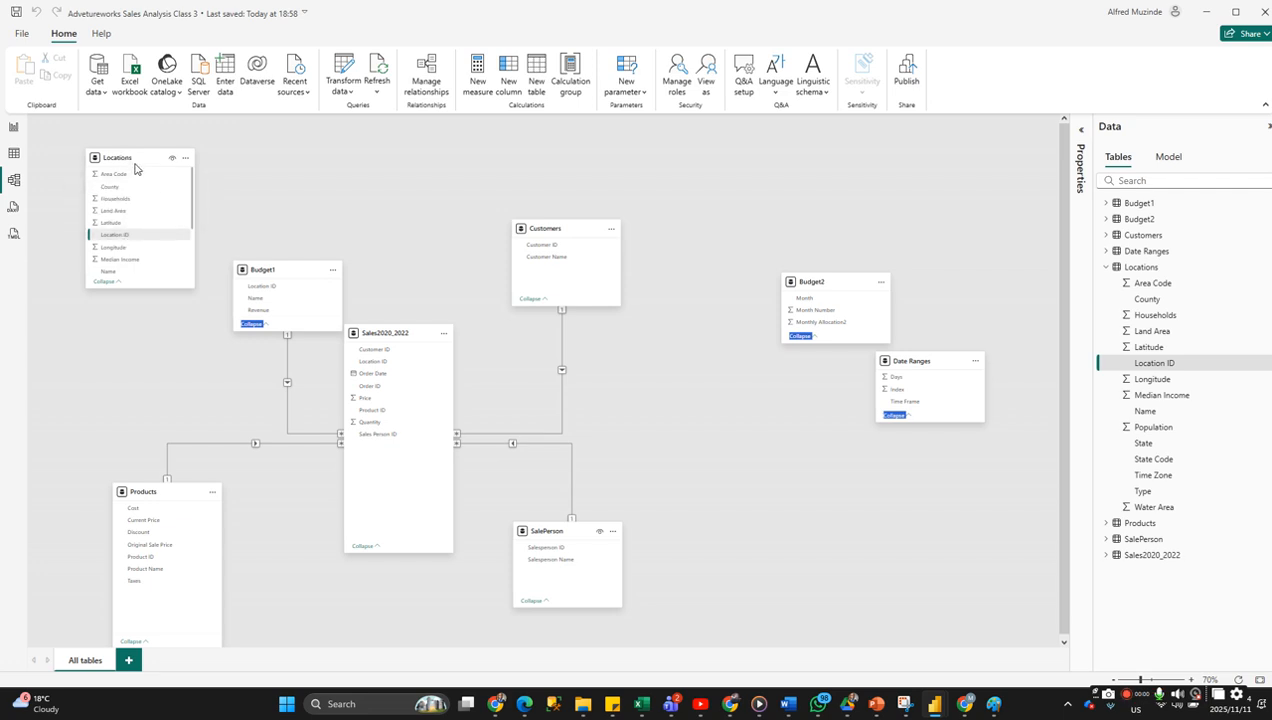
Relate Locations to Budget1 on Location ID with Many to one (*:1) cardinality and cross-filter direction Both.
left_click(115, 237)
left_click_drag(115, 237, 279, 293)
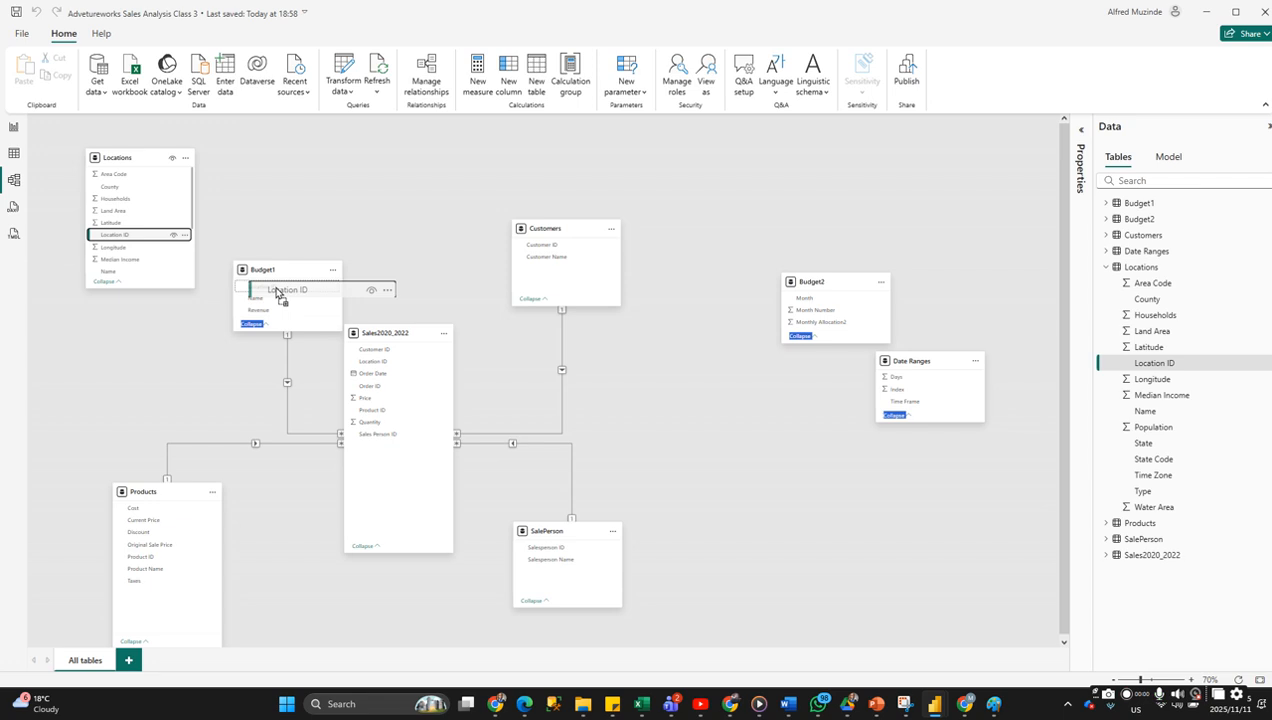
left_click_drag(279, 293, 279, 292)
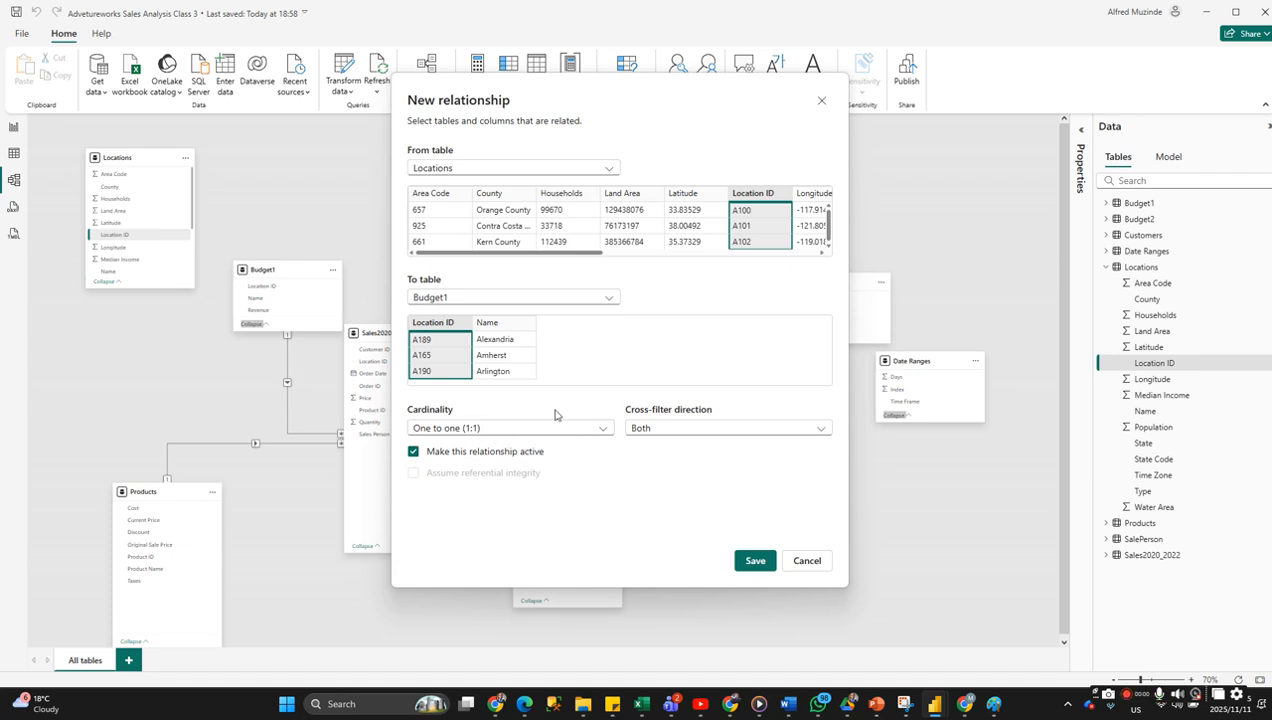
left_click(475, 430)
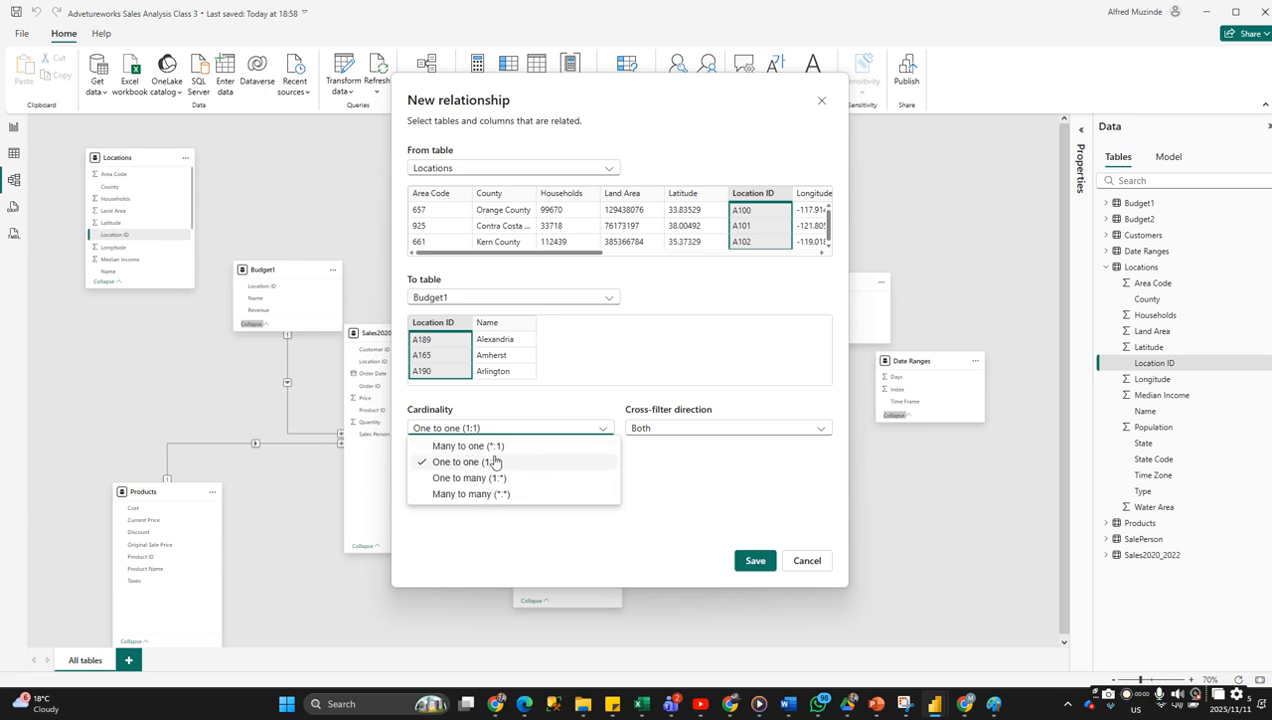
left_click(470, 447)
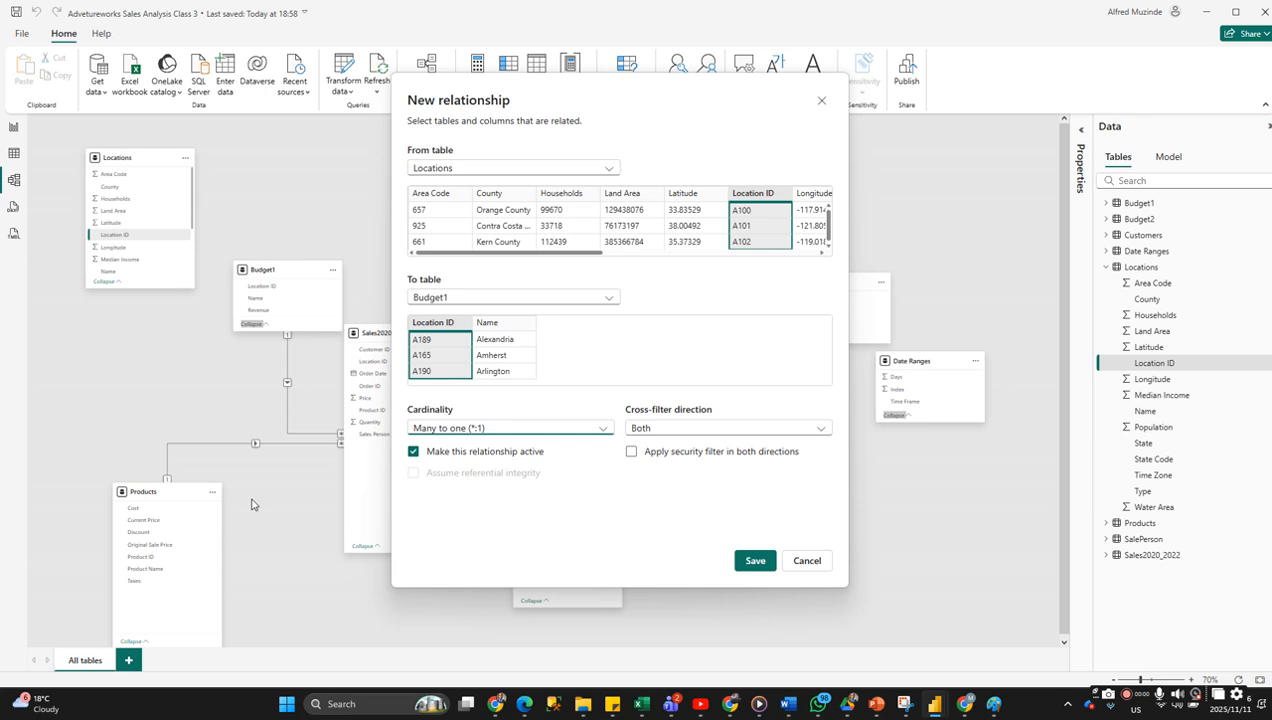
left_click(667, 428)
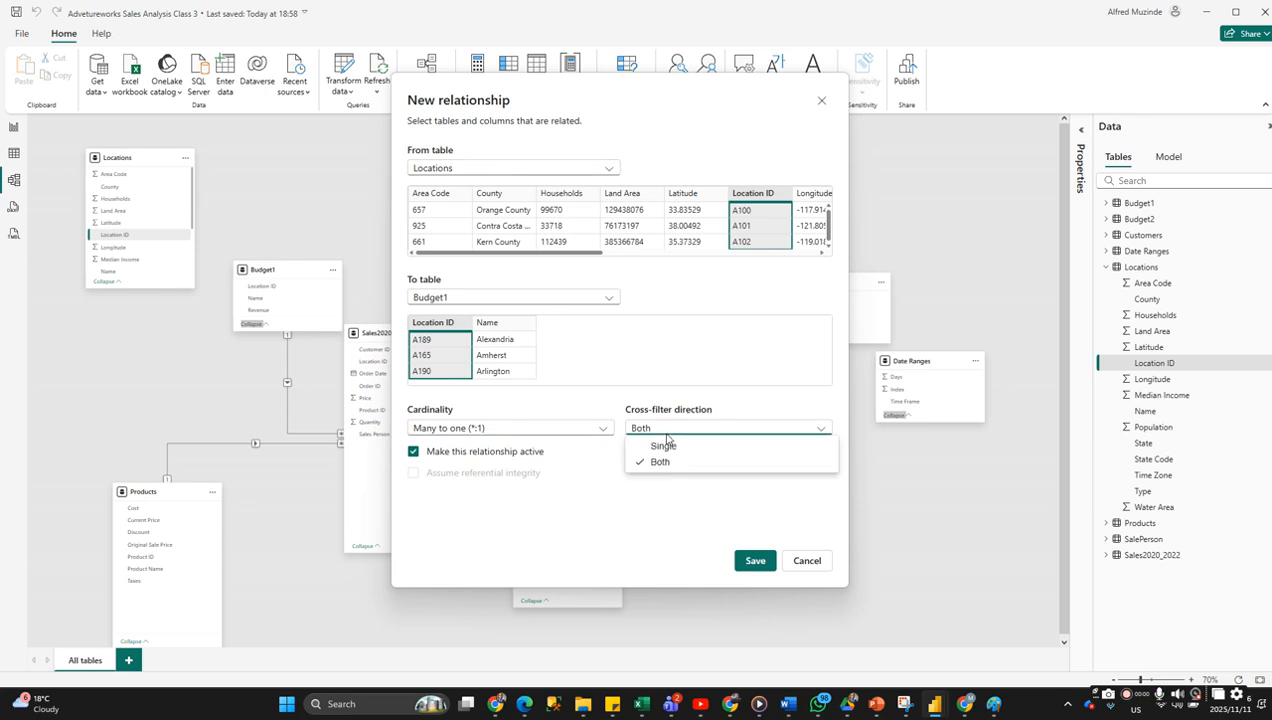
left_click(663, 462)
left_click(655, 508)
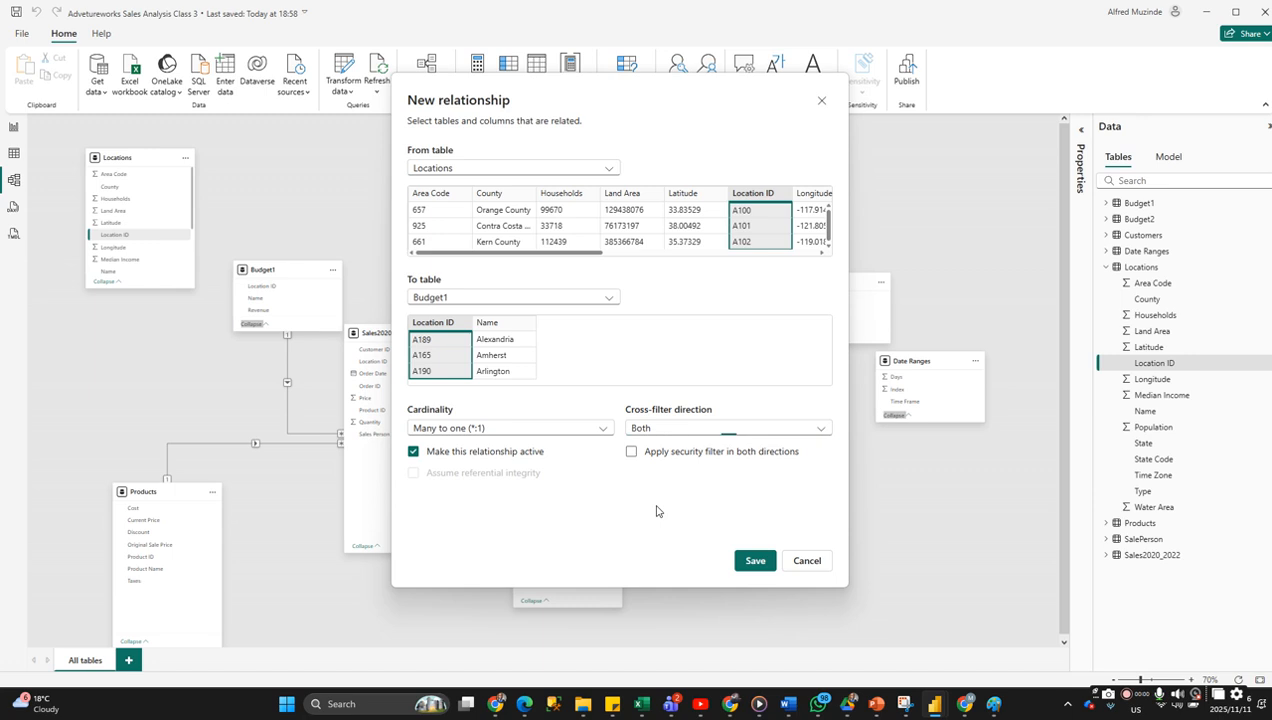
left_click(755, 562)
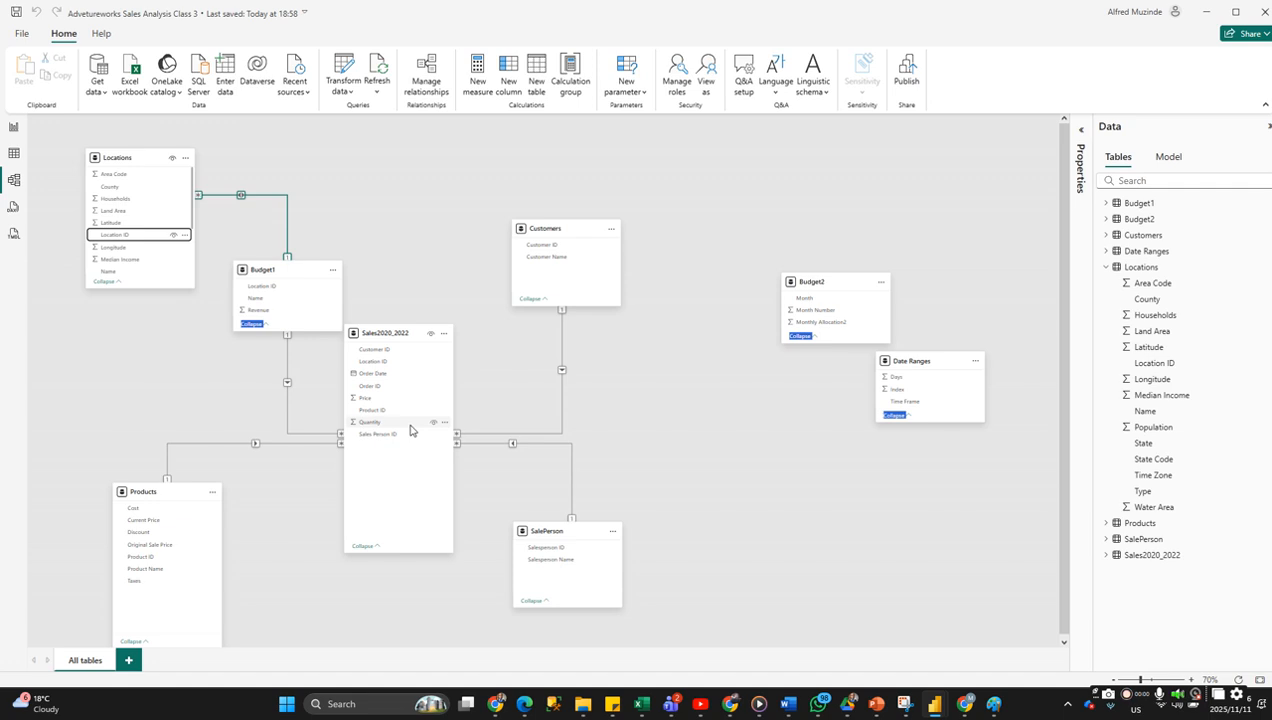
Open the properties of the Locations to Budget1 relationship, review its settings, and save it.
left_click(372, 211)
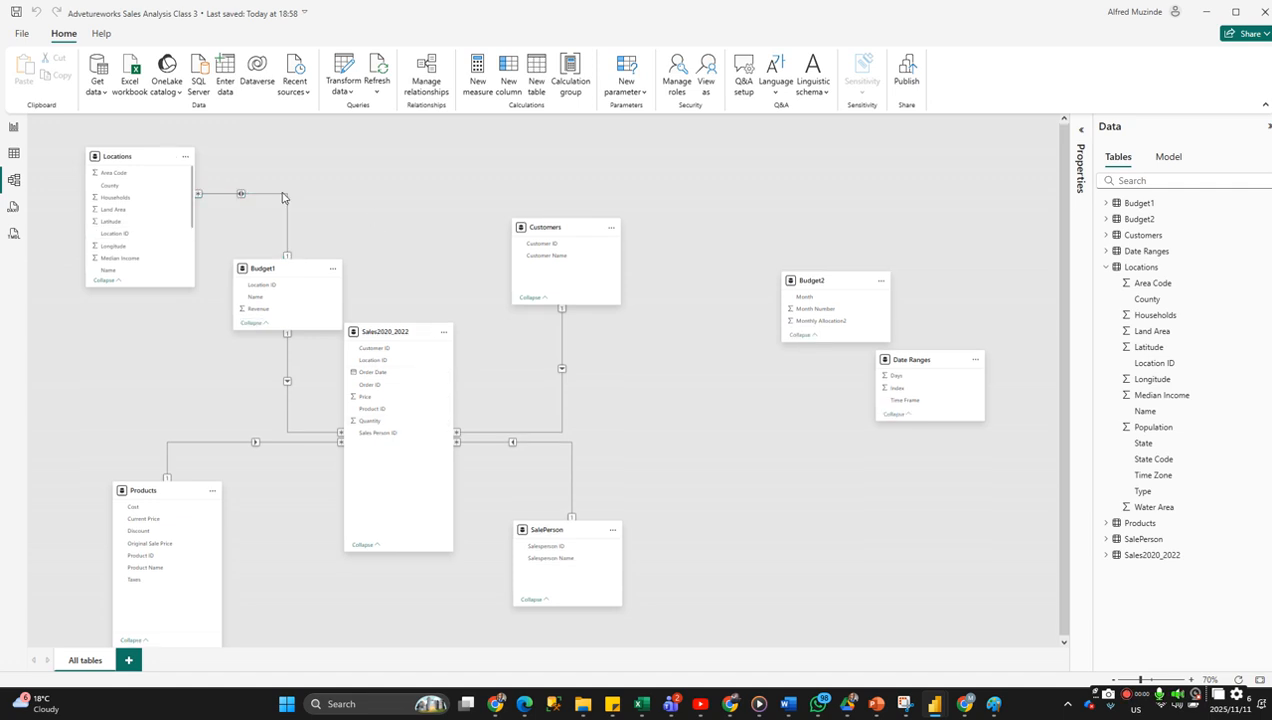
left_click(248, 197)
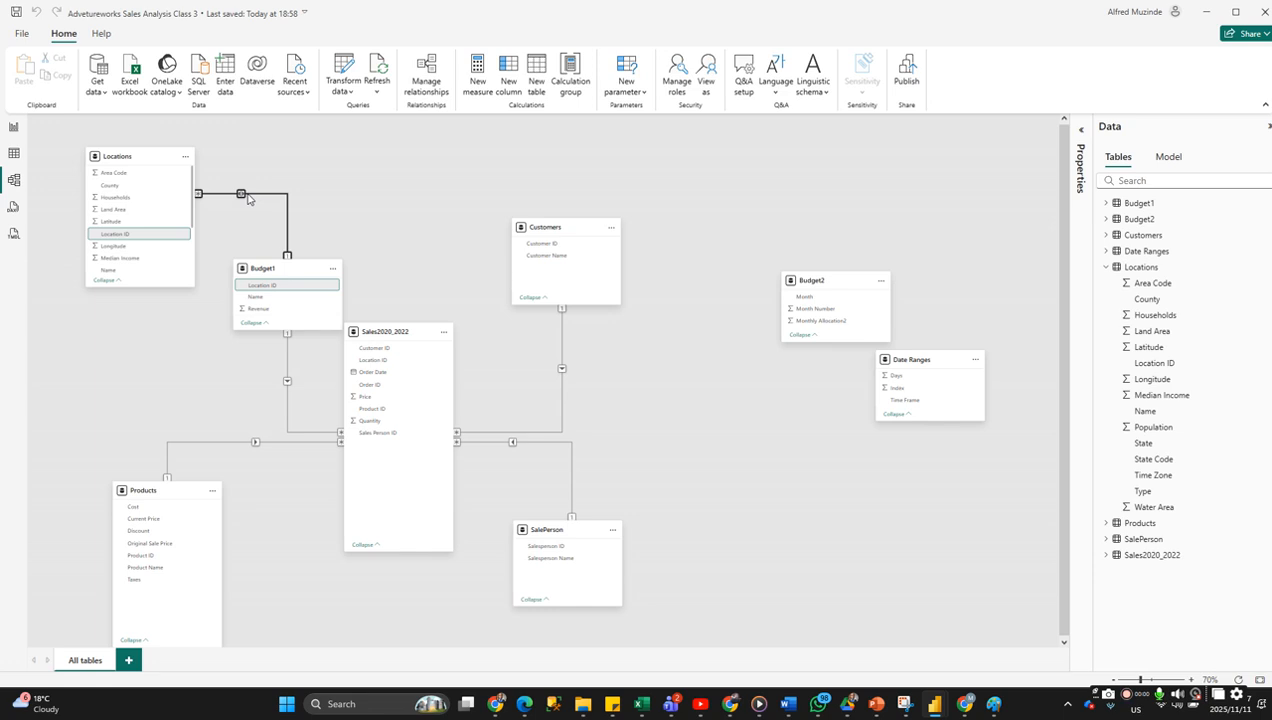
right_click(248, 198)
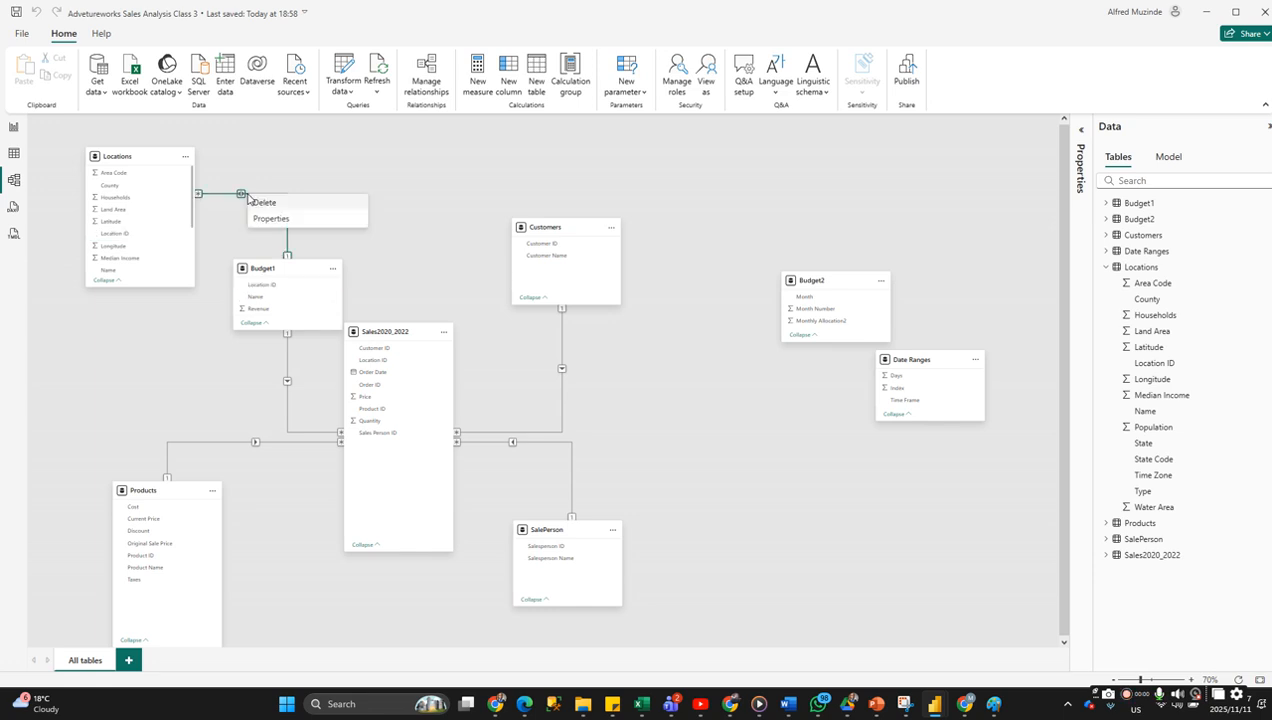
left_click(275, 220)
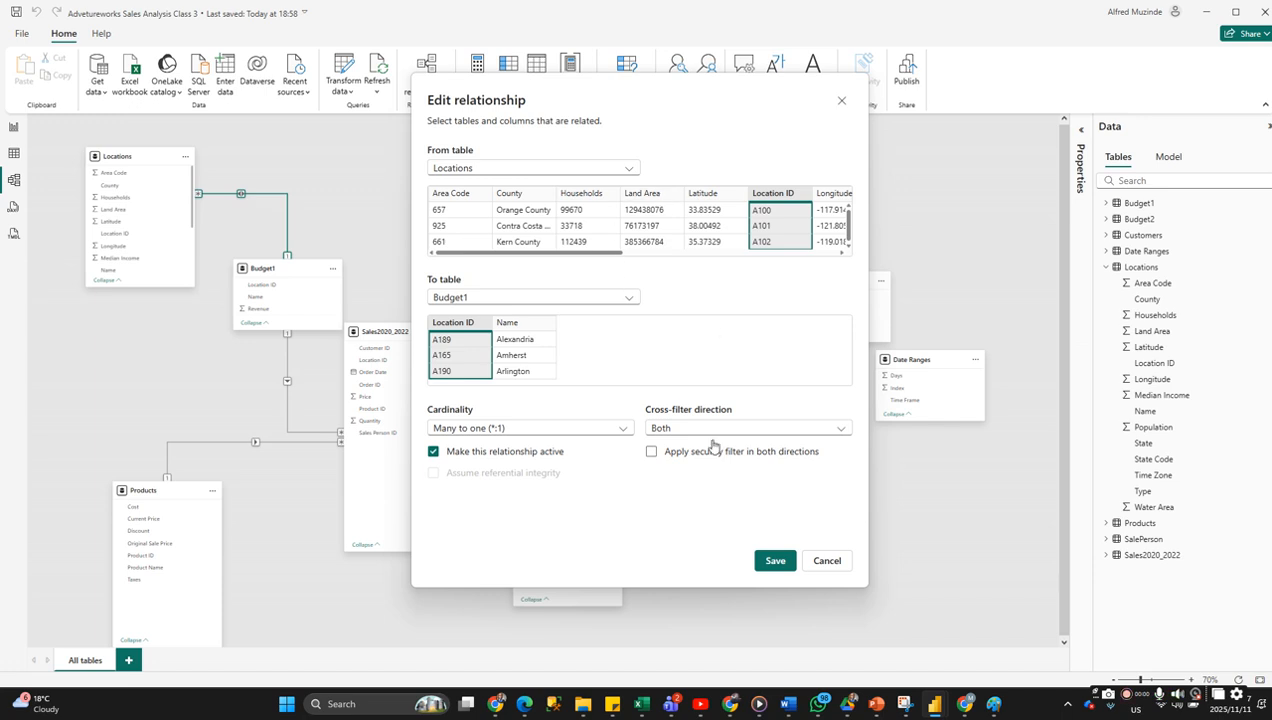
left_click(775, 560)
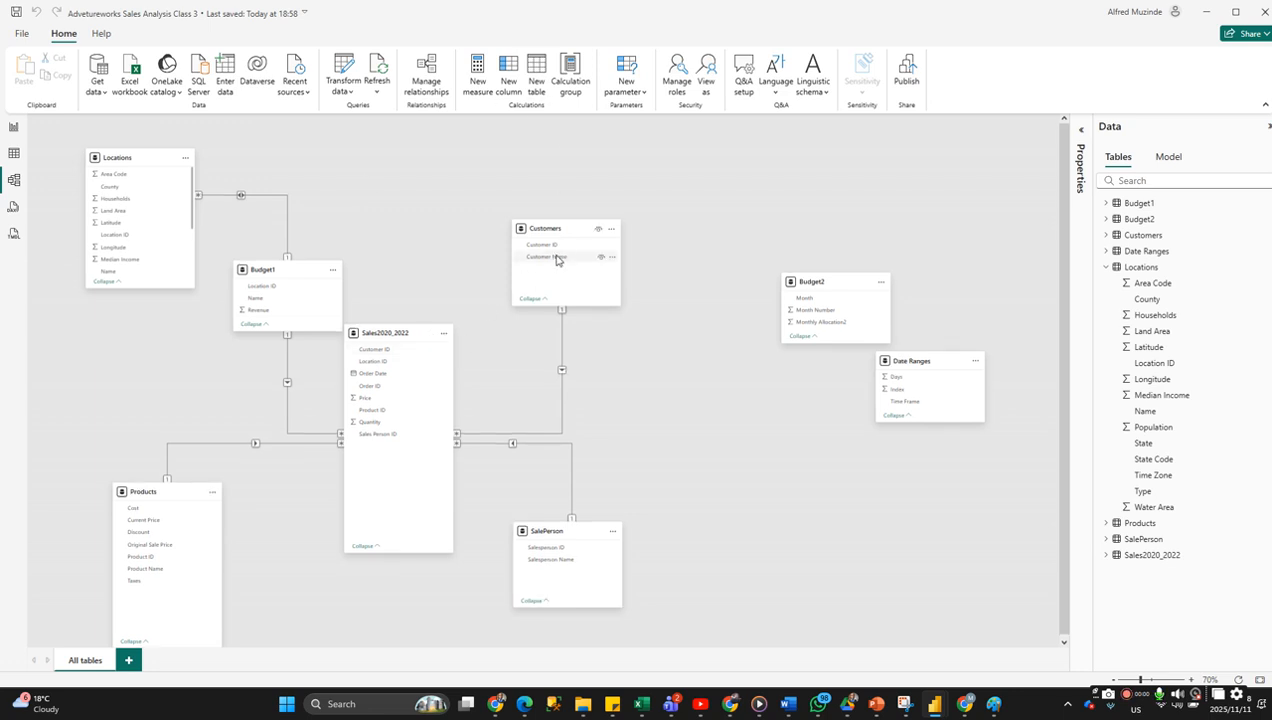
Delete the relationship between Customers and Sales2020_2022.
left_click(562, 373)
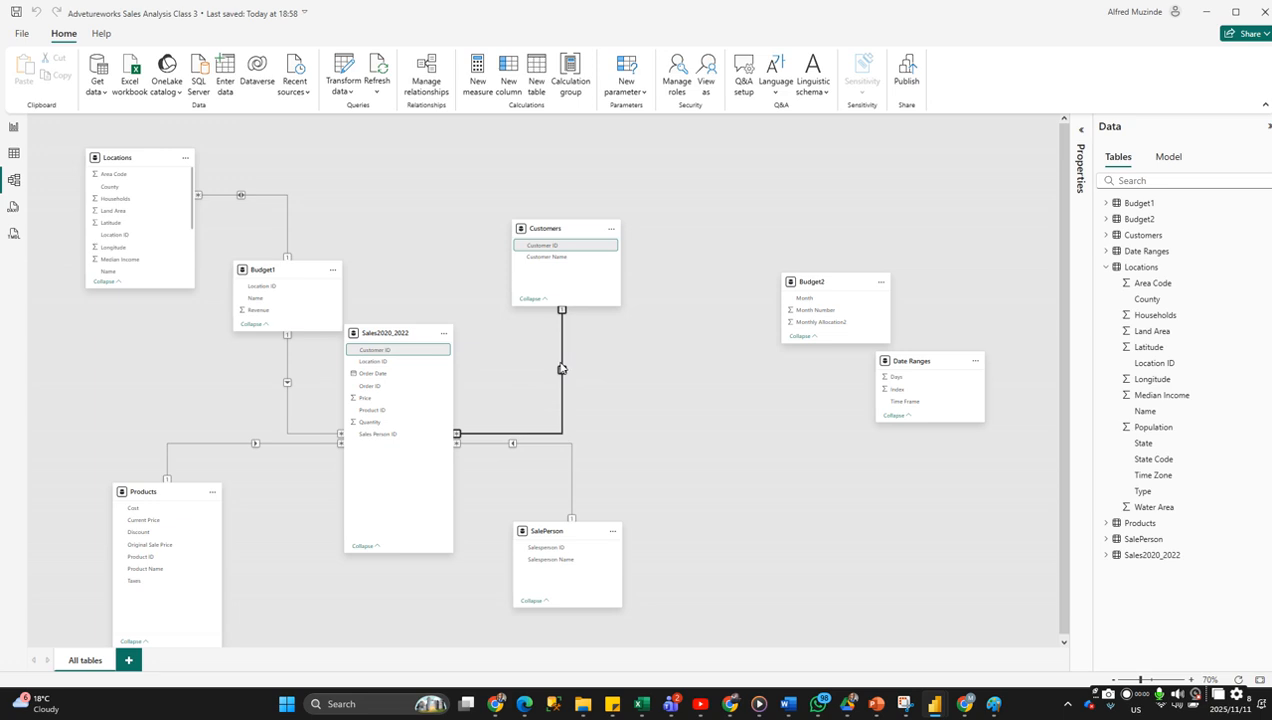
left_click(572, 256)
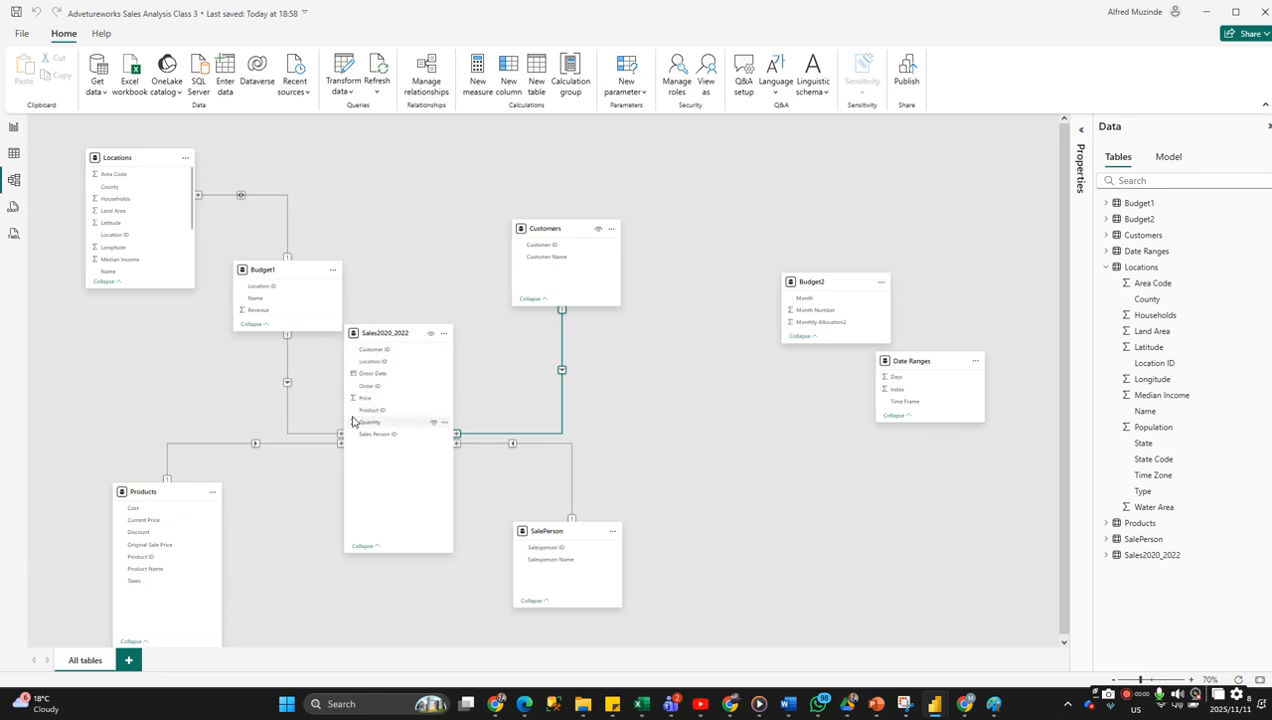
right_click(564, 375)
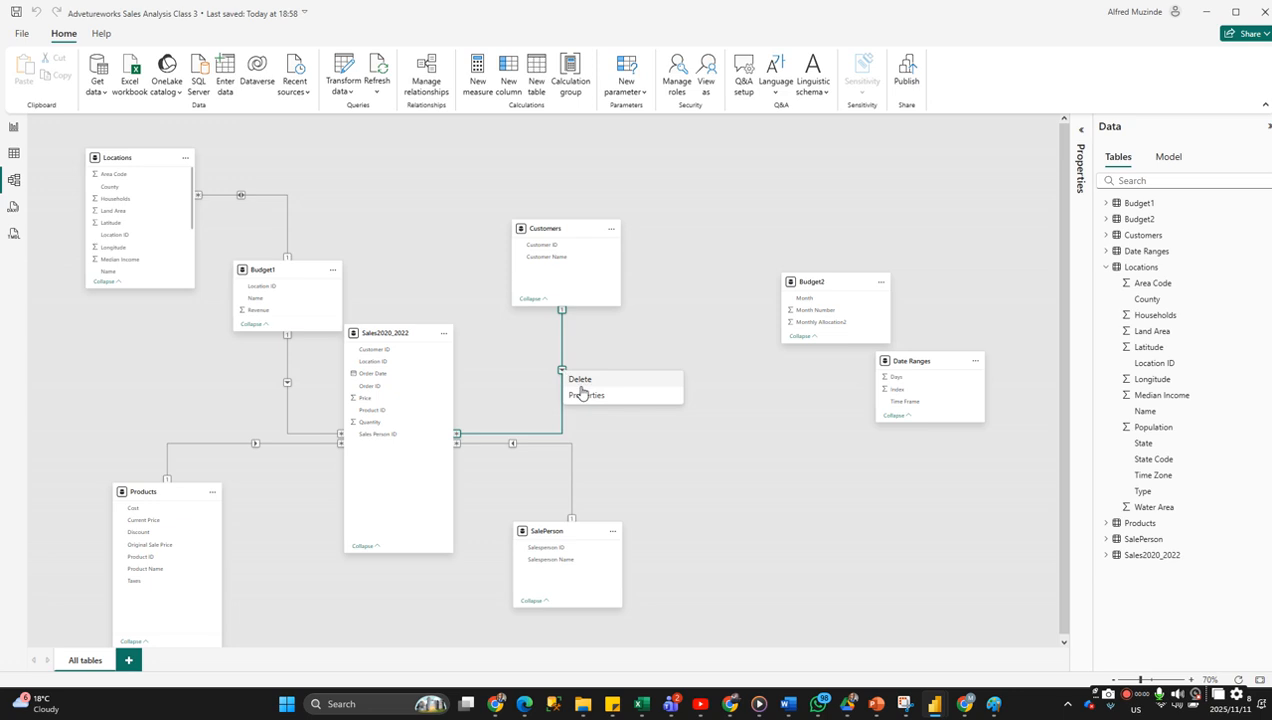
left_click(582, 385)
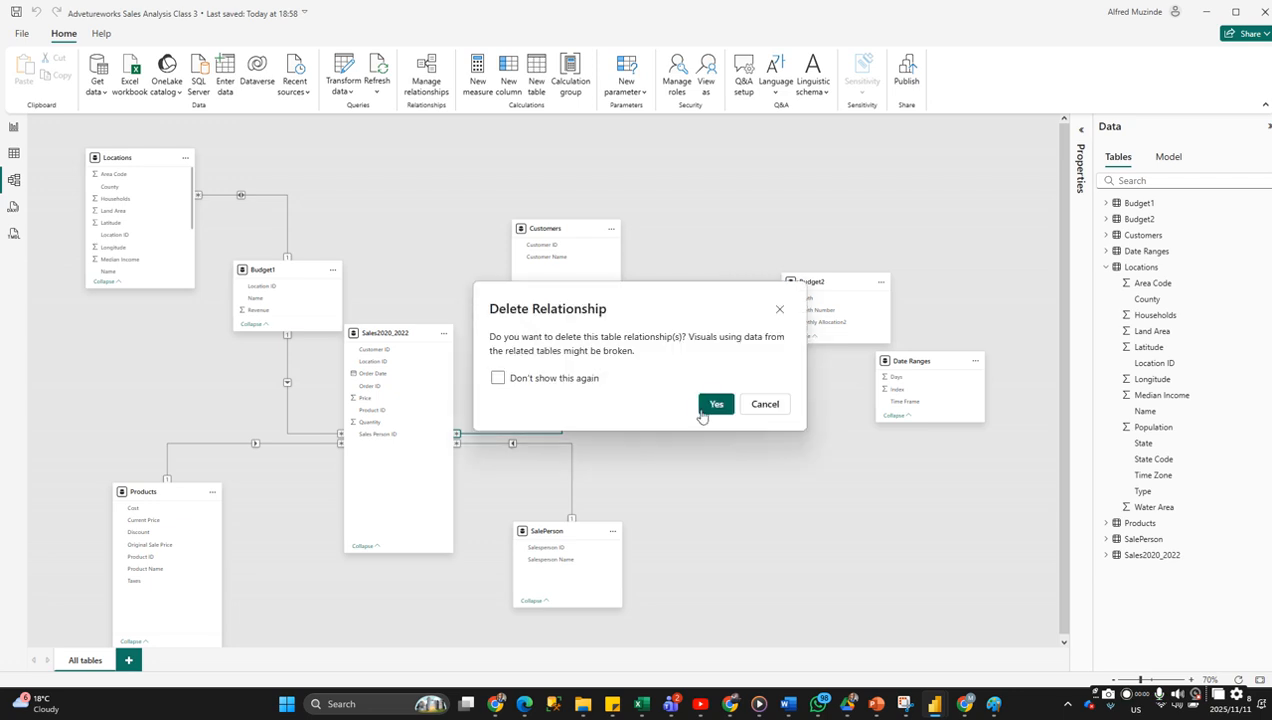
left_click(715, 404)
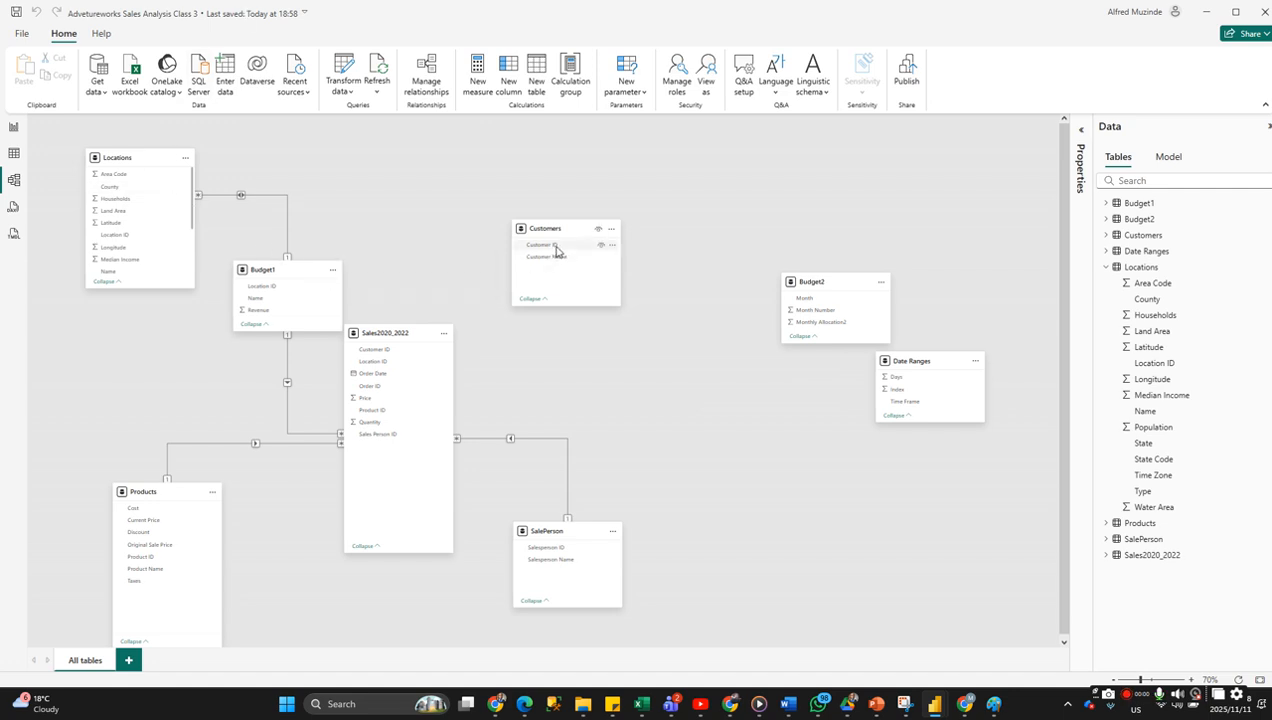
Relate Customers to Sales2020_2022 on Customer ID as an active One to many (1:*) relationship with Single cross-filter direction.
left_click_drag(557, 250, 403, 354)
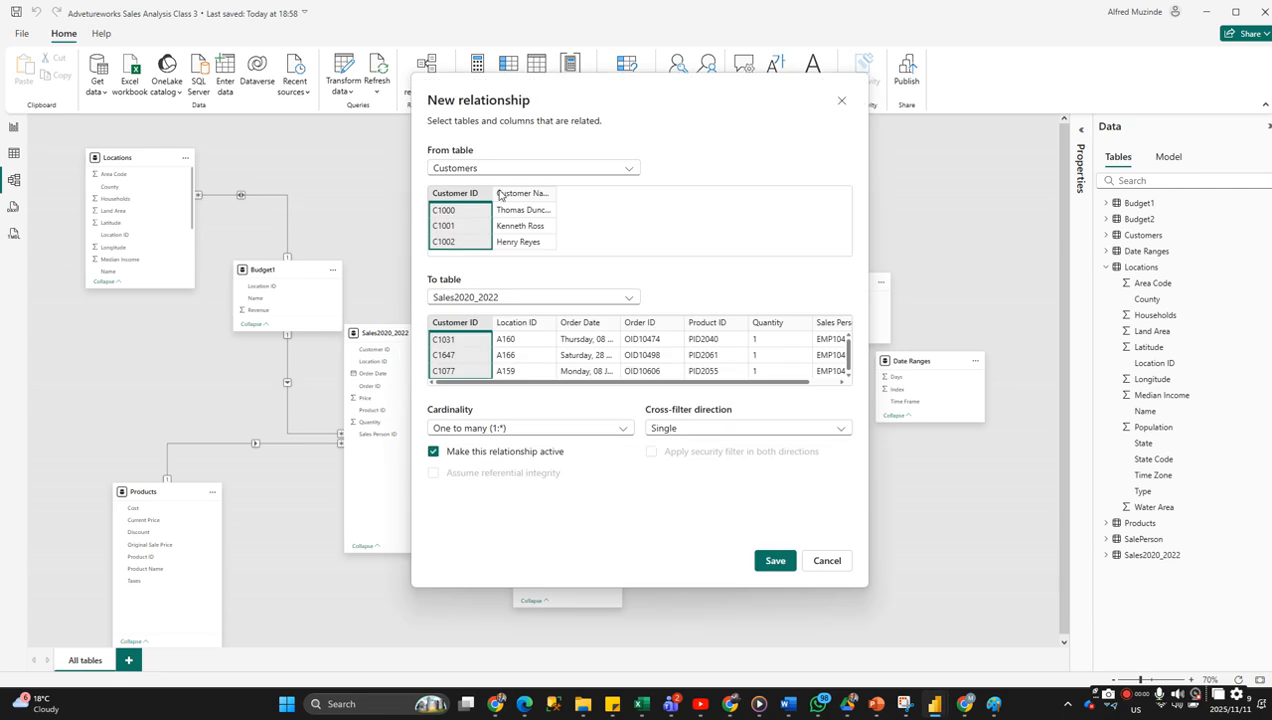
left_click_drag(670, 105, 641, 112)
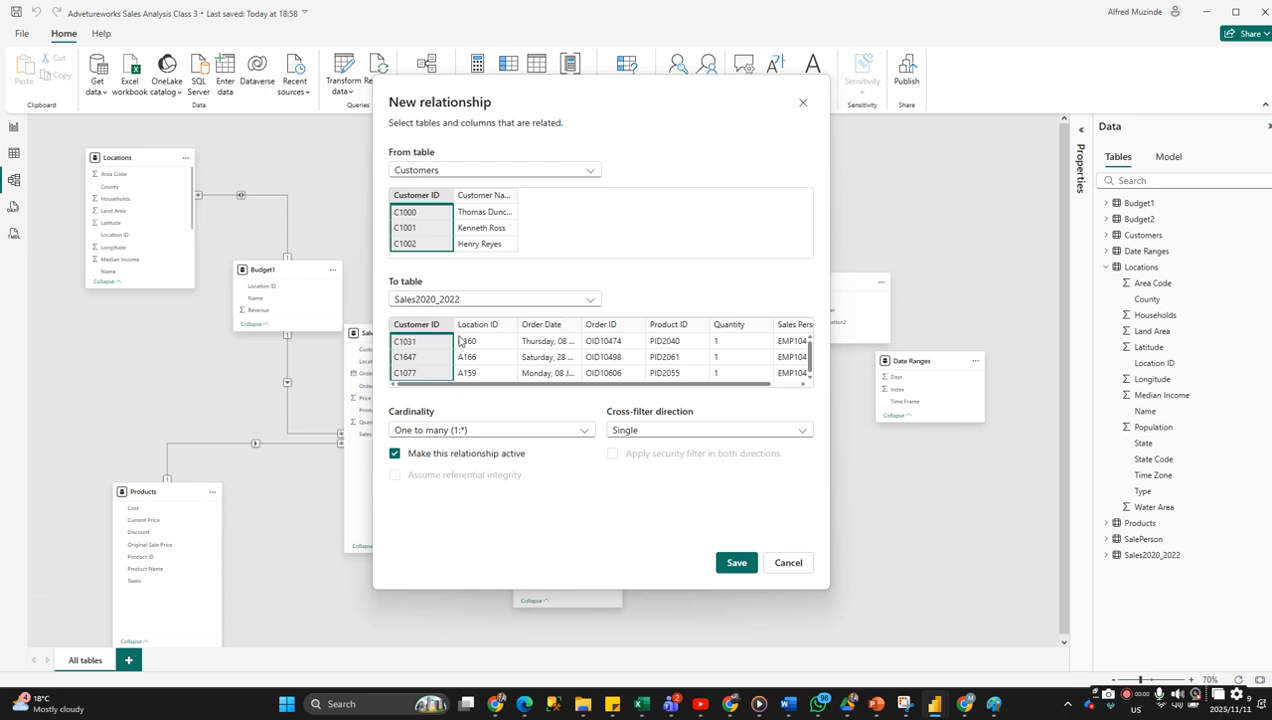
left_click(437, 433)
left_click(445, 434)
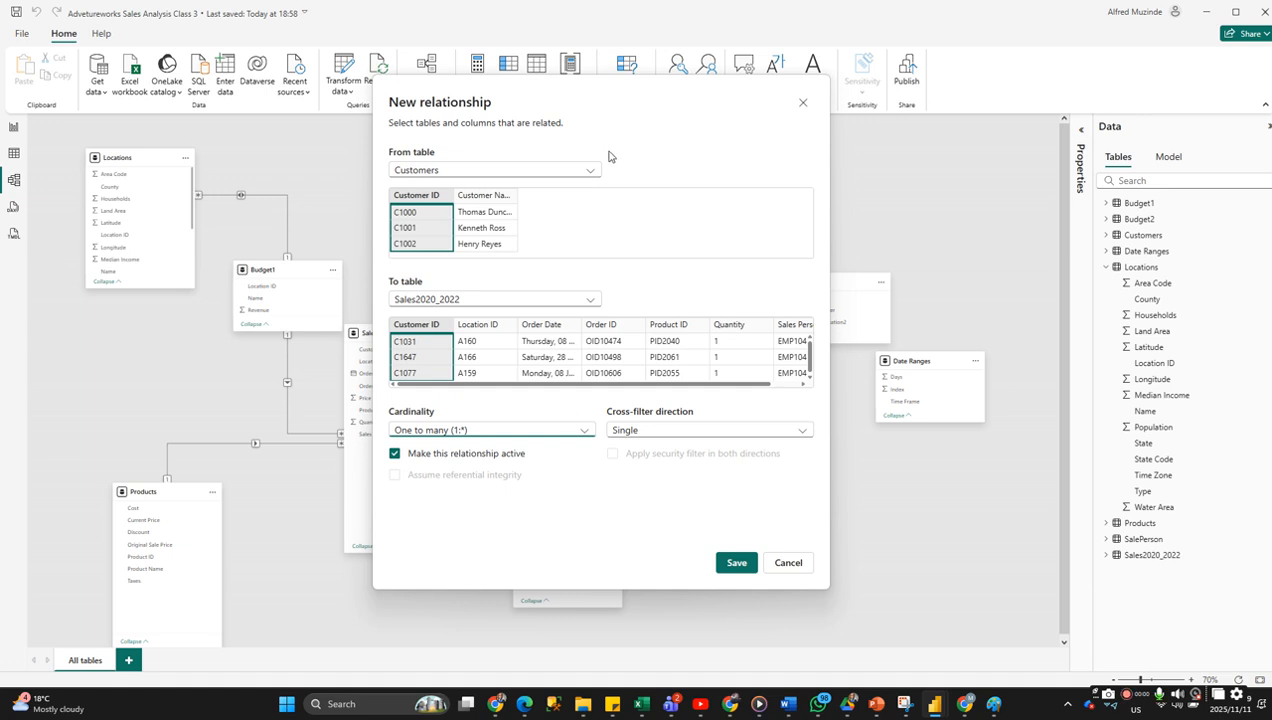
left_click_drag(638, 101, 512, 90)
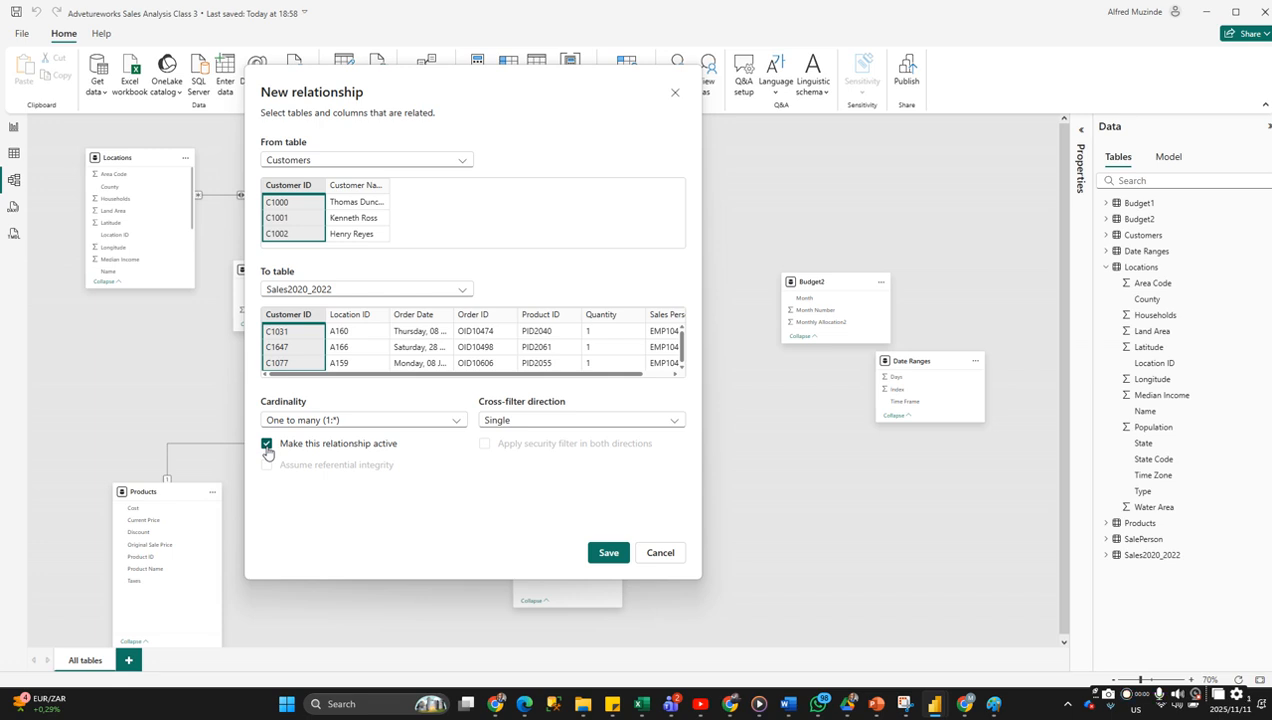
left_click(594, 556)
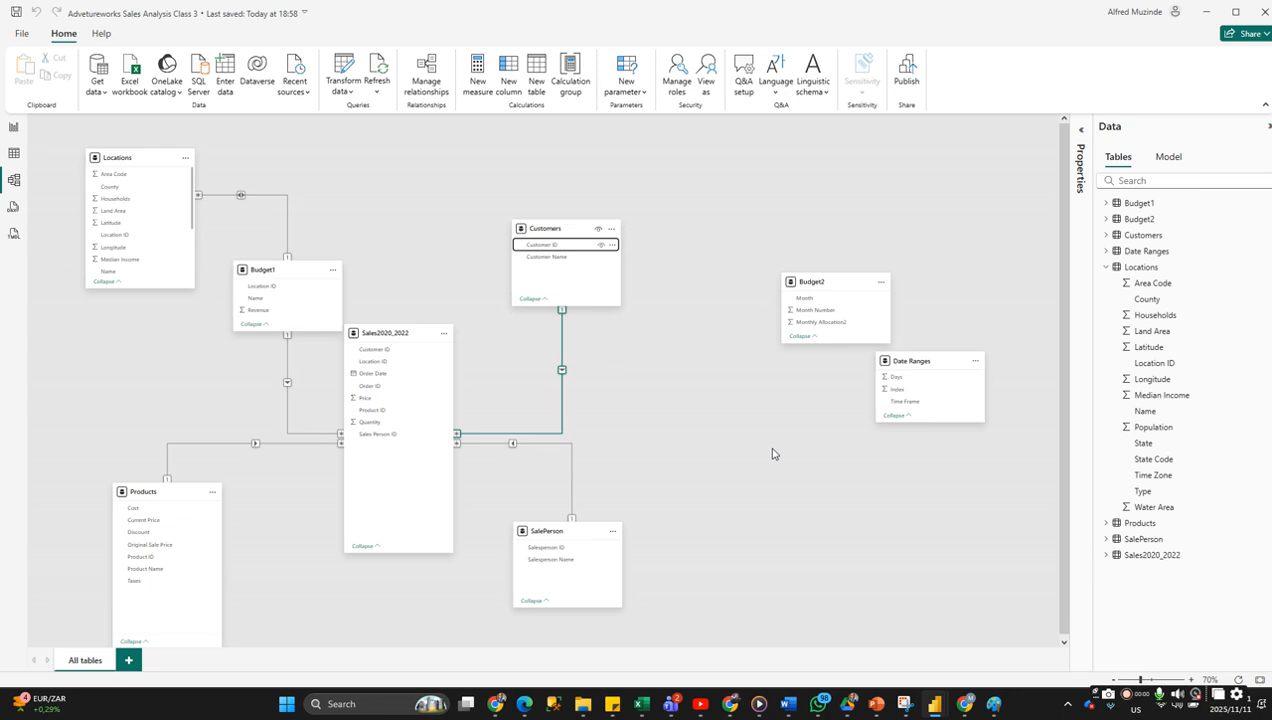
Delete the relationship between Locations and Budget1.
left_click(265, 196)
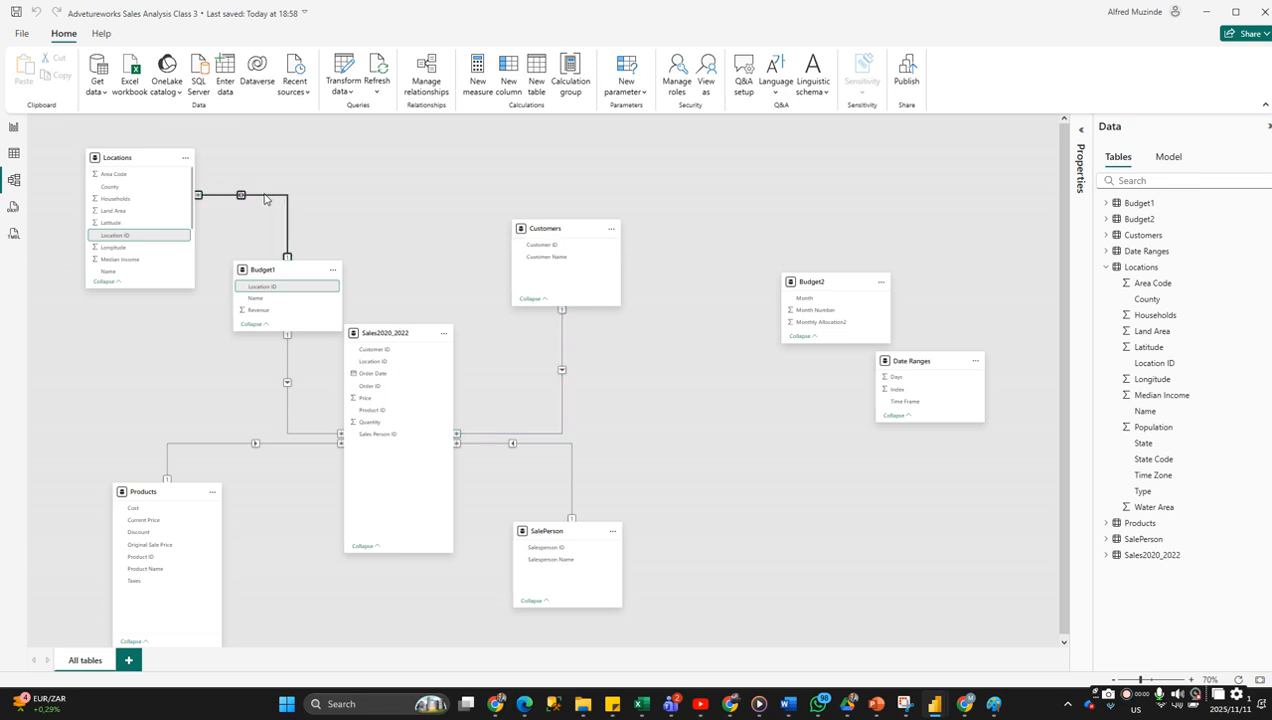
right_click(265, 197)
key("Escape")
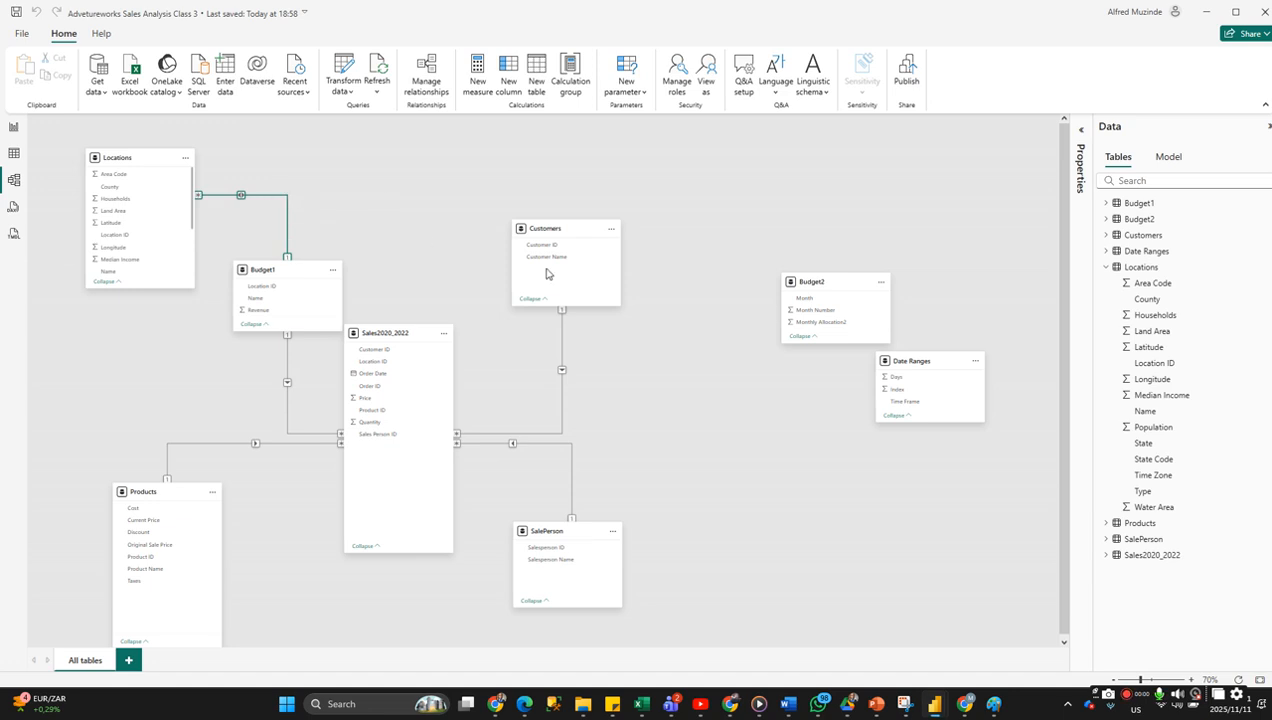
key("Delete")
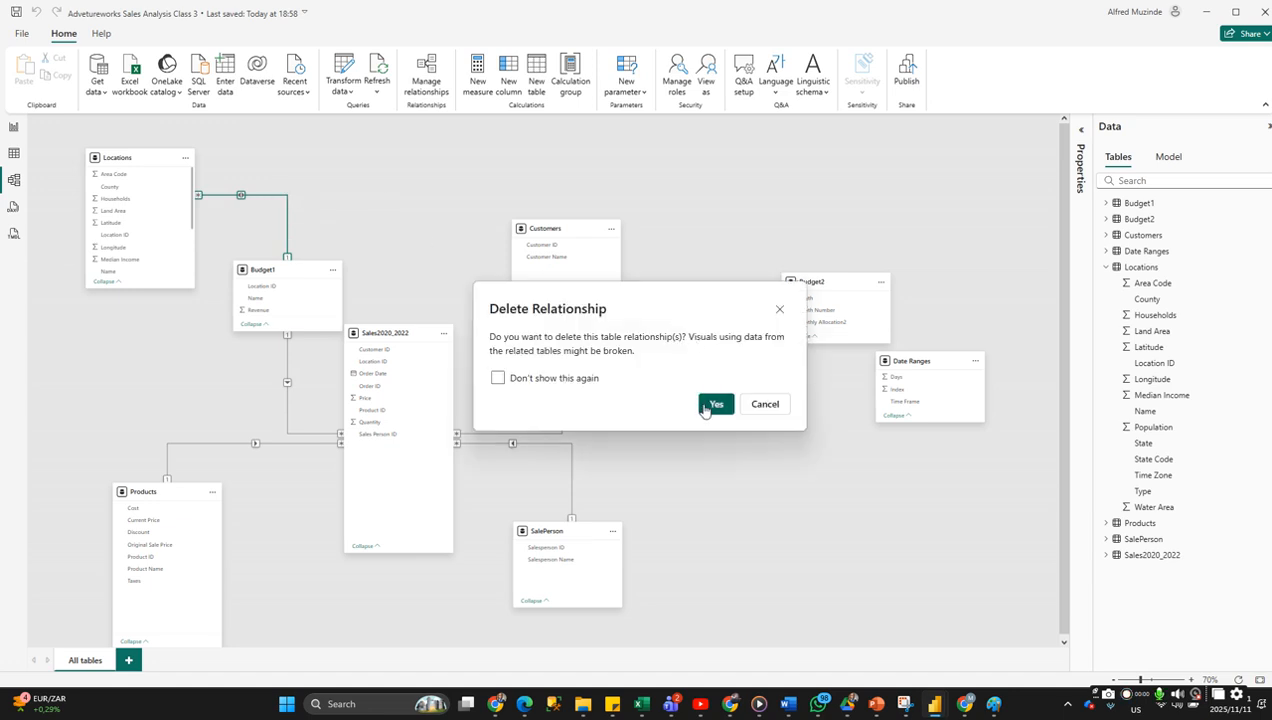
left_click(715, 404)
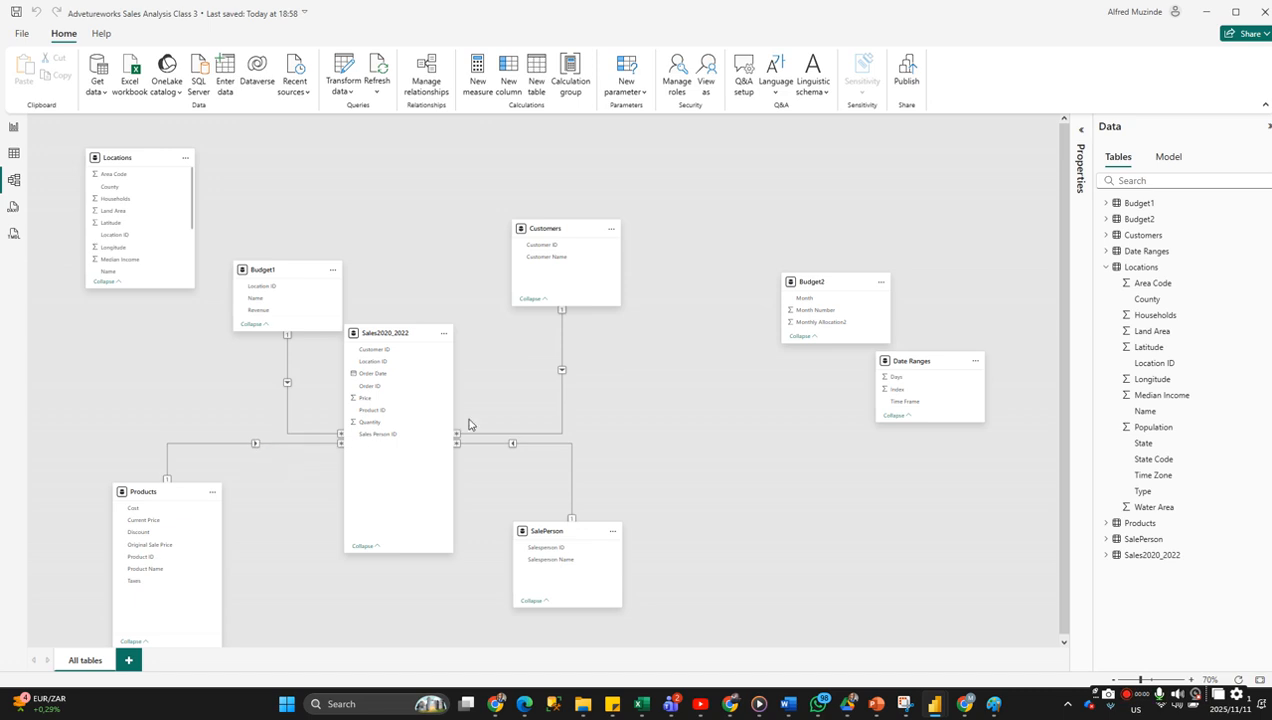
Delete the relationships linking Products and Budget1 to Sales2020_2022.
key("Delete")
left_click(713, 405)
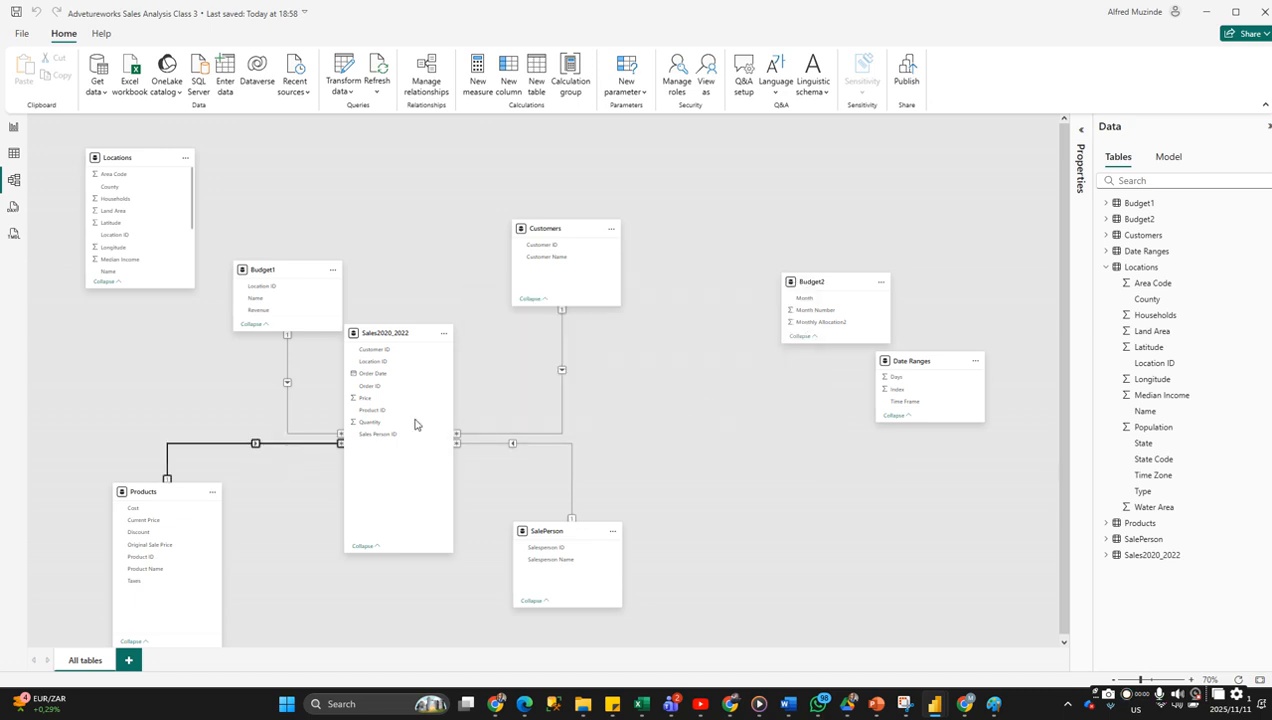
right_click(287, 389)
left_click(304, 395)
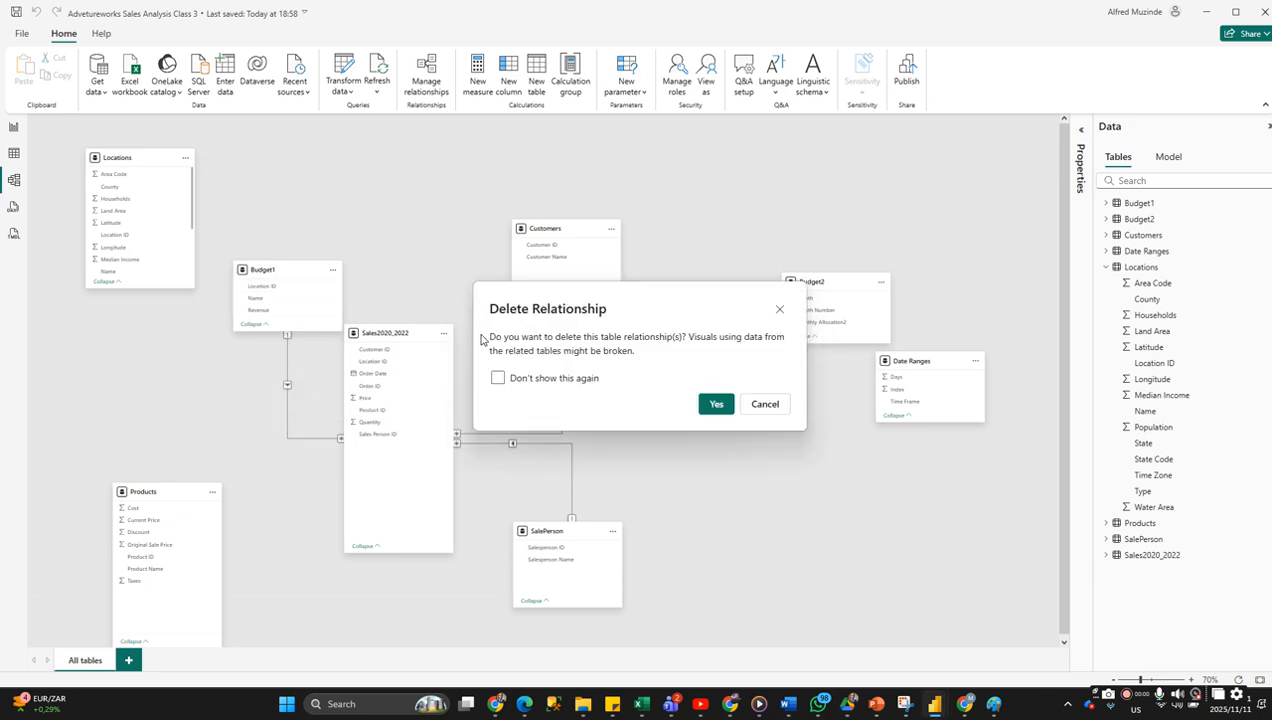
left_click(717, 404)
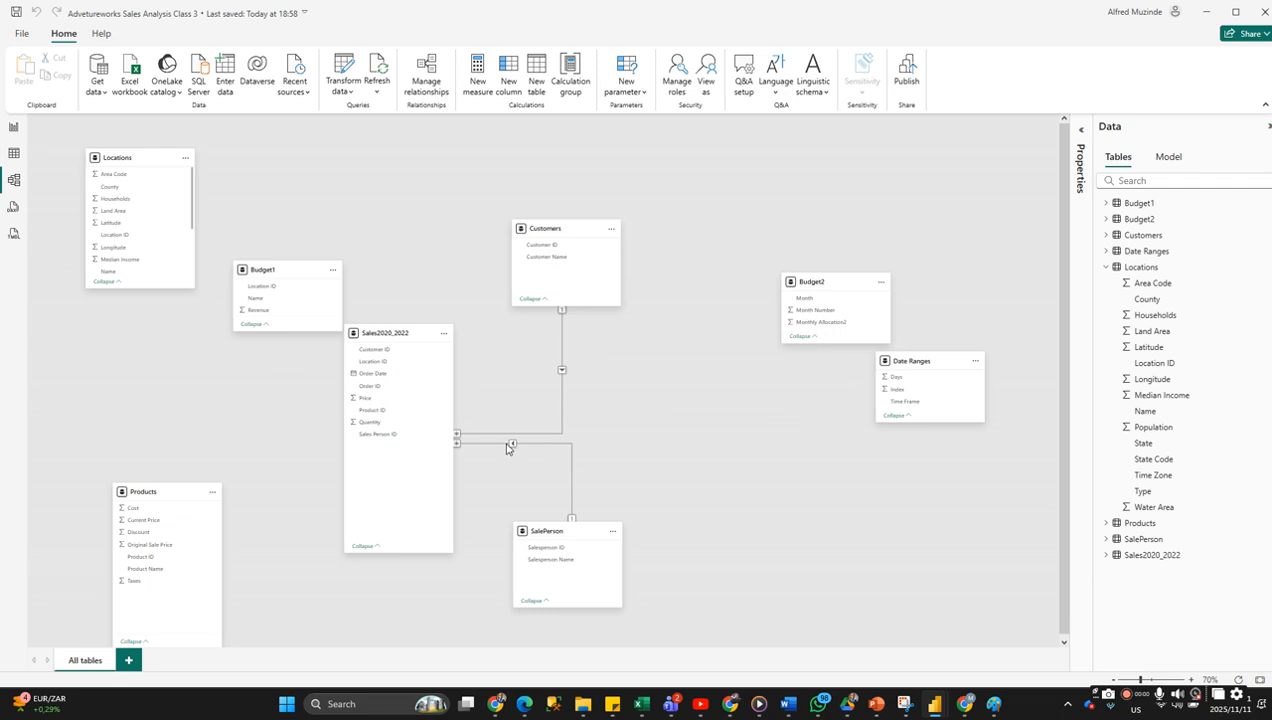
Delete the relationships linking SalePerson and Customers to Sales2020_2022.
right_click(506, 448)
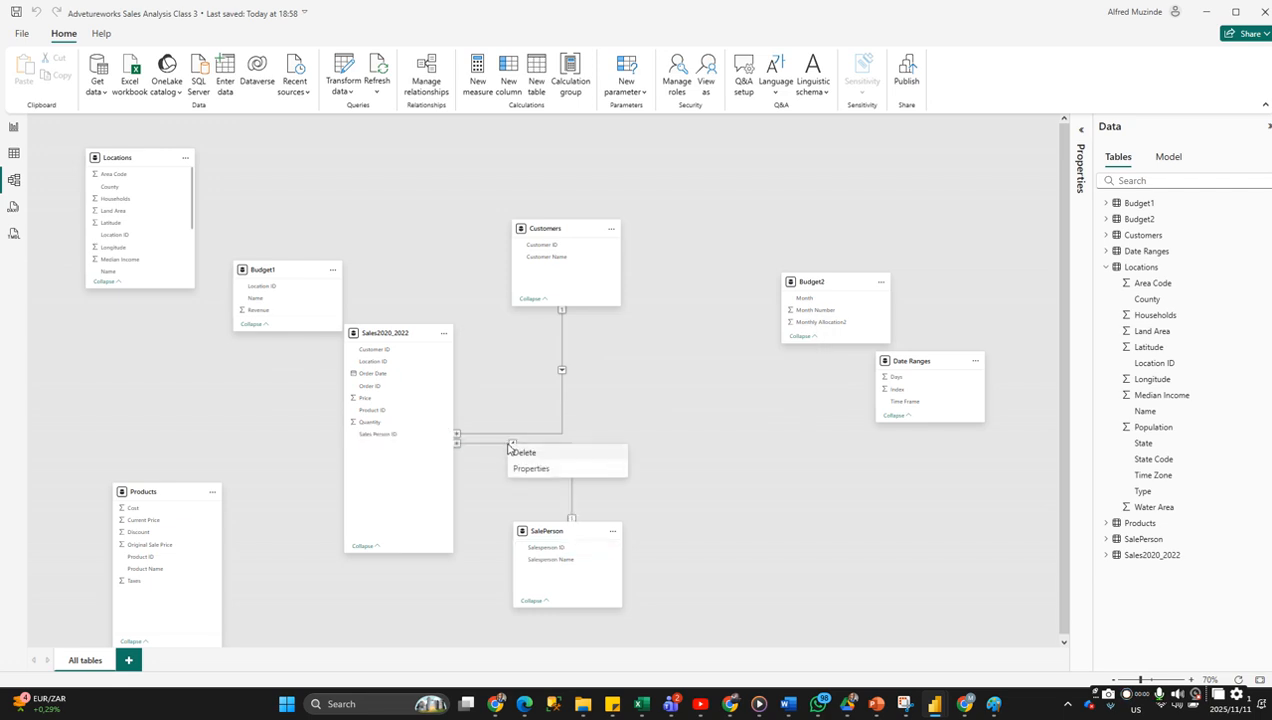
left_click(542, 447)
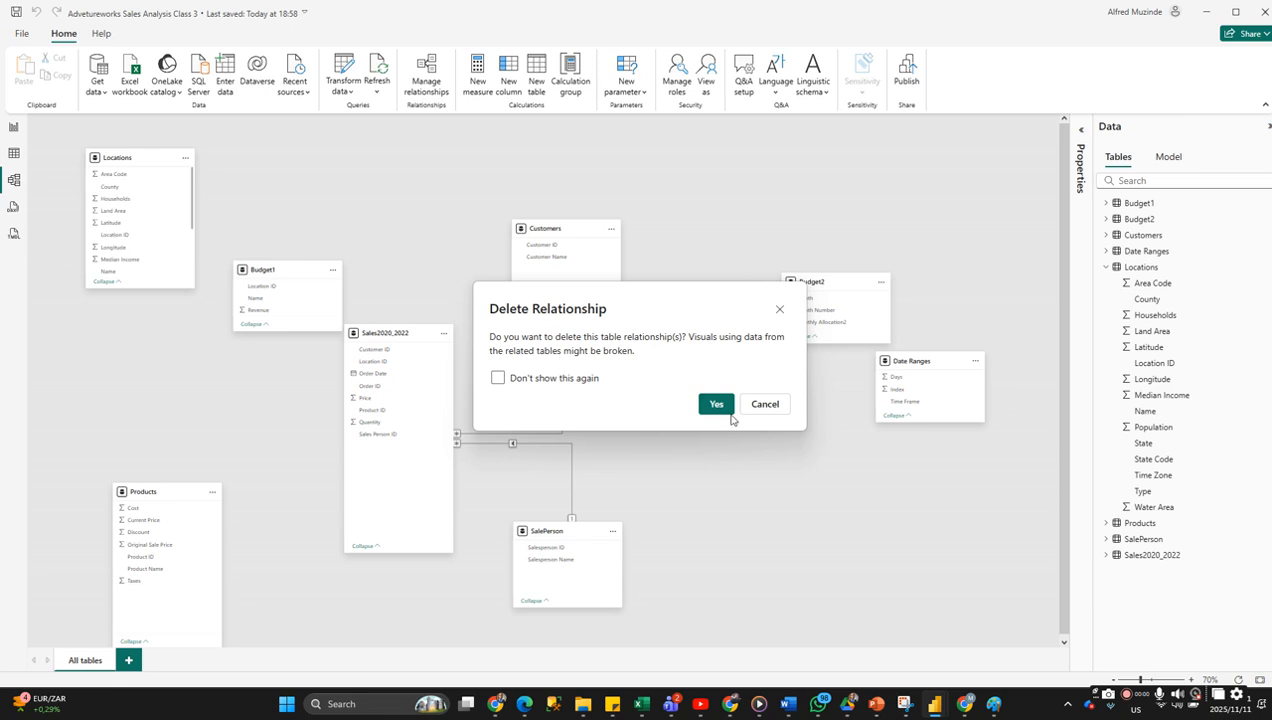
left_click(720, 405)
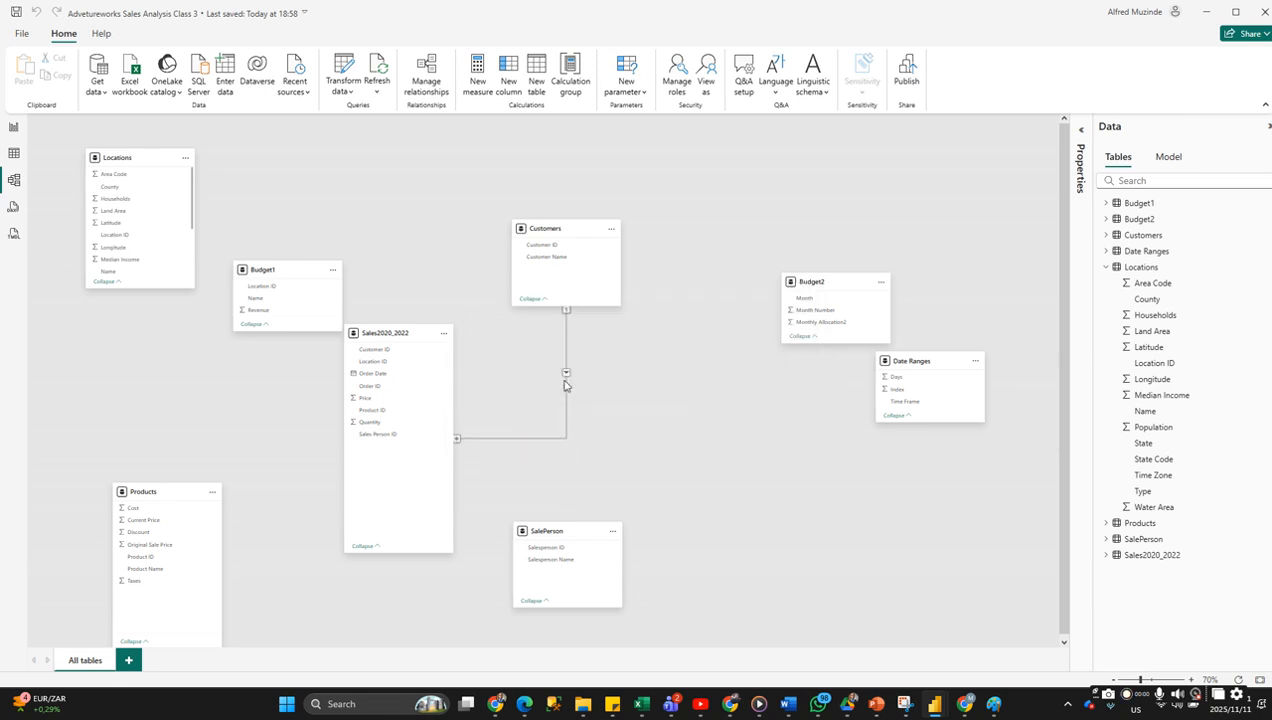
right_click(566, 383)
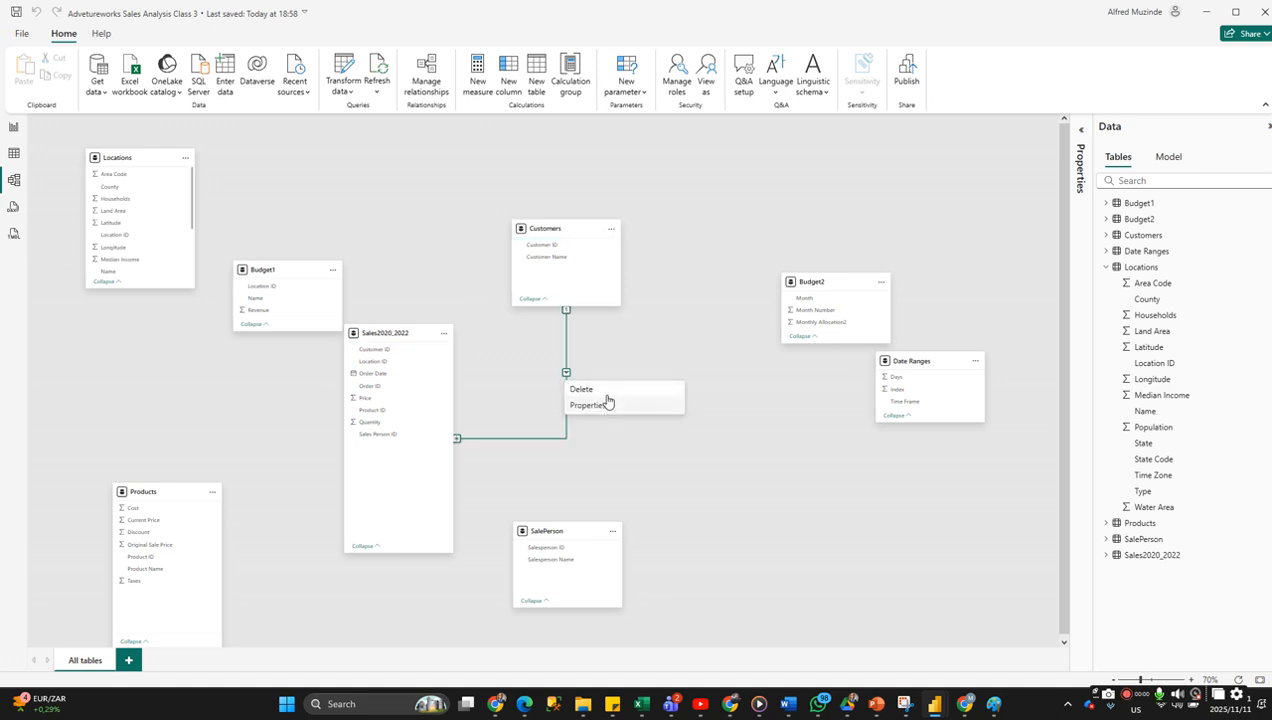
left_click(603, 390)
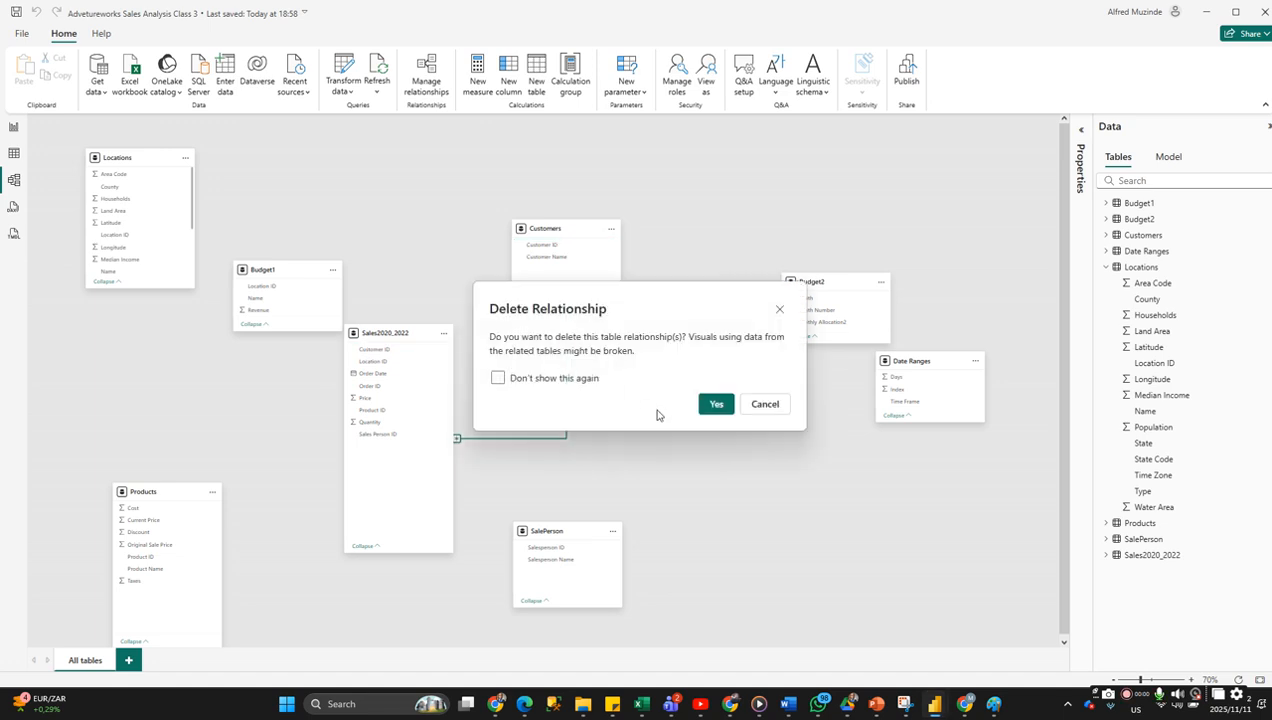
left_click(714, 404)
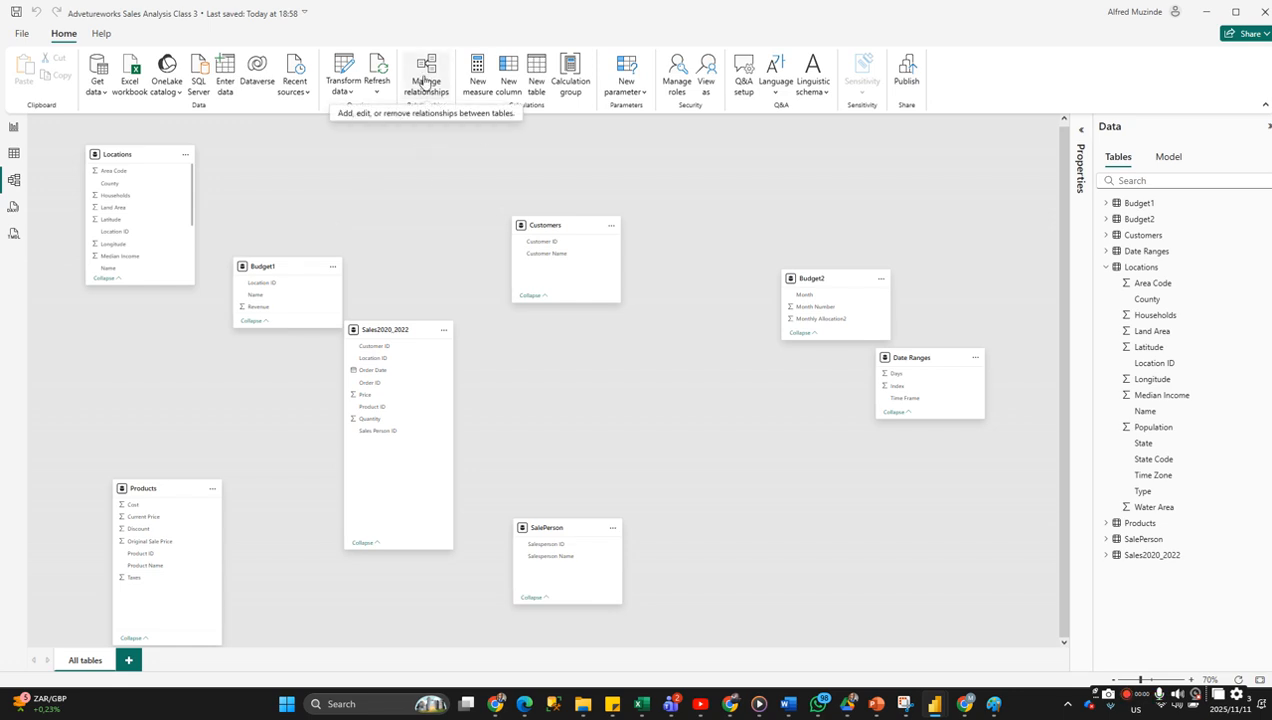
Try to define a new relationship from Customers to Sales2020_2022 on Customer ID through the relationship manager.
left_click(424, 82)
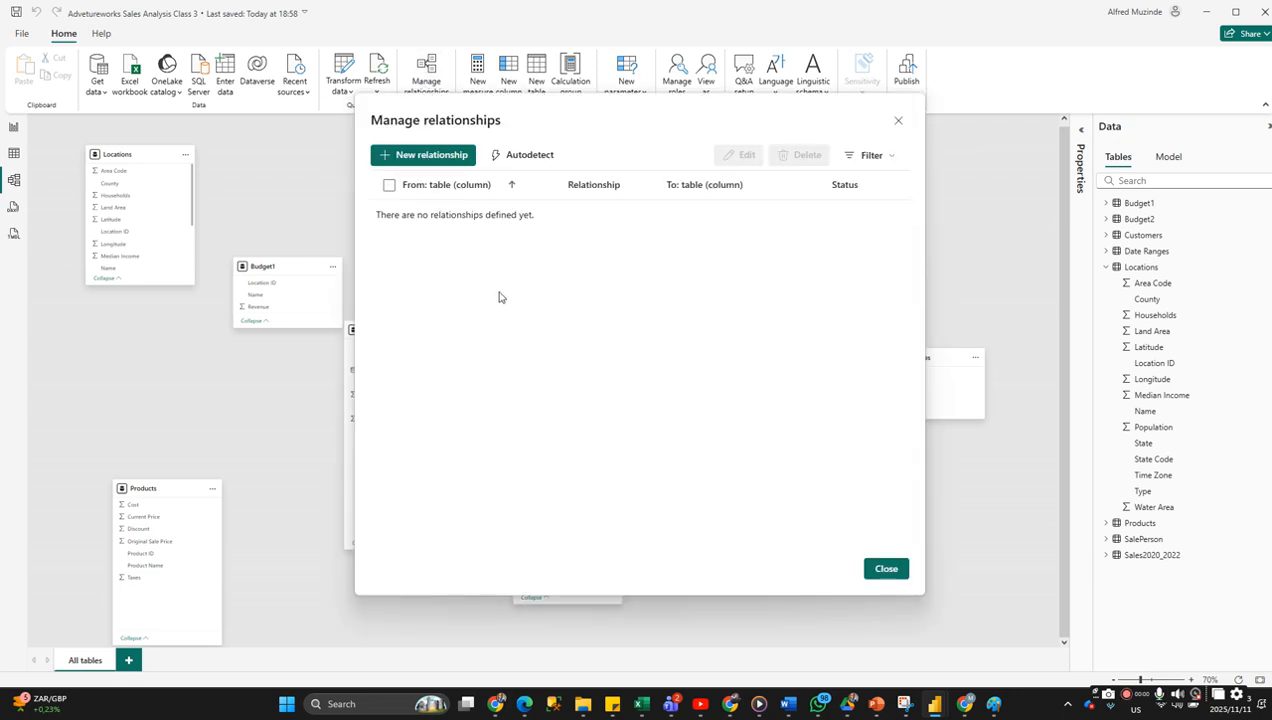
left_click(419, 155)
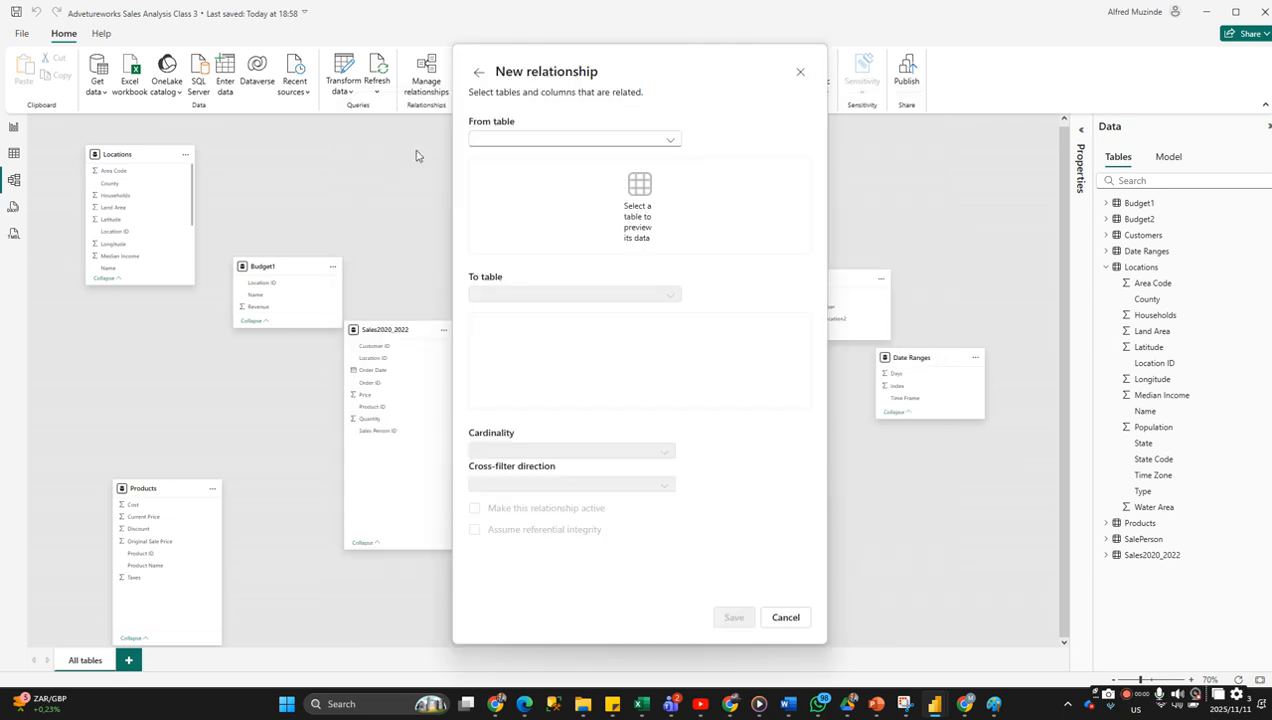
left_click(539, 141)
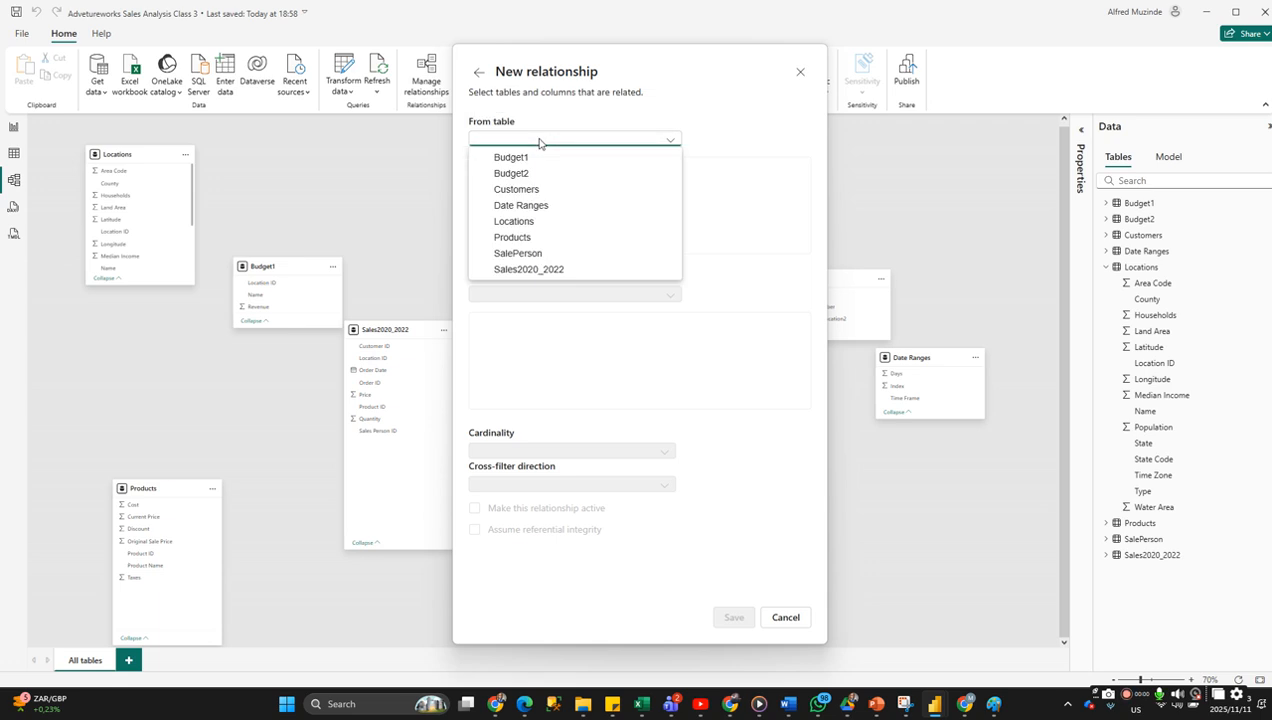
left_click(541, 191)
left_click(545, 268)
left_click(552, 390)
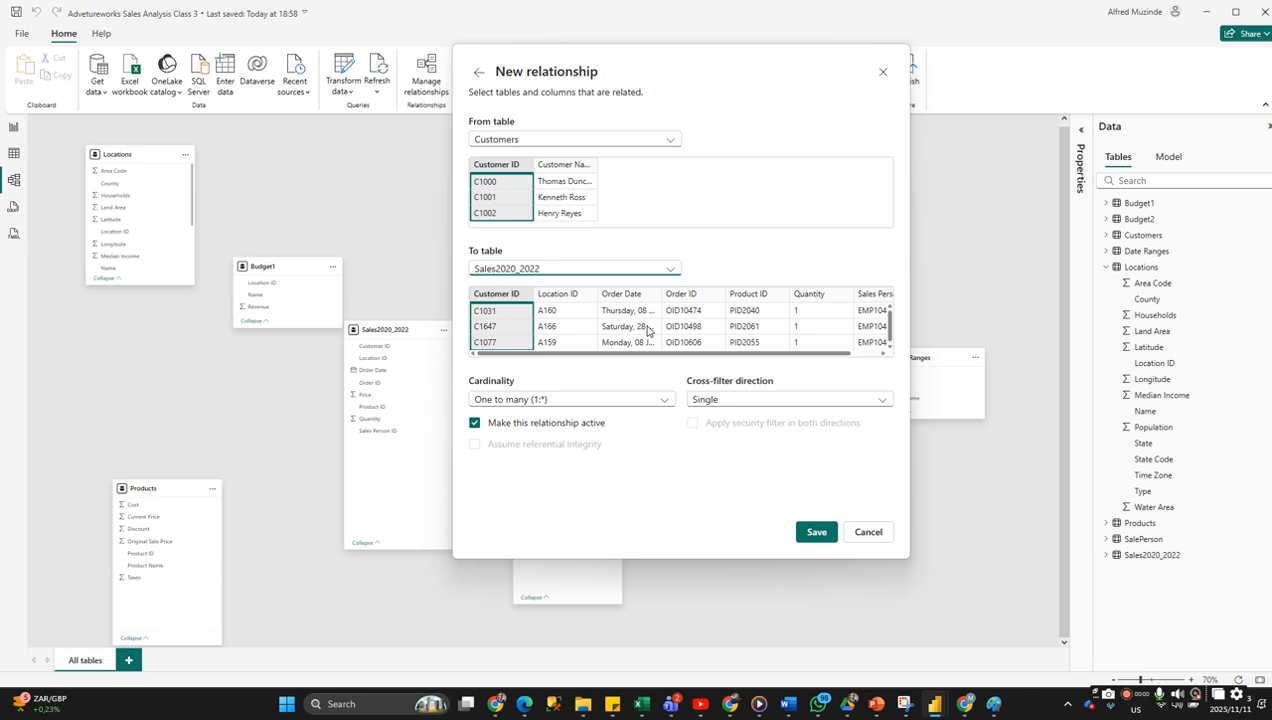
left_click(866, 531)
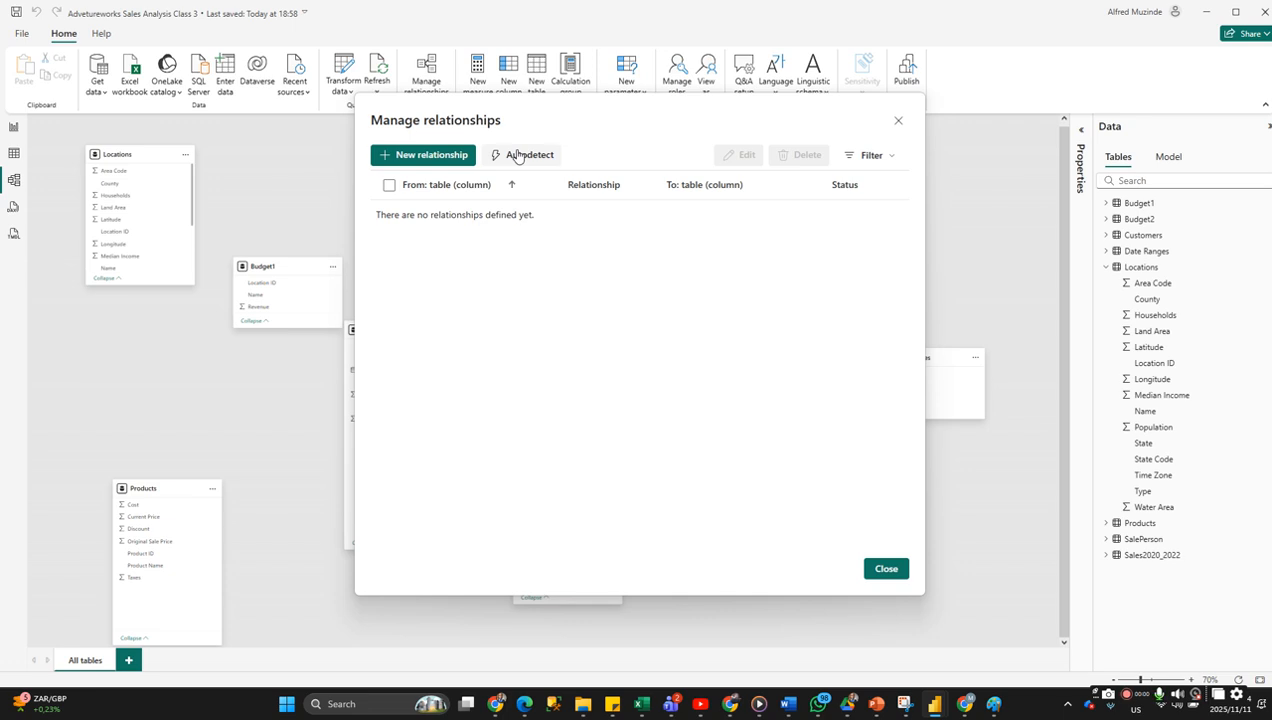
Autodetect the model's table relationships and return to the model diagram.
left_click(517, 156)
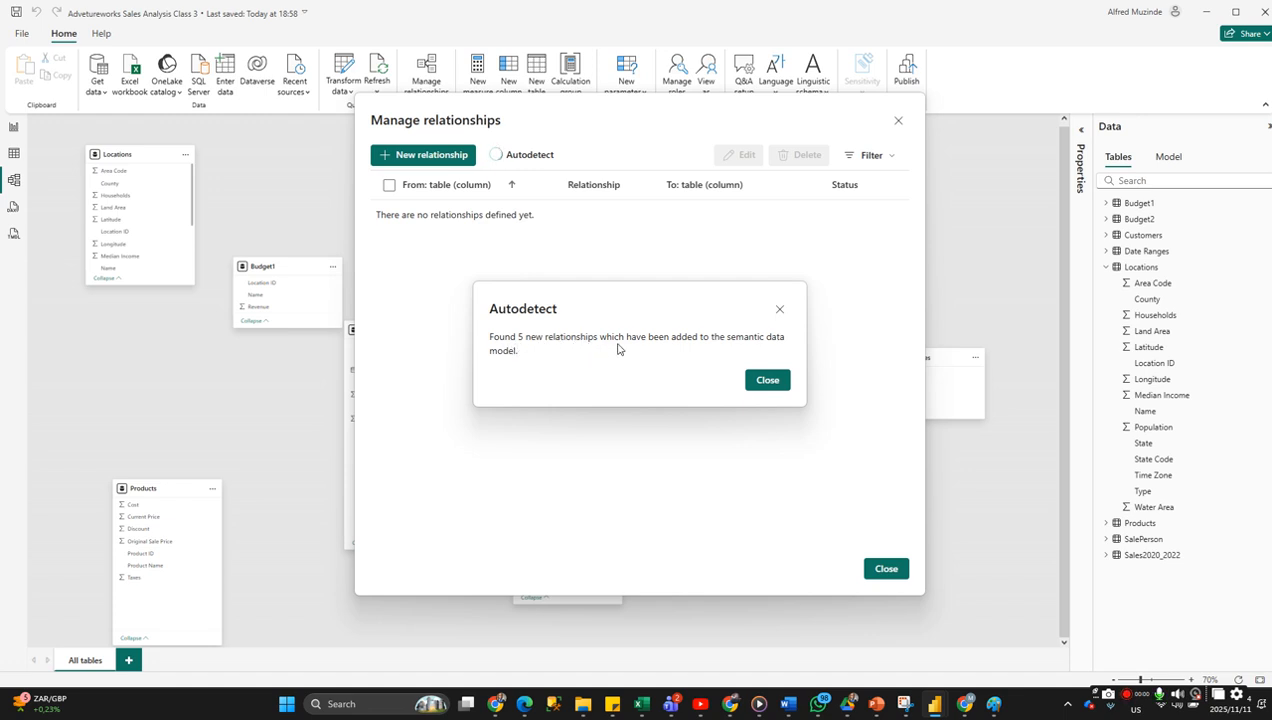
left_click(767, 380)
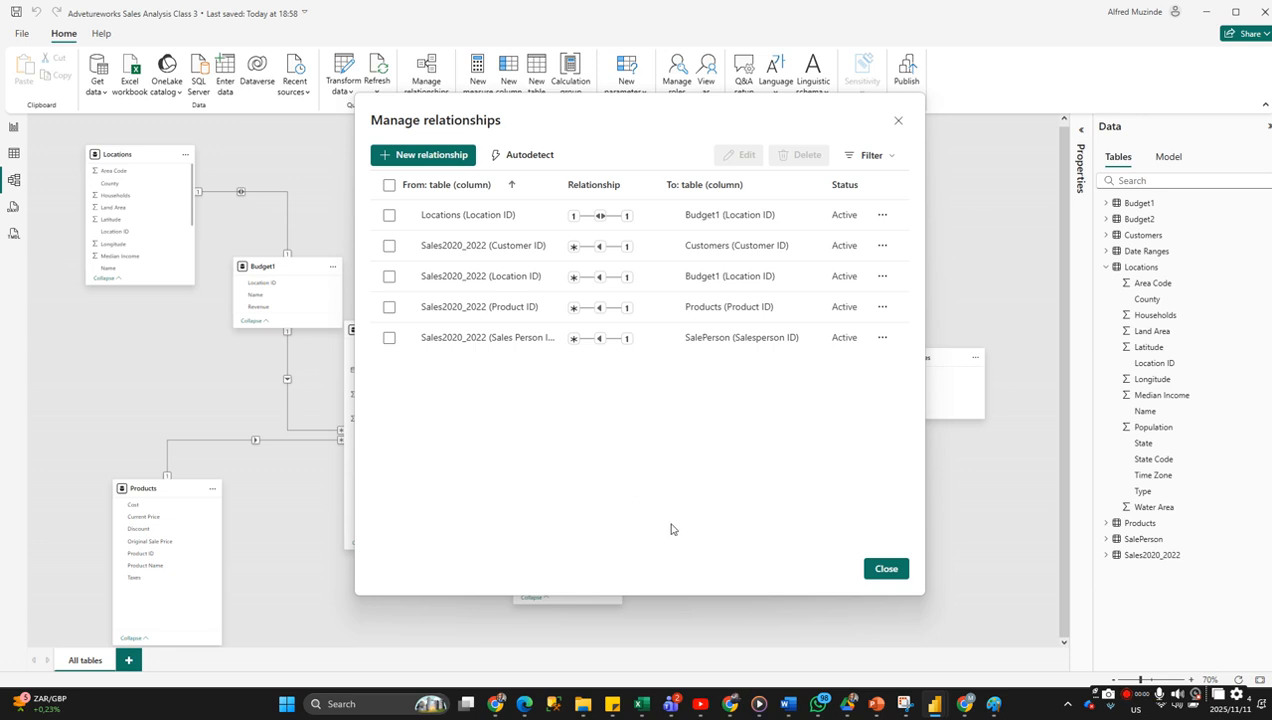
left_click(873, 572)
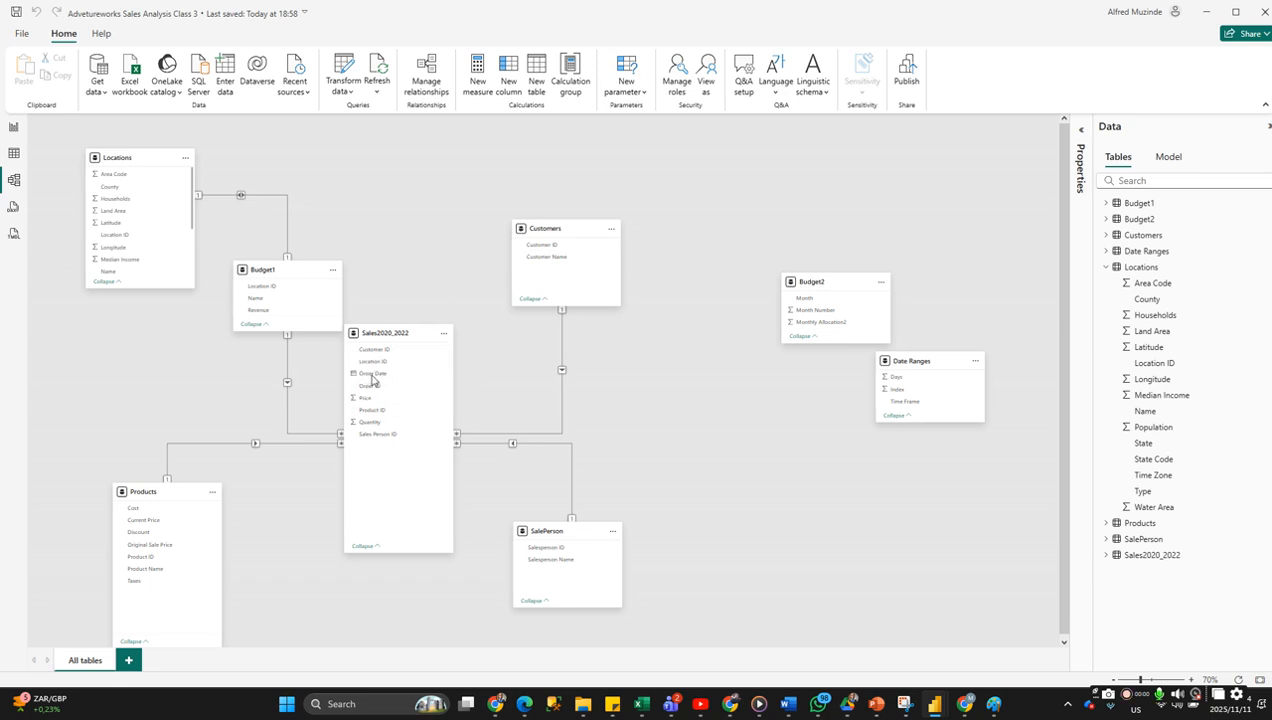
left_click(176, 556)
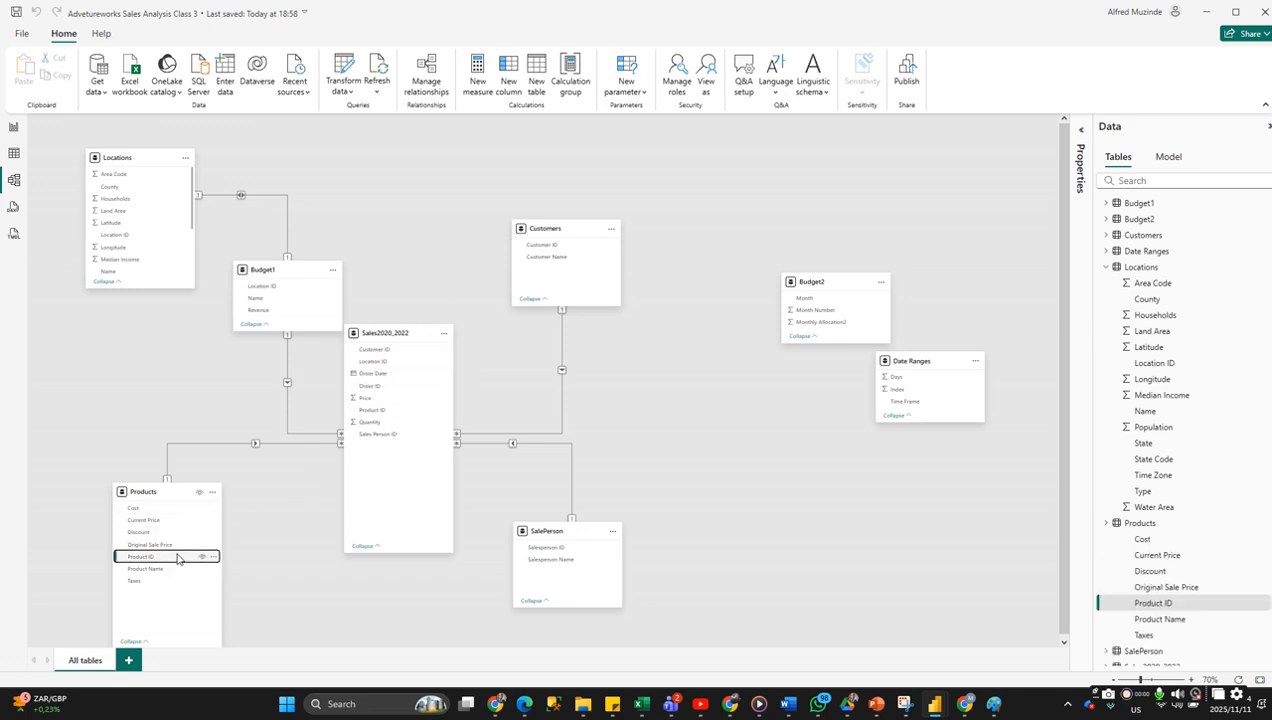
left_click(253, 443)
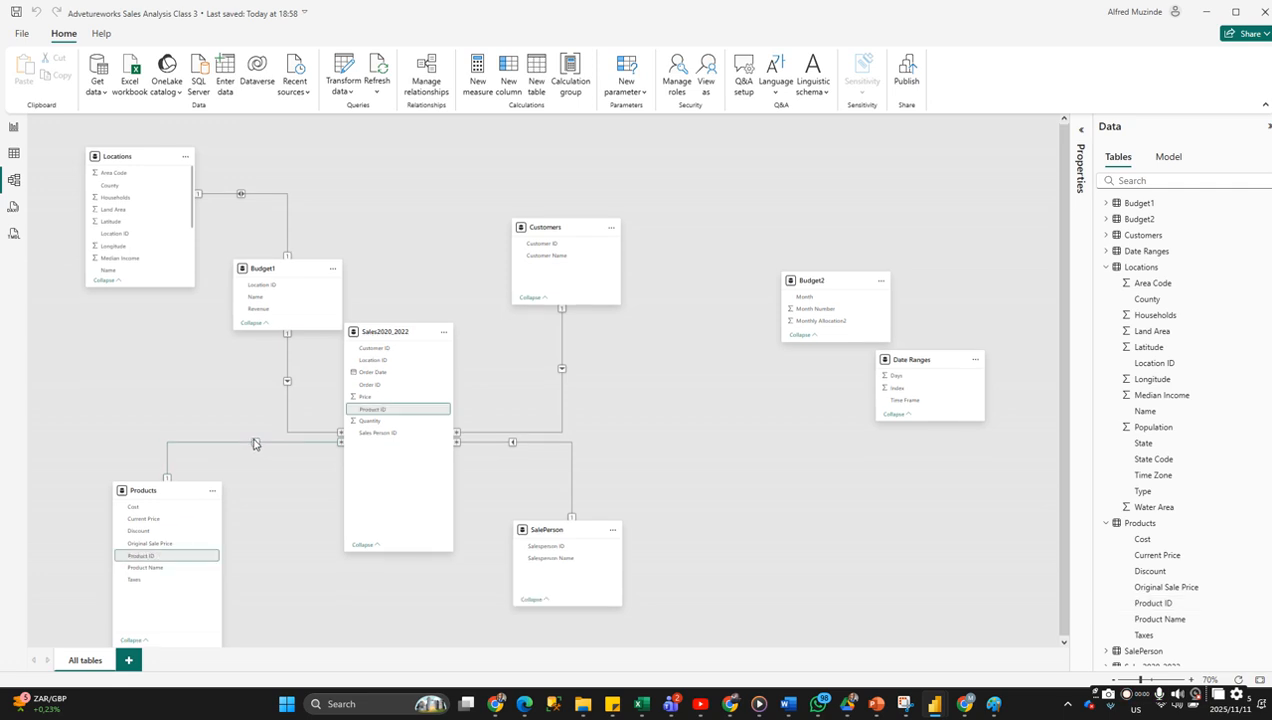
left_click(548, 229)
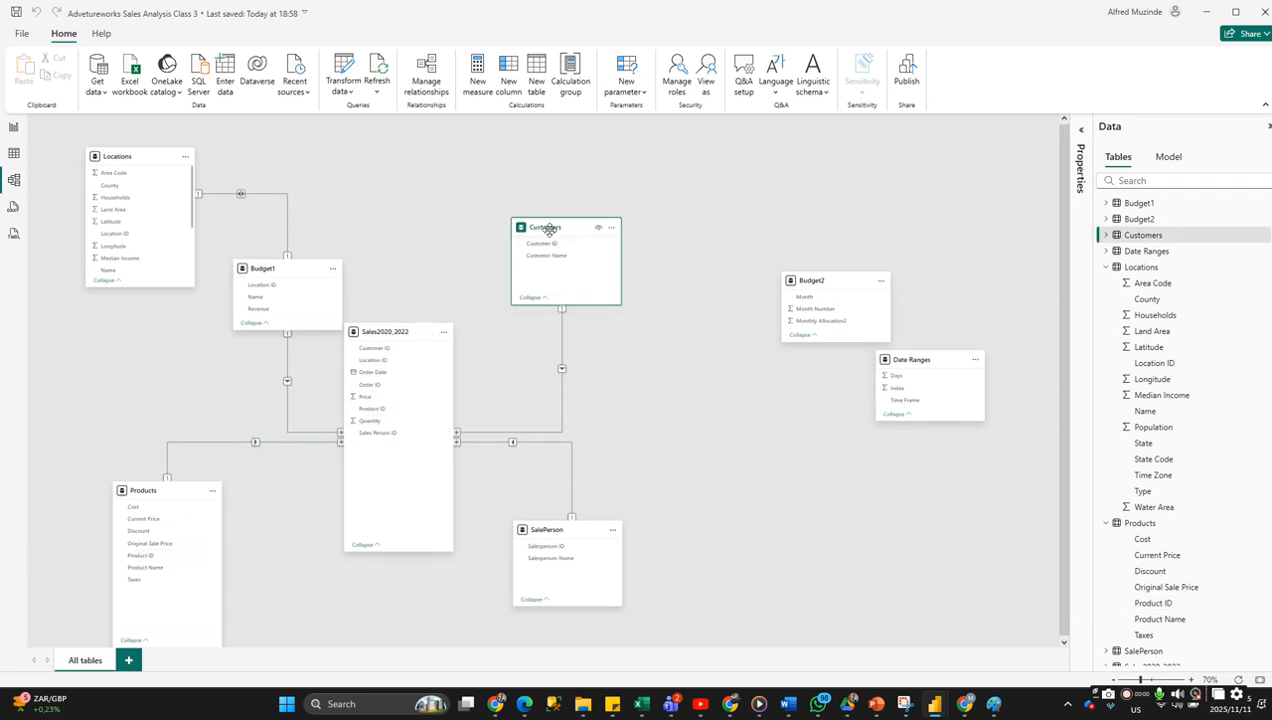
right_click(549, 229)
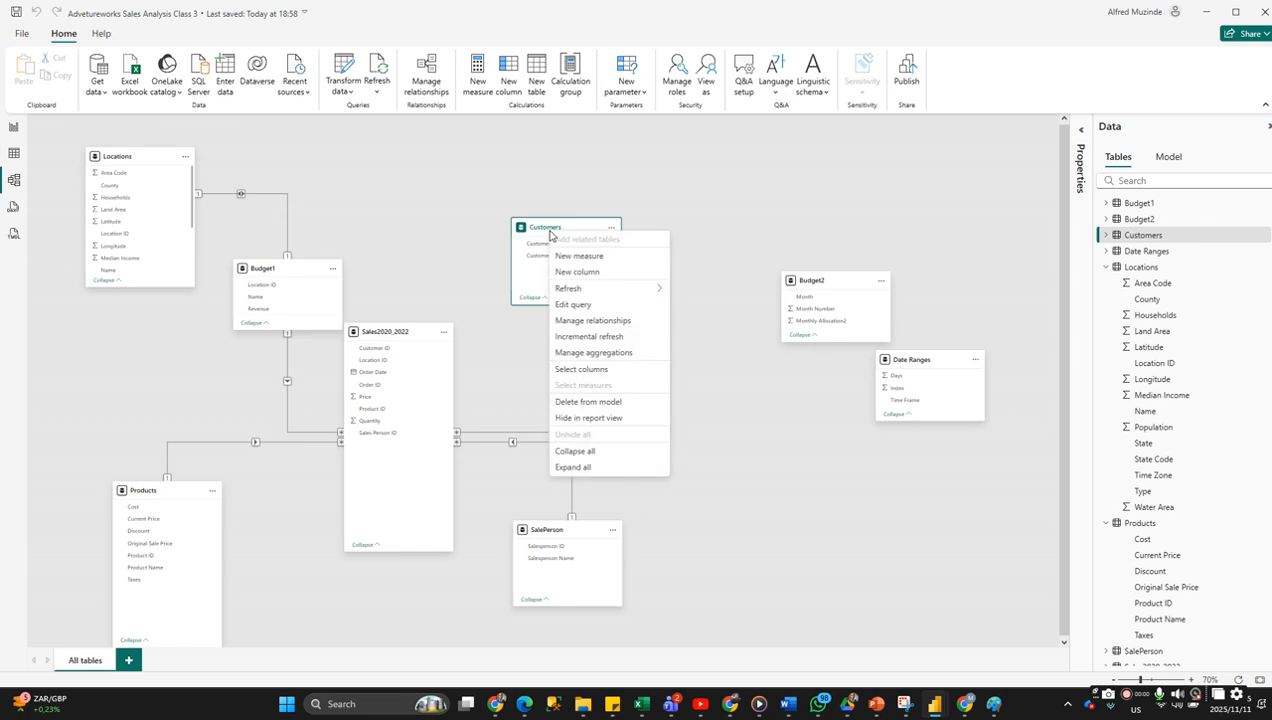
left_click(628, 188)
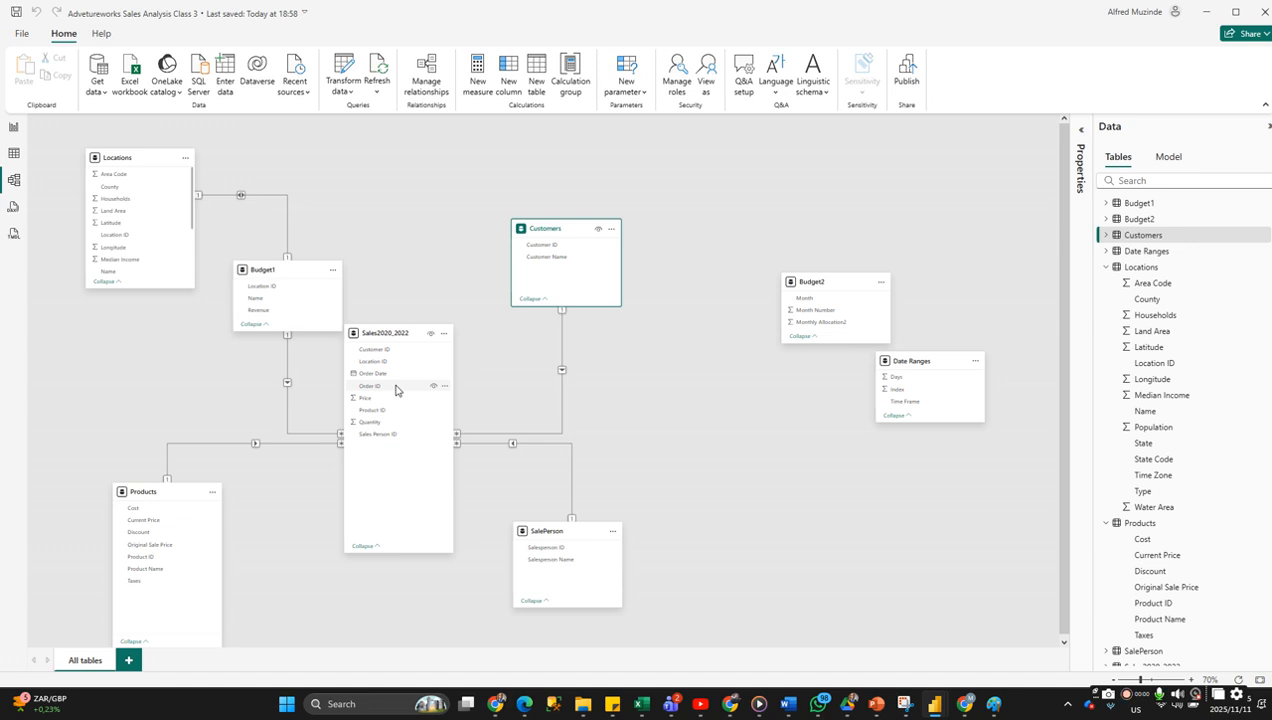
Try to relate Customer ID in Customers to Order ID in Sales2020_2022 directly in the diagram.
left_click(555, 247)
left_click_drag(555, 249, 420, 387)
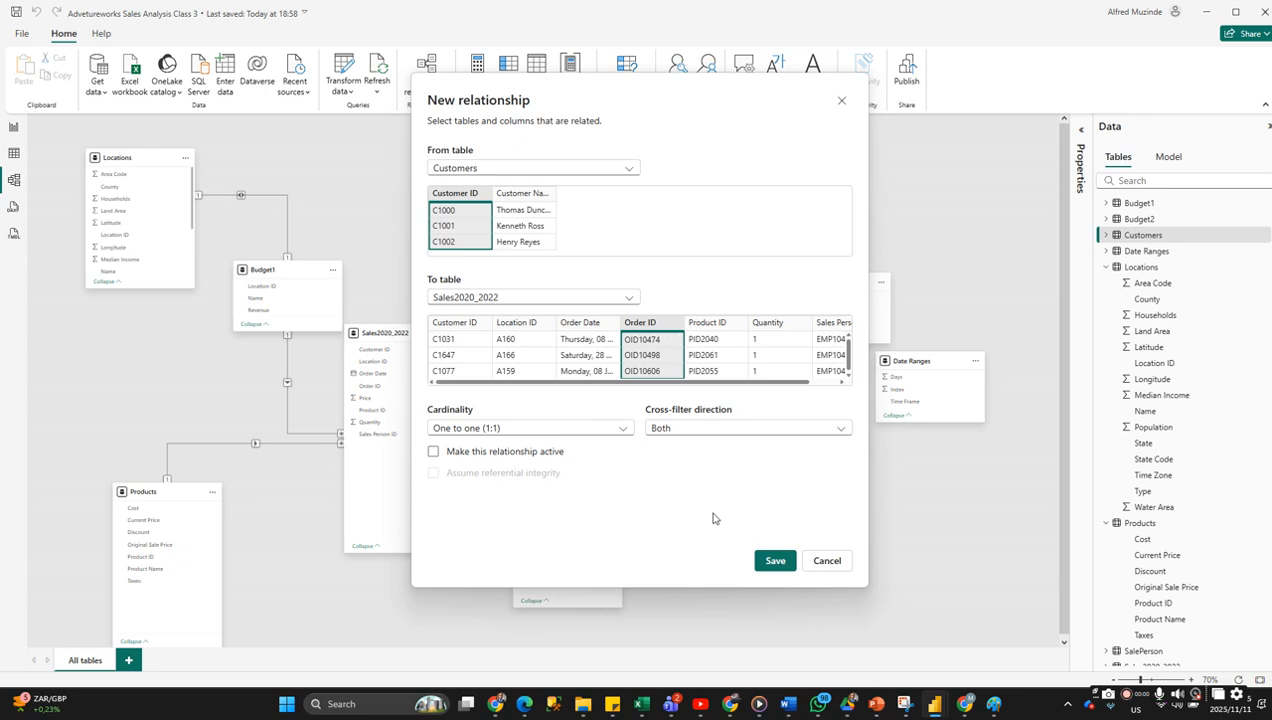
left_click_drag(650, 94, 830, 130)
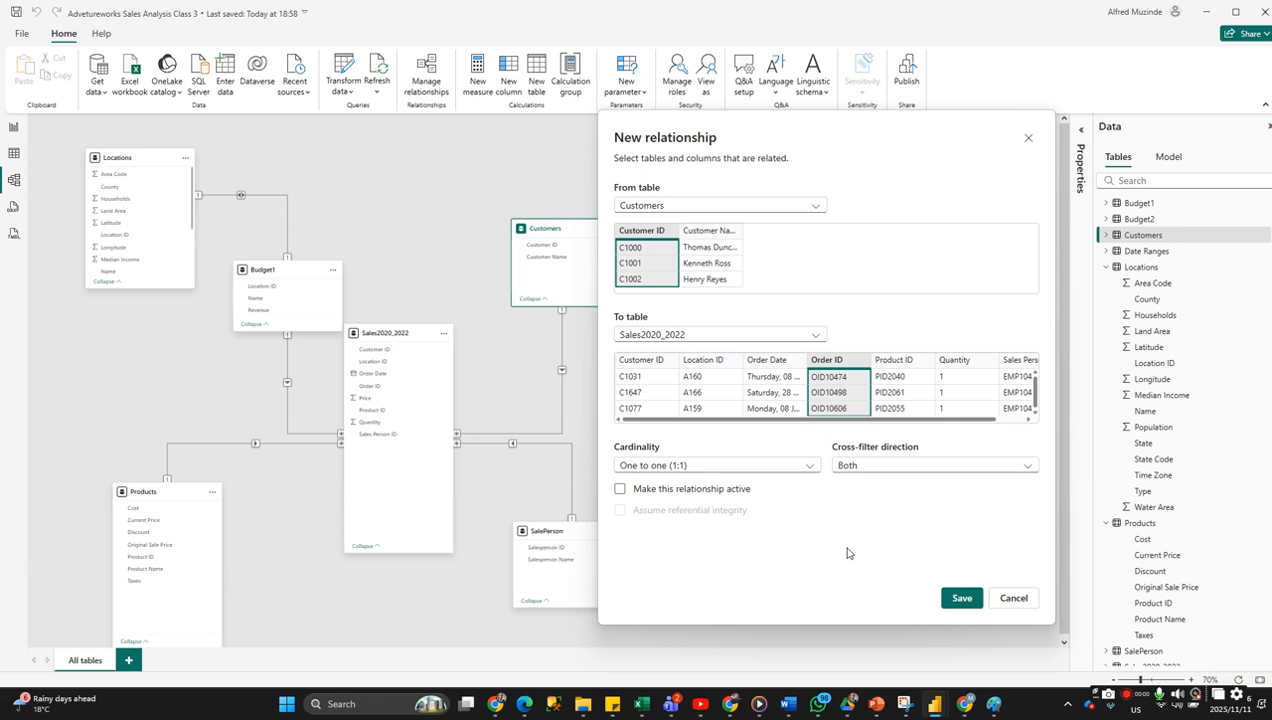
left_click(1010, 602)
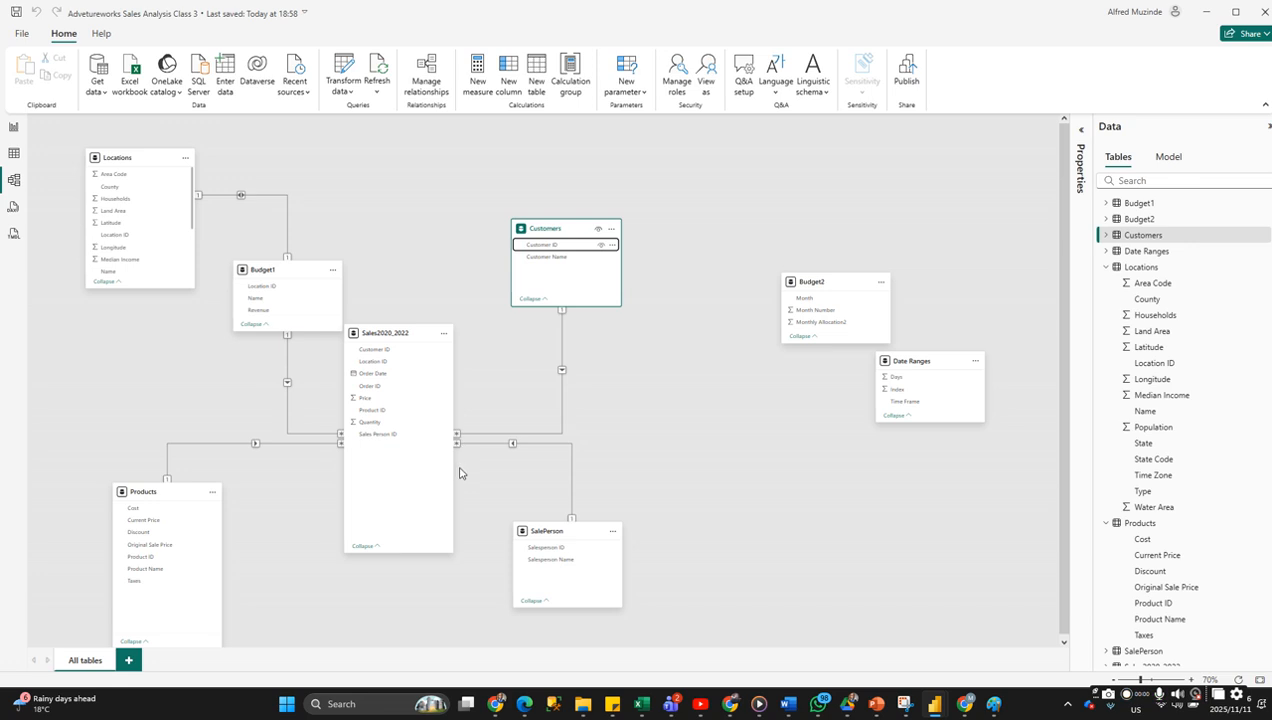
Collapse the Sales2020_2022 and Products tables in the model diagram.
left_click(375, 547)
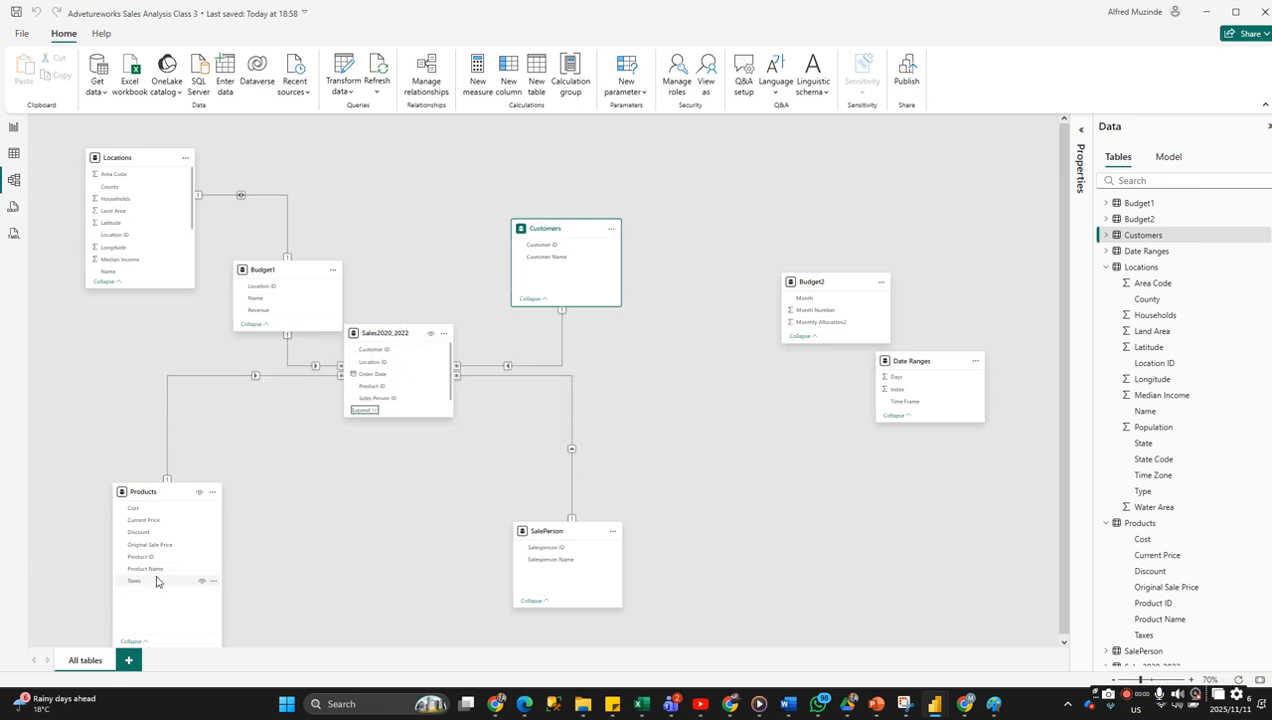
left_click(143, 641)
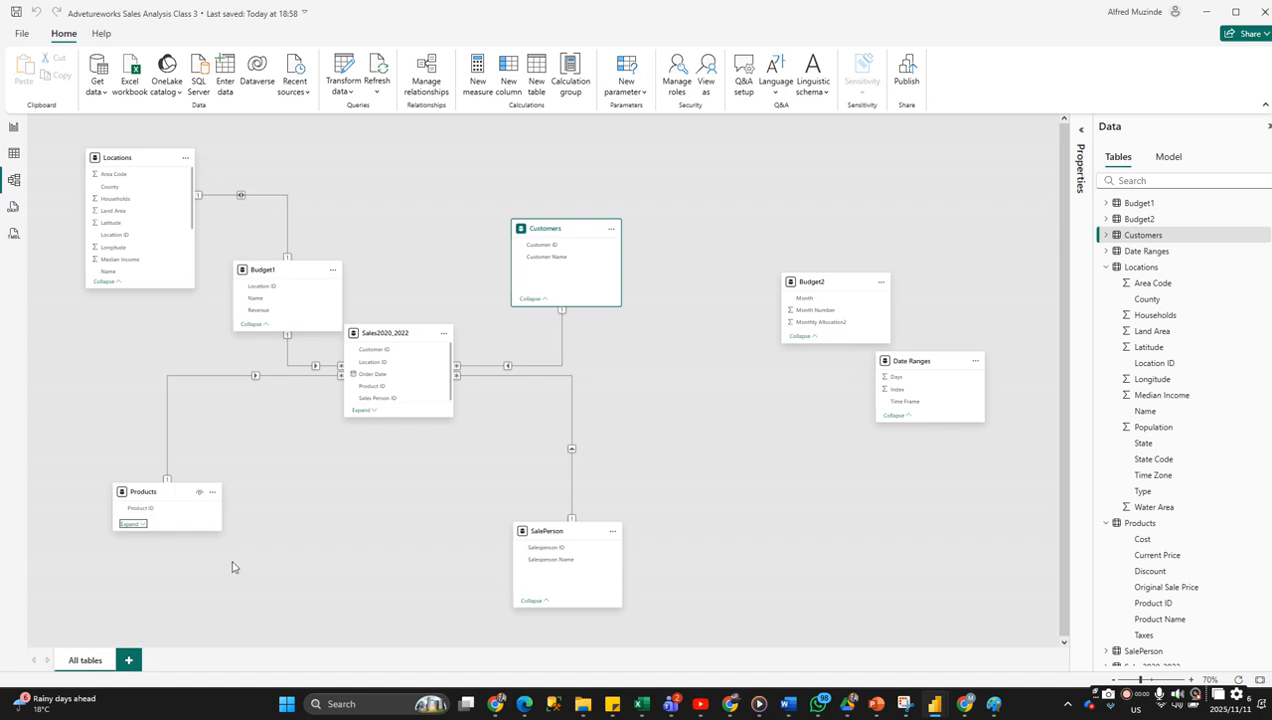